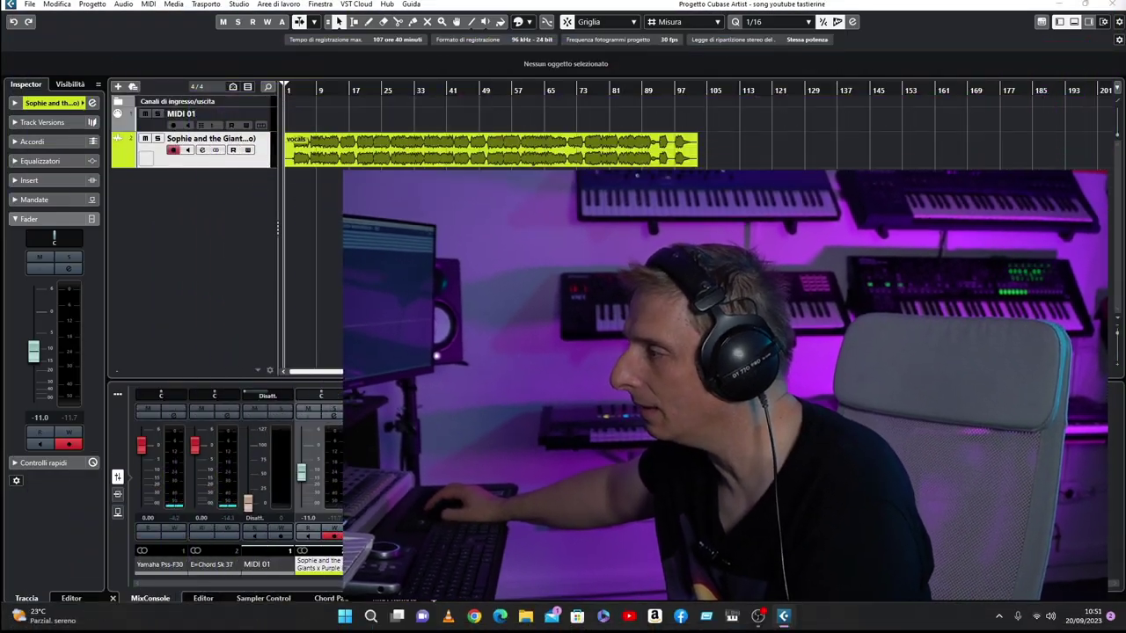
Listen to the opening bars of the vocals track and check the MIDI input choices of the MIDI 01 track.
key("space")
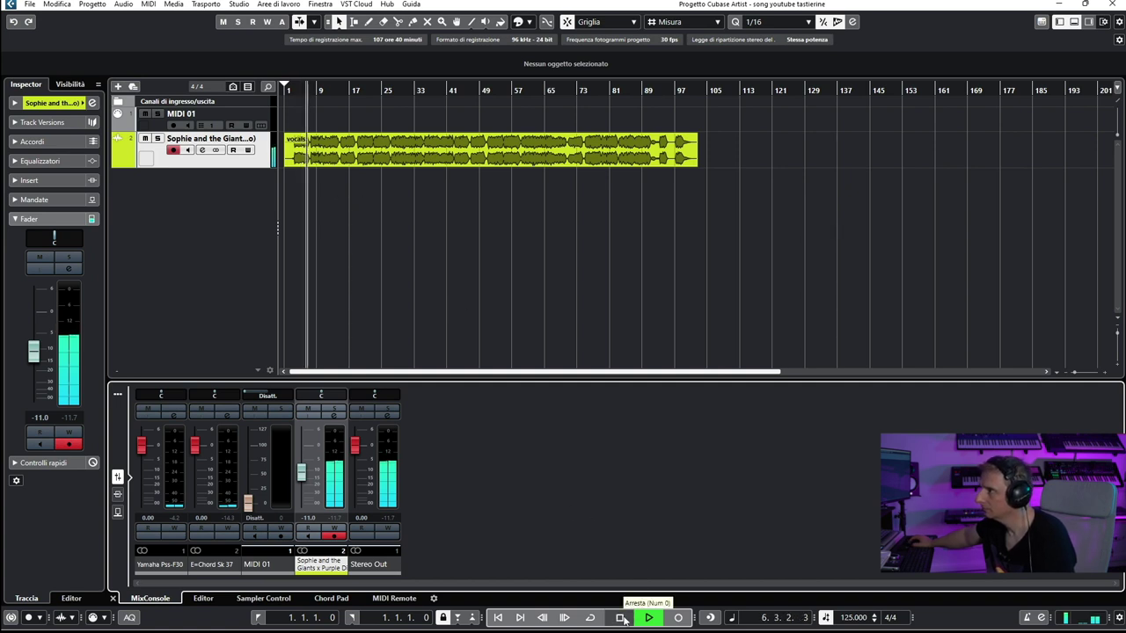
key("space")
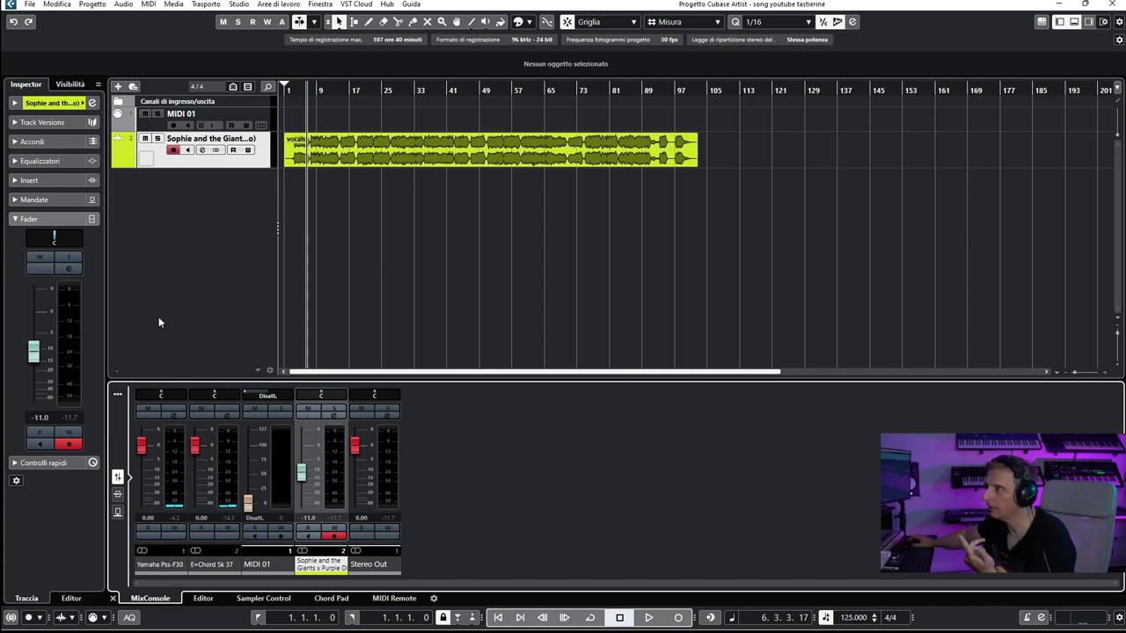
left_click(143, 124)
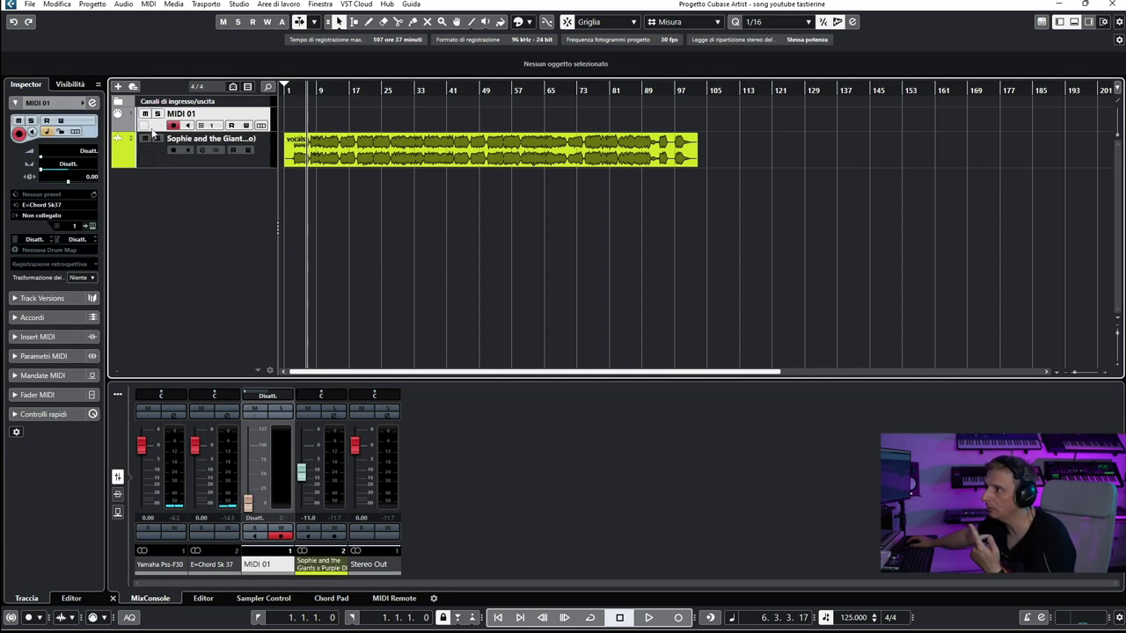
left_click(66, 205)
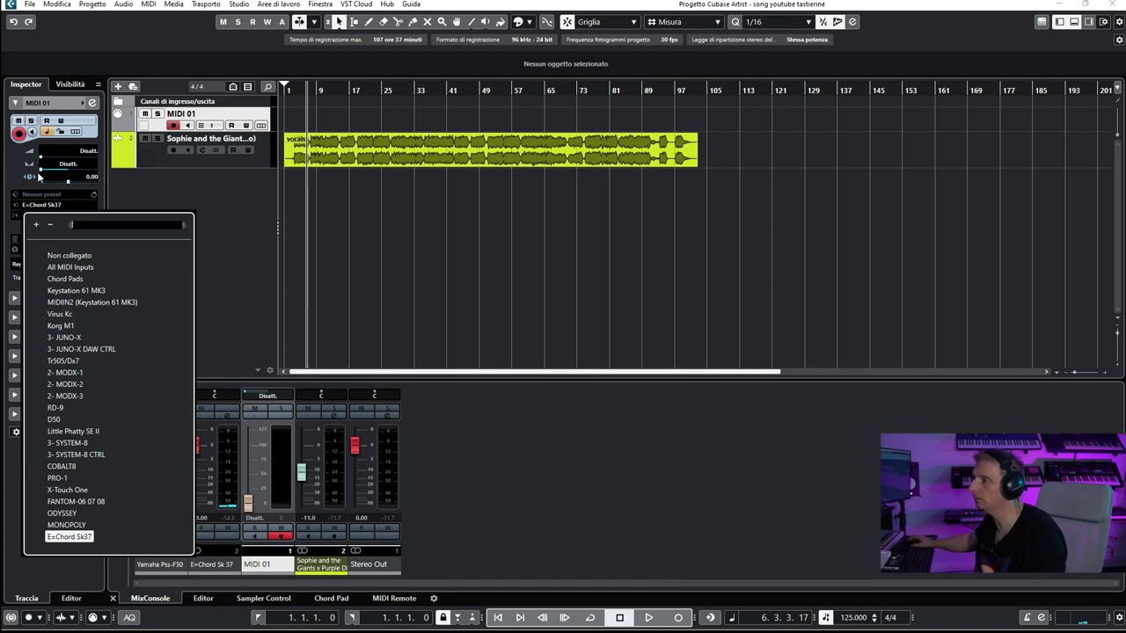
left_click(121, 187)
Add a stereo audio track named "drum" routed to Stereo Out.
right_click(167, 205)
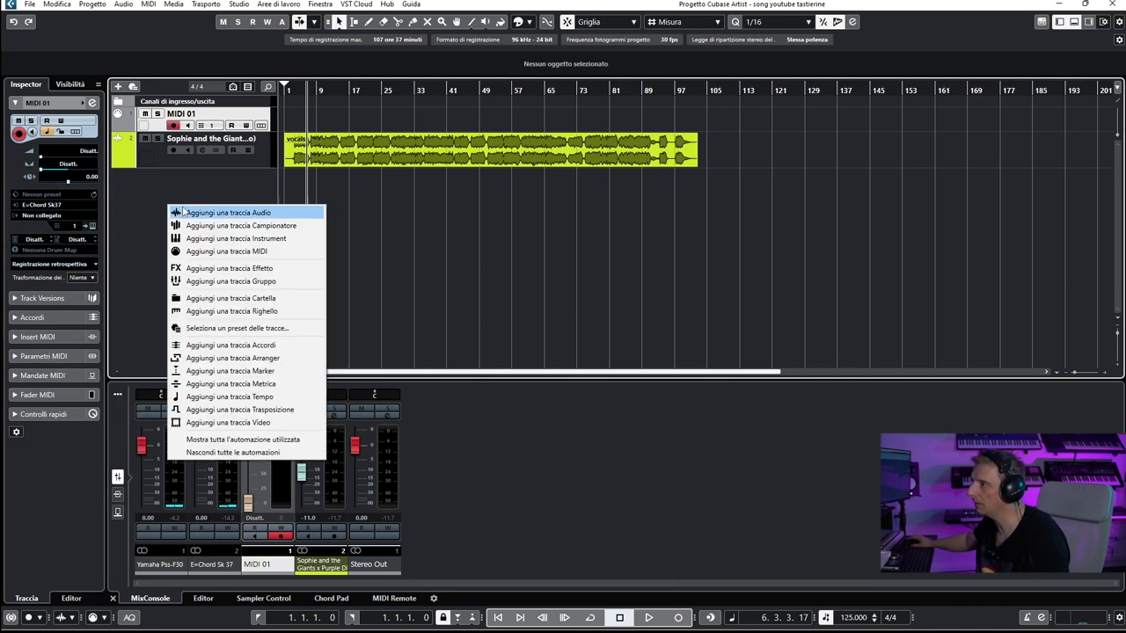
left_click(176, 214)
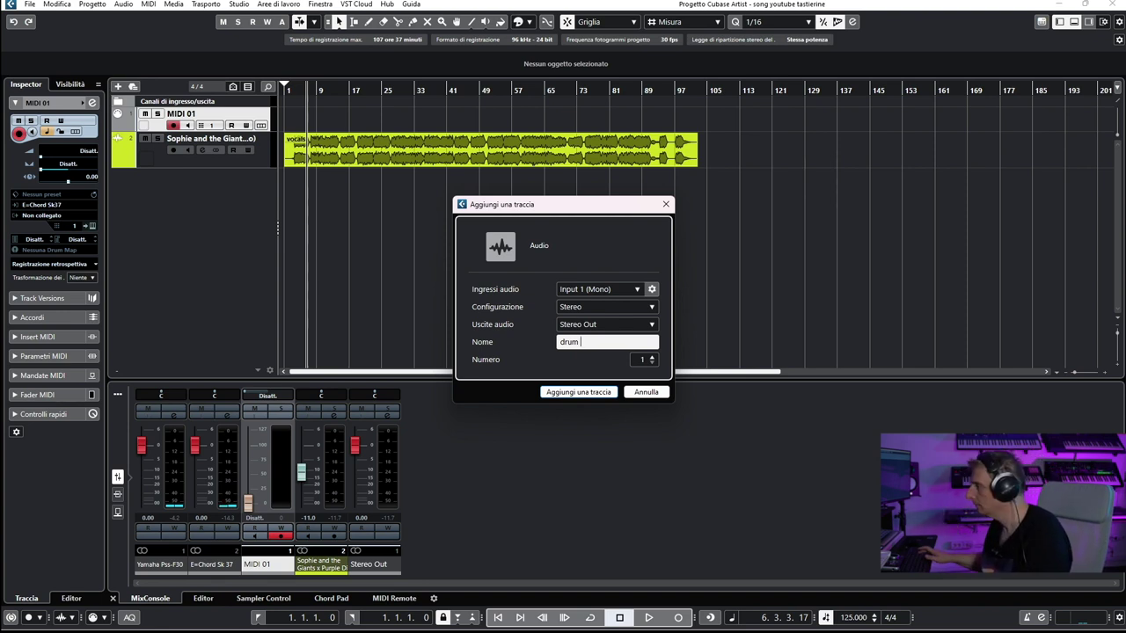
key("Return")
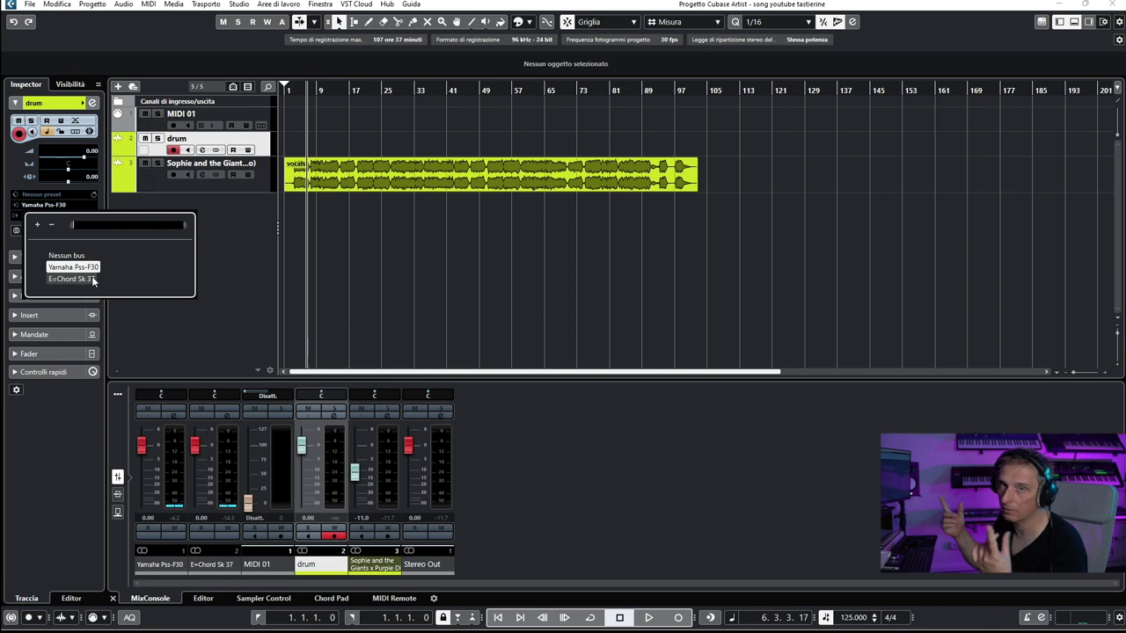
Mute the vocals track and record the Yamaha Pss-F30 drum sounds onto the drum track from the project start.
left_click(145, 163)
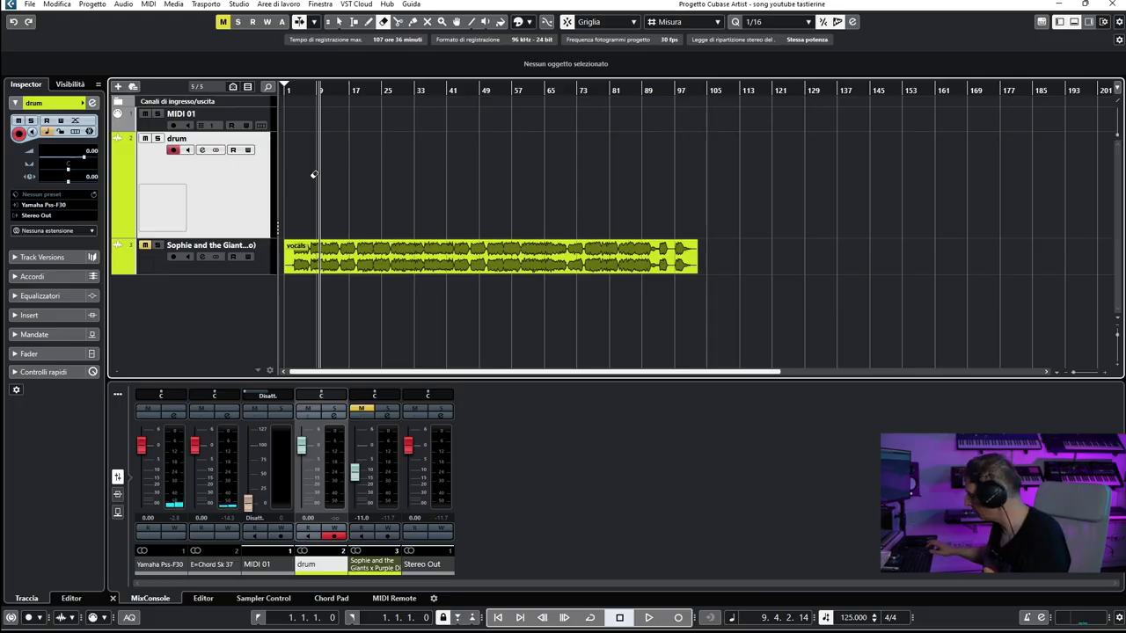
key("Home")
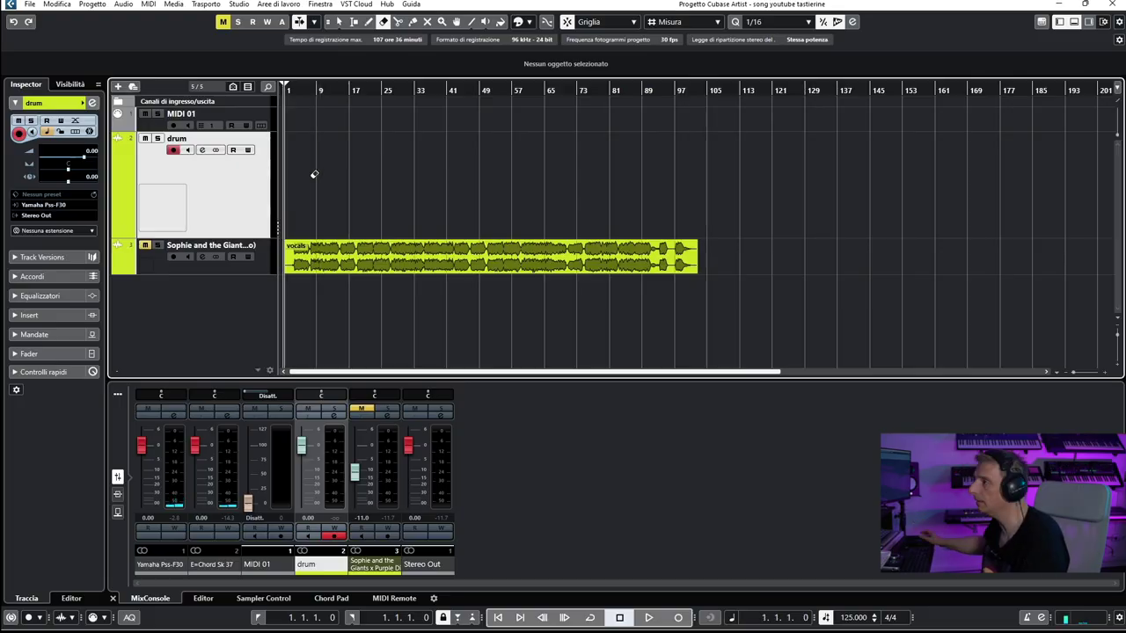
key("KP_Multiply")
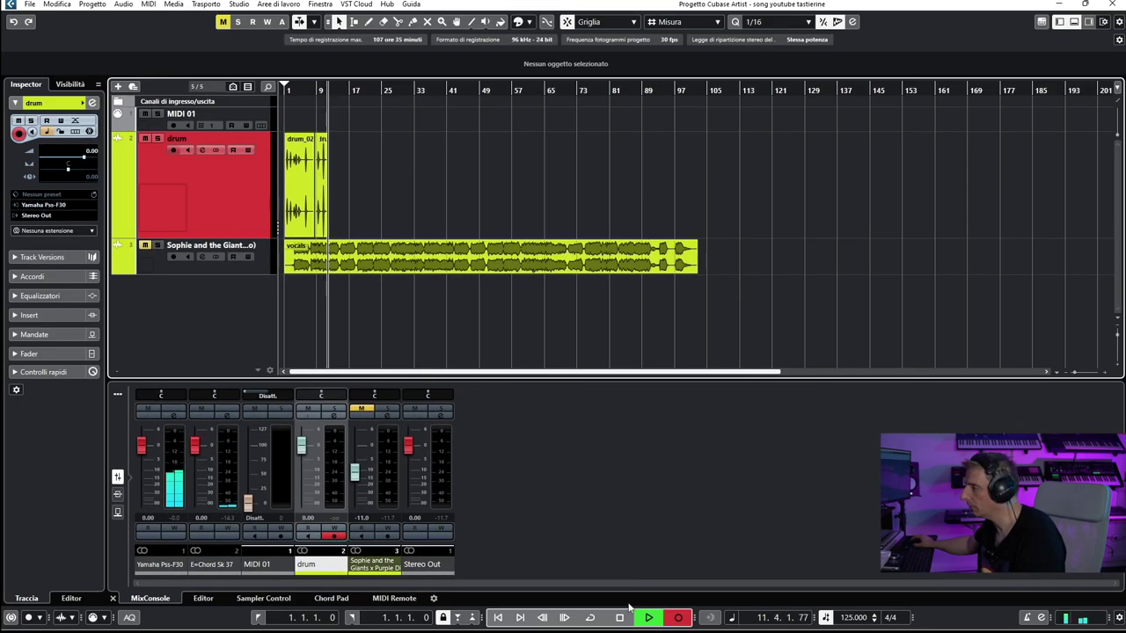
key("space")
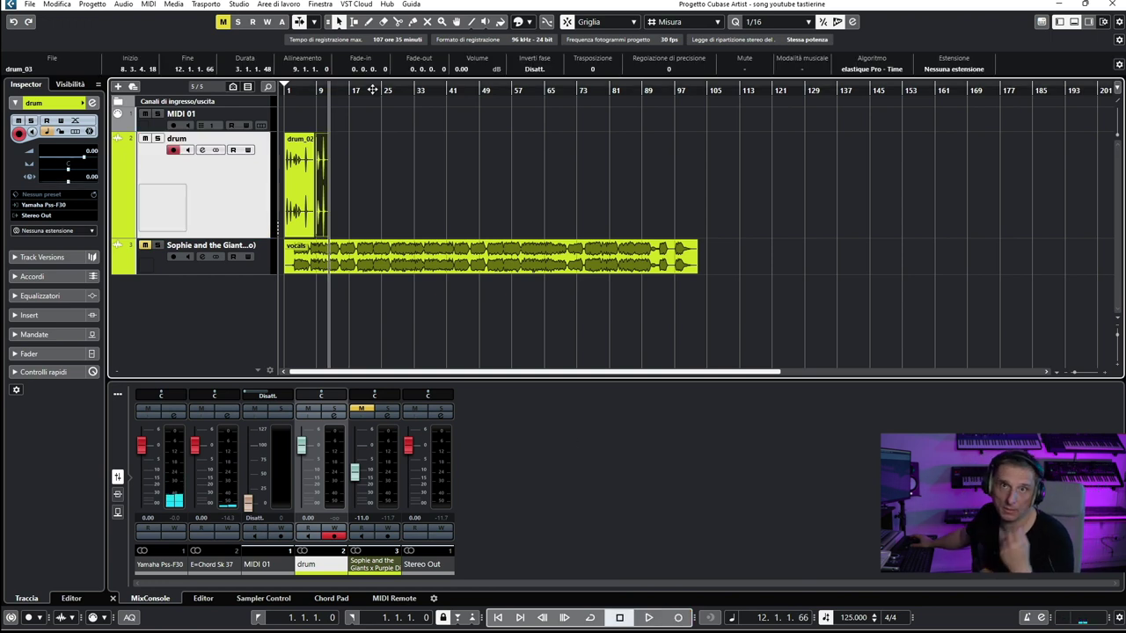
Play back the beginning of the recorded drum take to check its individual hits.
key("alt+s")
key("space")
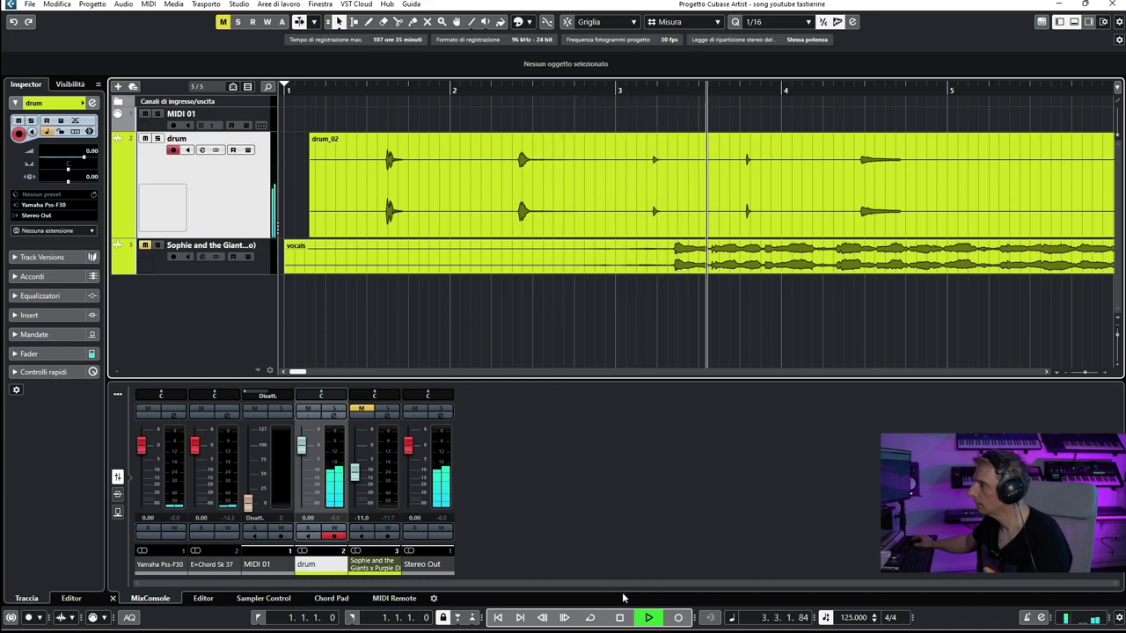
key("space")
Add a stereo audio track named "Cassa" routed to Stereo Out.
right_click(211, 264)
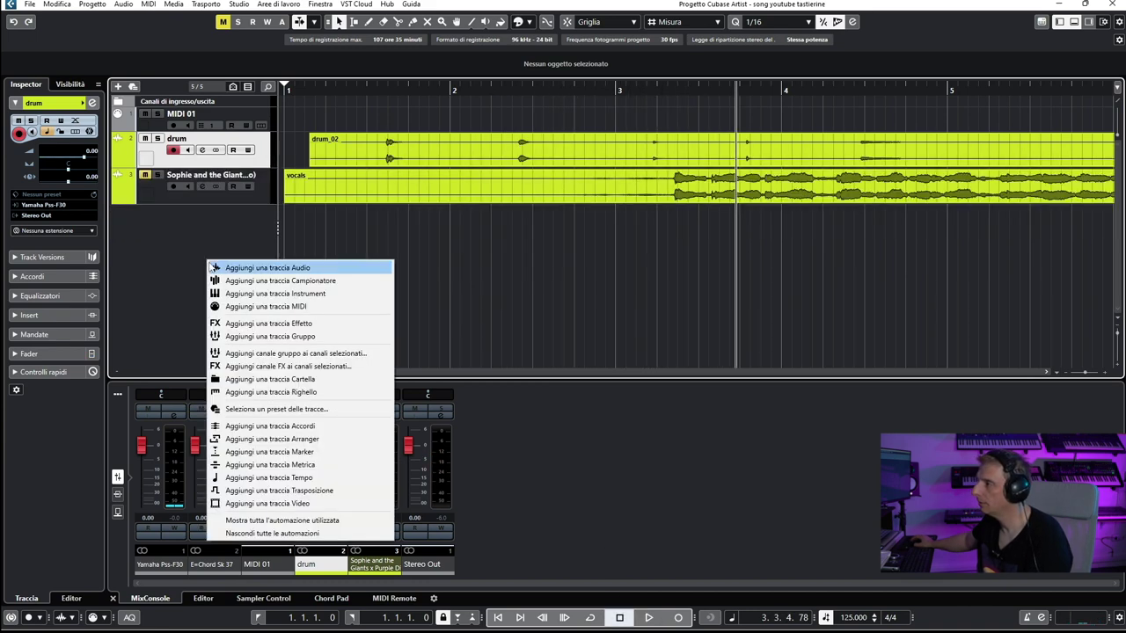
left_click(213, 268)
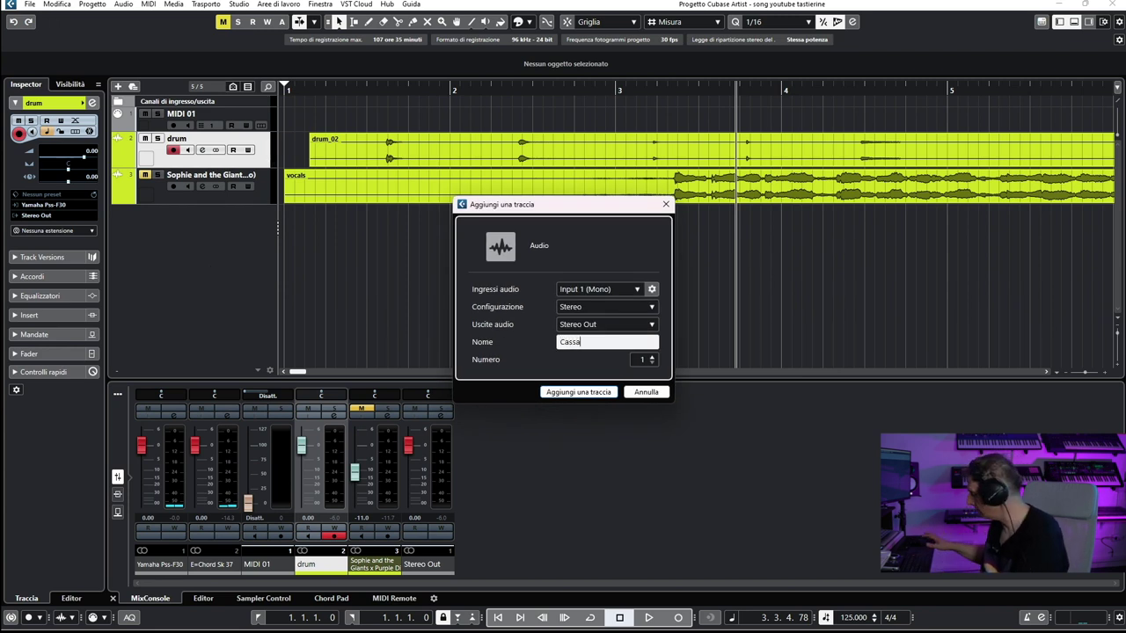
key("Return")
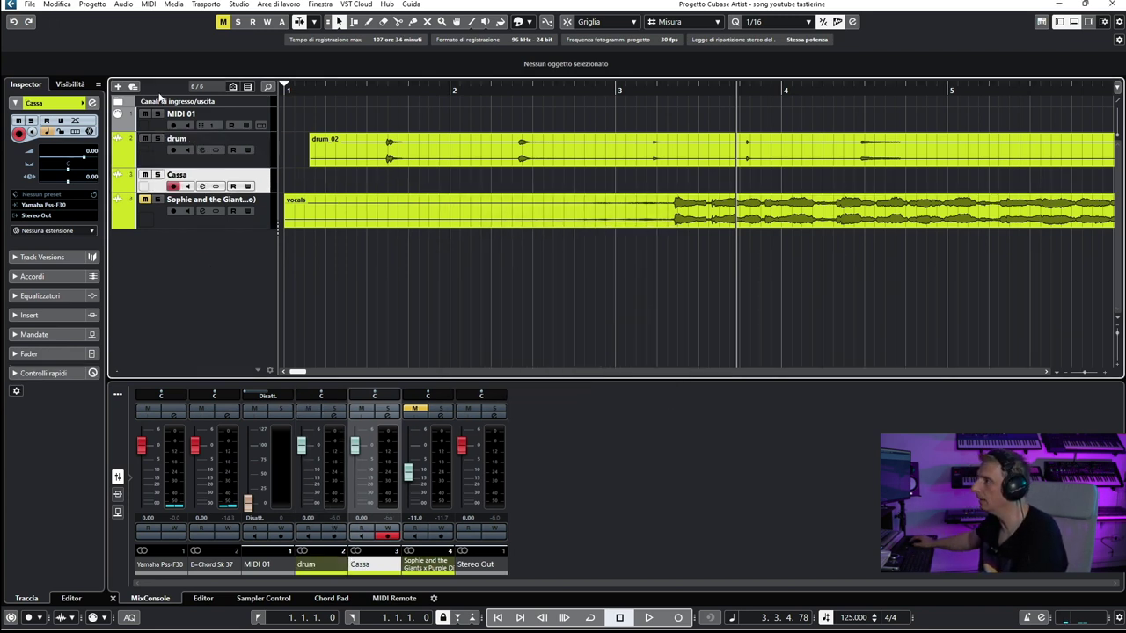
Move the isolated first kick hit from the drum track to 1.1.1.0 on the Cassa track and audition it.
mouse_move(310, 165)
left_mouse_down()
mouse_move(314, 179)
mouse_move(383, 179)
mouse_move(436, 132)
mouse_move(389, 176)
mouse_move(318, 182)
left_mouse_up()
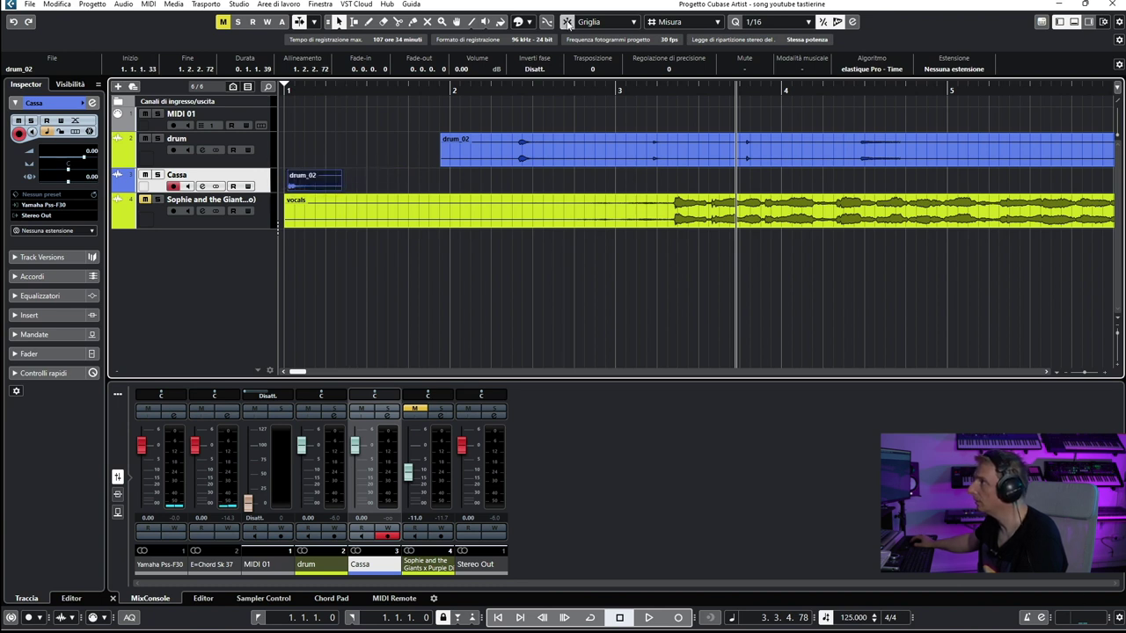
left_click_drag(306, 185, 304, 185)
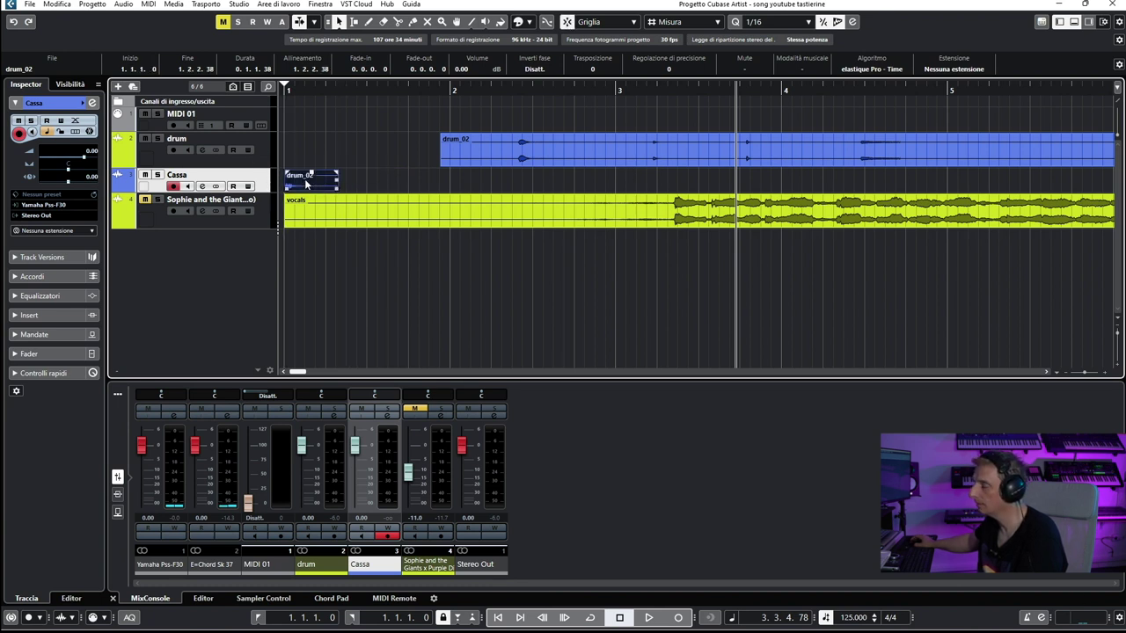
key("Home")
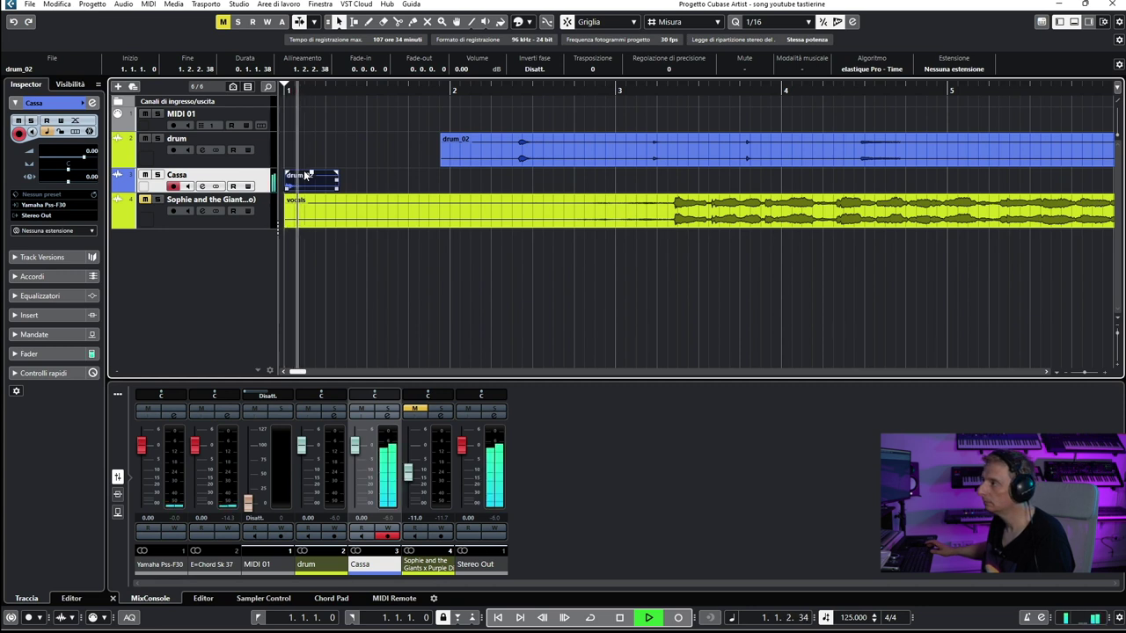
key("space")
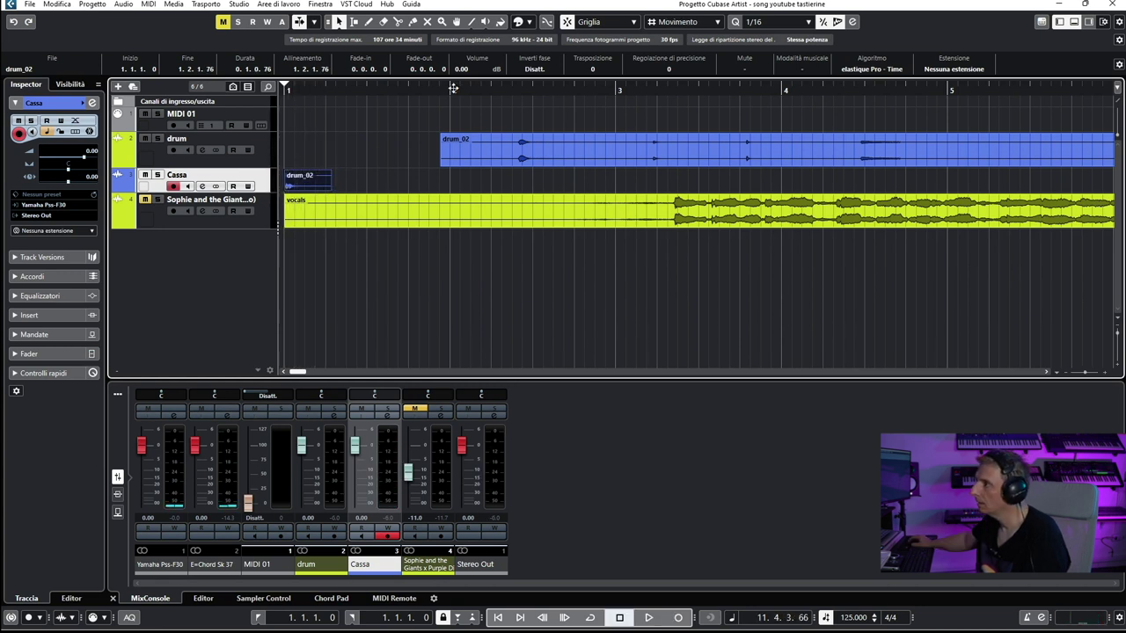
Fill bar 1 of the Cassa track with four one-beat kicks and play that bar in a loop.
key("ctrl+d")
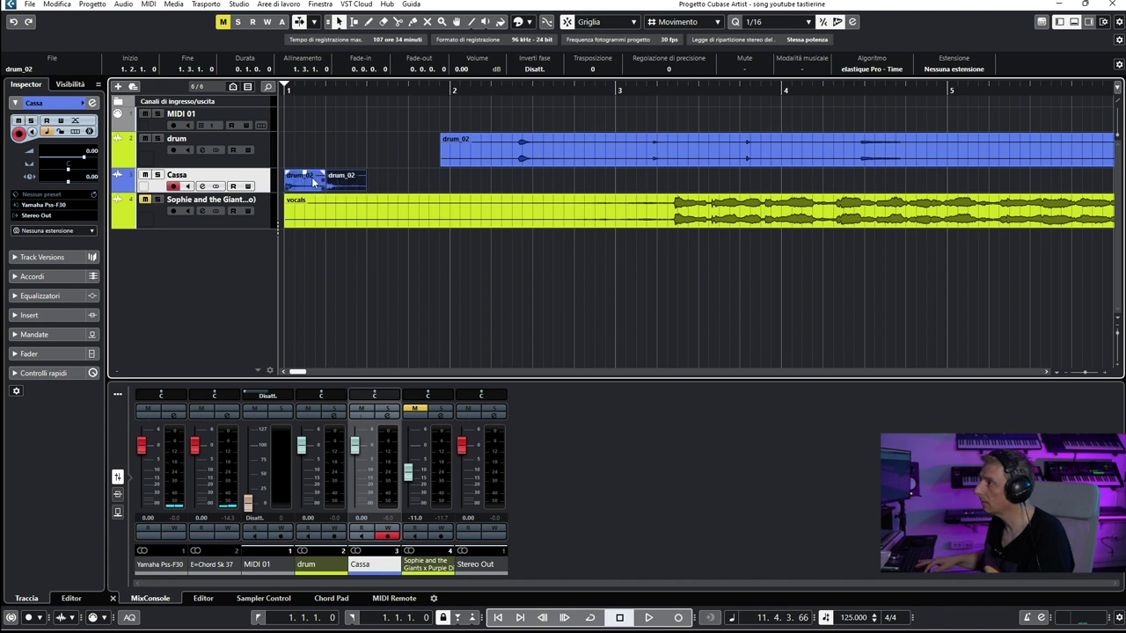
key("ctrl+d")
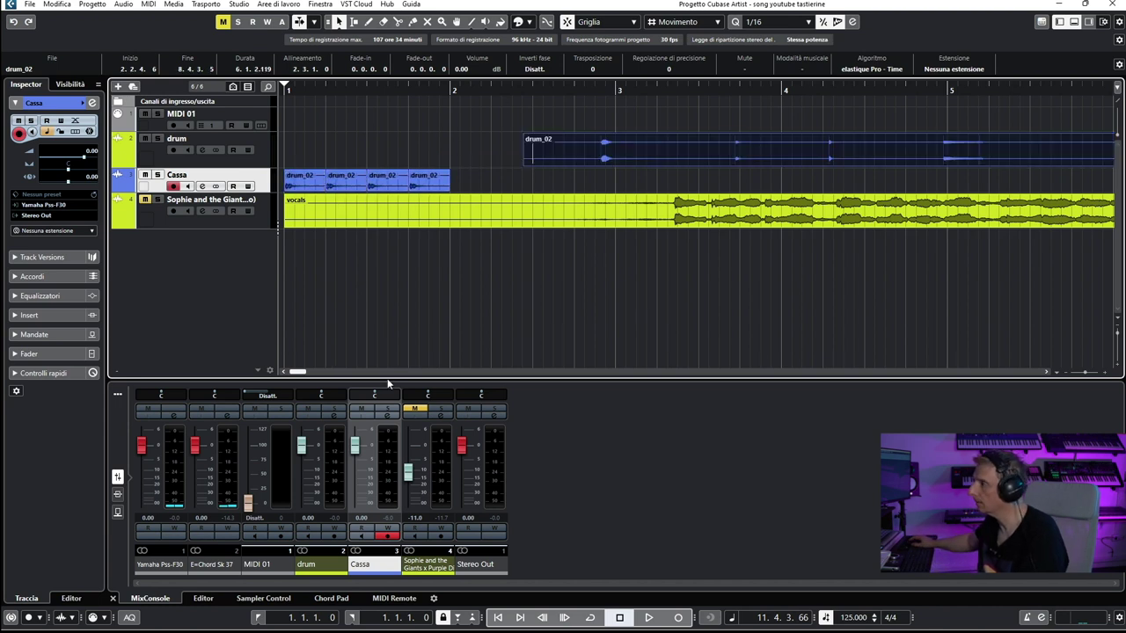
key("p")
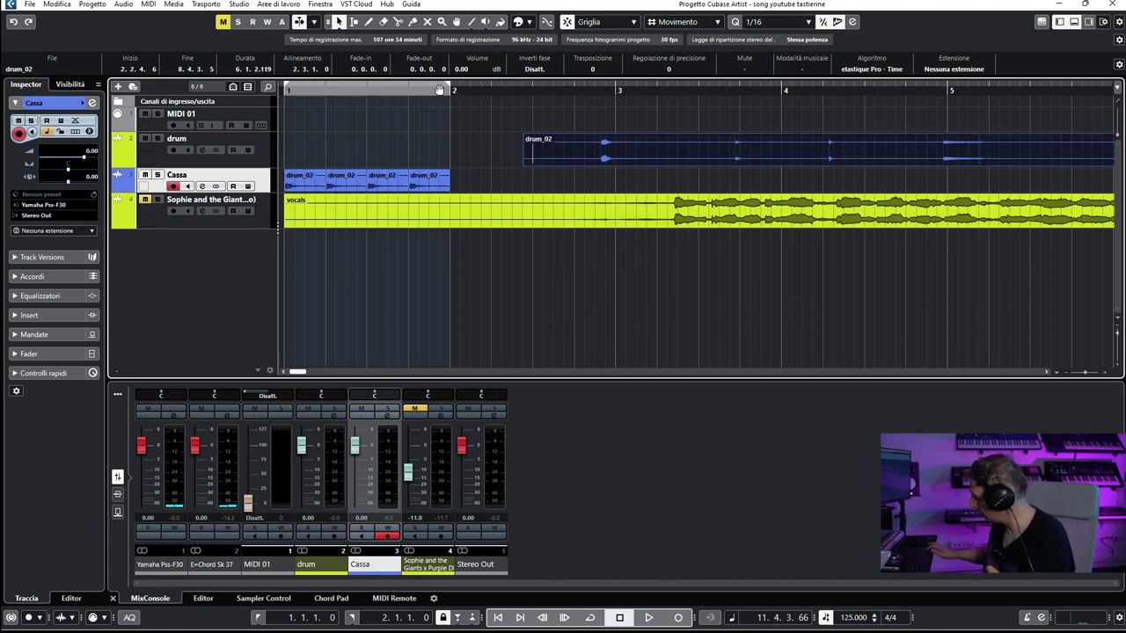
key("KP_1")
key("KP_Divide")
key("space")
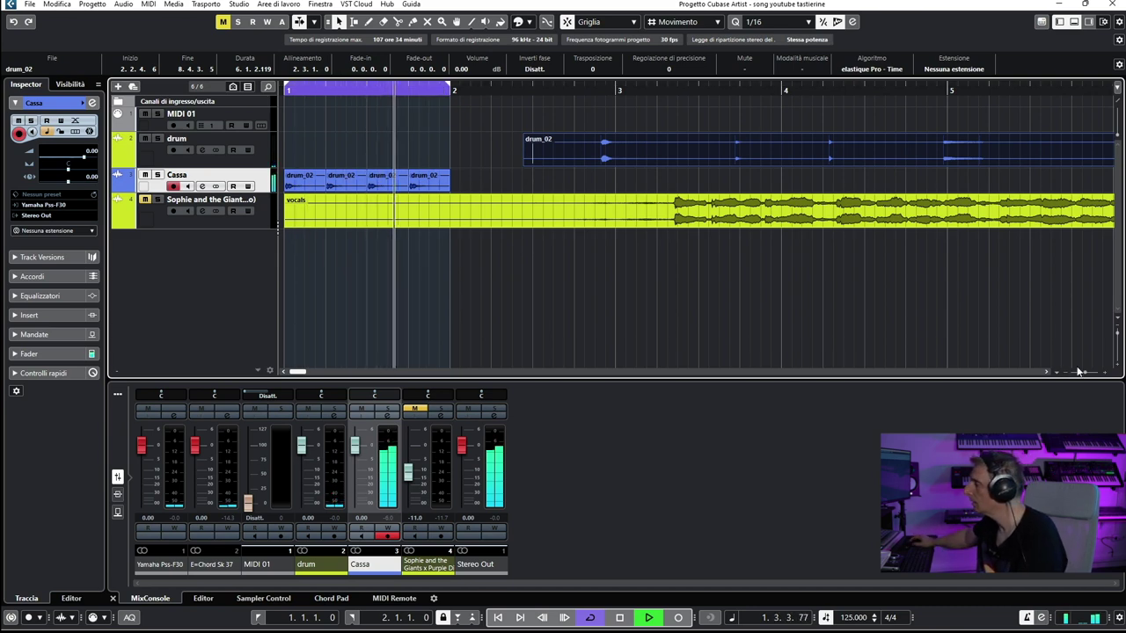
Stop playback, trim the silence before the first kick, and realign it to 1.1.1.0 as the only kick in the bar.
left_click_drag(1080, 371, 1089, 373)
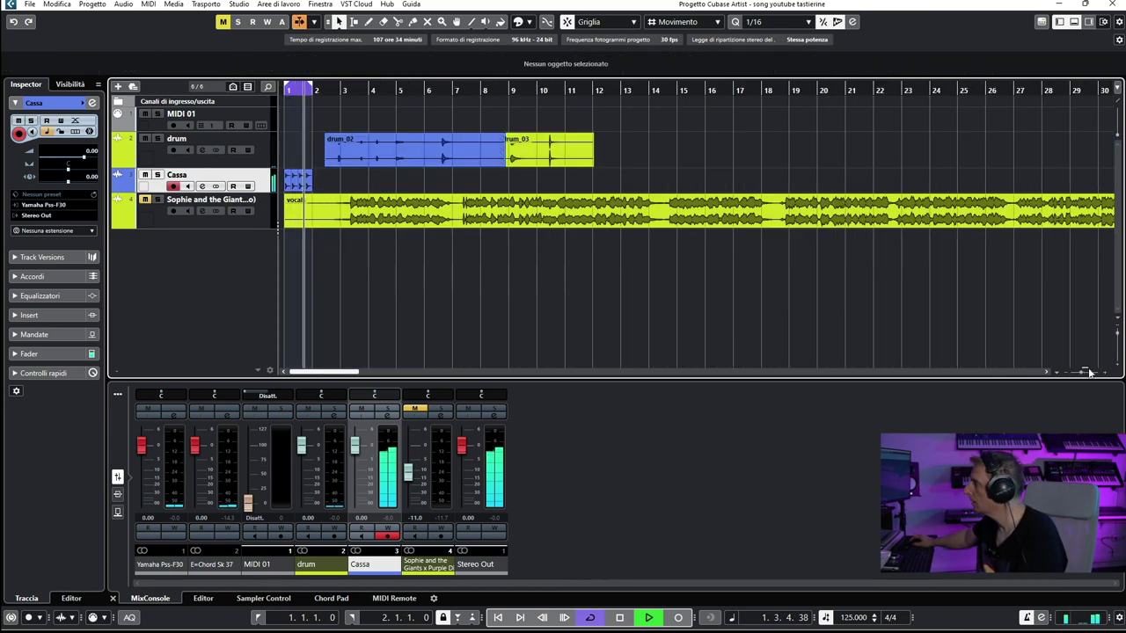
left_click(1089, 373)
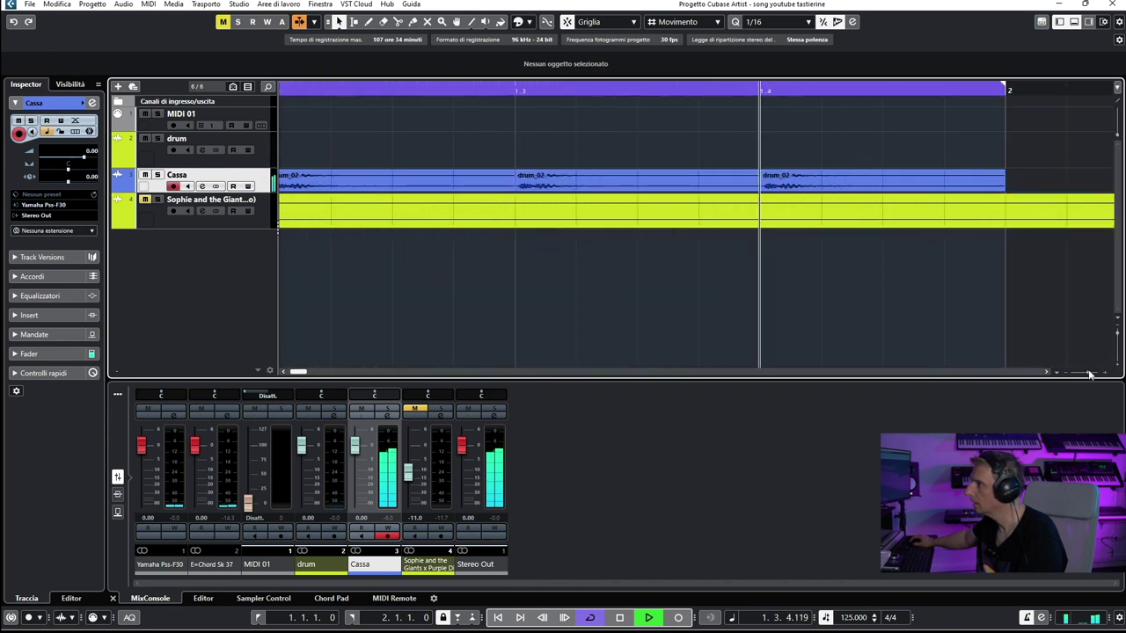
left_click(621, 618)
left_click_drag(304, 373, 294, 373)
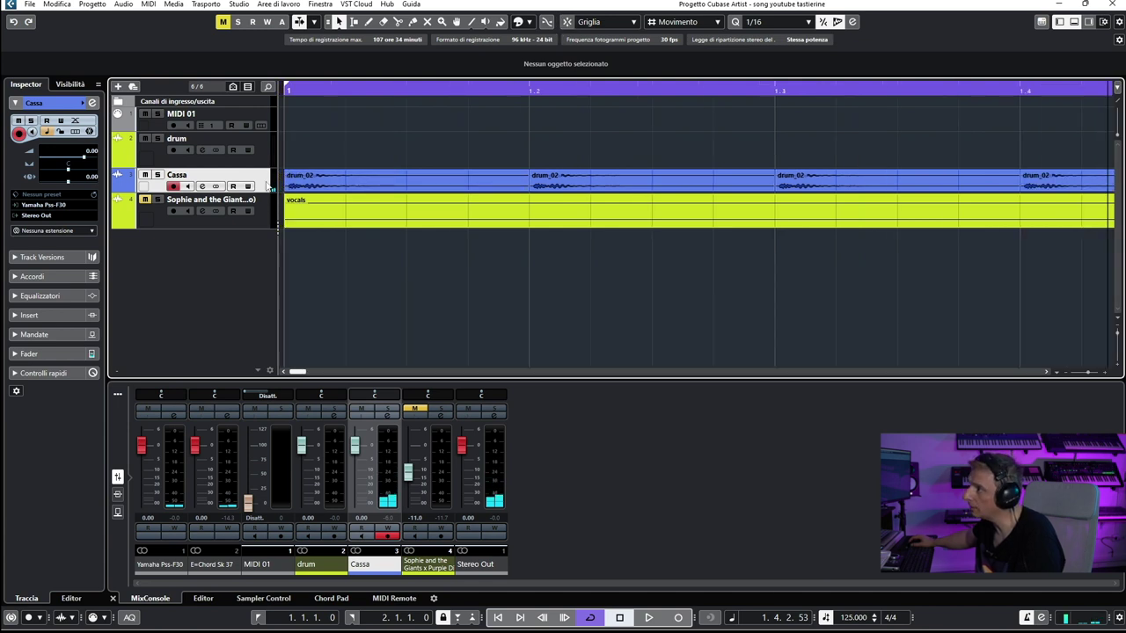
left_click(288, 184)
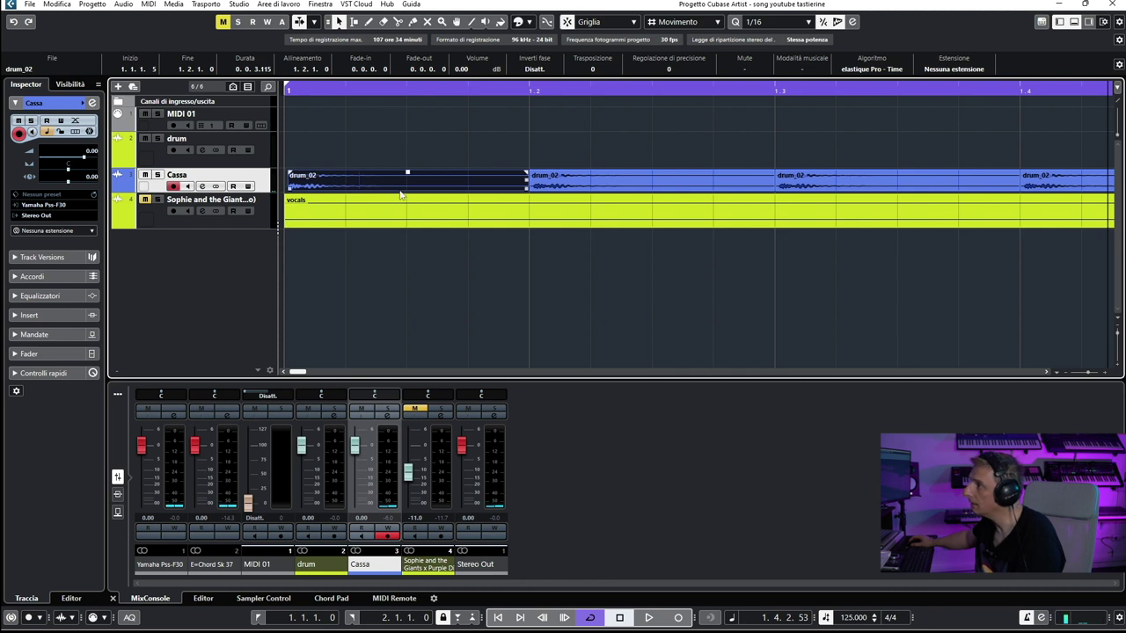
left_click_drag(397, 185, 384, 189)
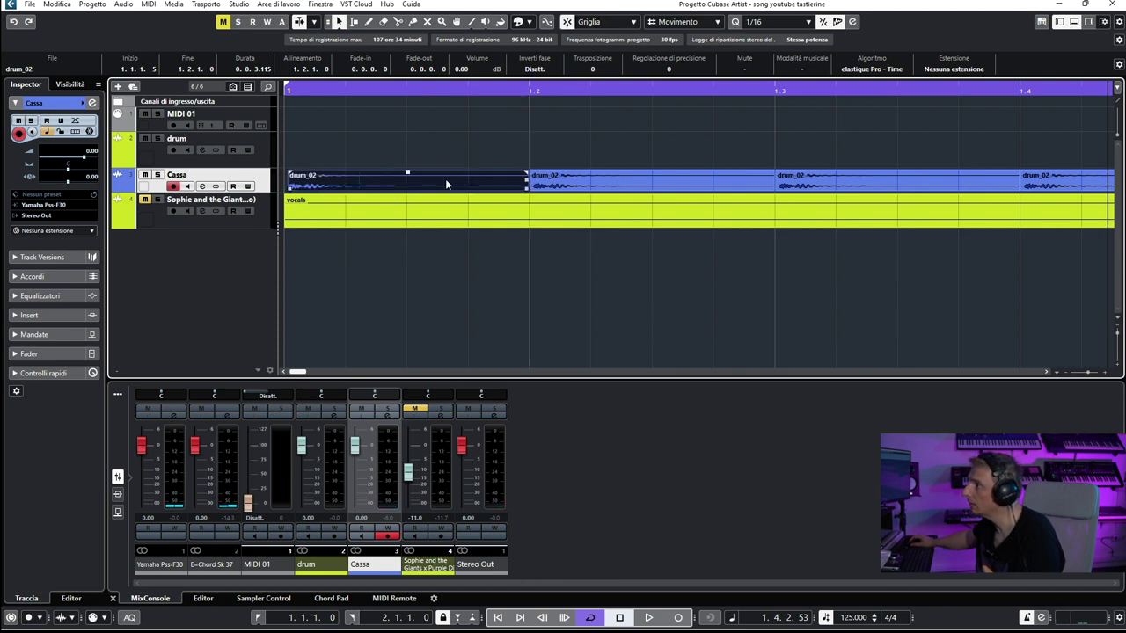
key("ctrl+z")
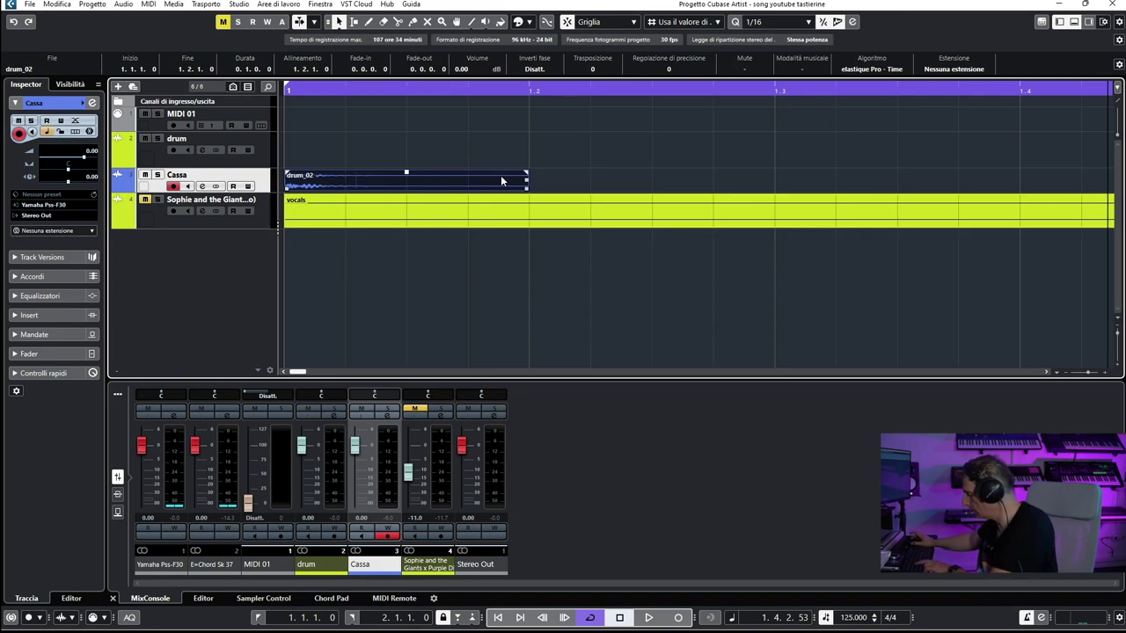
Duplicate the trimmed kick three times to fill beats 2 to 4 of bar 1, and audition the loop.
key("ctrl+d")
key("ctrl+d")
key("ctrl+d")
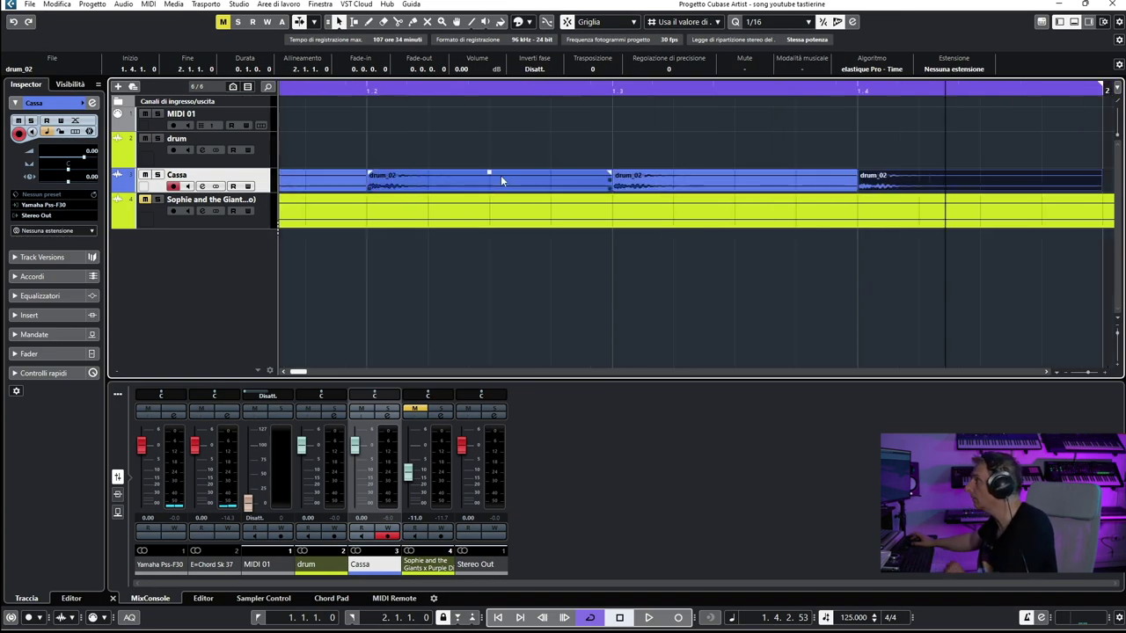
key("Home")
key("space")
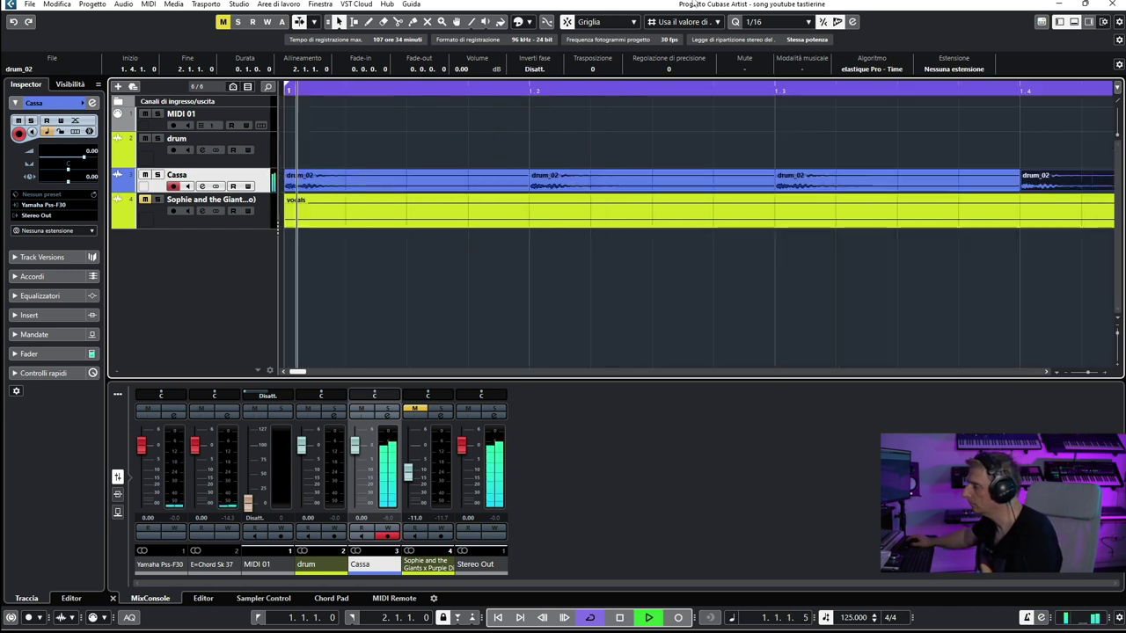
left_click(619, 617)
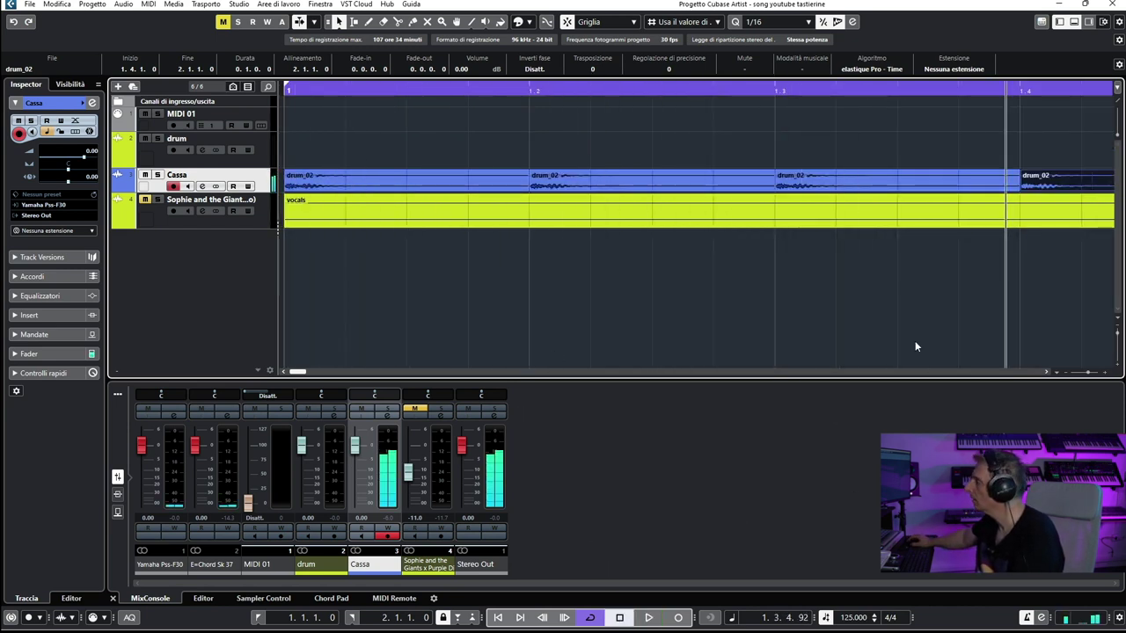
Split the yellow drum_03 recording on the drum track at 10.2.4.0 and select the isolated final hit.
left_click_drag(1090, 374, 1083, 374)
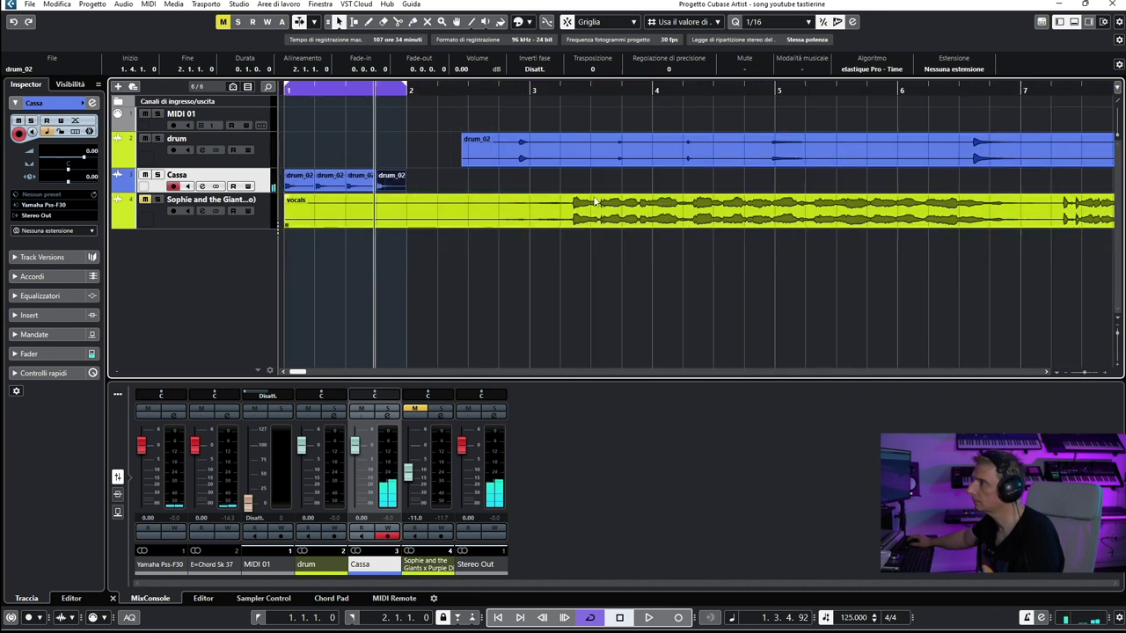
left_click(401, 132)
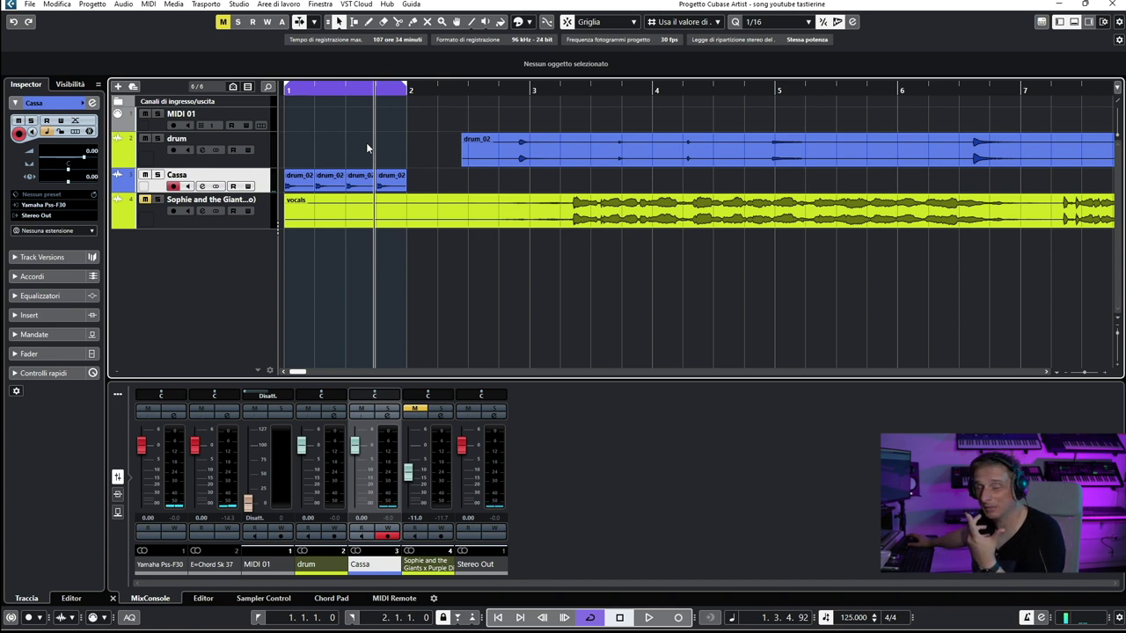
scroll(374, 145, "right", 5)
right_click(775, 95)
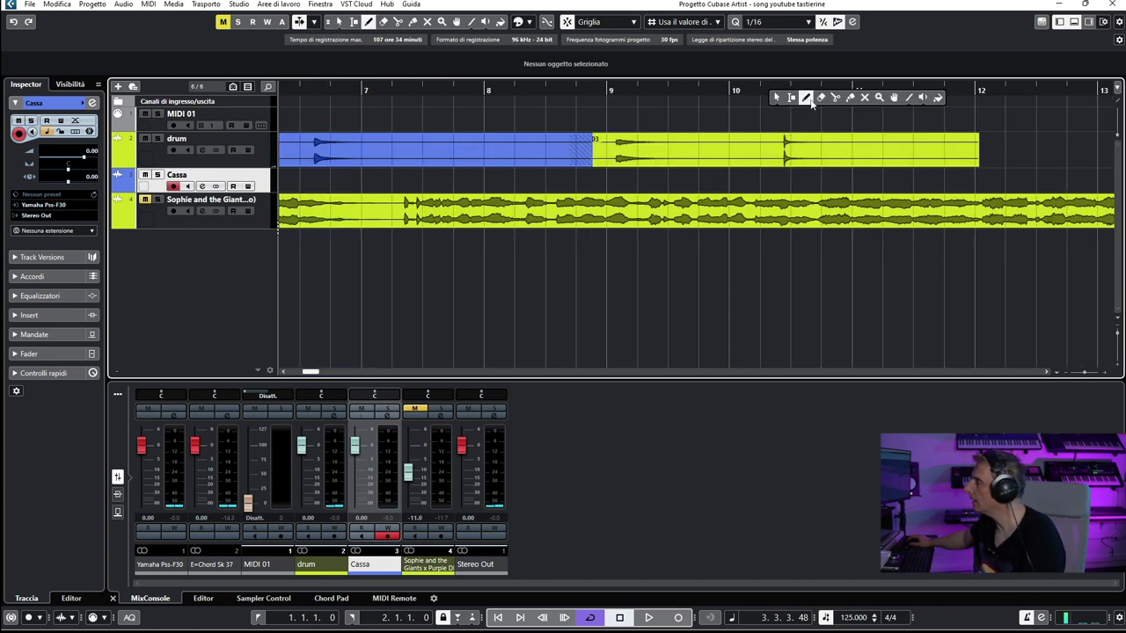
left_click(835, 97)
left_click(785, 150)
key("1")
left_click(814, 149)
Add one stereo audio track named rullante, routed to Stereo Out.
right_click(217, 291)
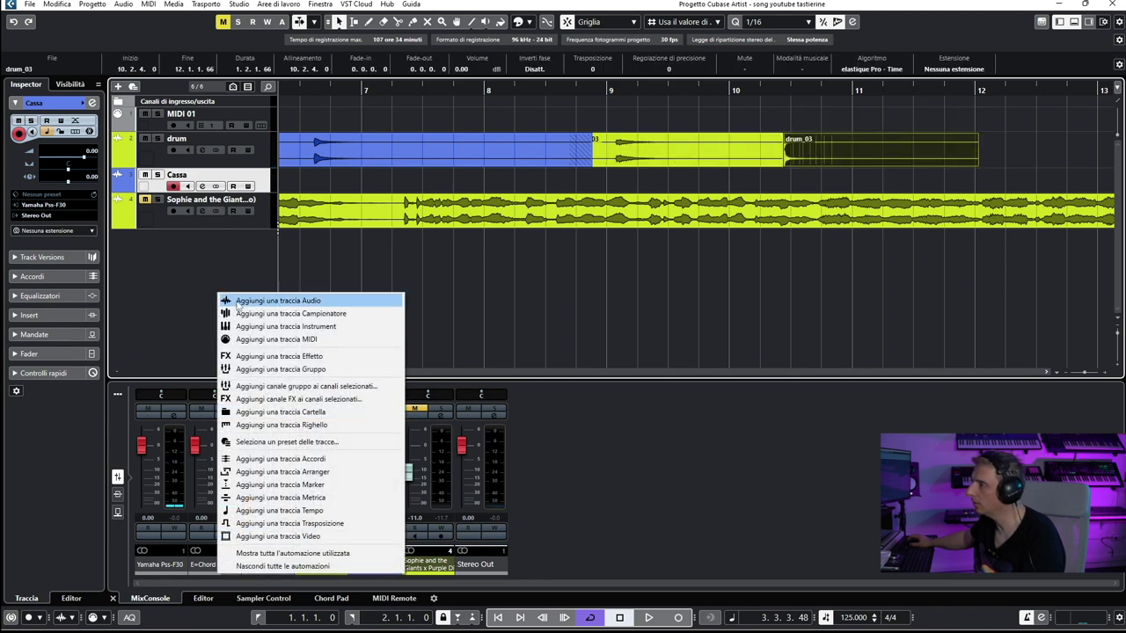
left_click(264, 301)
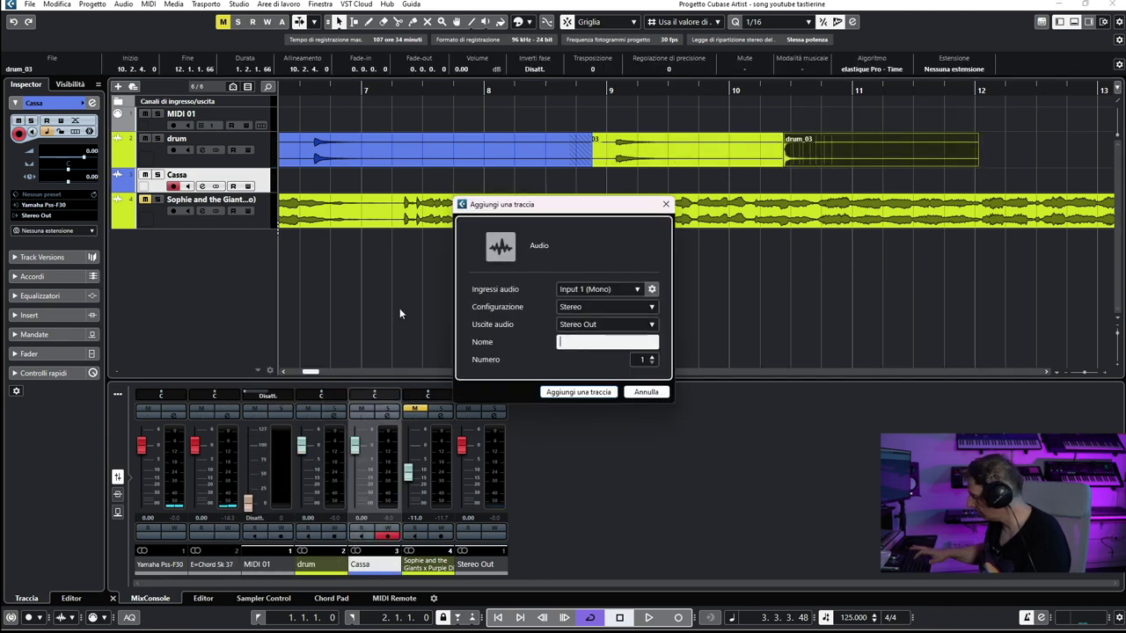
type("rullante")
key("Return")
Move the isolated snare hit to 1.1.1.0 on the rullante track and play it with the Cassa track muted.
left_click_drag(856, 149, 353, 220)
left_click(145, 175)
key("space")
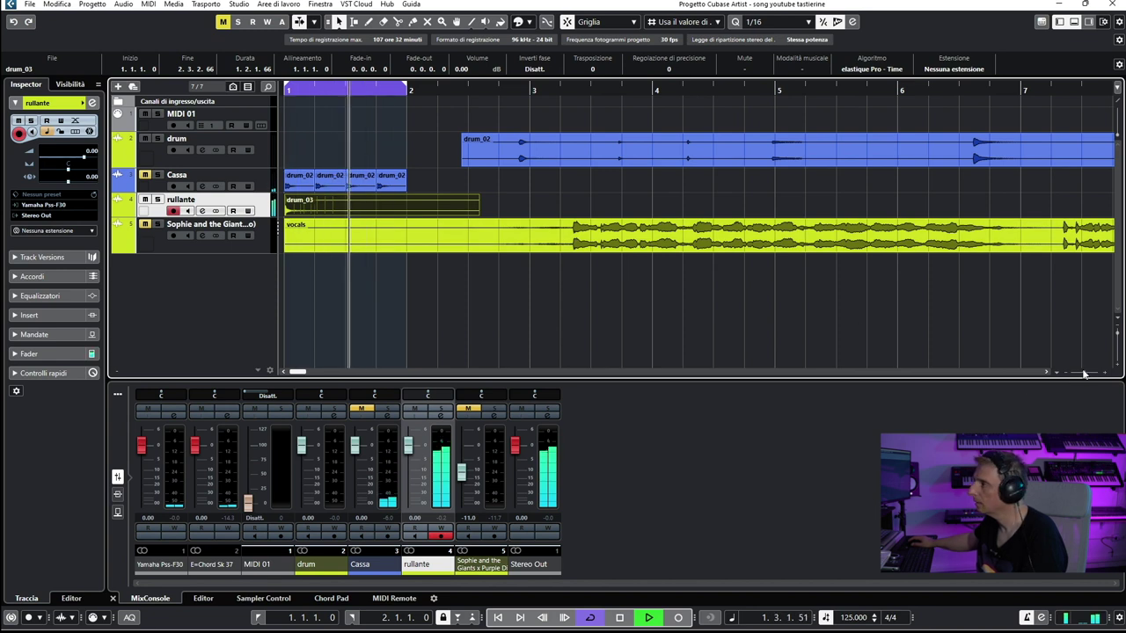
Set the quantize grid to 1/8, trim the snare event, and place snare hits on beats 2 and 4 of bar 1.
left_click(1055, 373)
left_click(1056, 373)
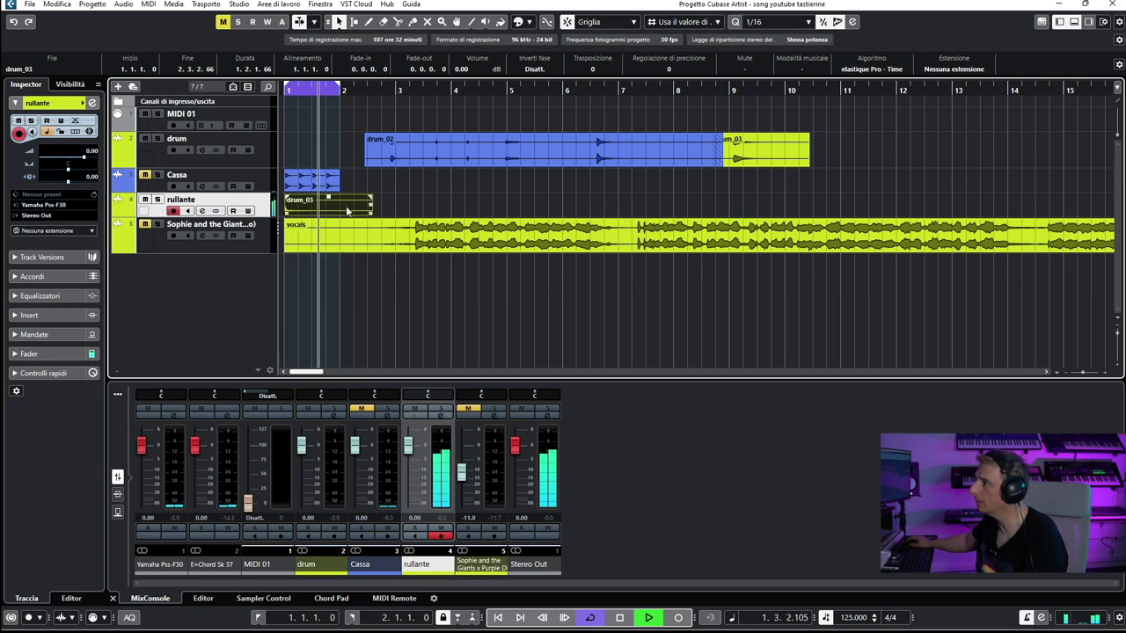
left_click(772, 22)
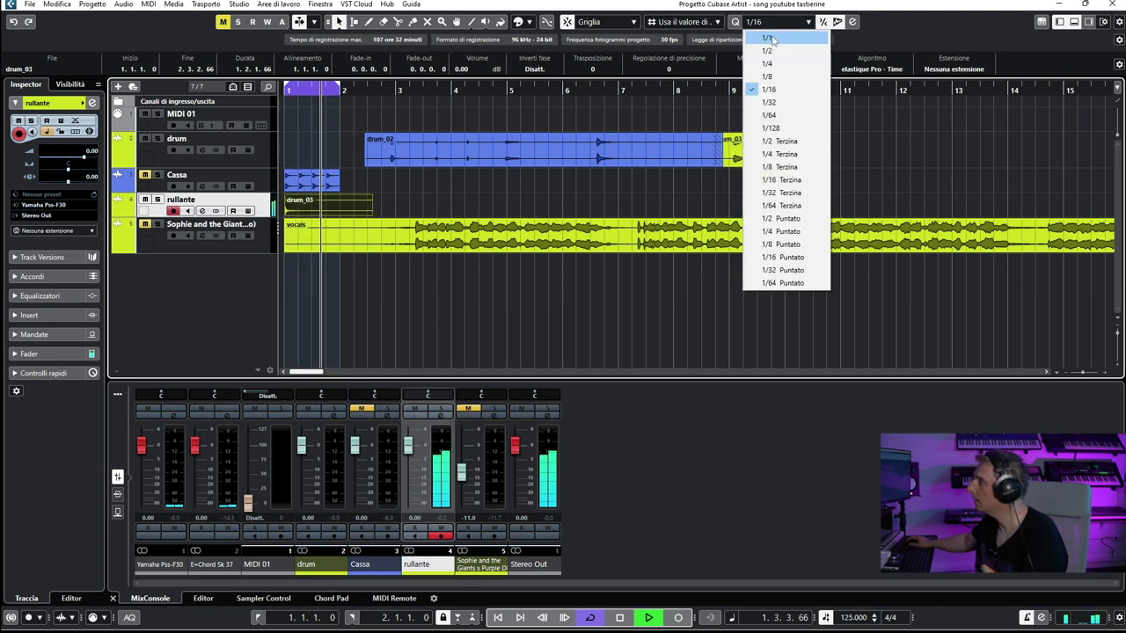
left_click(770, 76)
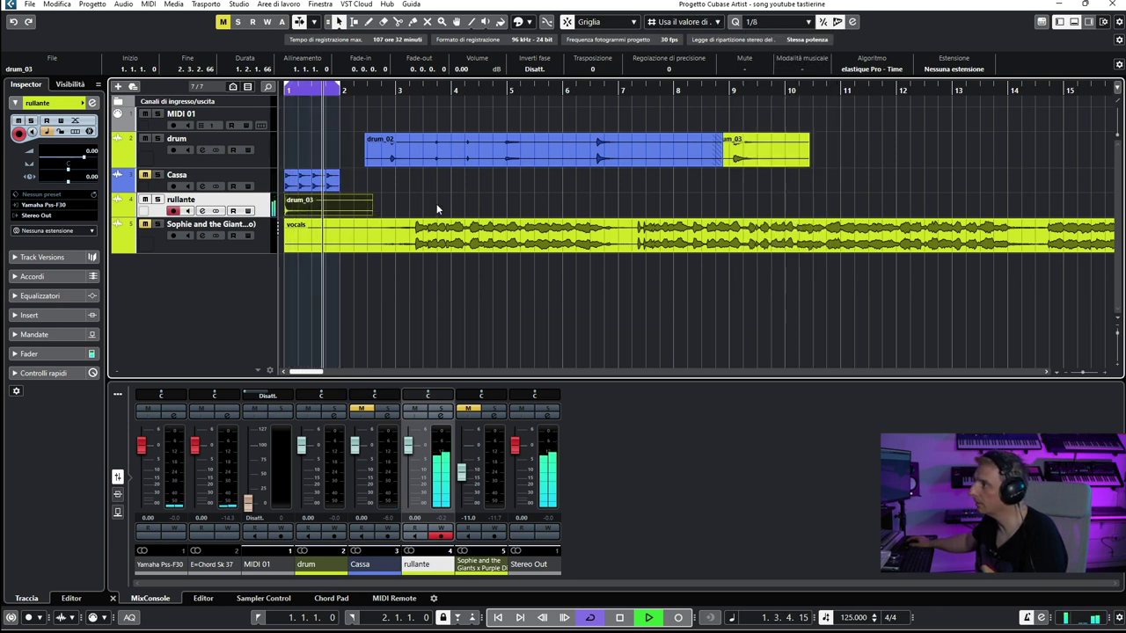
left_click_drag(370, 210, 299, 209)
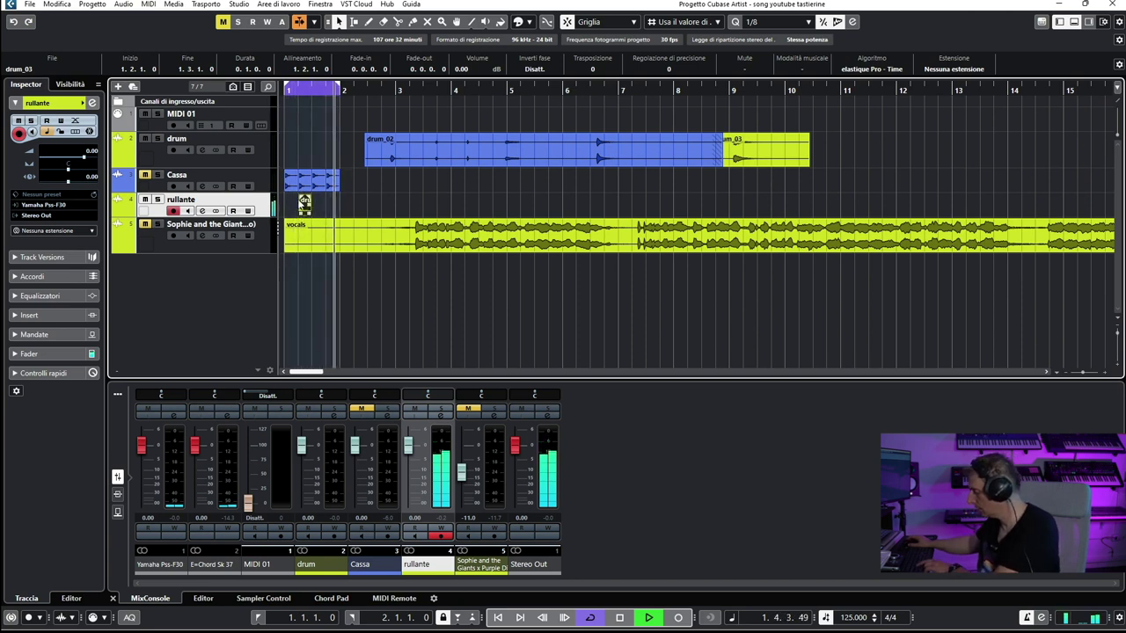
key("ctrl+Right")
key("ctrl+Right")
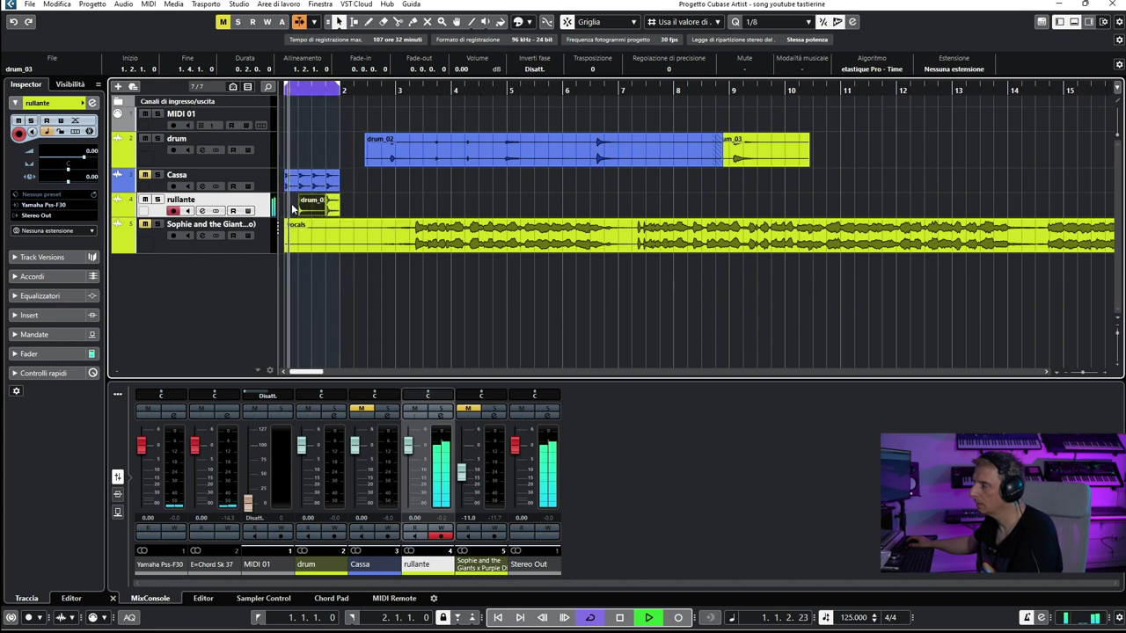
Glue the snare hits into a single event spanning bar 1 and colour the rullante track blue.
left_click(293, 208)
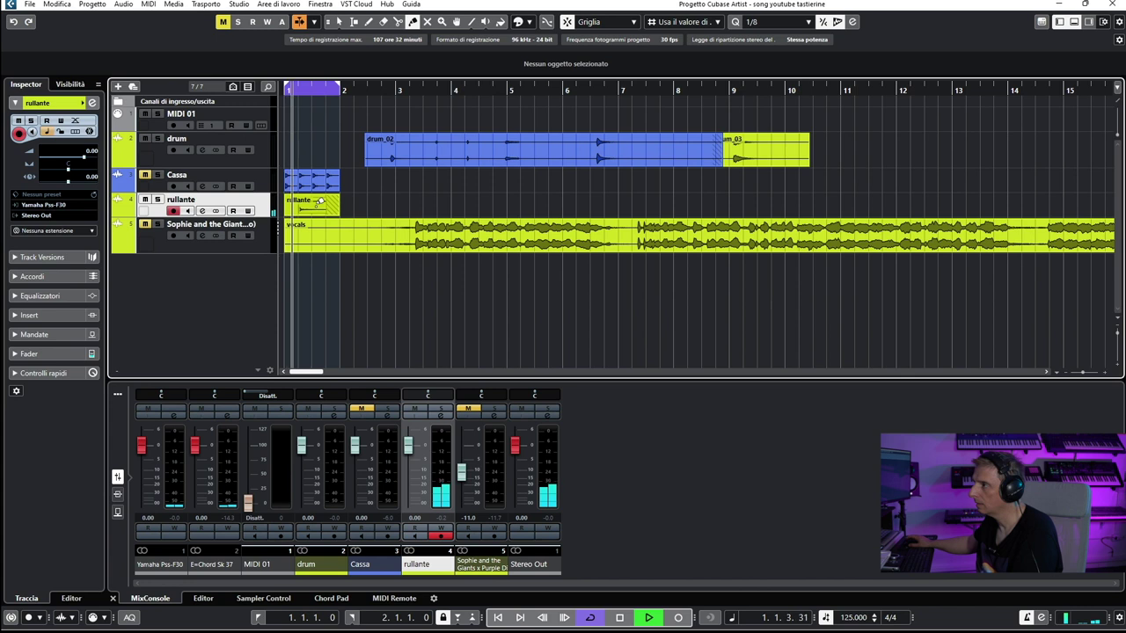
right_click(368, 191)
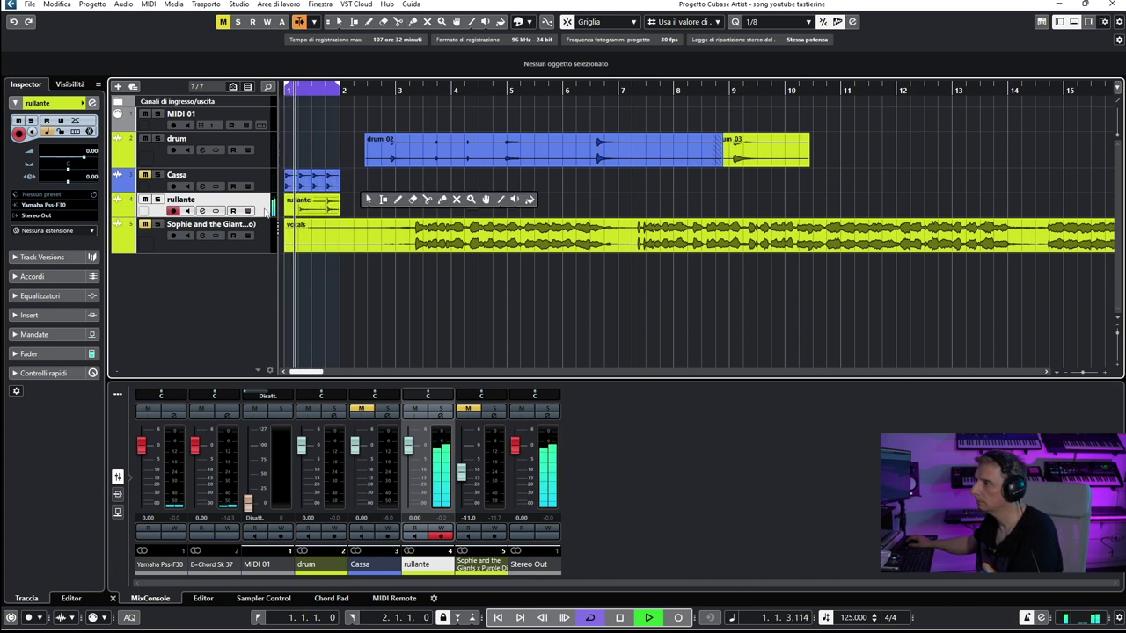
left_click(265, 212)
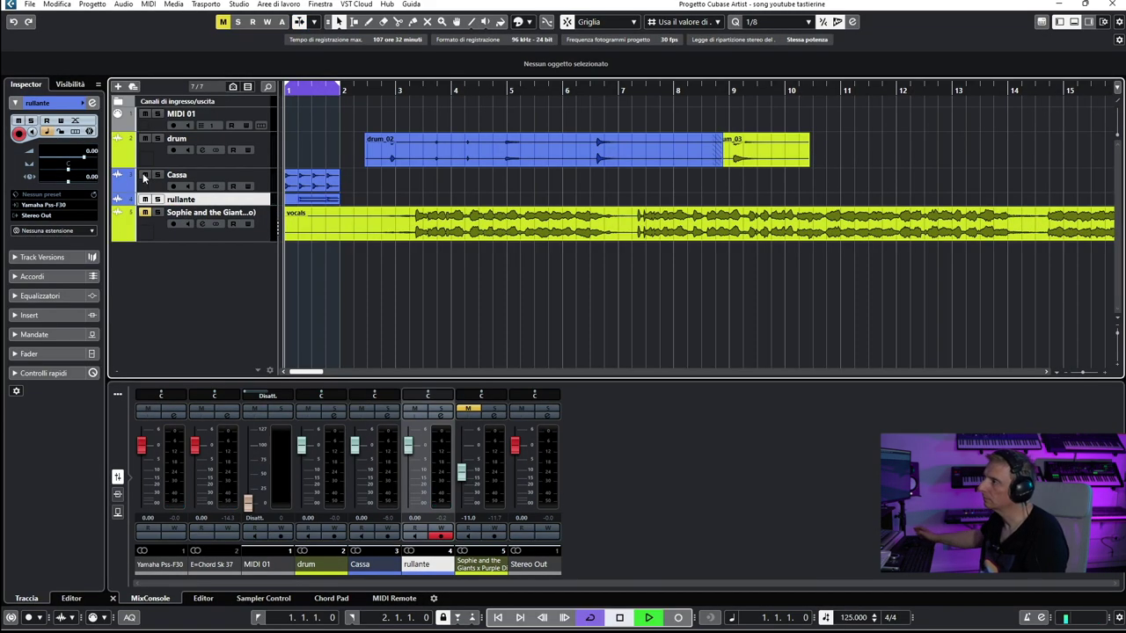
Unmute the Cassa track to audition kick and snare together, and enlarge the rullante track's height.
left_click(145, 176)
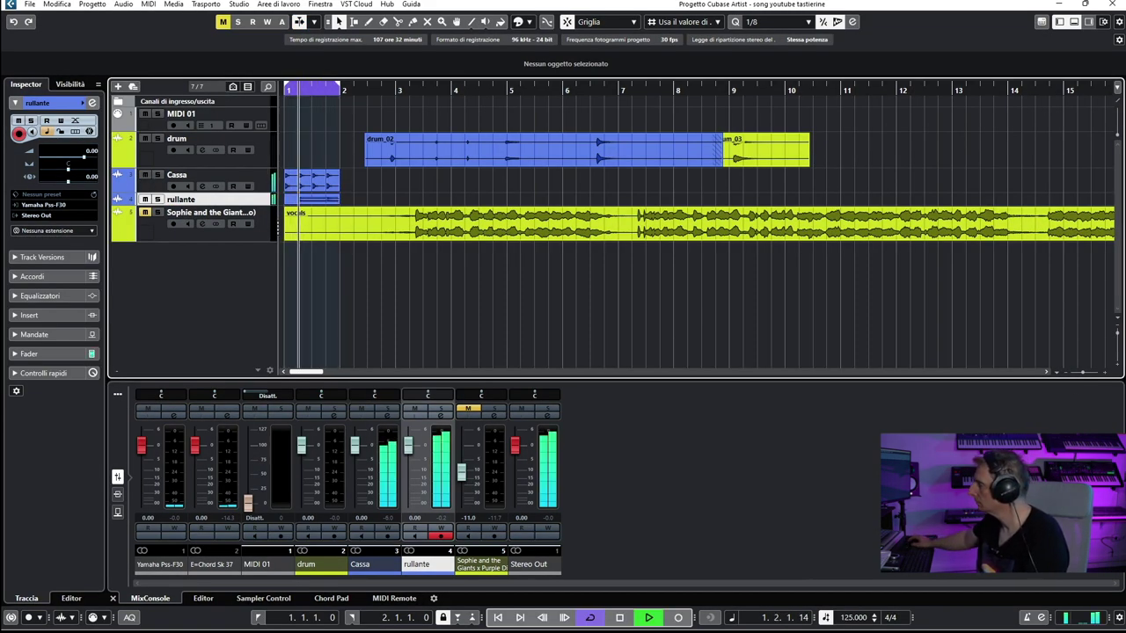
left_click_drag(1080, 372, 1089, 373)
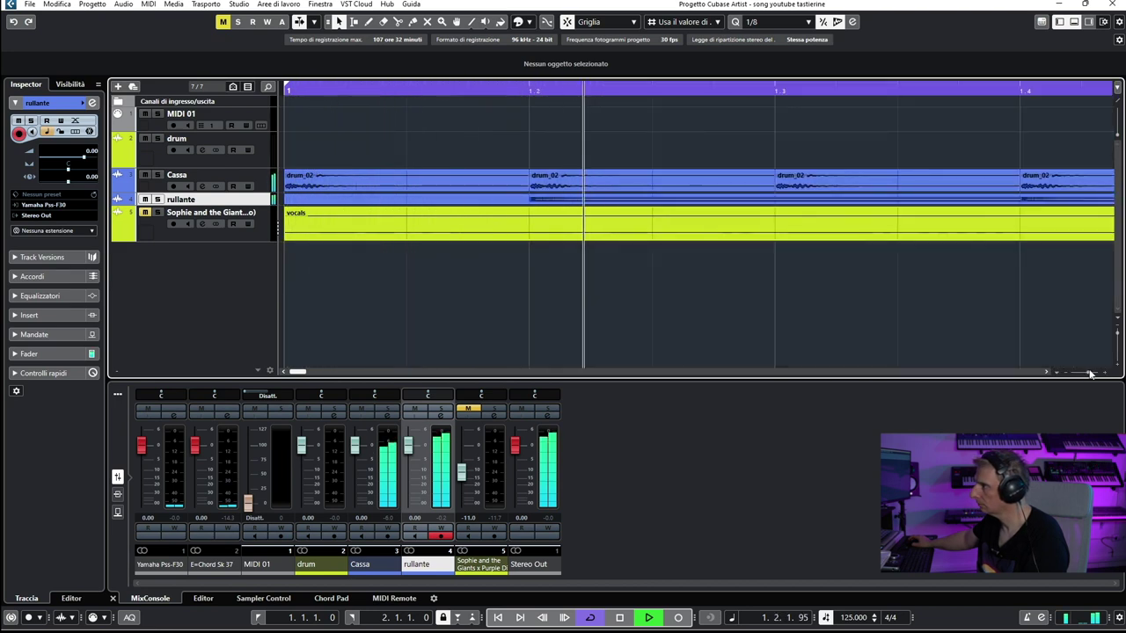
left_click(219, 207)
left_click_drag(252, 240, 252, 276)
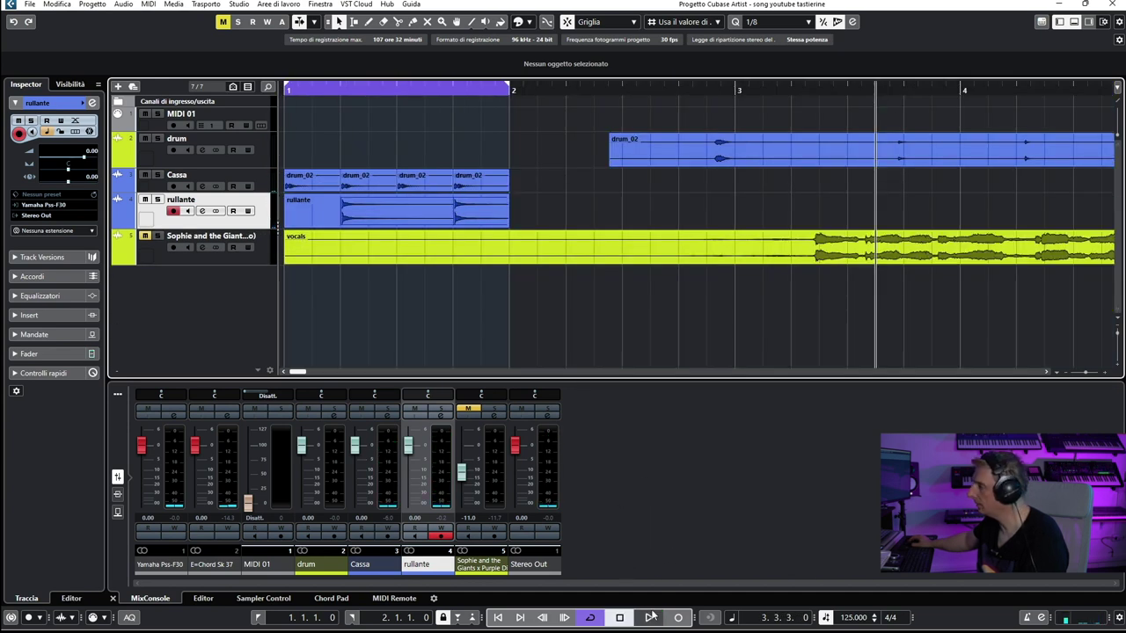
Audition the drum recording, isolate the short hit just before 3.4, and delete the part of the recording preceding it.
left_click(650, 619)
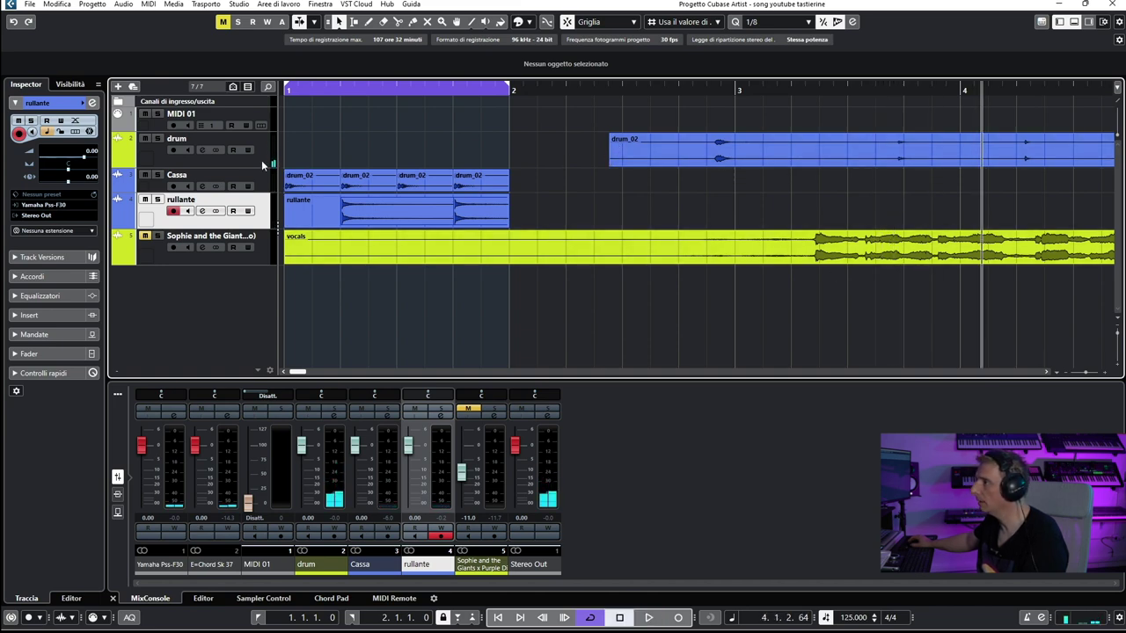
left_click_drag(258, 168, 257, 250)
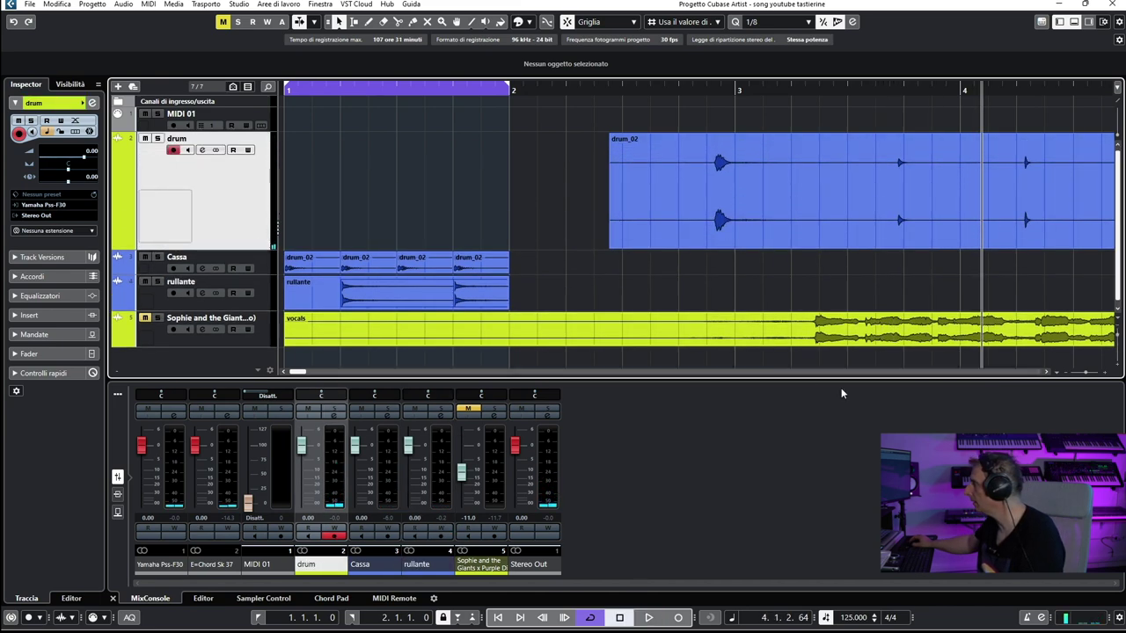
key("h")
right_click(614, 147)
left_click(580, 70)
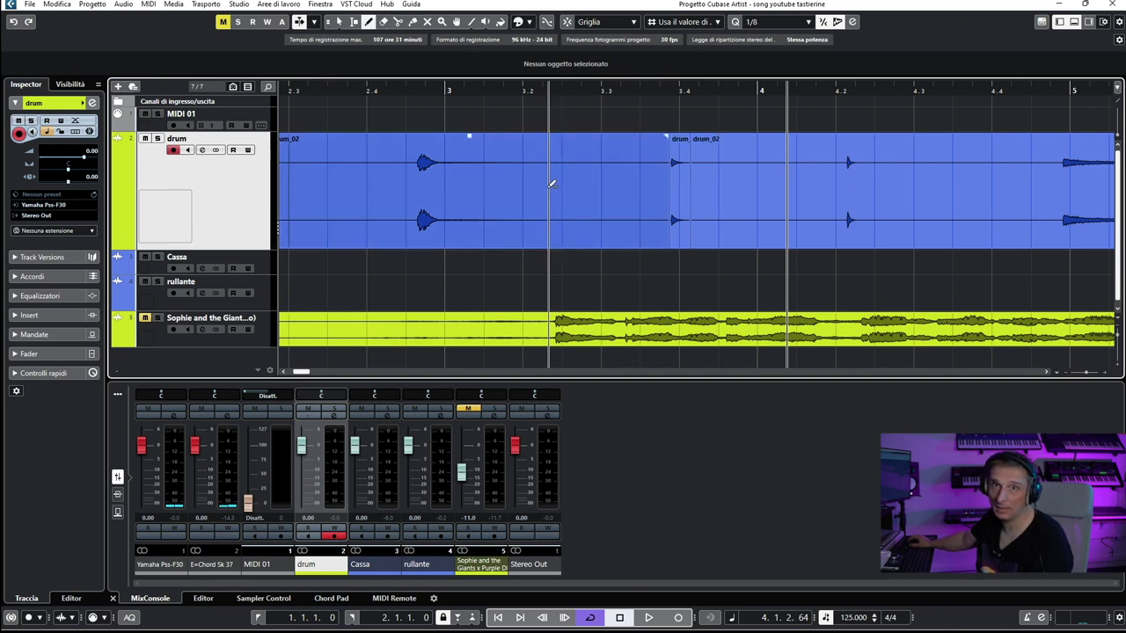
left_click(552, 184)
right_click(551, 184)
left_click(584, 186)
left_click(576, 178)
key("1")
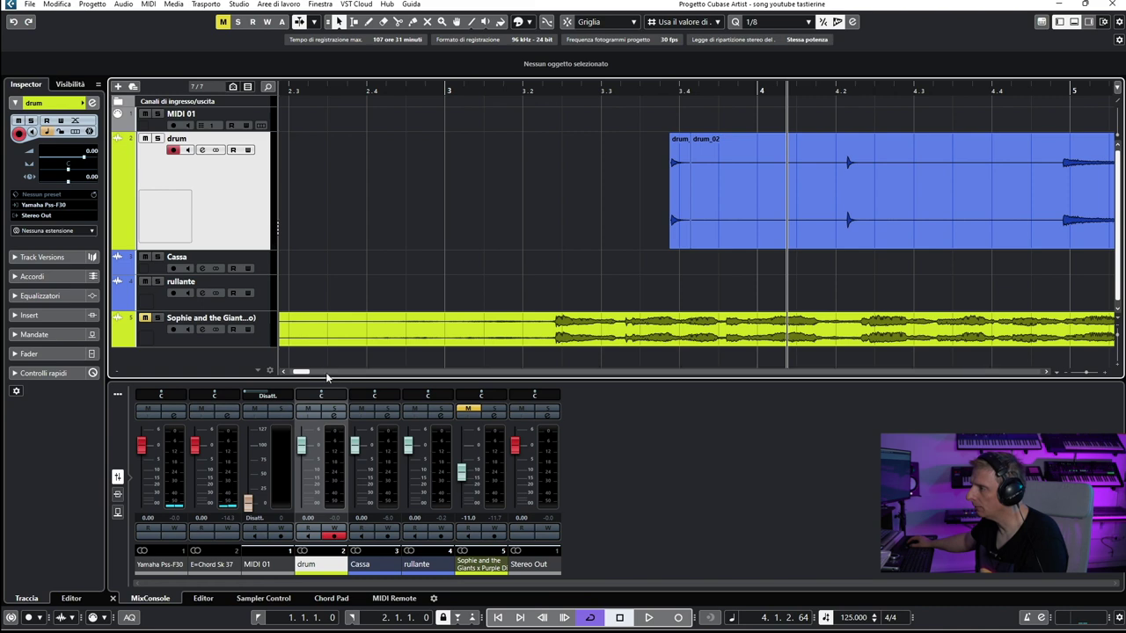
Add one stereo audio track named chr below the drum track.
scroll(327, 377, "left", 3)
key("ctrl+t")
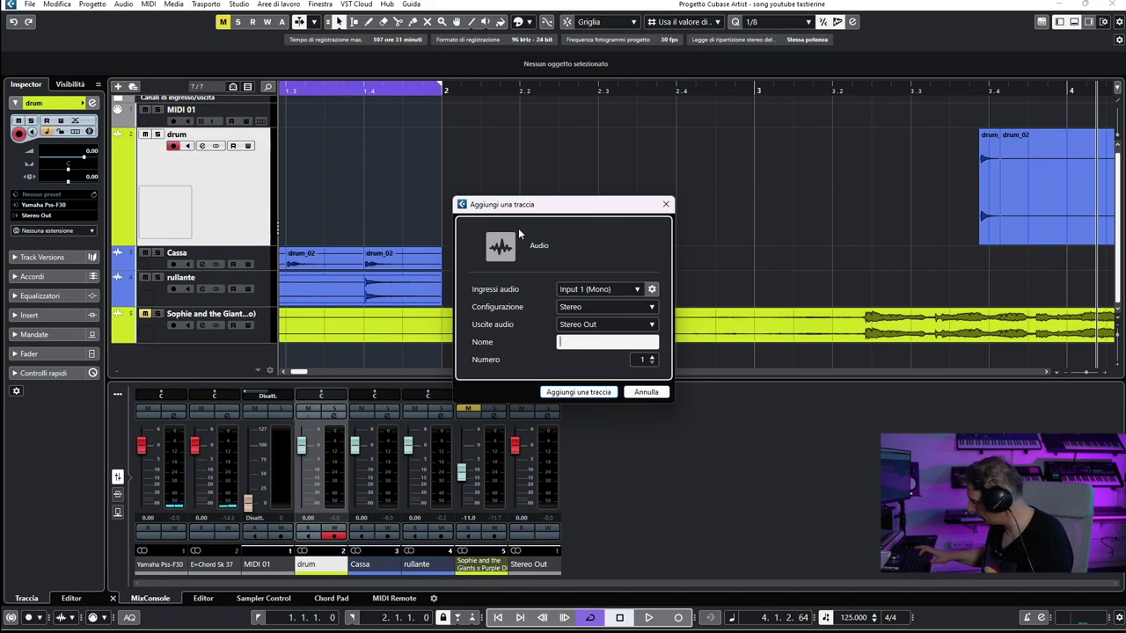
type("chr")
key("Return")
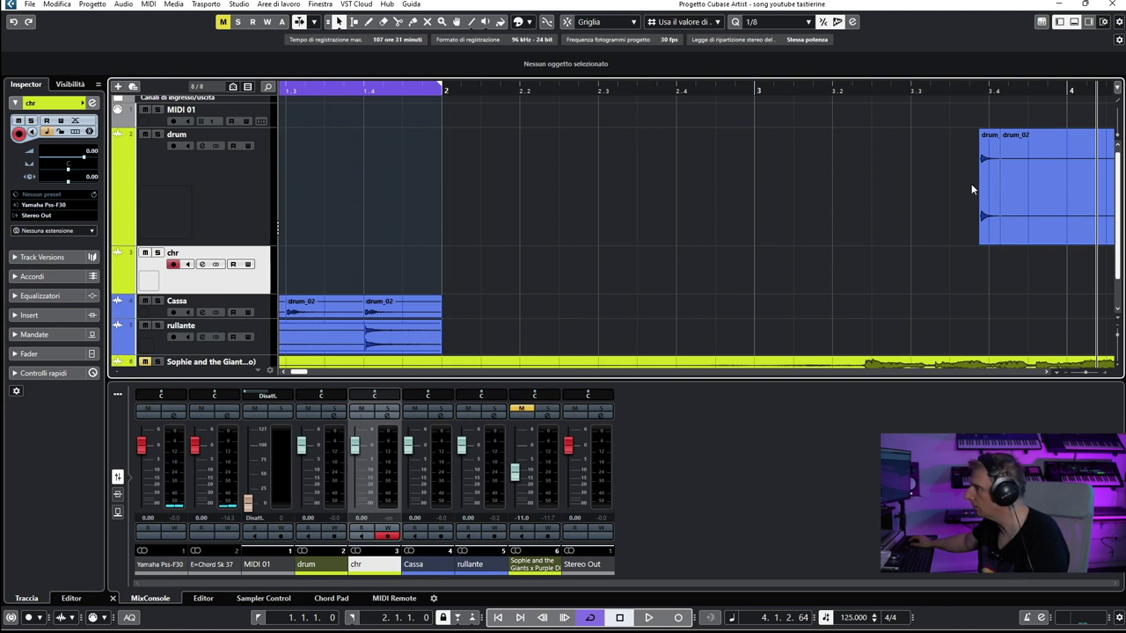
Move the isolated short hit to the chr track, repeat it on all eight eighth notes of bar 1, and audition the loop.
left_click_drag(986, 186, 431, 303)
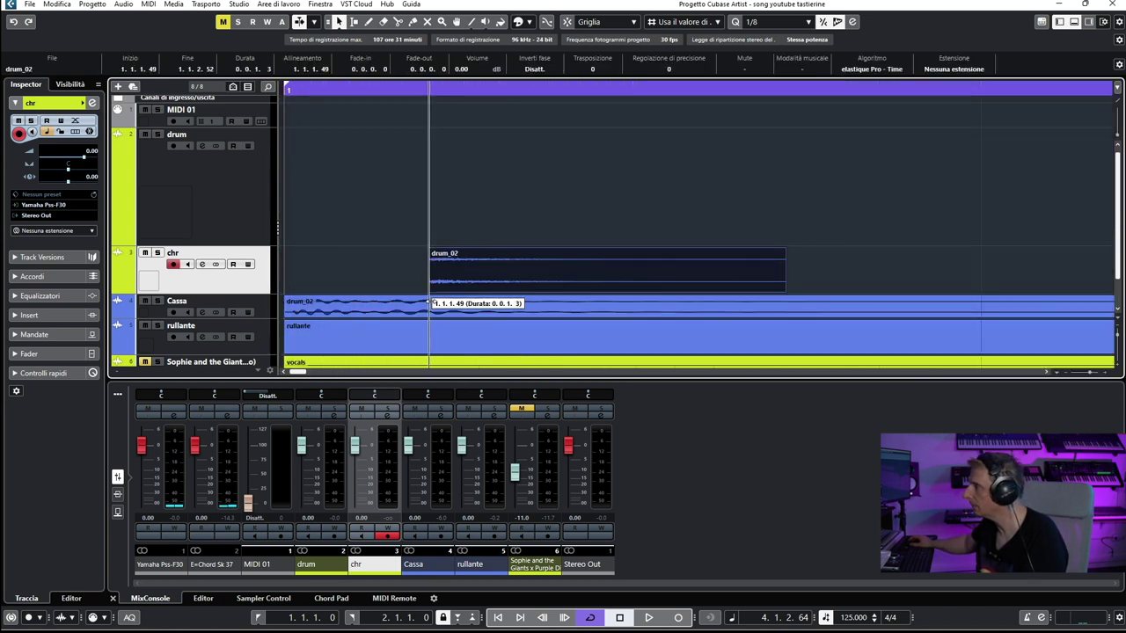
left_click_drag(749, 278, 473, 276)
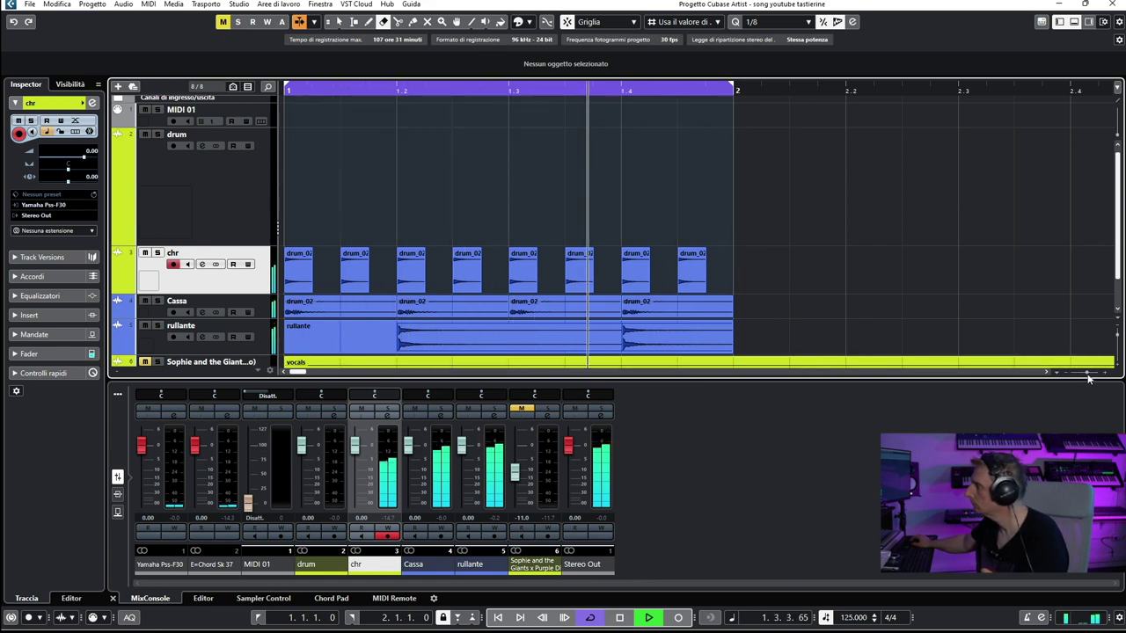
left_click_drag(1088, 376, 1080, 376)
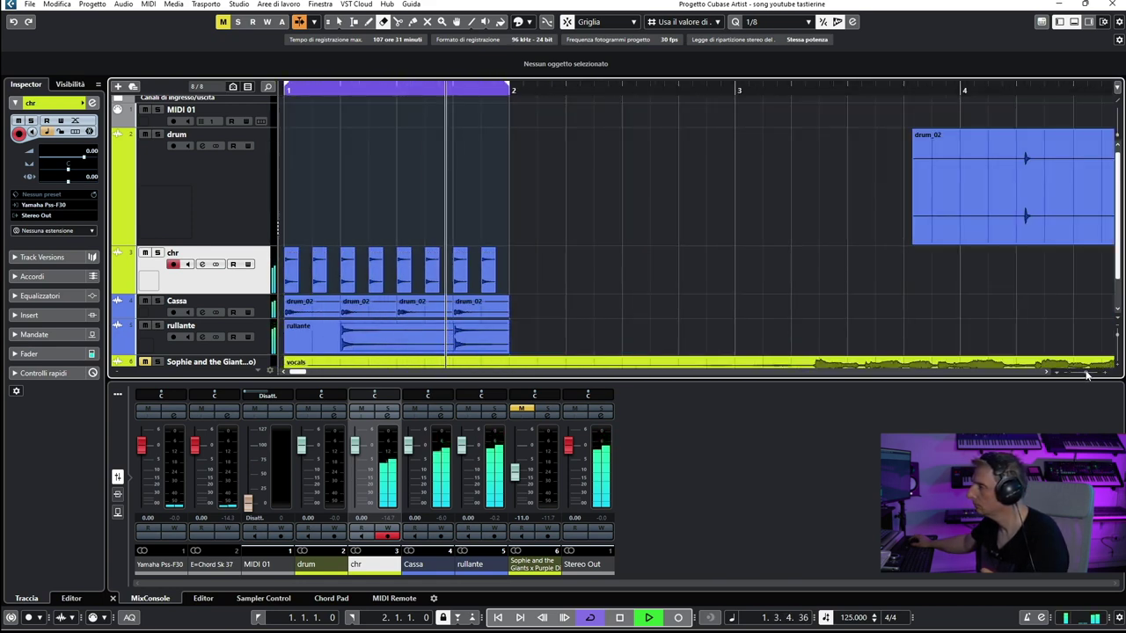
scroll(404, 353, "down", 1)
key("space")
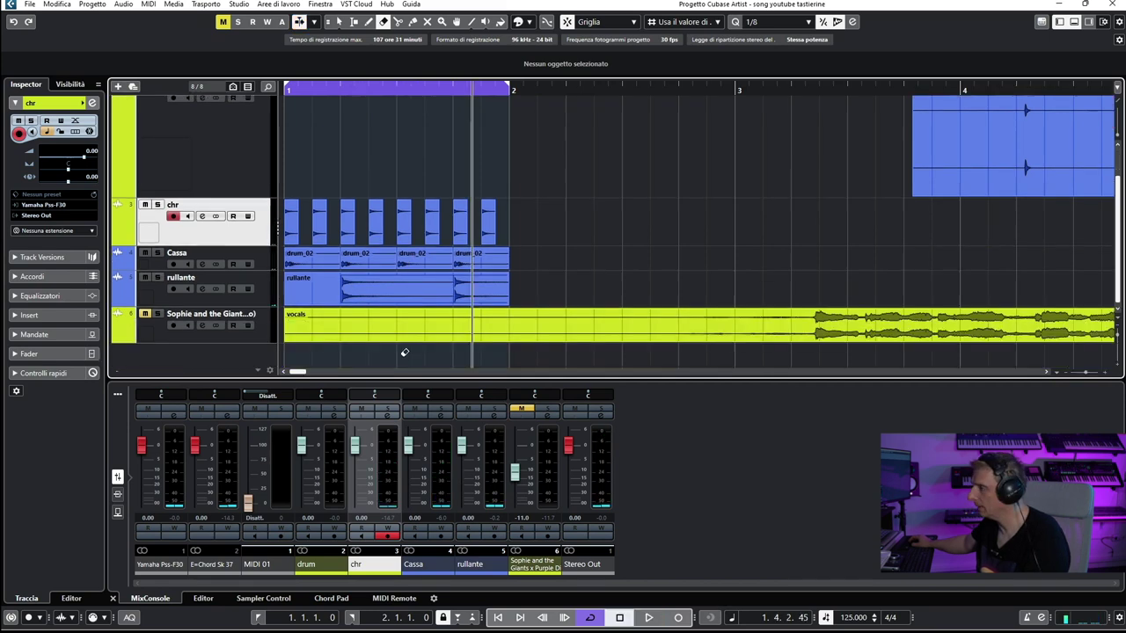
Insert Infinity EQ on the Cassa track, shape a low-end bell, and boost about 130 Hz by about 5.9 dB during playback.
left_click(259, 254)
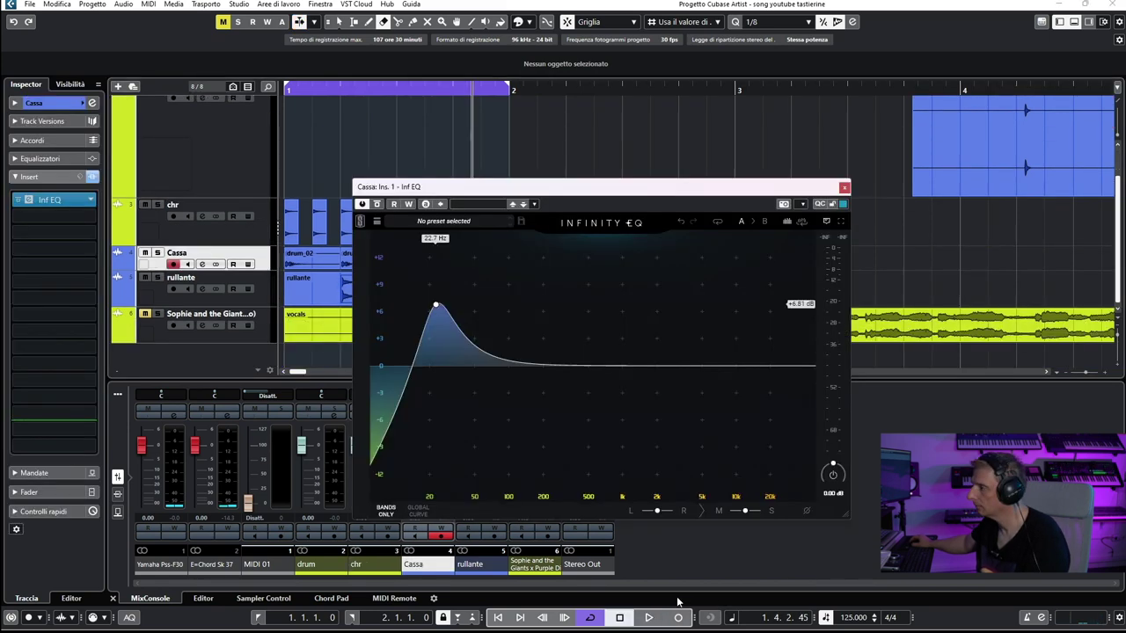
left_click(656, 621)
left_click_drag(435, 305, 497, 292)
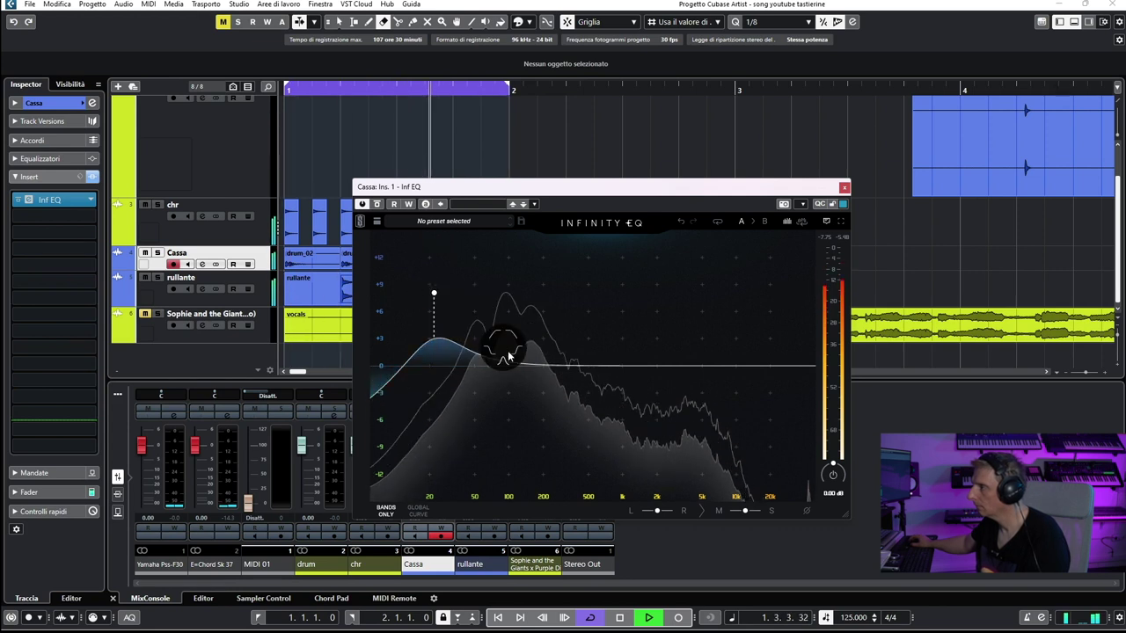
left_click_drag(504, 355, 524, 316)
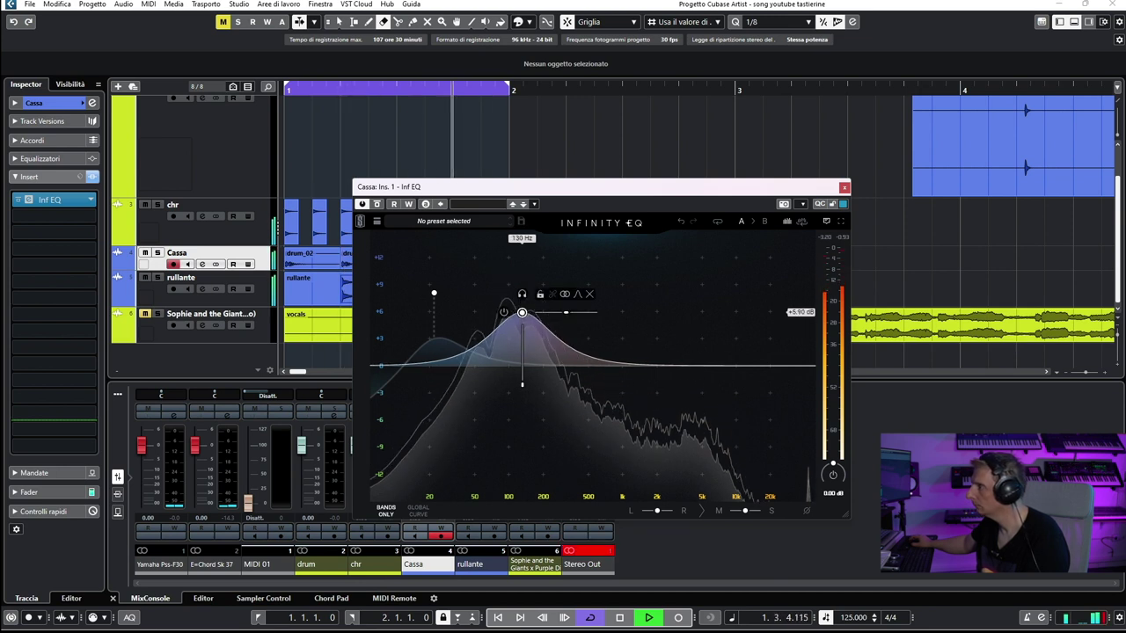
Add a high-cut band at about 1.5 kHz to the Cassa equalizer and close the plug-in.
left_click_drag(727, 346, 722, 352)
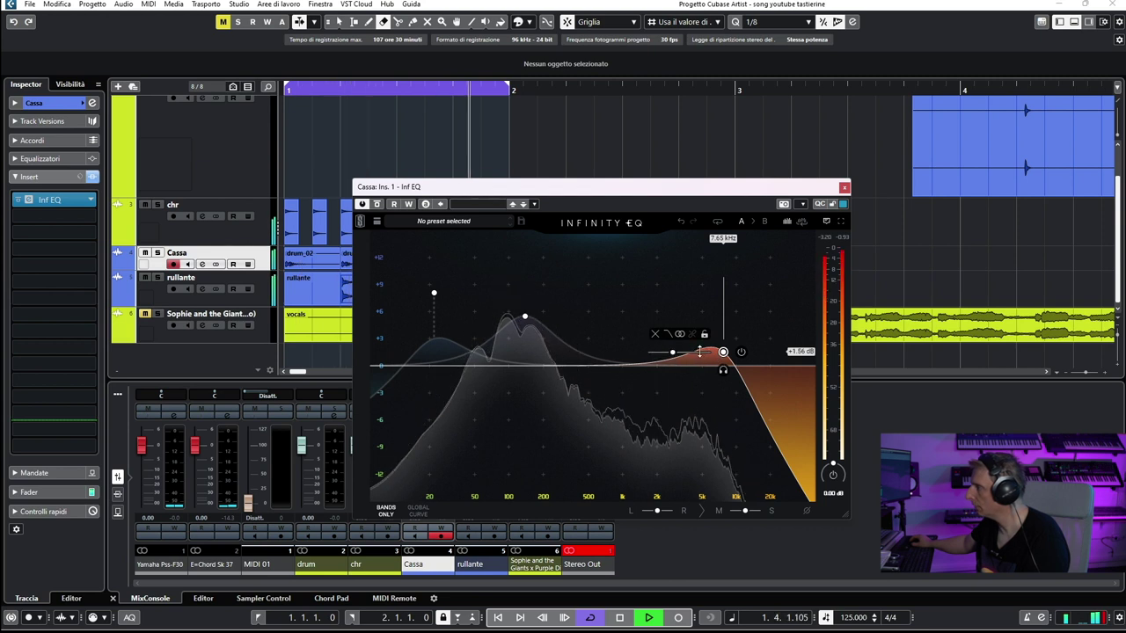
left_click_drag(722, 353, 670, 378)
left_click_drag(658, 378, 643, 379)
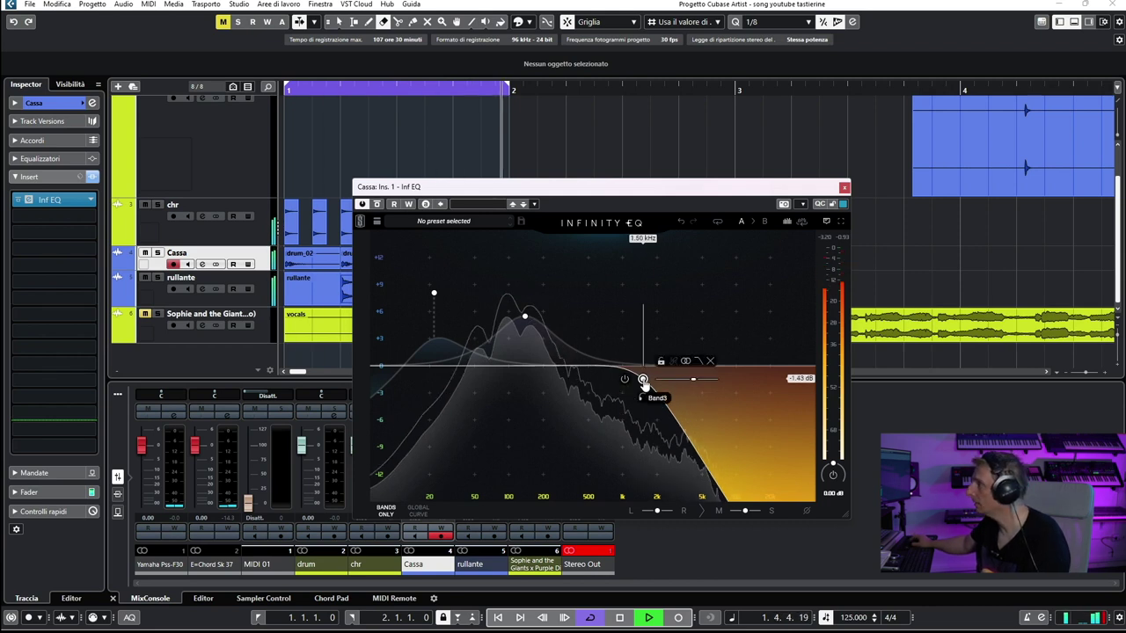
left_click(843, 188)
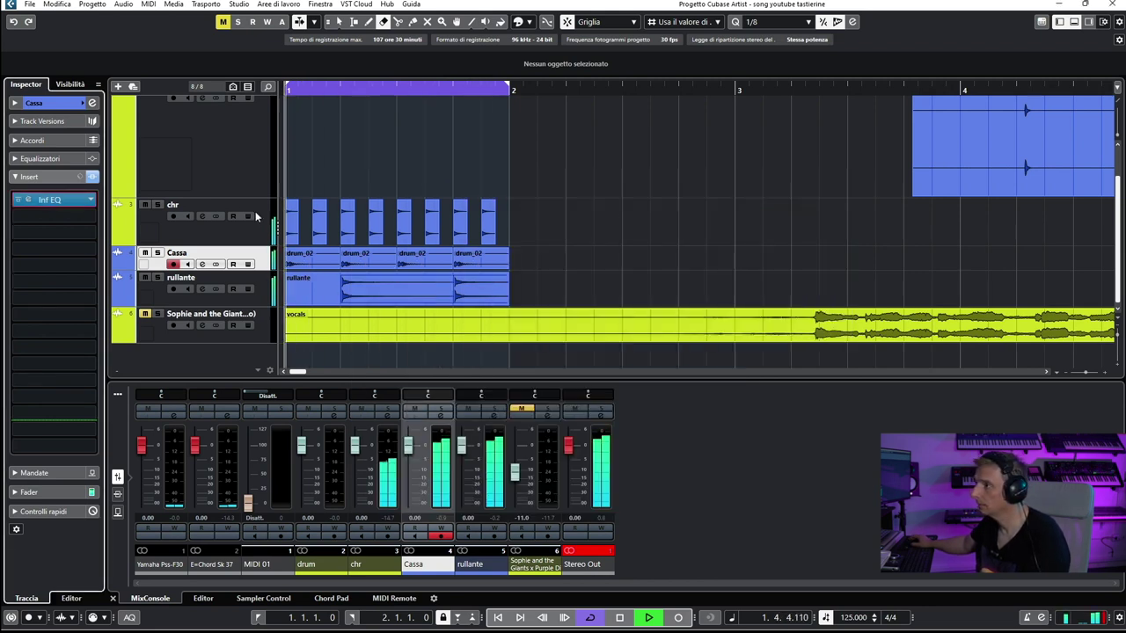
Insert Infinity EQ on the chr track while the loop plays.
left_click(244, 233)
left_click(89, 202)
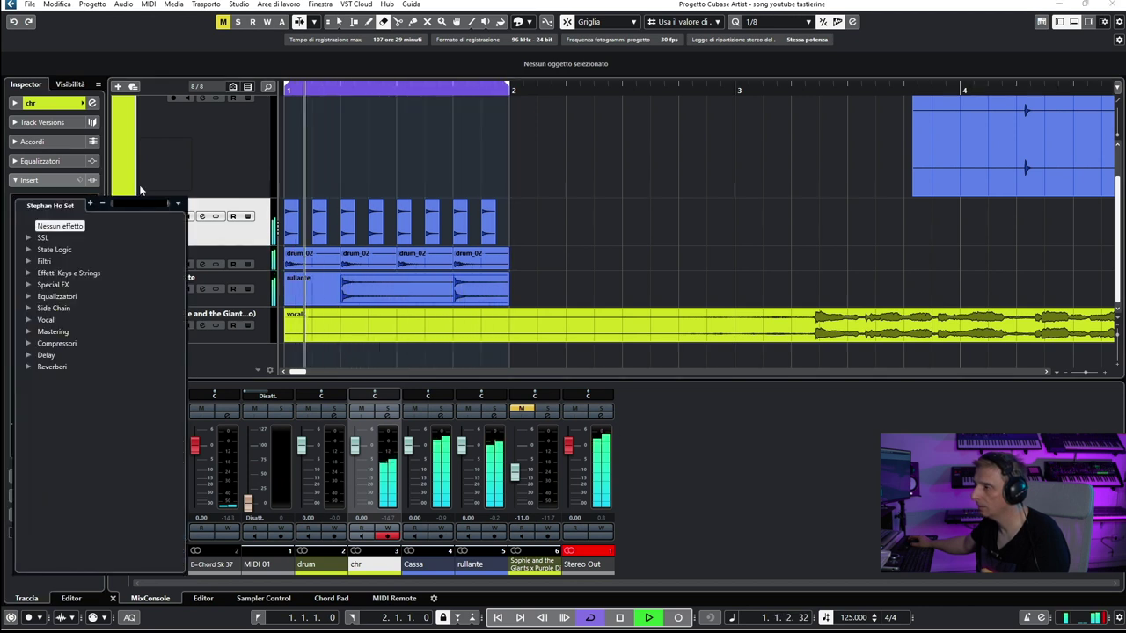
left_click(105, 189)
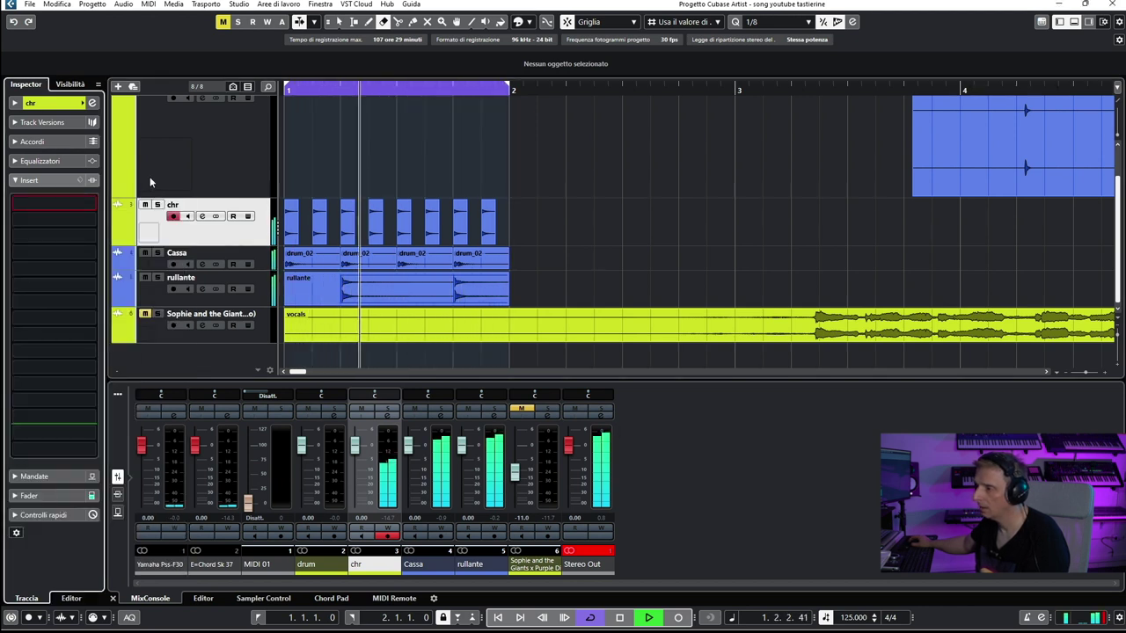
left_click(92, 204)
left_click(29, 261)
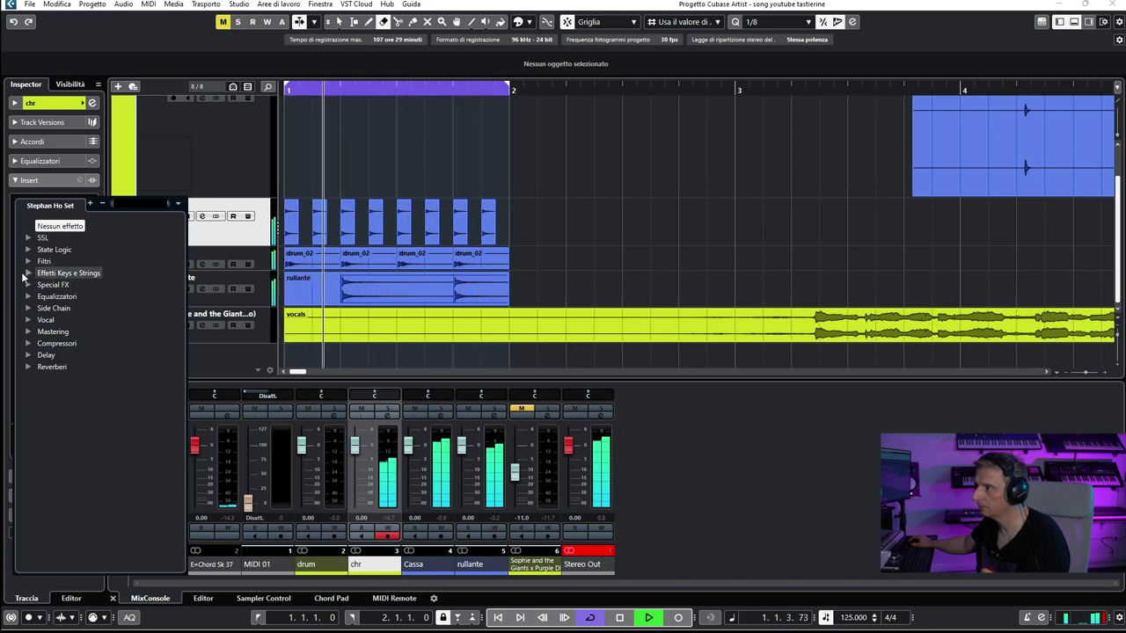
left_click(54, 273)
Shape the chr equalizer with a low cut, a bell boost of about 2.6 dB near 5.2 kHz and a high cut, then close it.
left_click(328, 367)
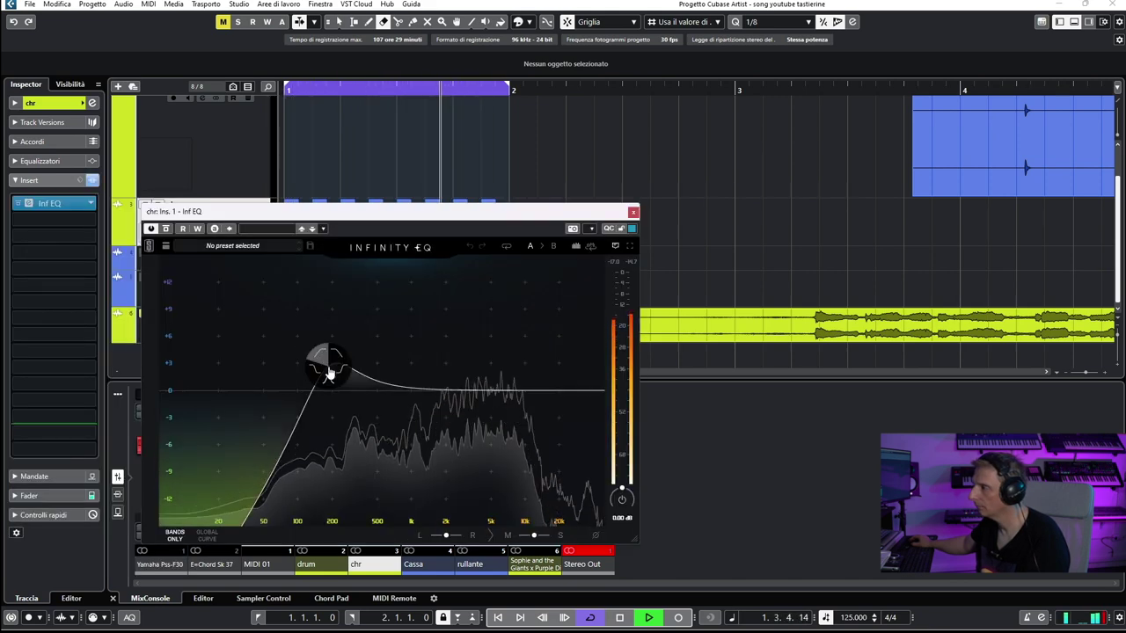
mouse_move(378, 375)
left_mouse_down()
mouse_move(332, 367)
mouse_move(373, 388)
left_mouse_up()
left_click(533, 365)
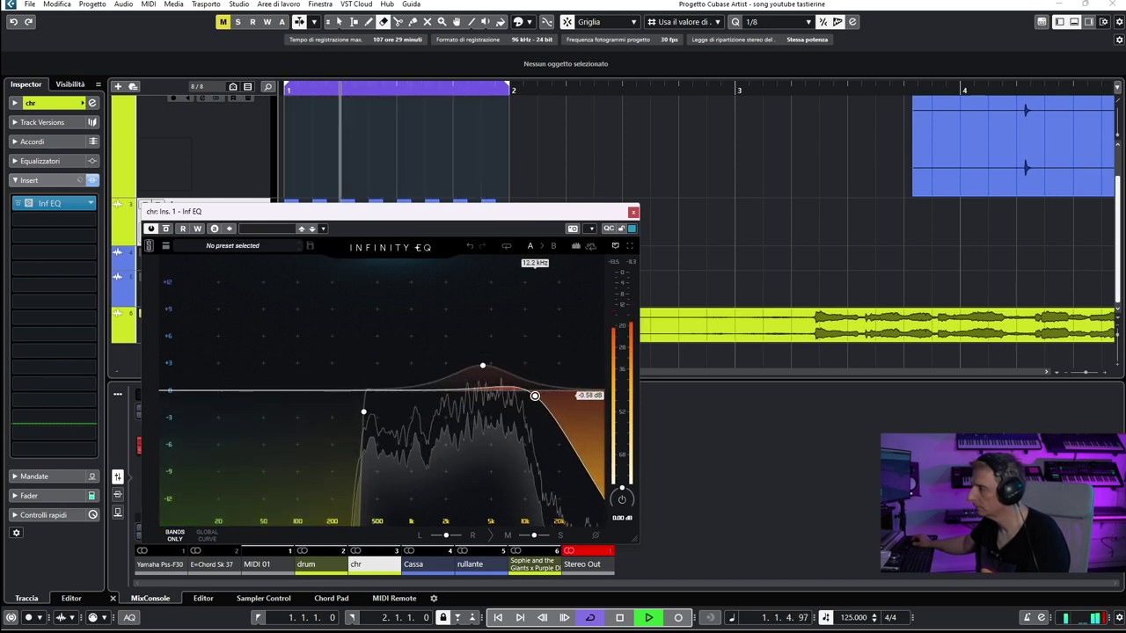
left_click_drag(533, 369, 493, 366)
mouse_move(492, 366)
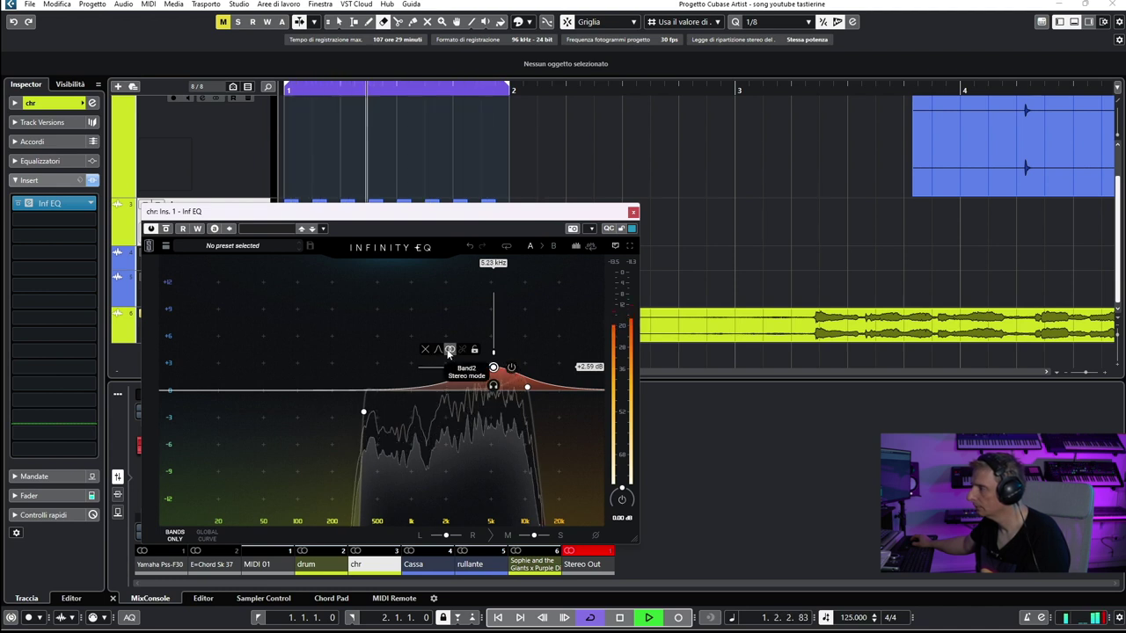
key("Escape")
Insert Infinity EQ on the rullante track and play that track soloed.
left_click(264, 302)
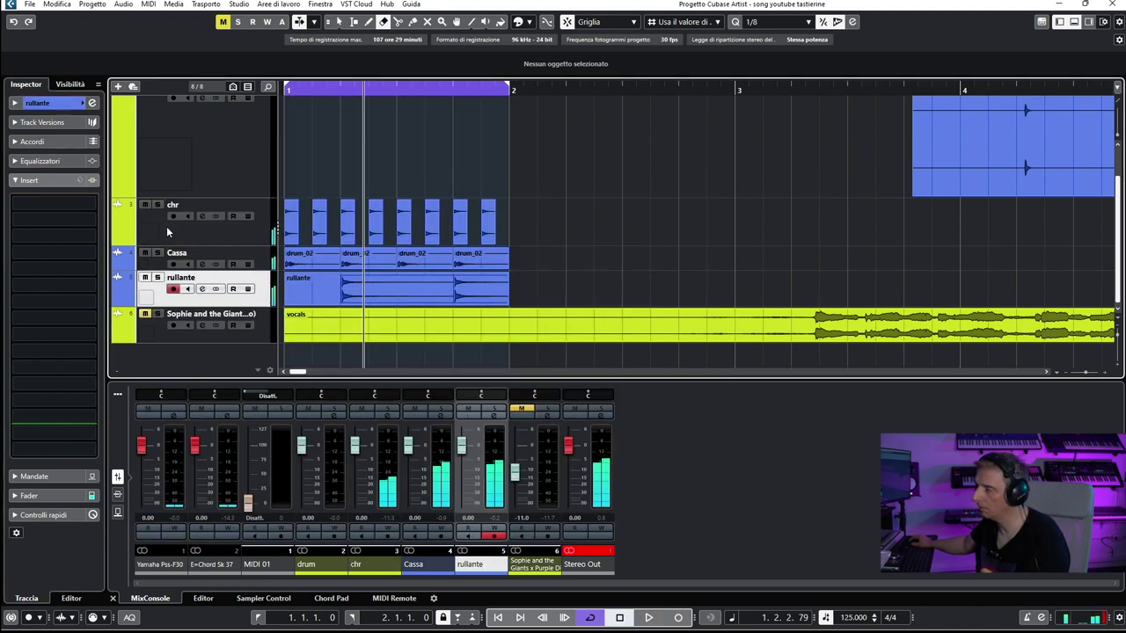
left_click(87, 205)
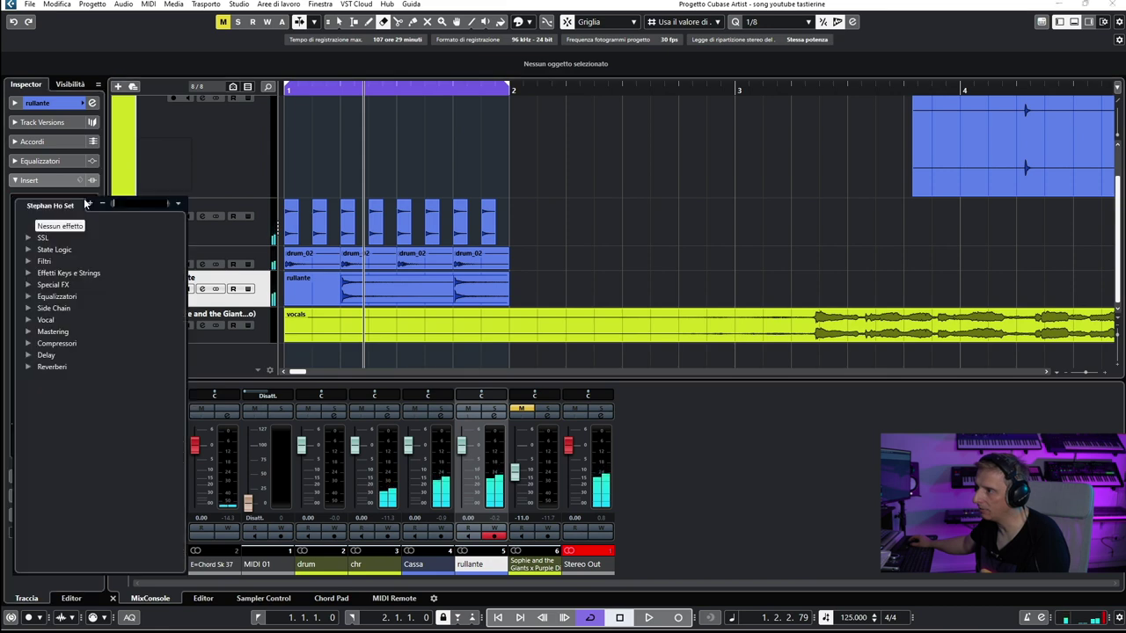
left_click(53, 304)
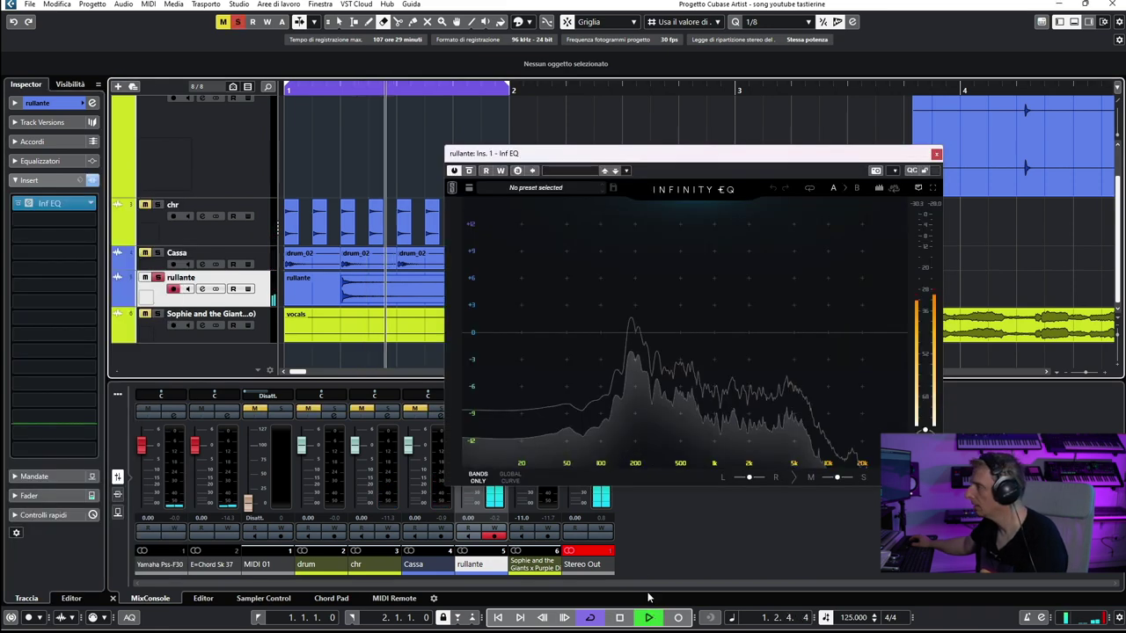
Shape the rullante equalizer with a low cut, a bell boost of about 5.1 dB near 860 Hz and a high cut.
double_click(610, 327)
double_click(603, 325)
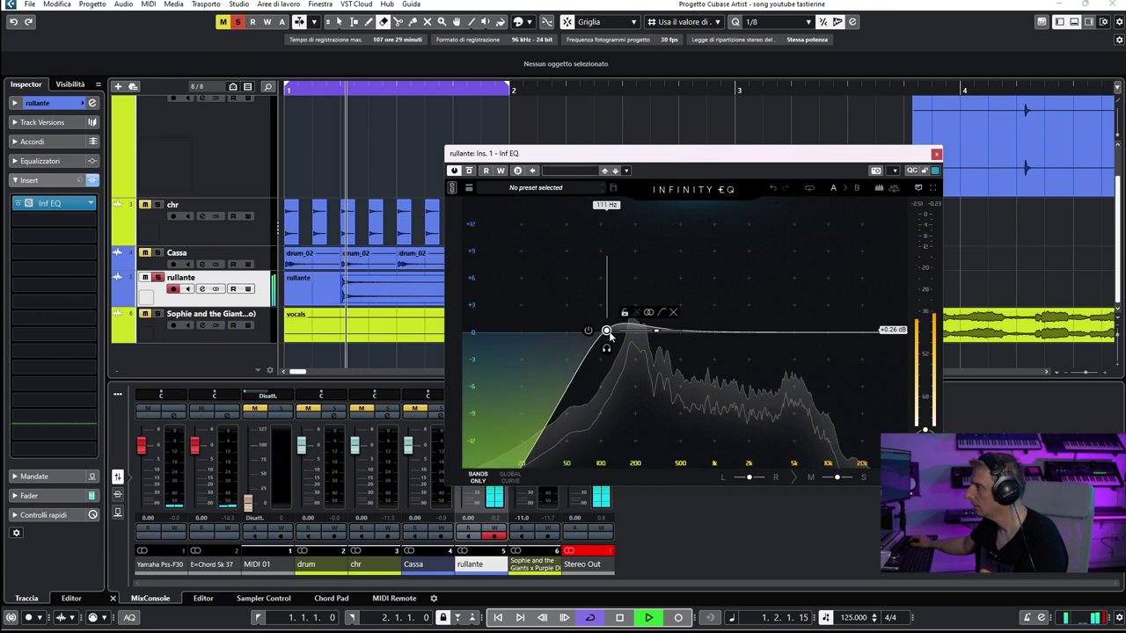
left_click_drag(607, 327, 703, 285)
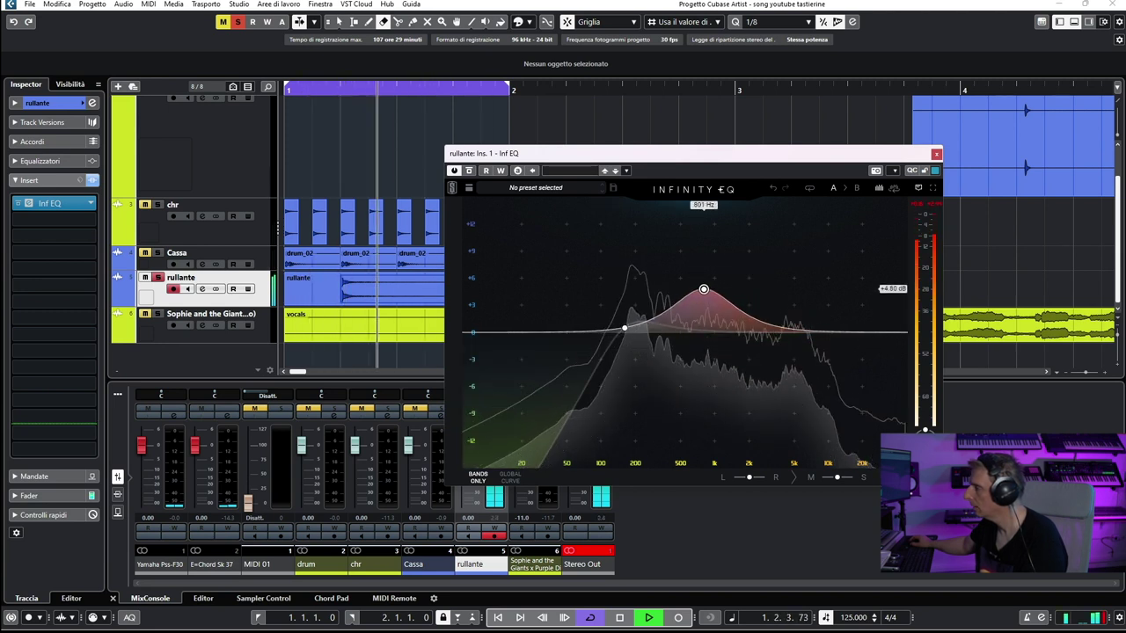
double_click(842, 324)
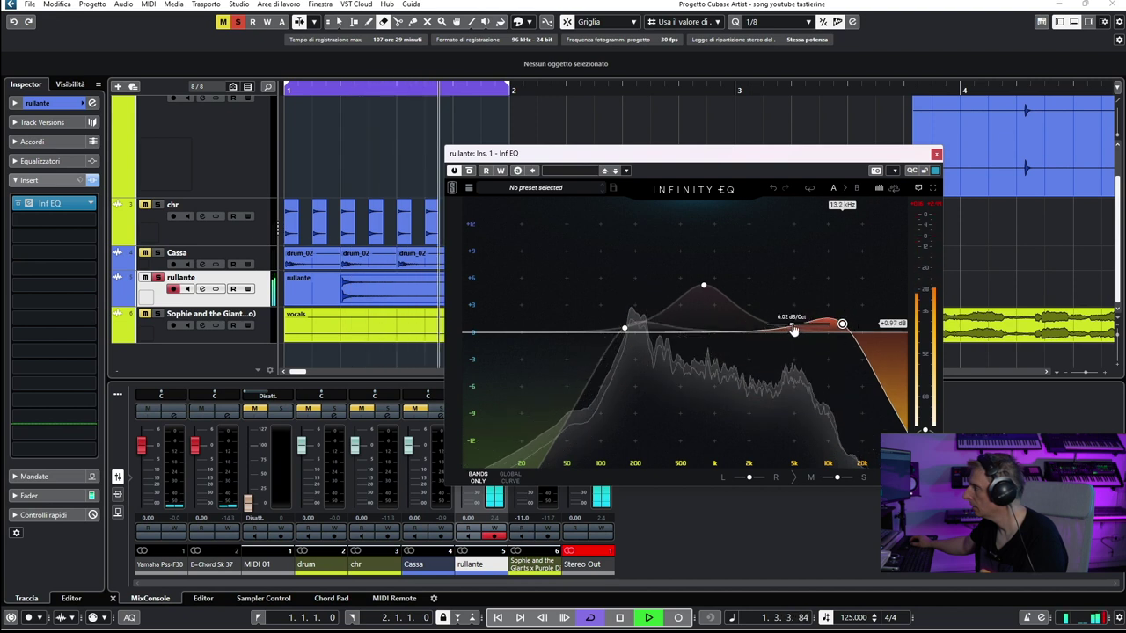
mouse_move(842, 324)
left_mouse_down()
mouse_move(818, 327)
mouse_move(830, 340)
left_mouse_up()
mouse_move(704, 285)
left_mouse_down()
mouse_move(740, 282)
mouse_move(707, 286)
left_mouse_up()
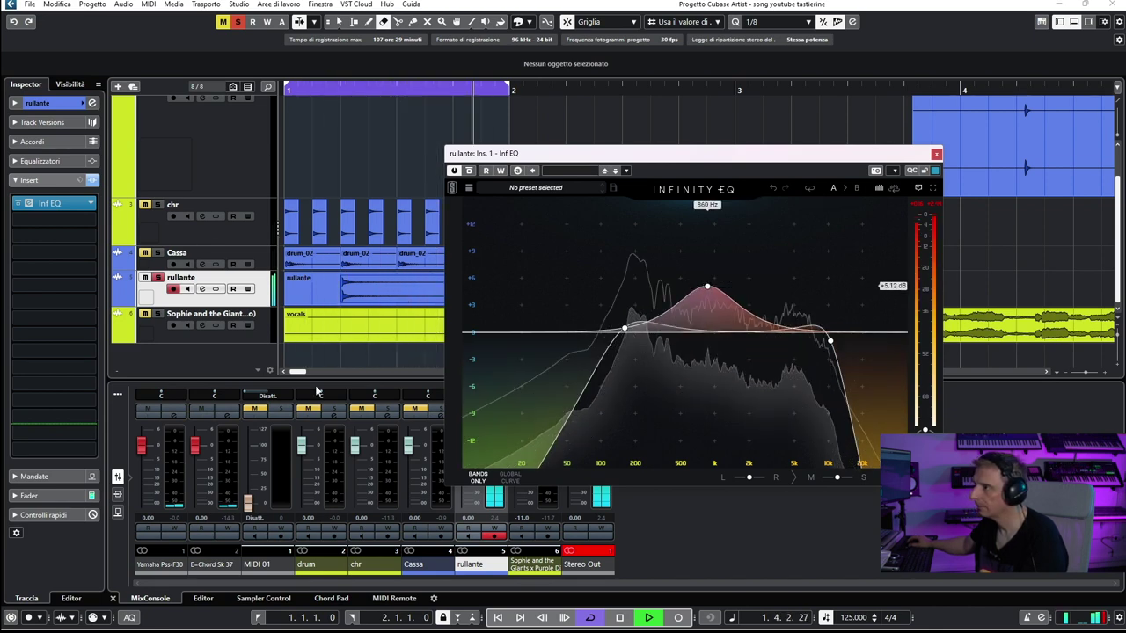
Insert TAL-Reverb-2 after the equalizer on the rullante track and load its 80's Plate preset.
left_click(93, 224)
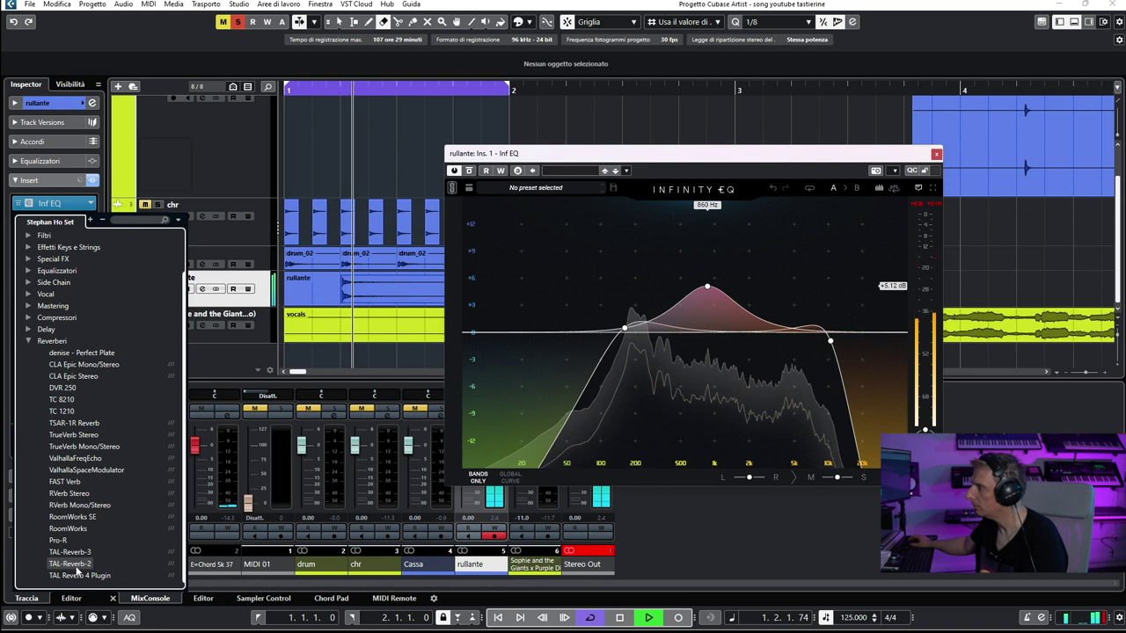
left_click(70, 558)
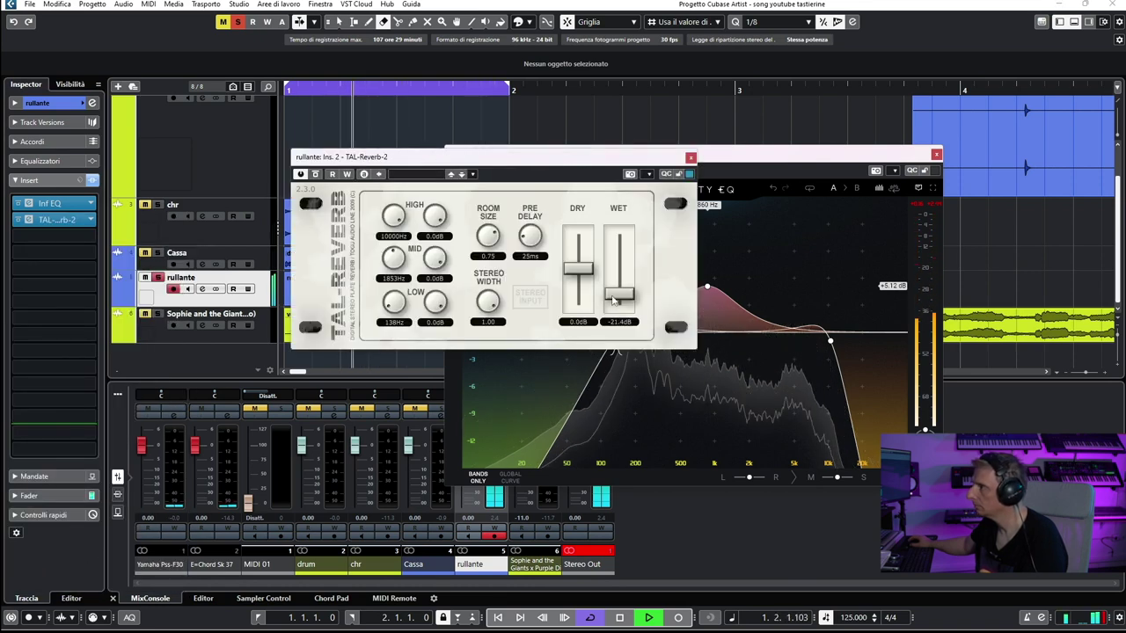
left_click(419, 174)
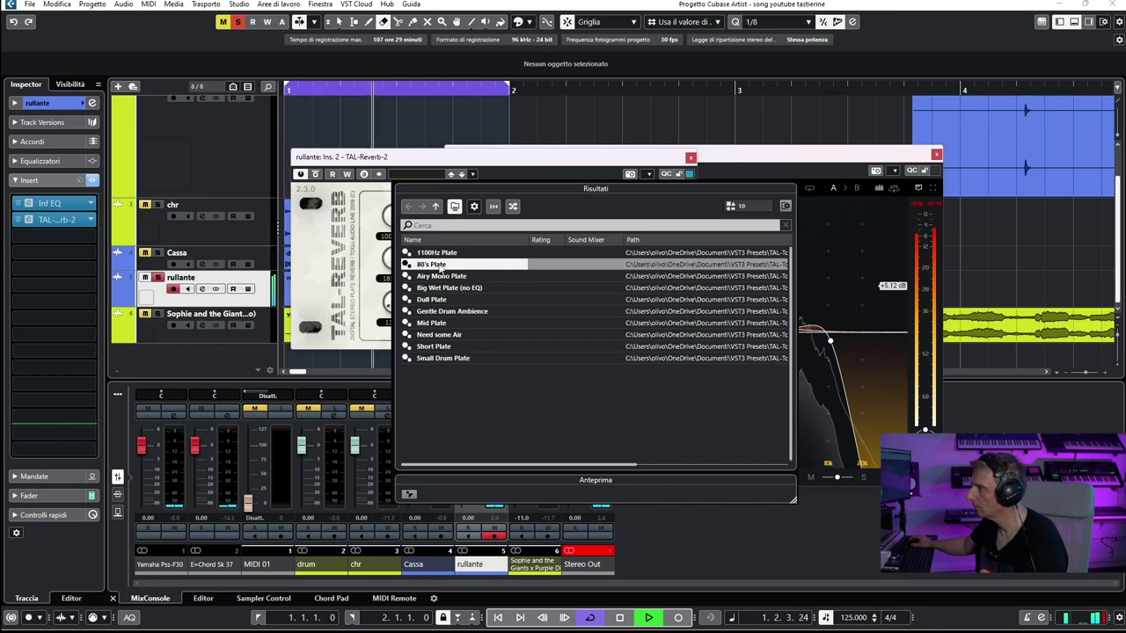
double_click(437, 266)
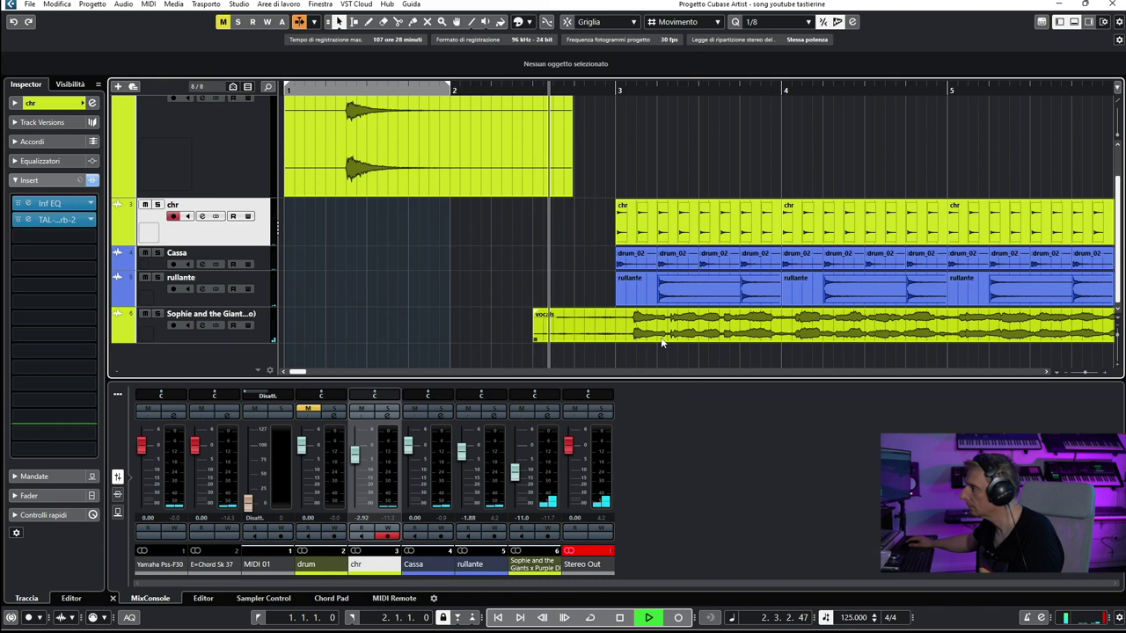
Align the vocals event with the drum pattern during playback, starting it at 2.3.1.53.
left_click_drag(662, 343, 643, 325)
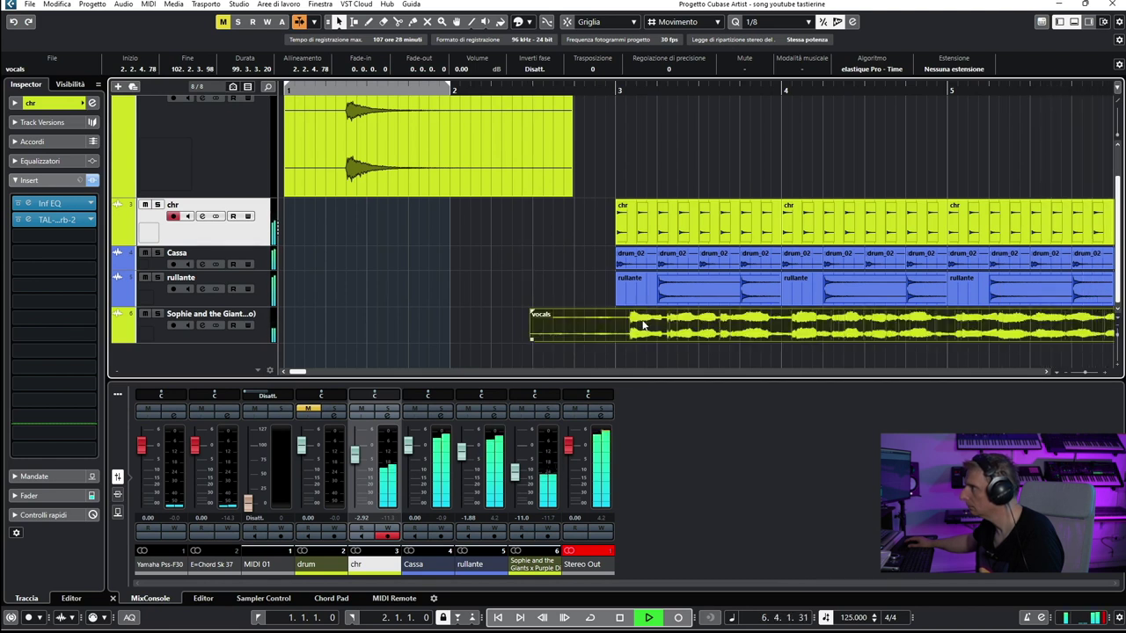
key("space")
key("space")
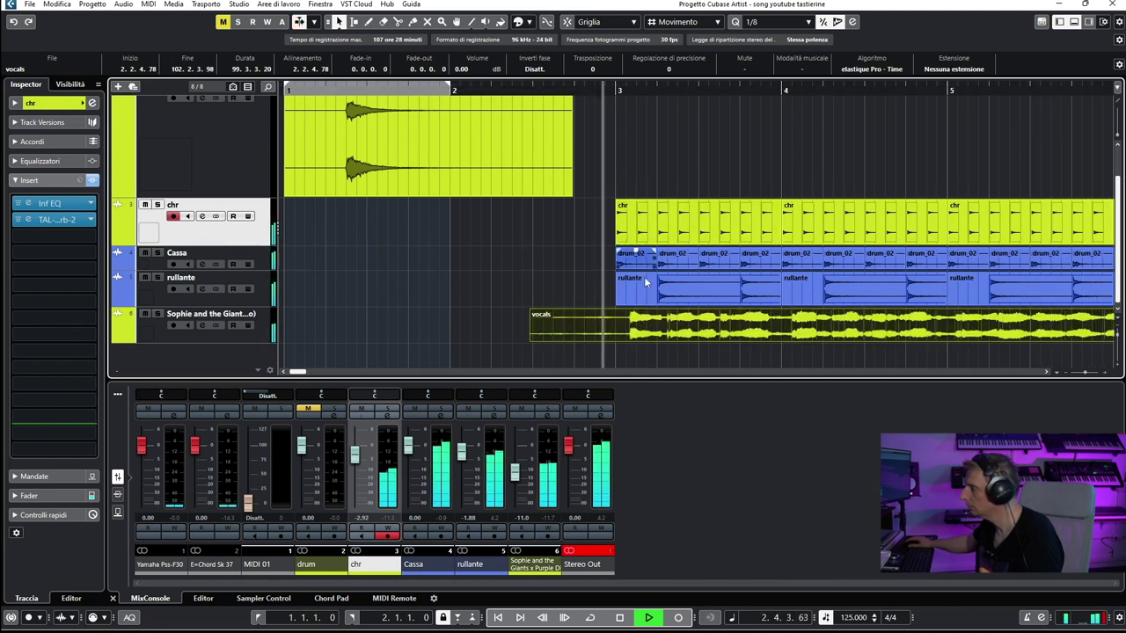
left_click_drag(659, 329, 668, 328)
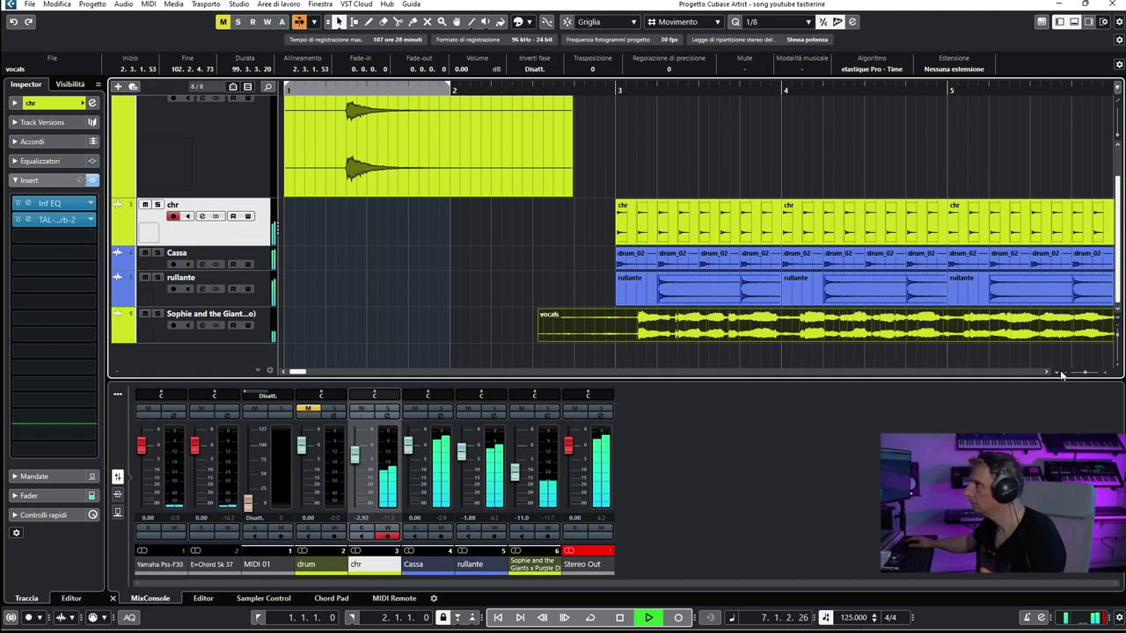
Repeat the five-bar chr, Cassa and rullante block from bar 8 through to bar 23, and stop playback.
scroll(1083, 376, "down", 4)
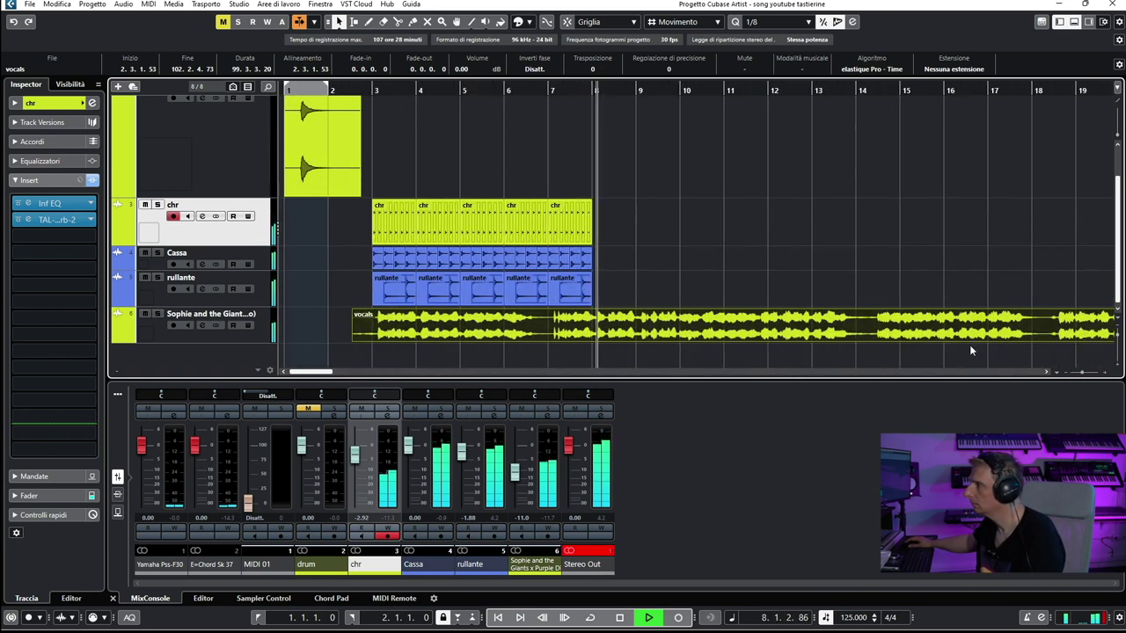
left_click_drag(628, 214, 381, 302)
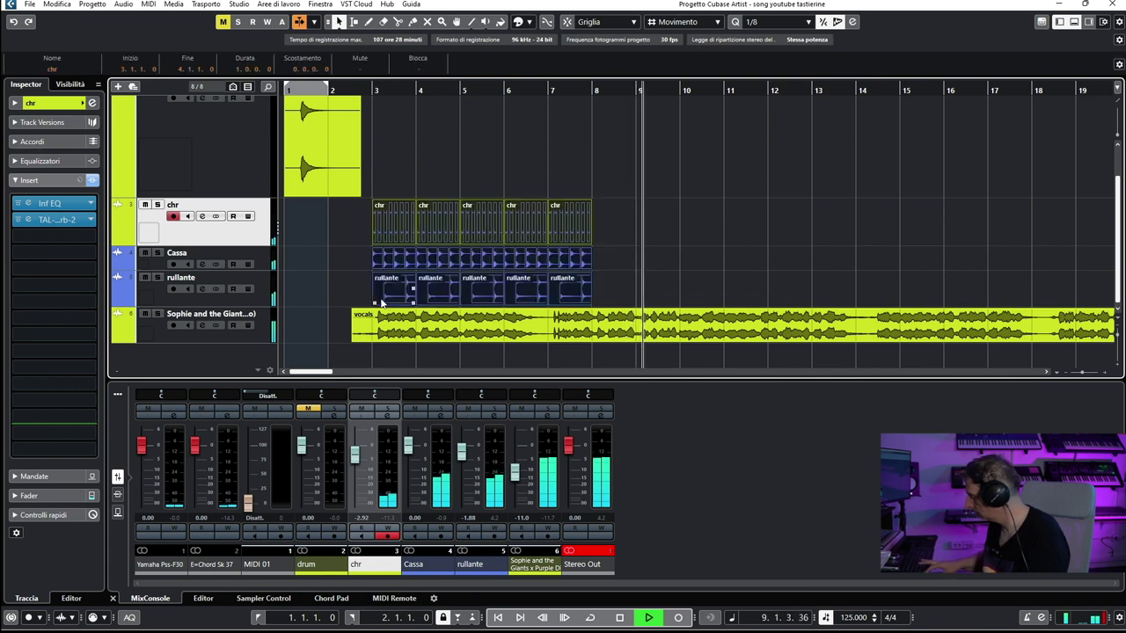
key("ctrl+d")
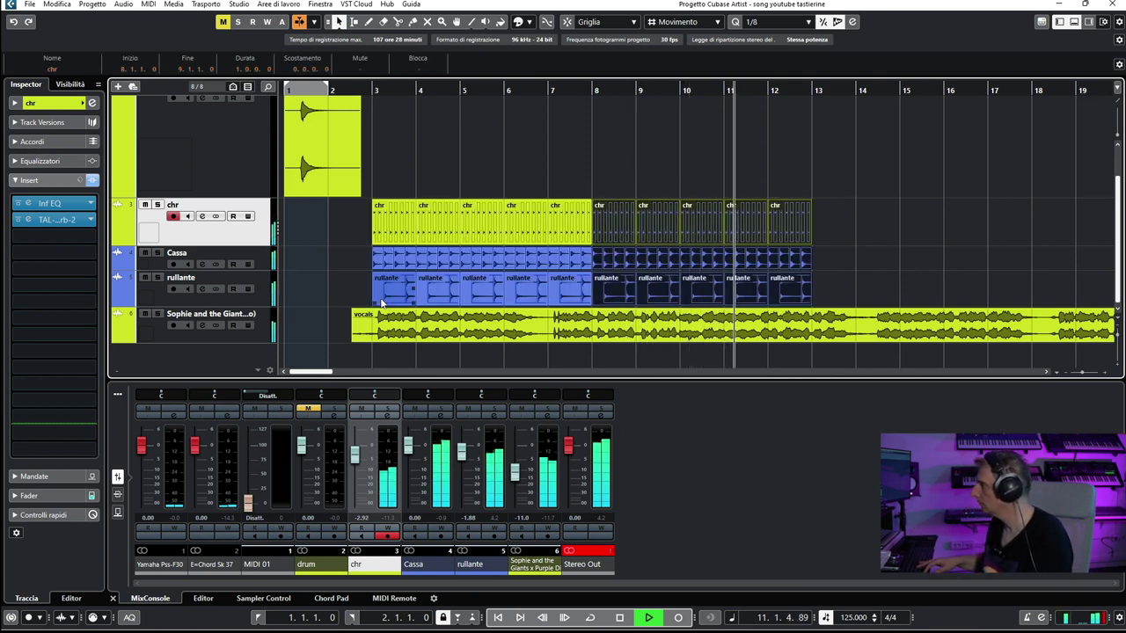
key("ctrl+d")
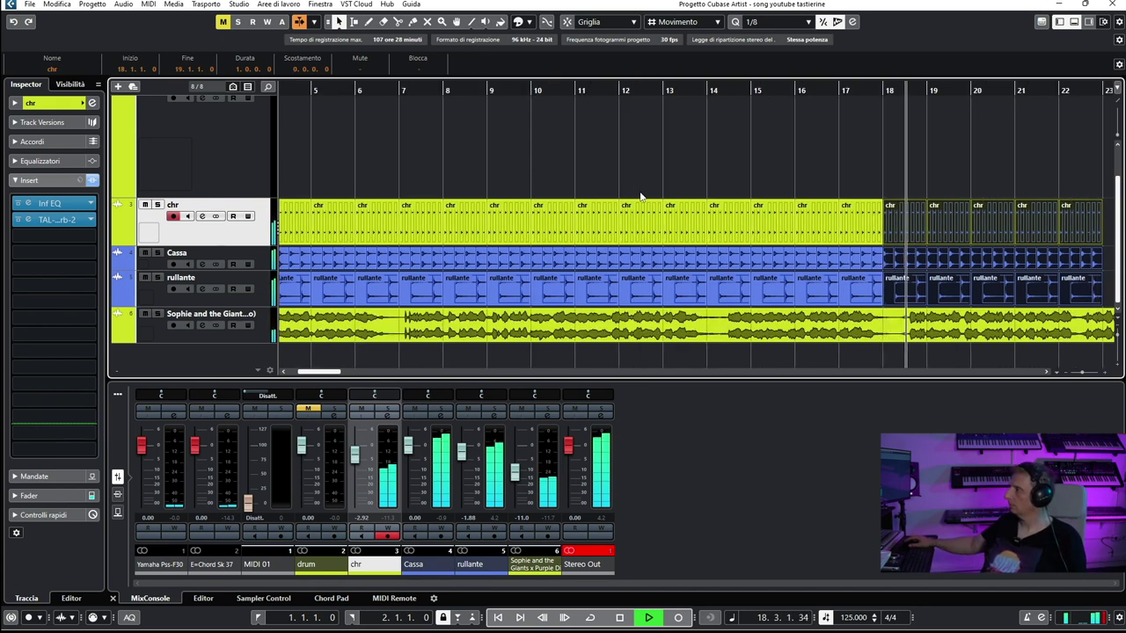
left_click(620, 617)
left_click_drag(328, 373, 317, 376)
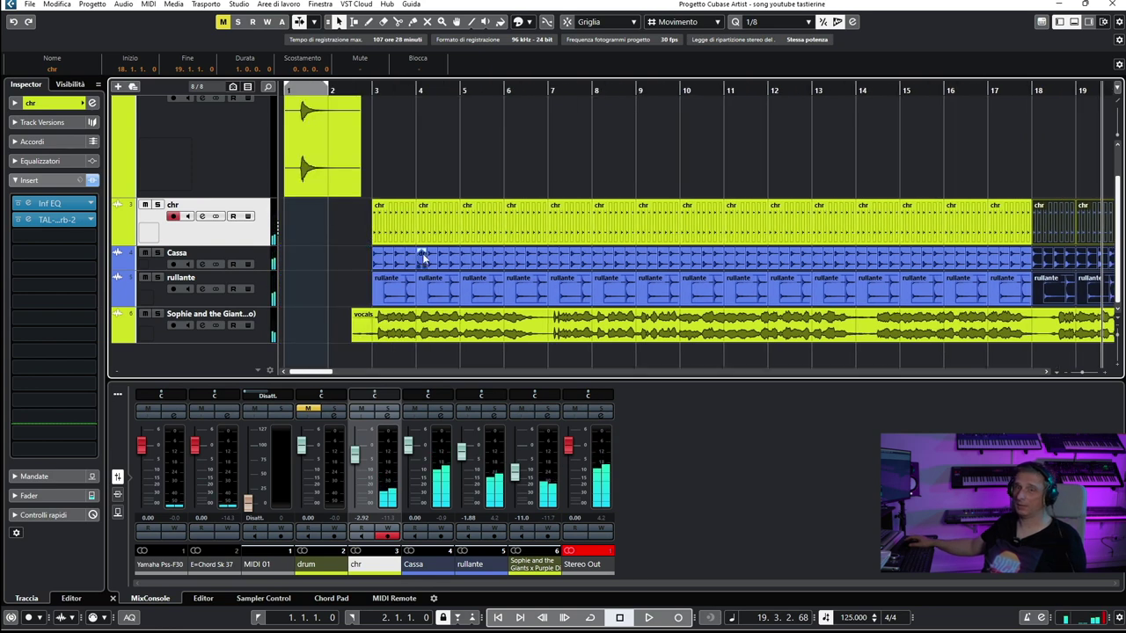
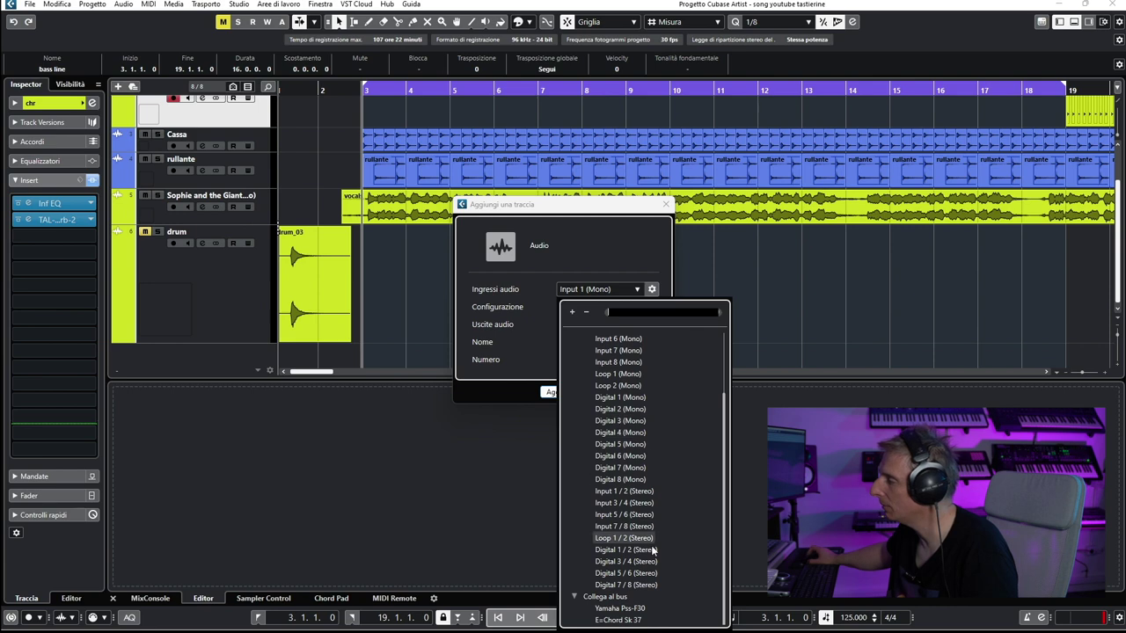
Add a stereo audio track named bass line with E=Chord Sk 37 as input, and record the bass part from bar 3 to bar 19.
left_click(624, 620)
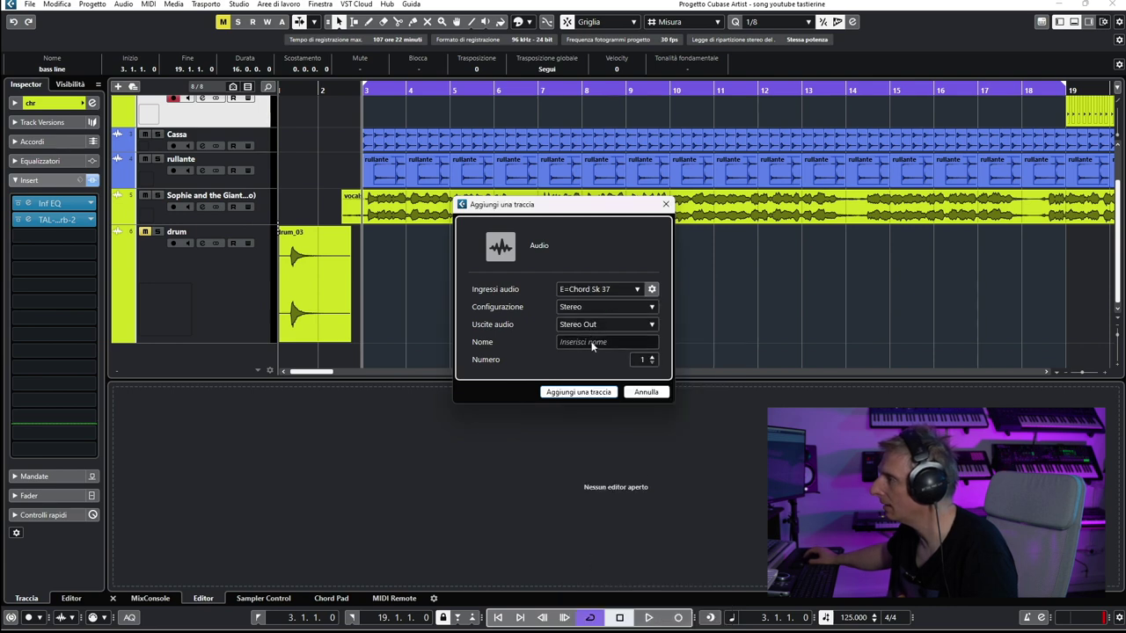
type("bass line")
key("Return")
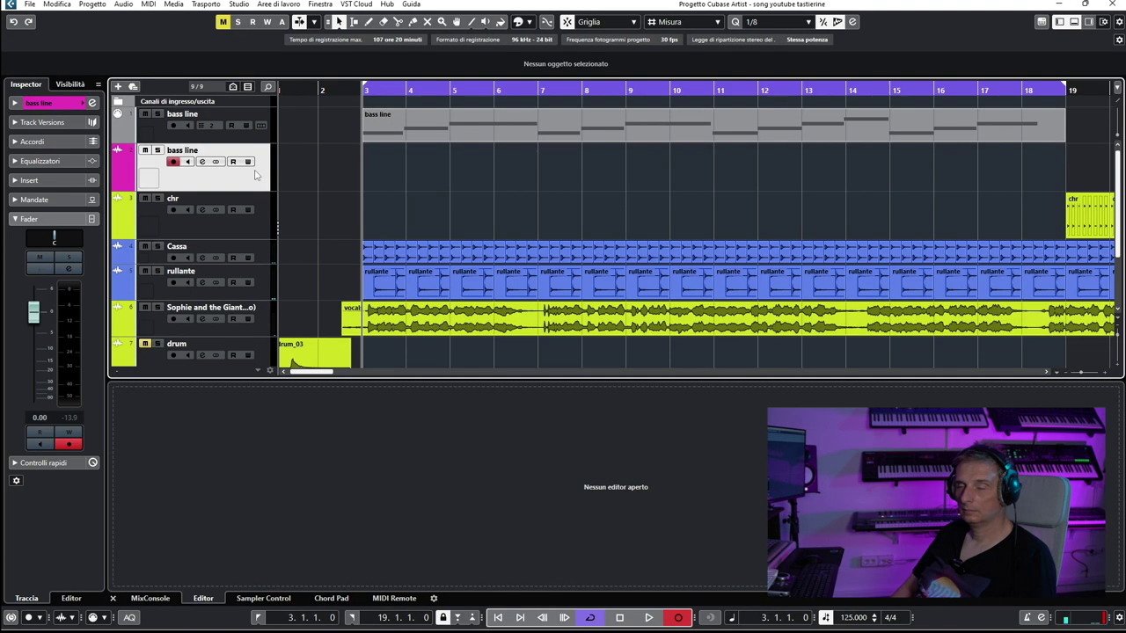
key("KP_Multiply")
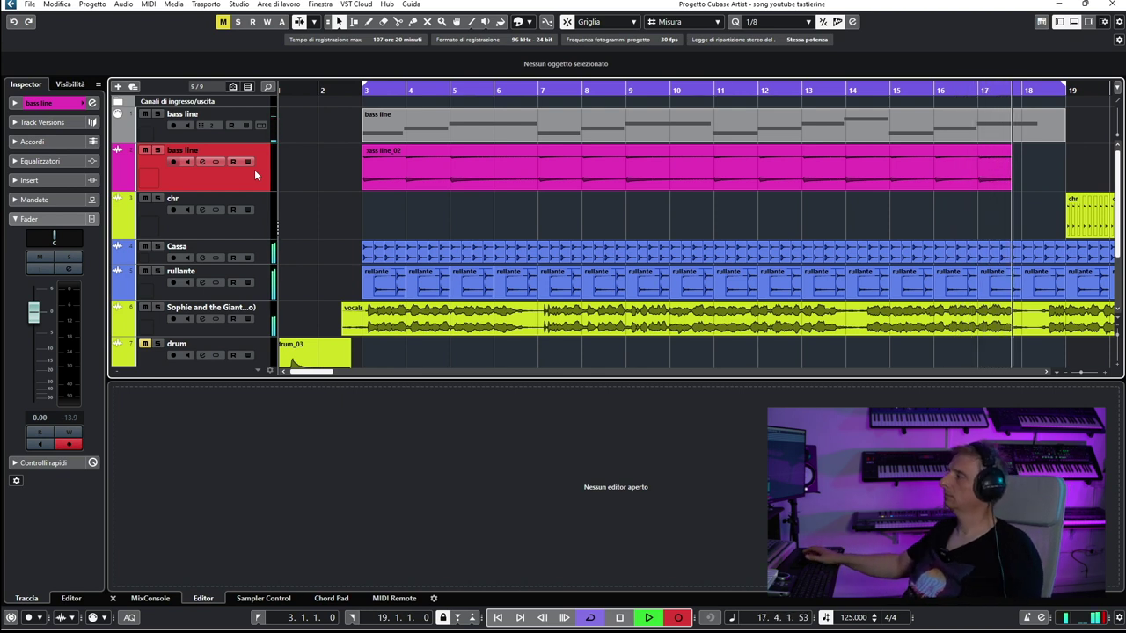
left_click(620, 618)
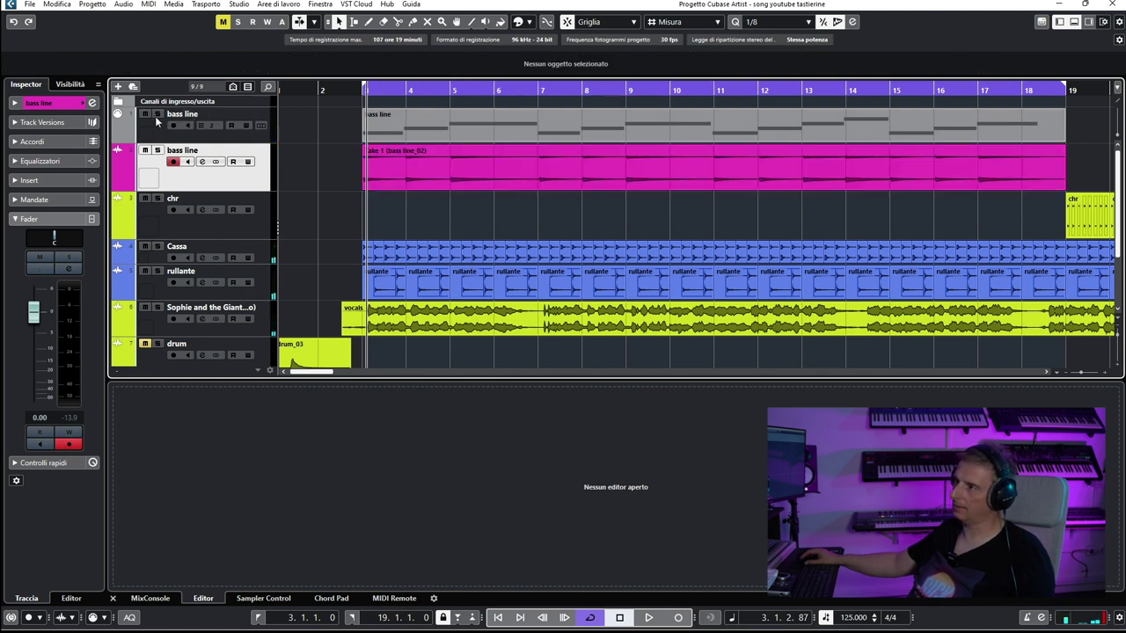
Mute the MIDI bass line track and move it to the end of the track list.
left_click_drag(261, 142, 261, 130)
mouse_move(176, 362)
left_mouse_down()
mouse_move(179, 380)
mouse_move(192, 357)
left_mouse_up()
Delete the drum track together with its leftover recording.
left_click(228, 290)
right_click(228, 289)
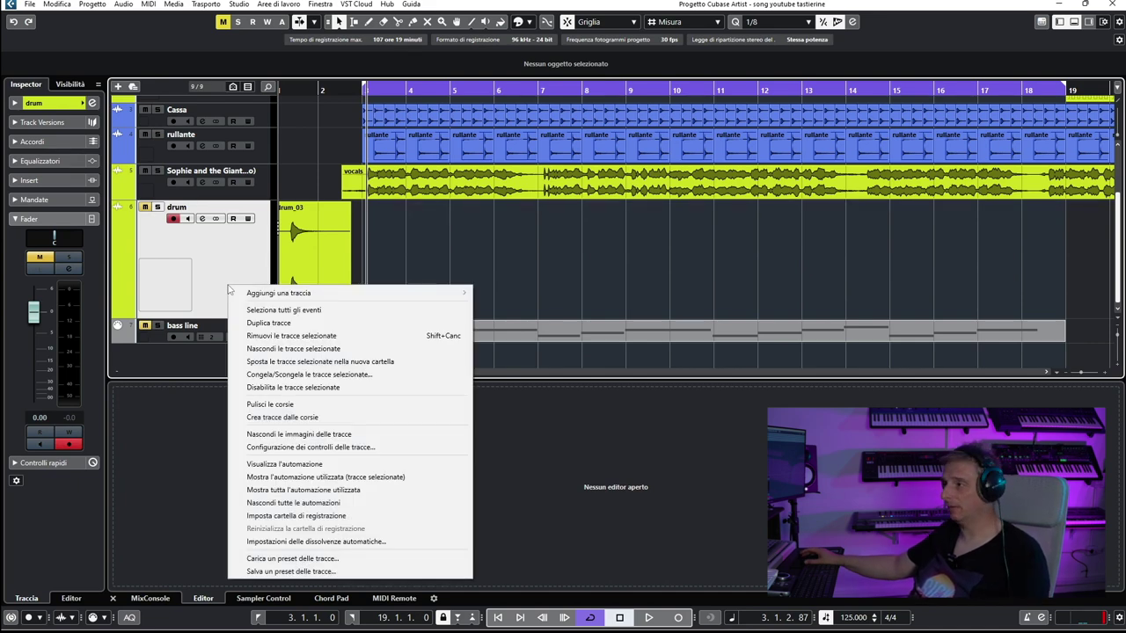
left_click(274, 335)
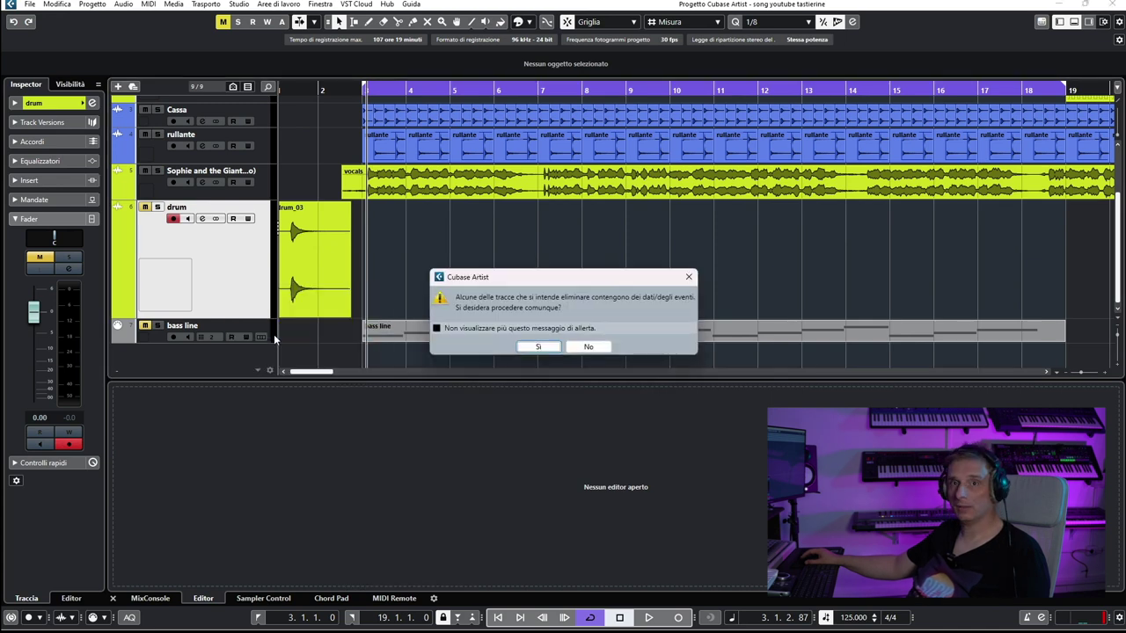
left_click(534, 348)
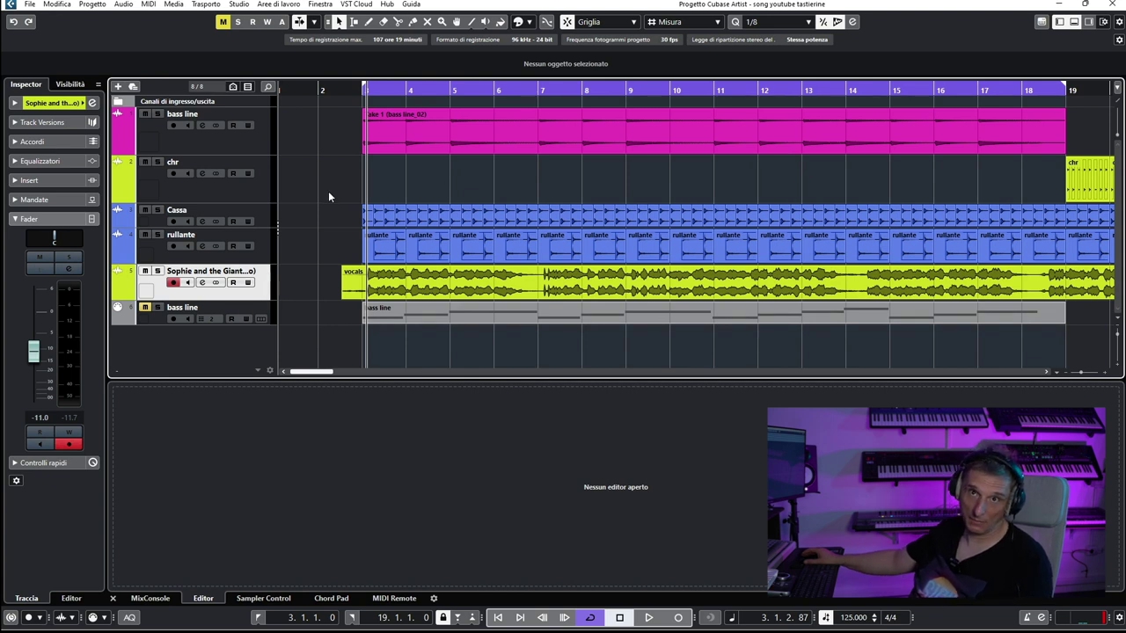
Insert the CLA-76 Stereo compressor on the bass line audio track and load its Bass preset during playback.
left_click(257, 141)
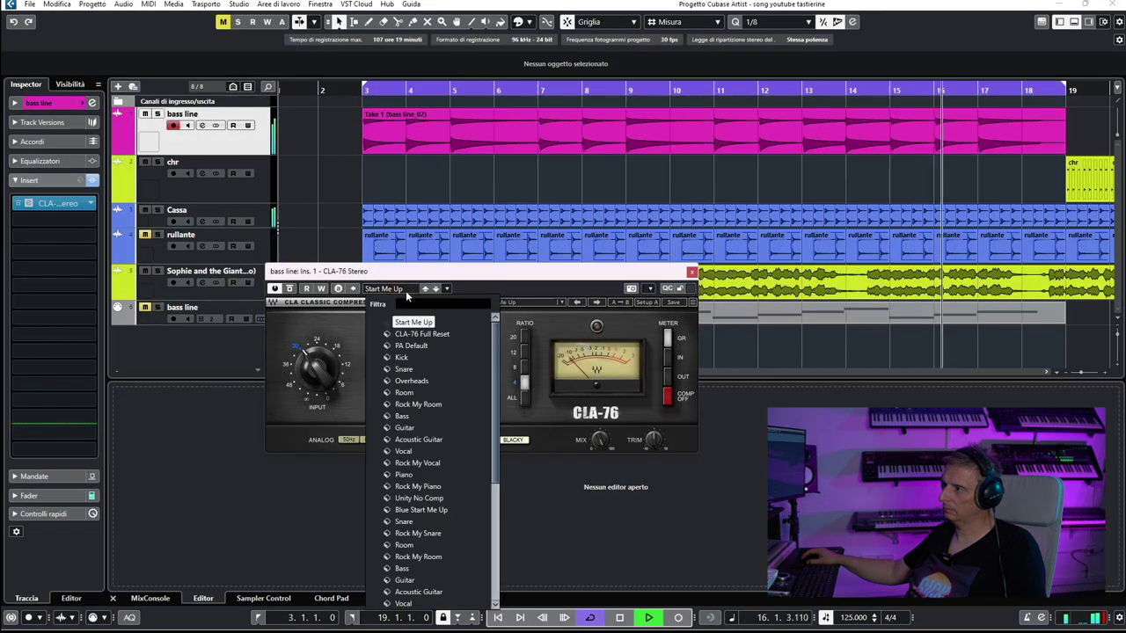
left_click(415, 417)
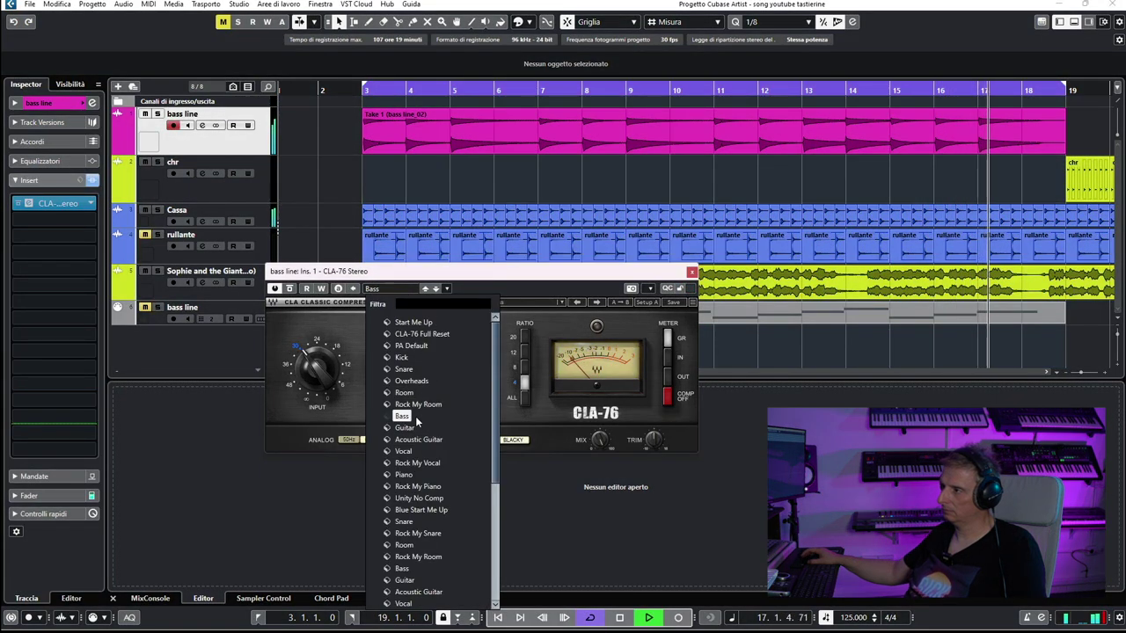
Adjust the CLA-76 output level, and insert Infinity EQ on the bass line track with a high-cut band at about 764 Hz.
left_click(363, 406)
left_click_drag(389, 379, 389, 376)
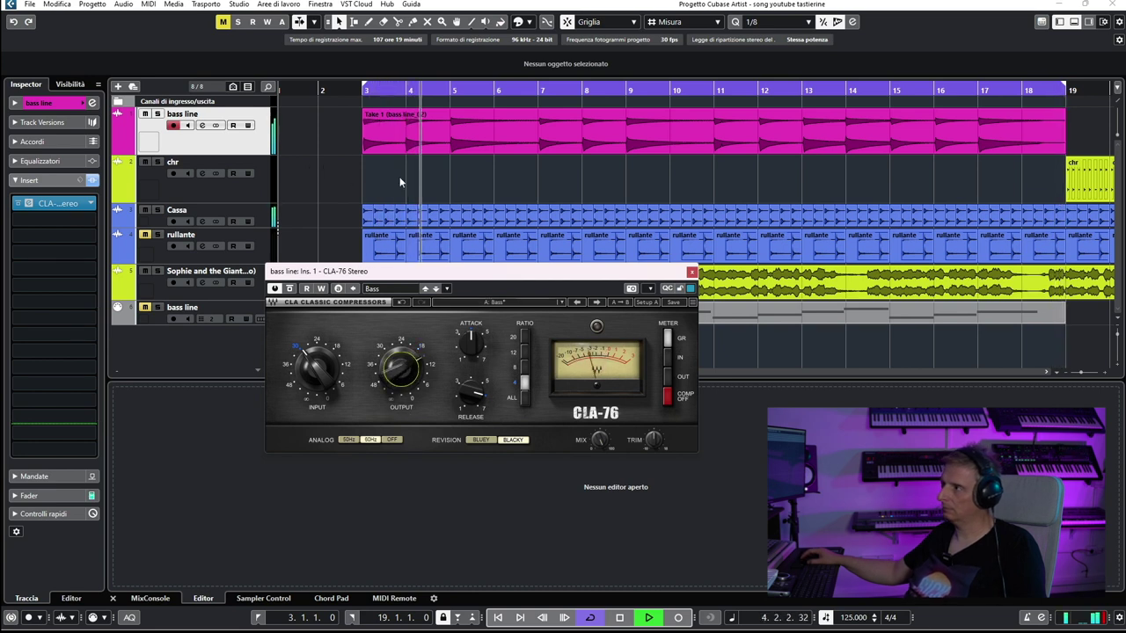
left_click(89, 220)
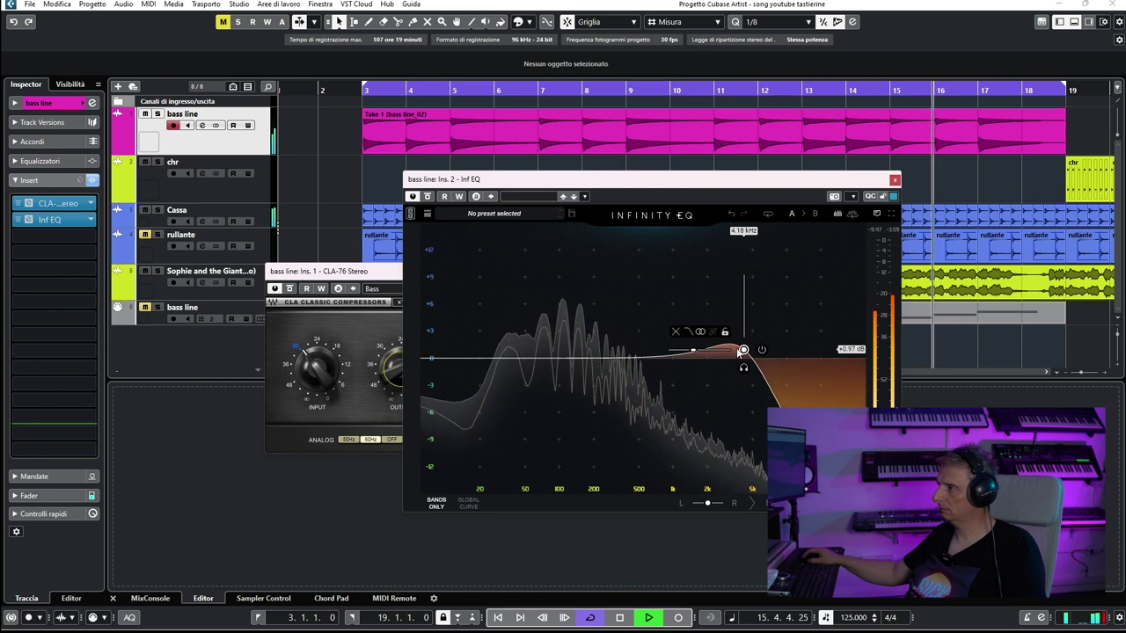
left_click(744, 350)
left_click_drag(744, 350, 660, 366)
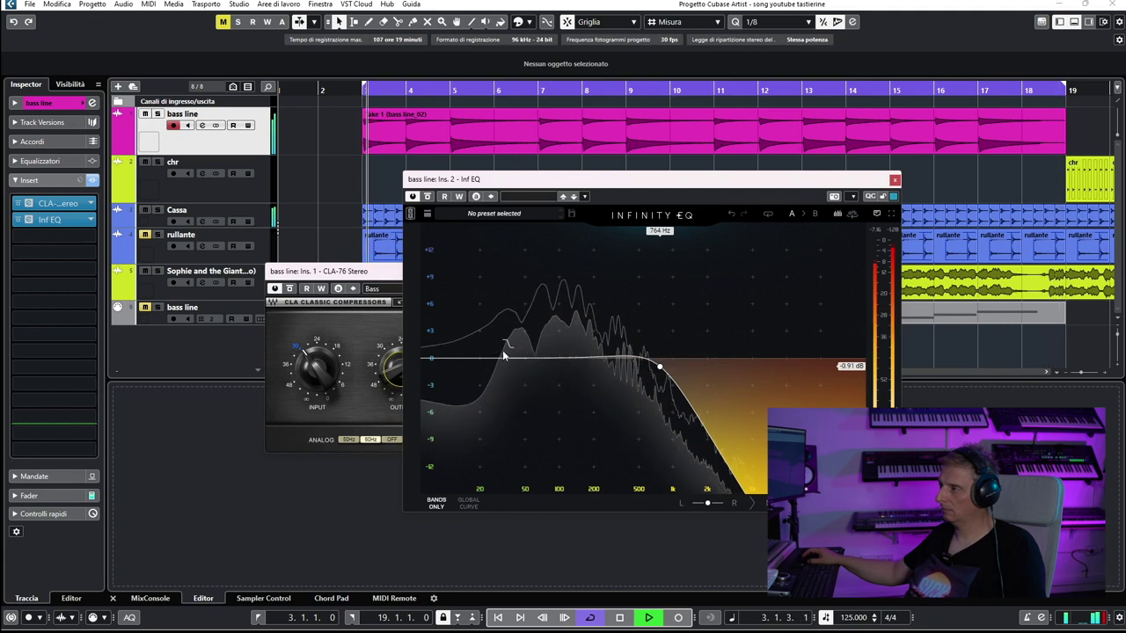
Add a low-shelf boost of +4.22 dB at 113 Hz to the bass EQ and lower its high-cut to 388 Hz.
left_click_drag(506, 355, 558, 329)
left_click_drag(659, 365, 628, 369)
mouse_move(557, 329)
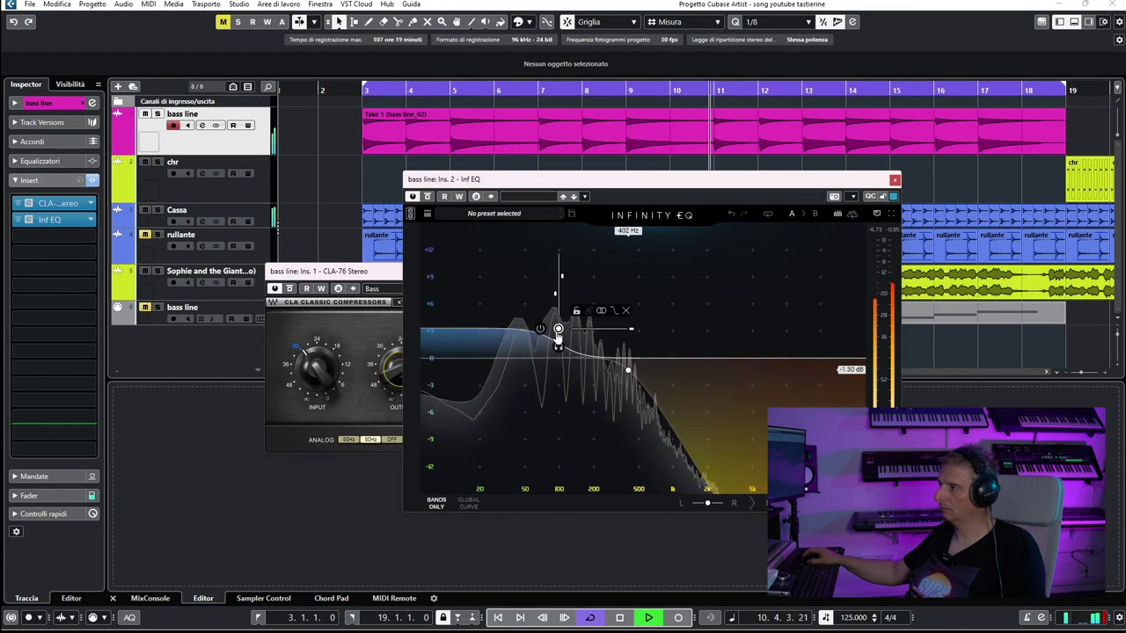
left_click(558, 329)
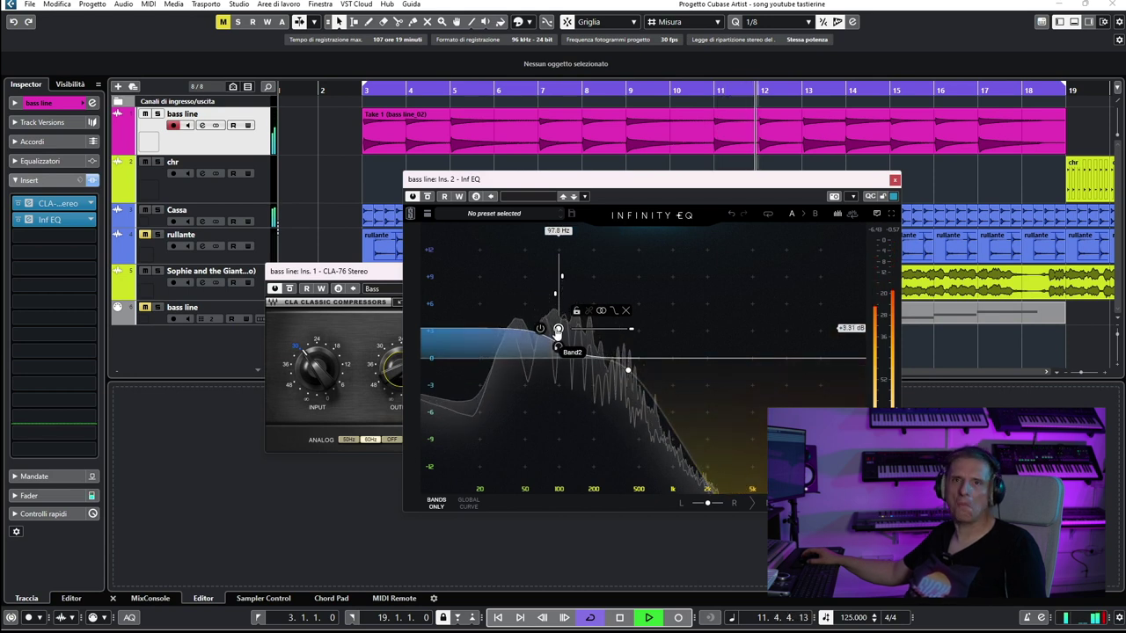
left_click_drag(628, 370, 626, 370)
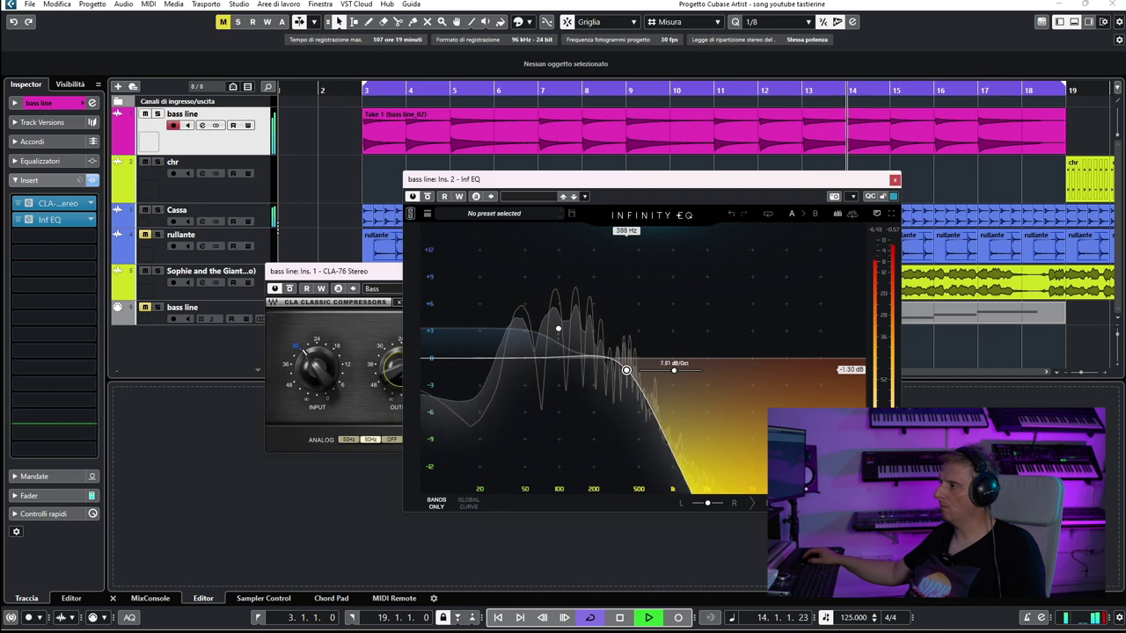
mouse_move(558, 329)
left_click_drag(558, 328, 565, 320)
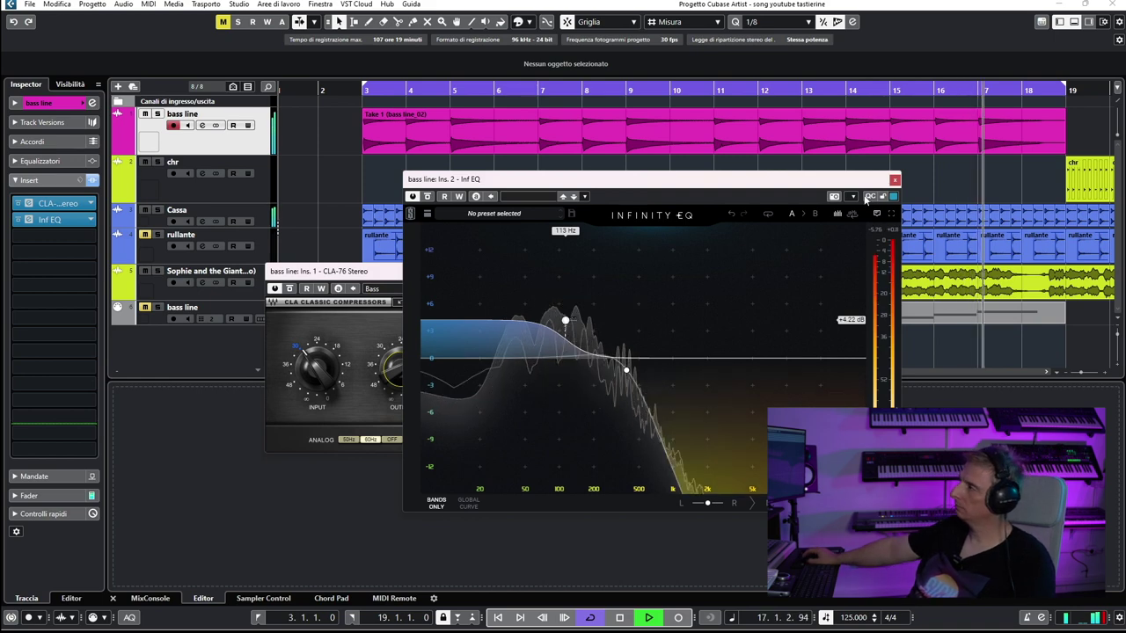
left_click(895, 179)
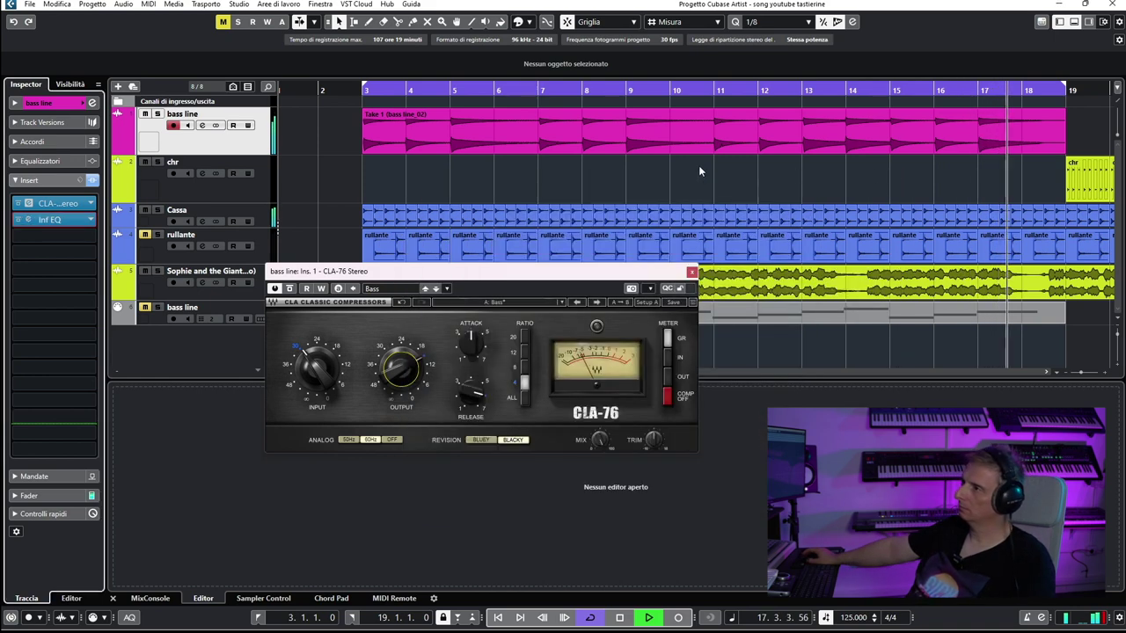
Insert the Vocal Doubler effect after the EQ on the bass line audio track.
left_click(93, 238)
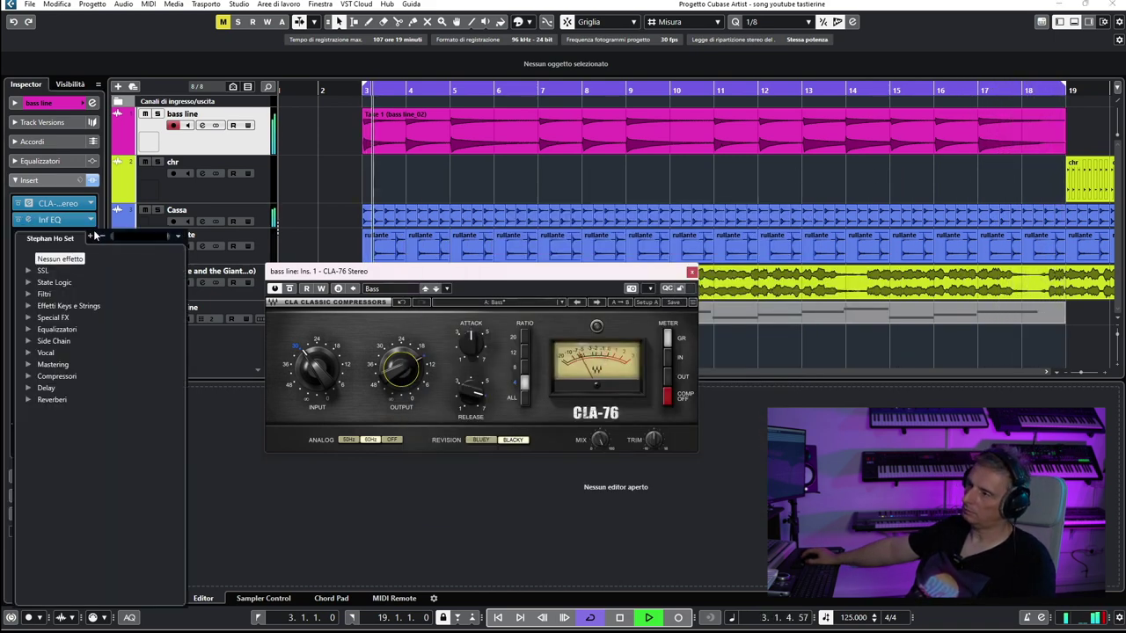
left_click(35, 354)
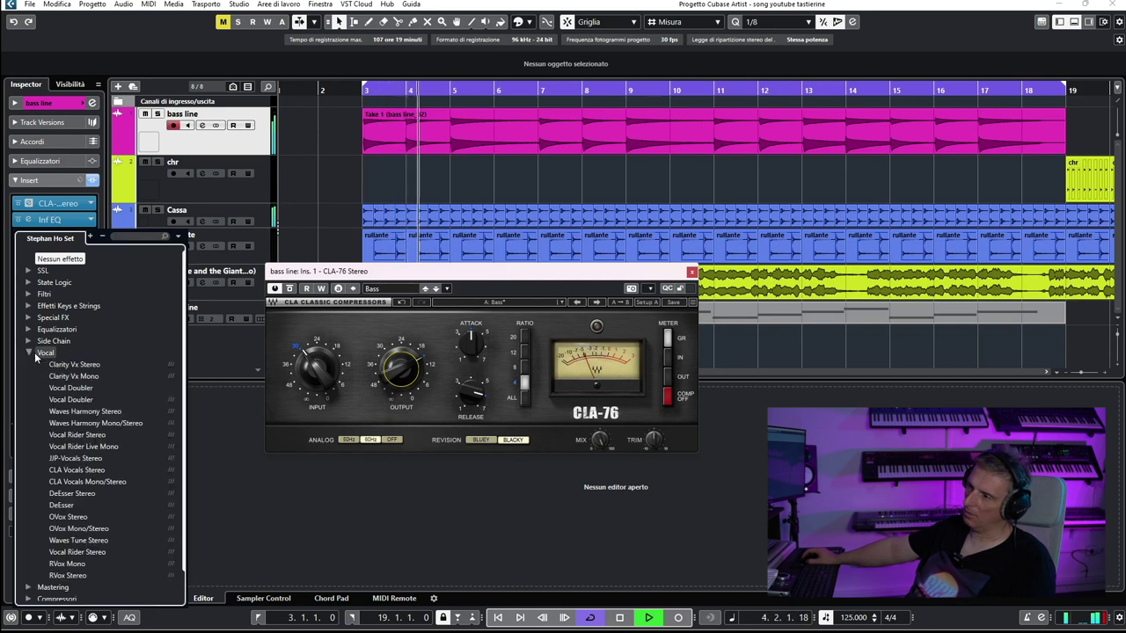
left_click(88, 401)
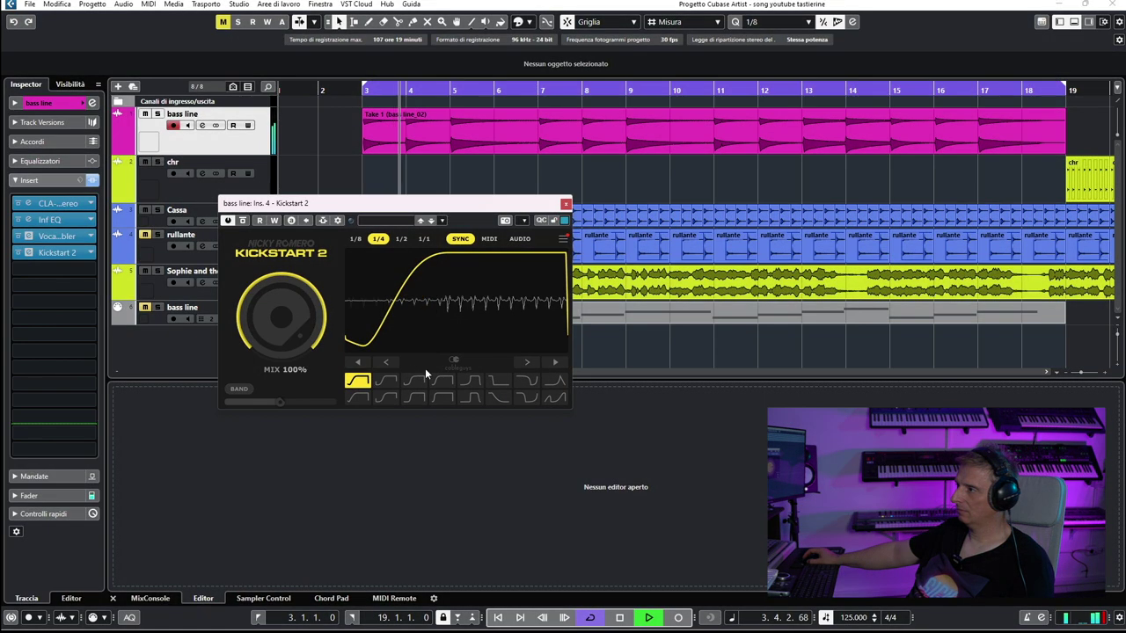
Set up Kickstart 2 on the bass line track with the fifth ducking curve and the mix at 42%.
left_click(470, 380)
left_click_drag(282, 316, 281, 351)
left_click_drag(285, 304, 285, 334)
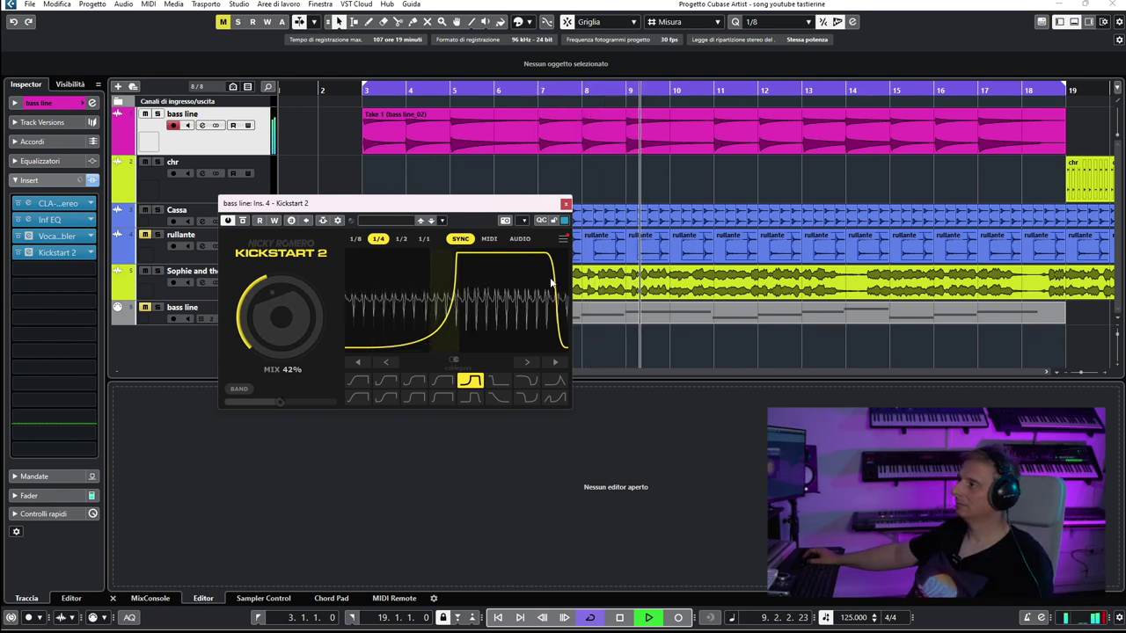
left_click(566, 203)
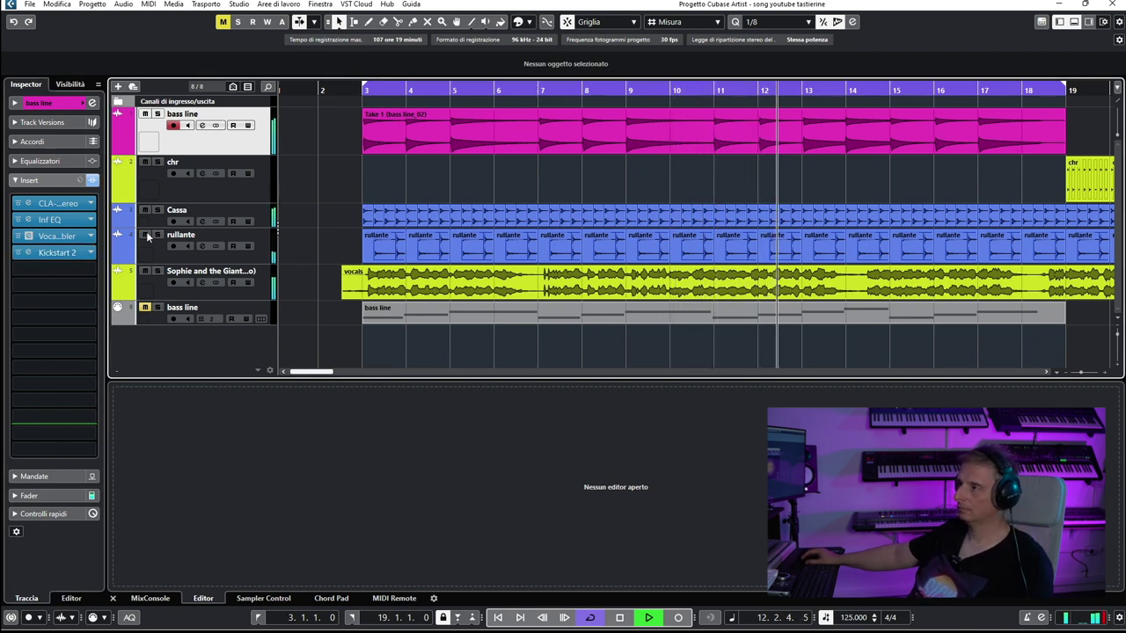
Unmute the rullante track and adjust its volume with the channel fader.
left_click(256, 259)
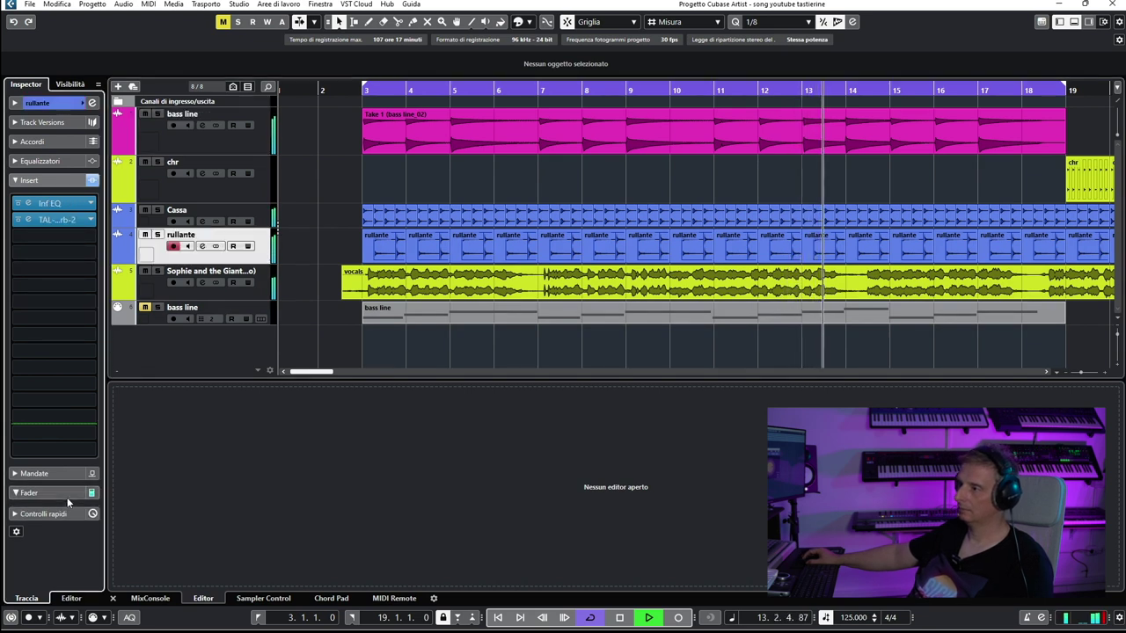
left_click(29, 495)
scroll(35, 343, "down", 1)
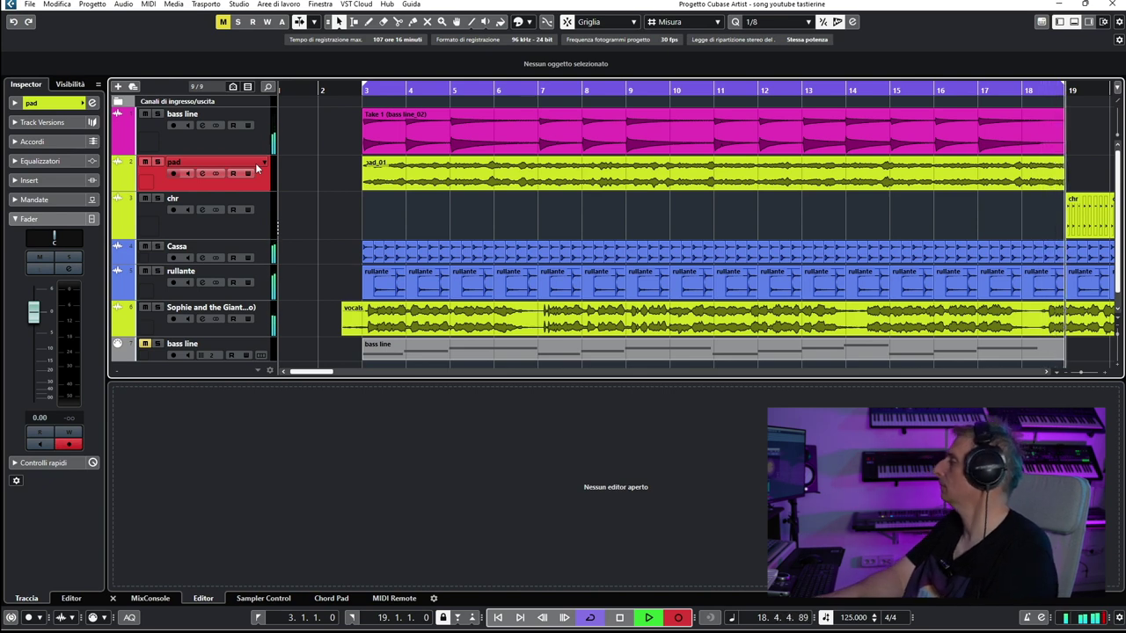
Stop the pad recording and insert Infinity EQ on the pad track with a steep low-cut at 193 Hz.
key("space")
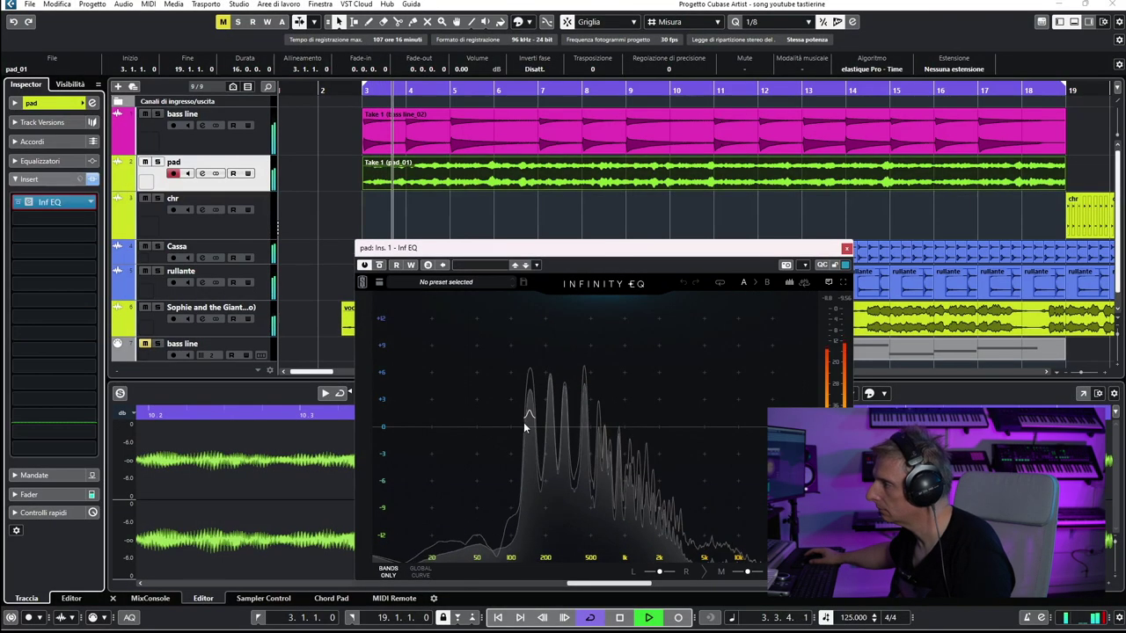
double_click(499, 408)
left_click_drag(499, 408, 509, 429)
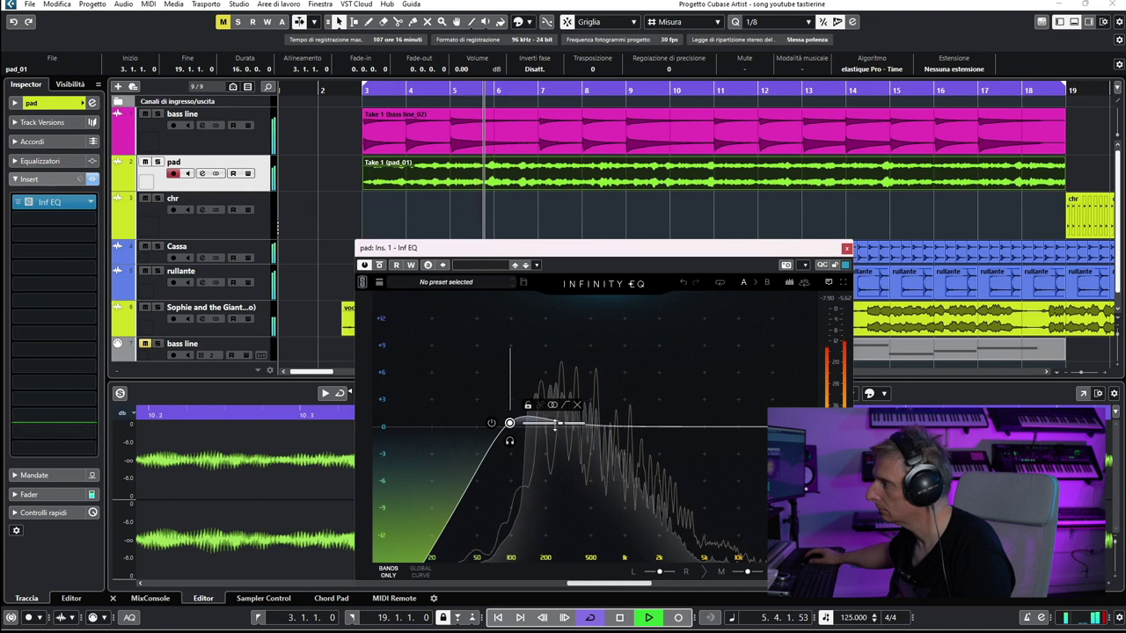
mouse_move(560, 429)
left_mouse_down()
mouse_move(515, 428)
mouse_move(544, 430)
left_mouse_up()
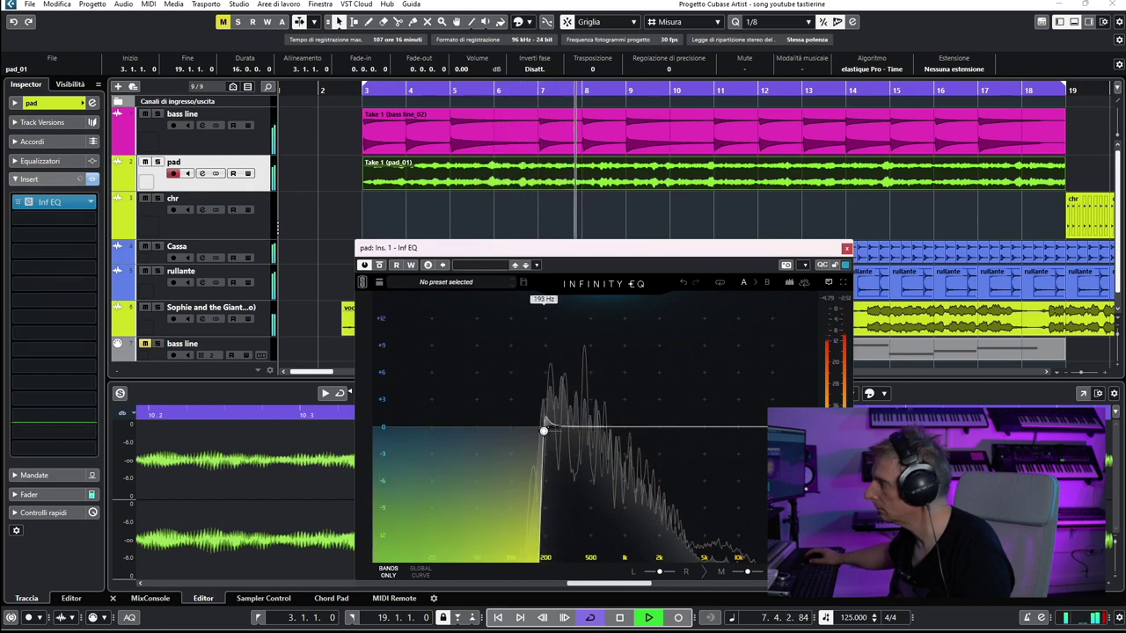
Add a high-cut at 2.36 kHz and a bell cut of about 6 dB at 1.52 kHz to the pad's EQ.
left_click(765, 428)
left_click_drag(765, 428, 666, 435)
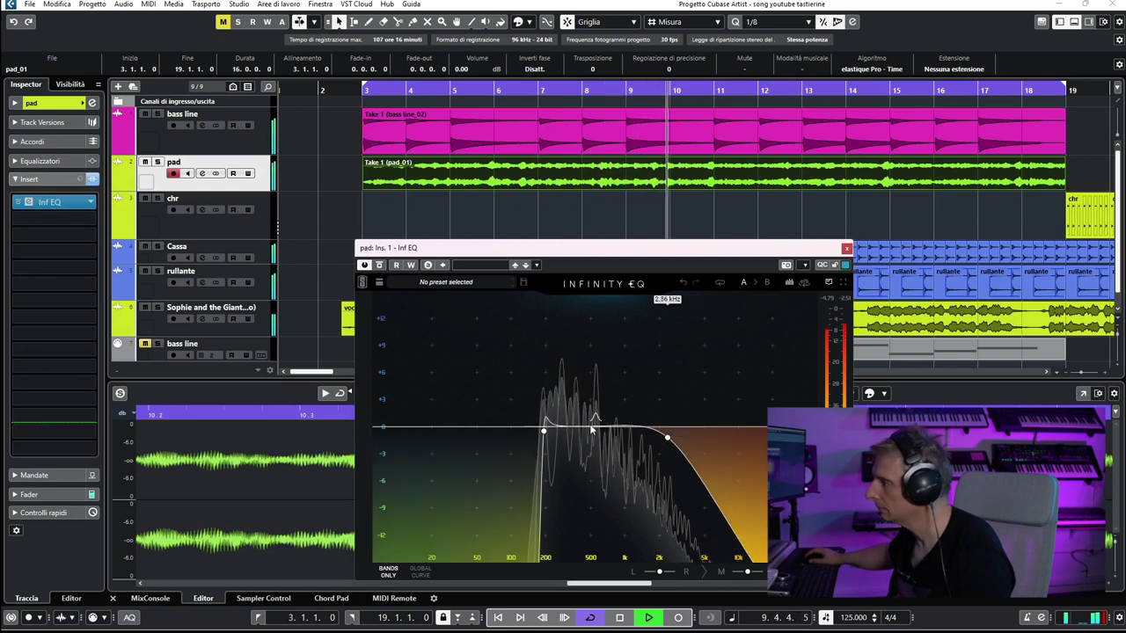
left_click(604, 421)
left_click_drag(604, 421, 645, 471)
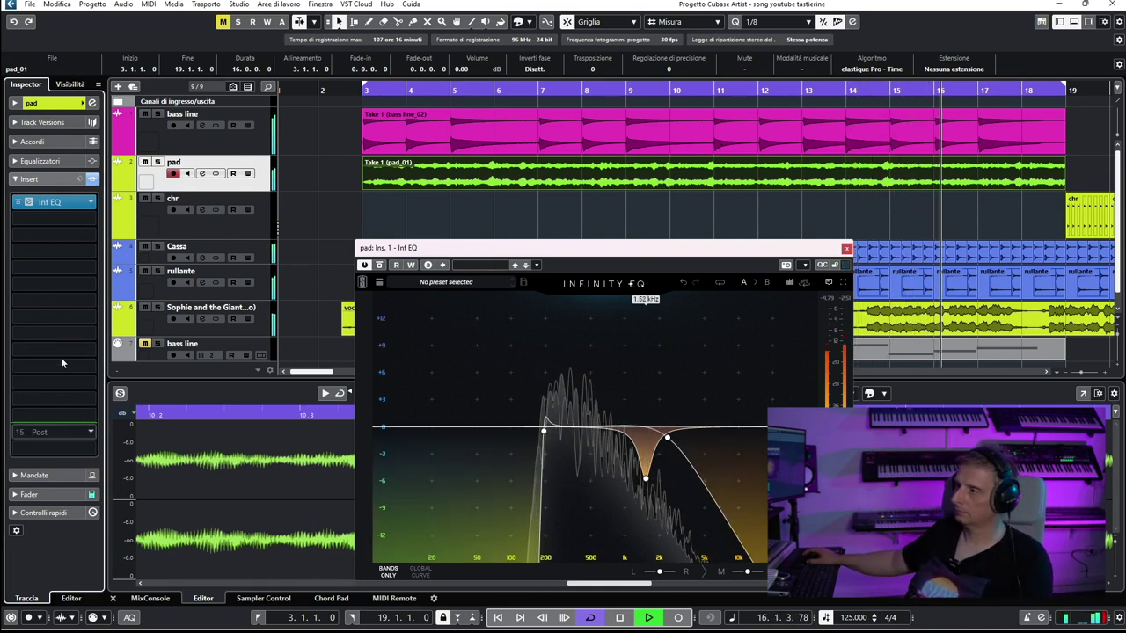
left_click(29, 201)
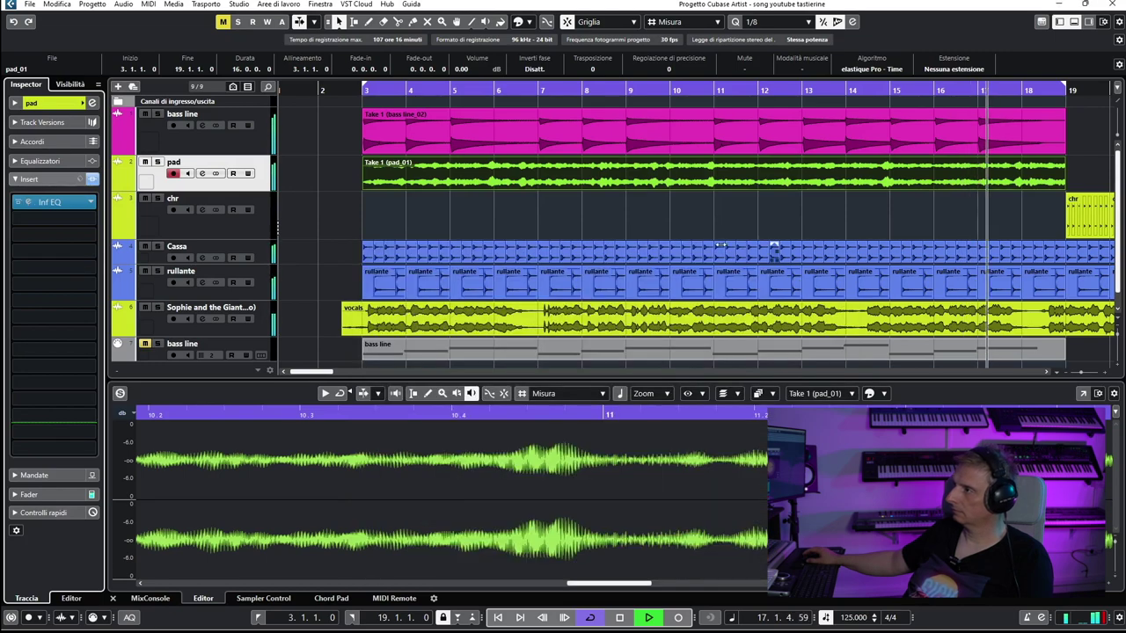
Lower the pad track's fader slightly and insert the Kickstart 2 sidechain effect after its EQ.
left_click(63, 495)
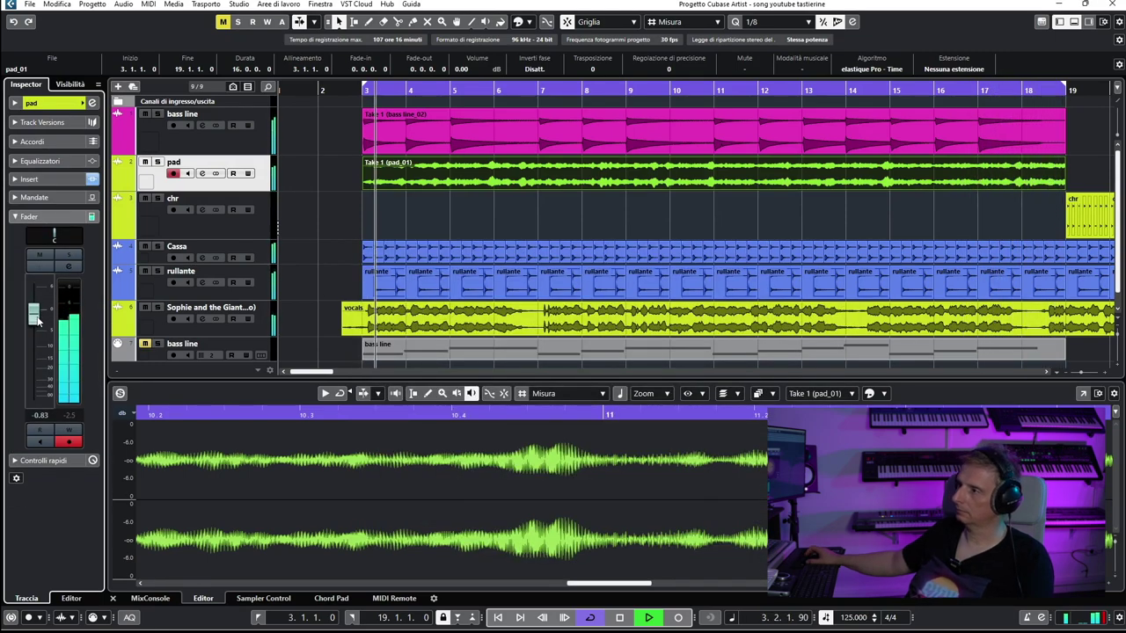
left_click(29, 179)
left_click(62, 202)
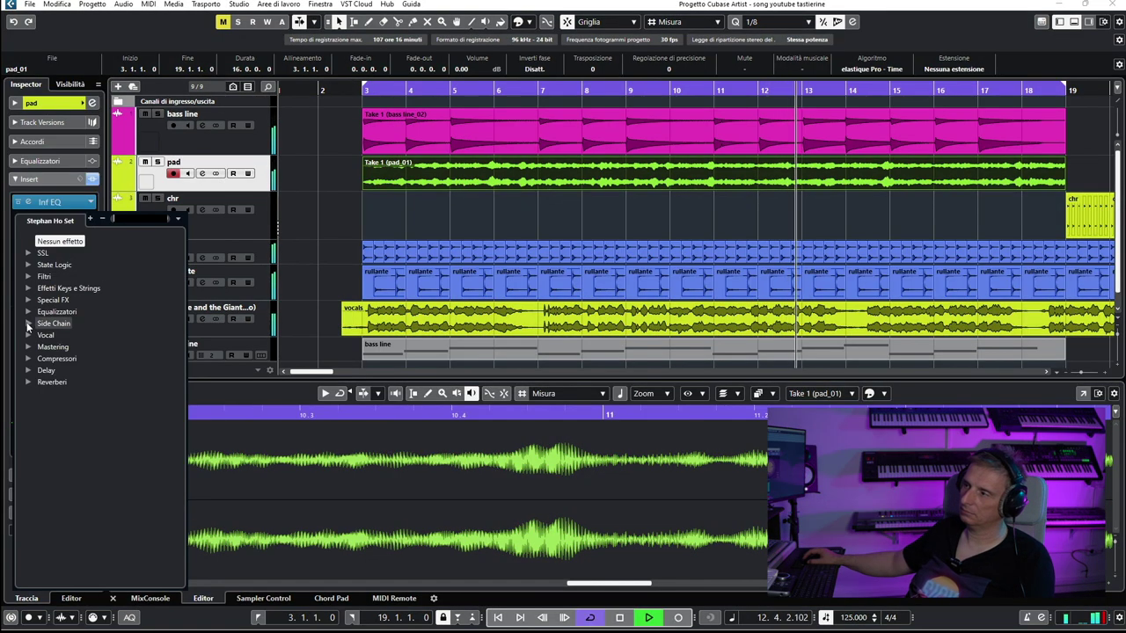
left_click(29, 323)
left_click(62, 336)
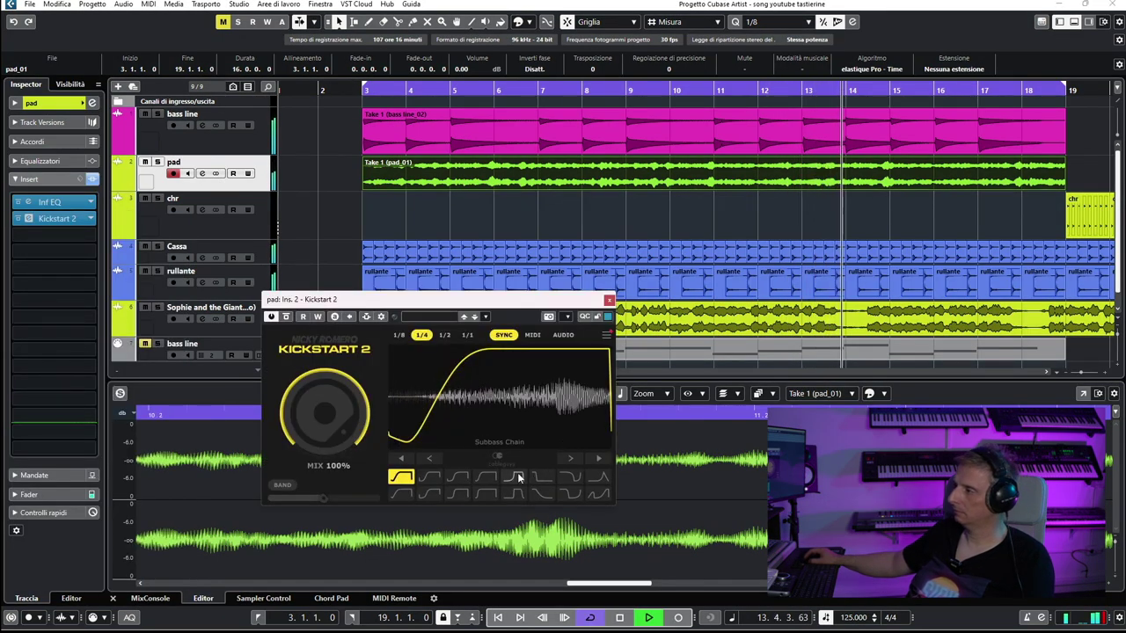
Choose the fifth curve of the second row in the pad's Kickstart 2 and reduce the mix to about 19%.
left_click(514, 475)
left_click_drag(332, 397, 324, 397)
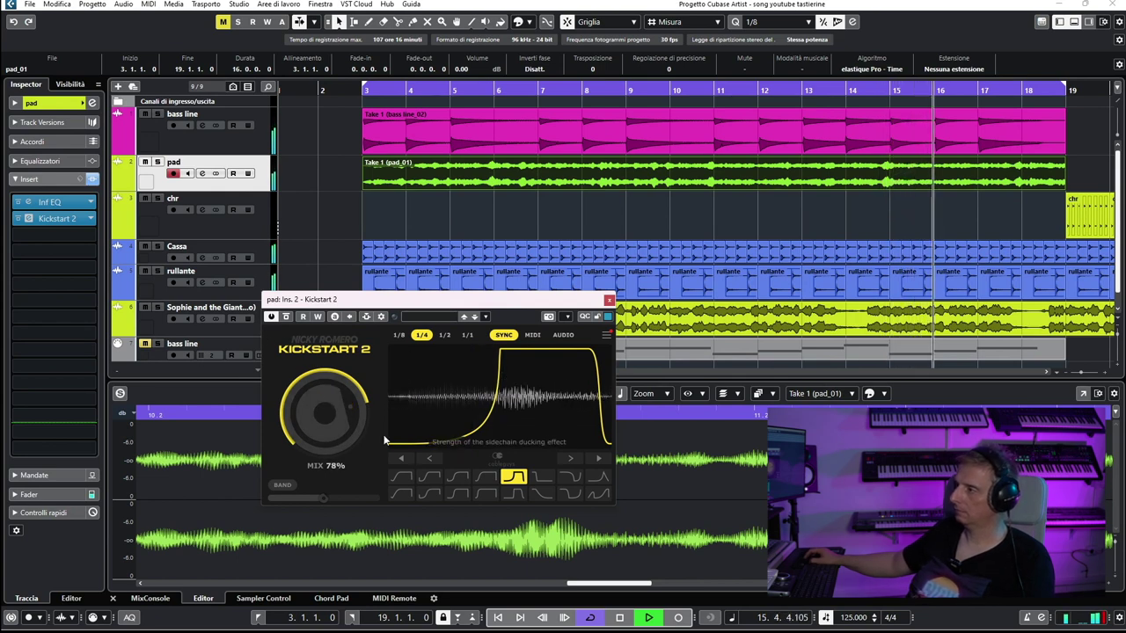
left_click(515, 493)
left_click_drag(326, 409, 326, 466)
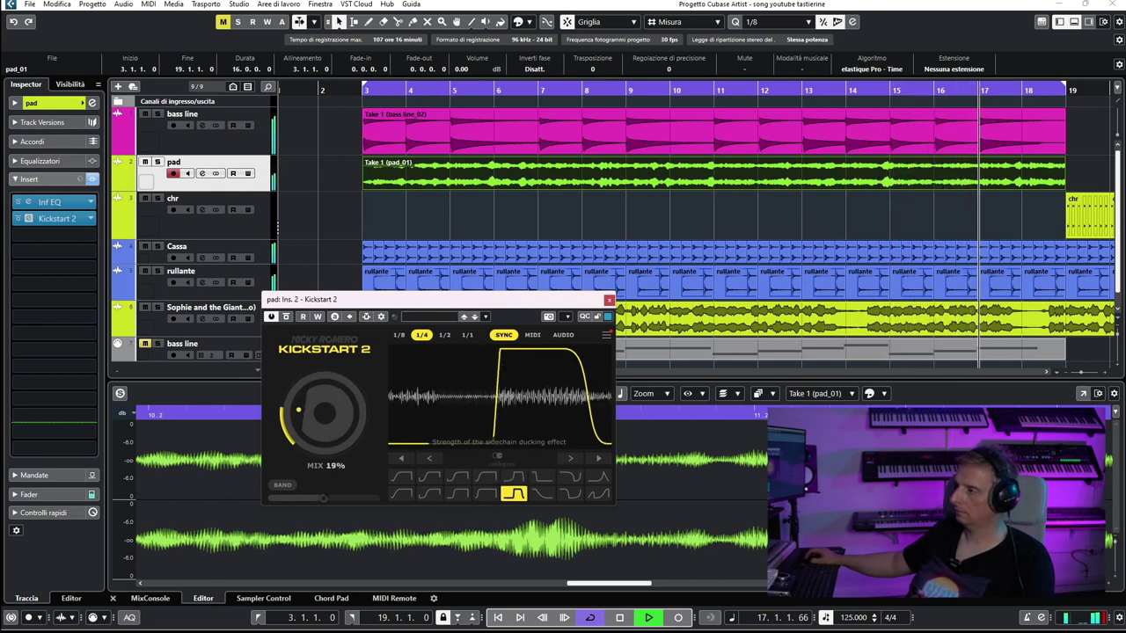
left_click(608, 300)
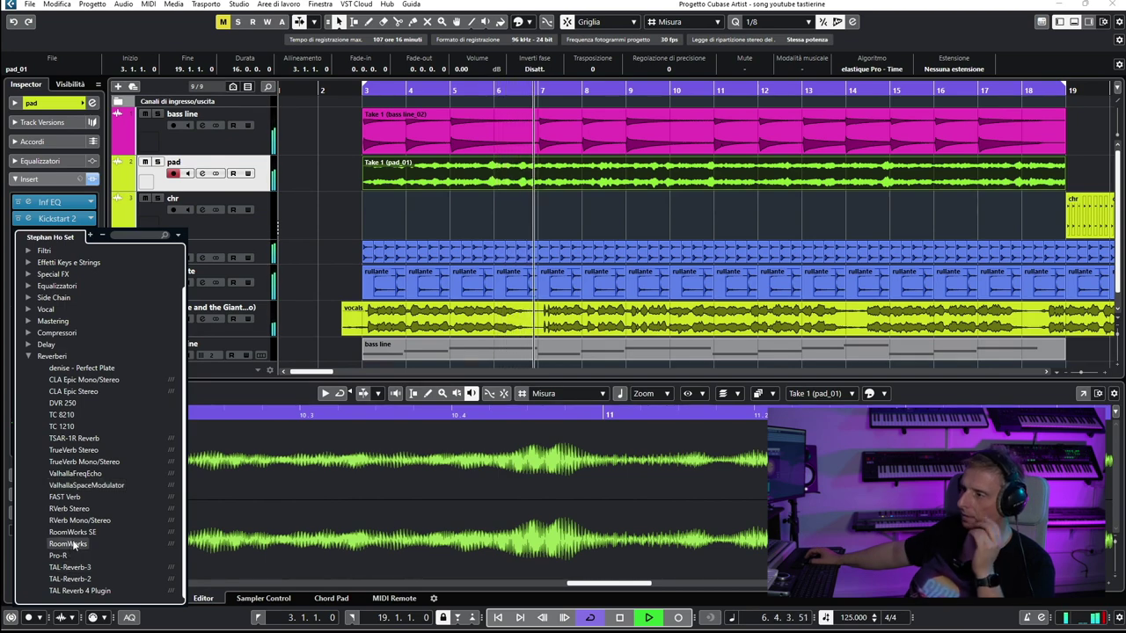
Insert the CLA Epic Stereo reverb on the pad track, load The Stereo March #1 preset and raise its output to about 2.4.
left_click(79, 394)
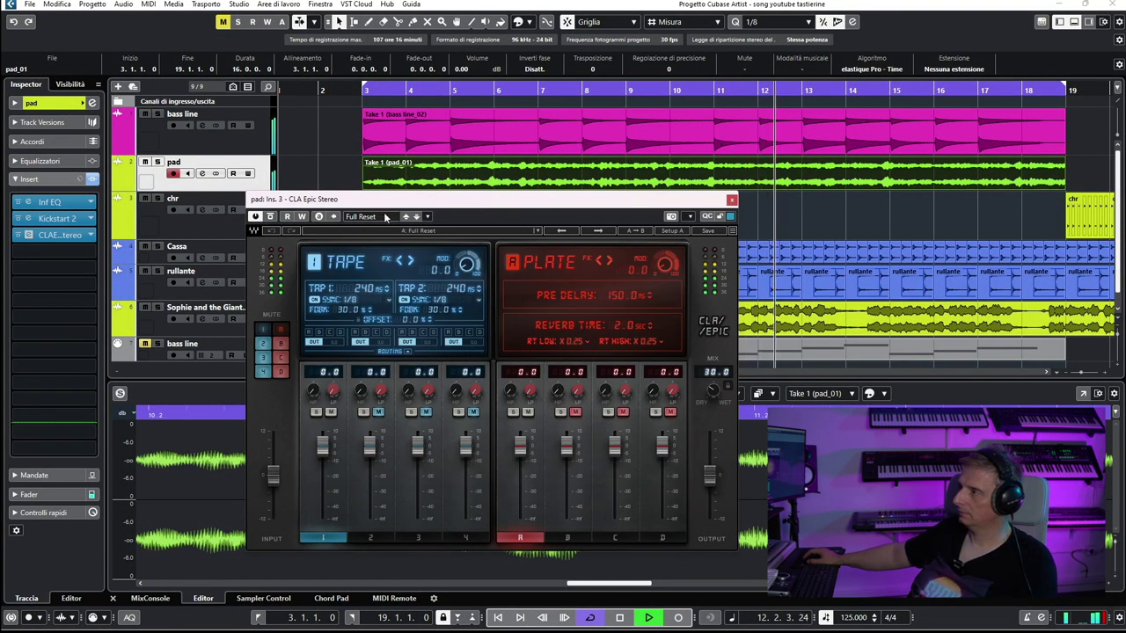
left_click(372, 218)
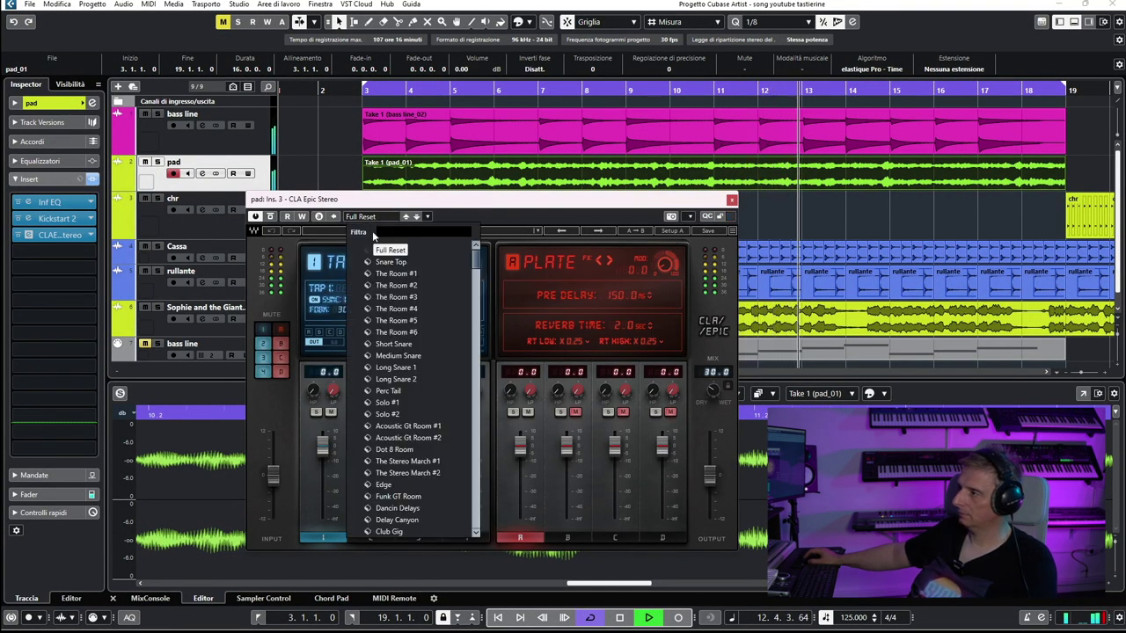
left_click(403, 461)
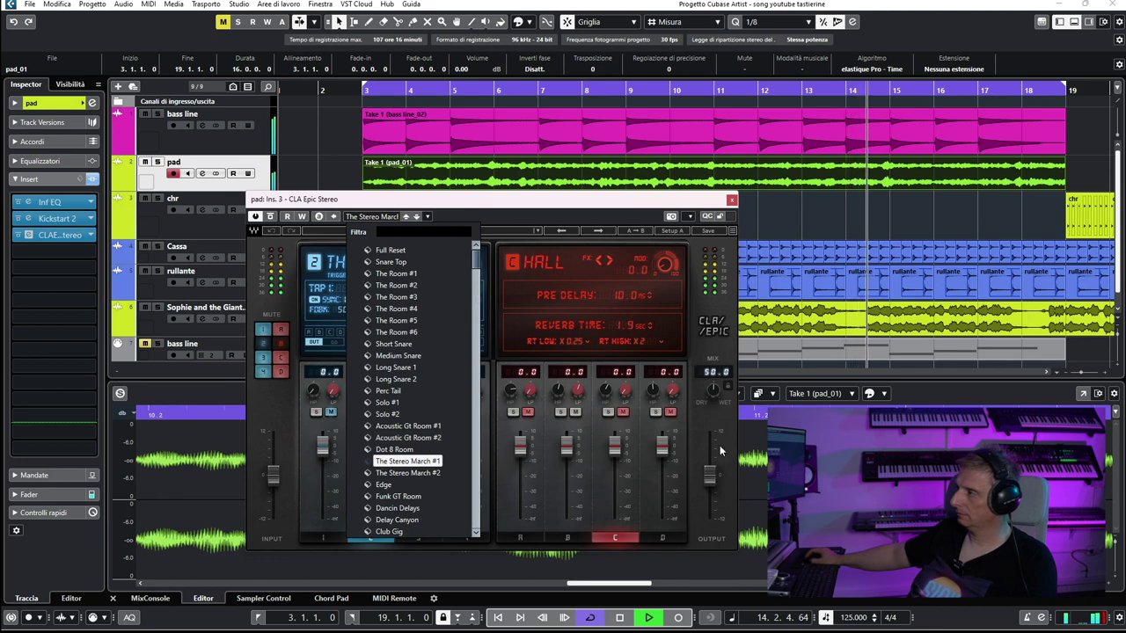
left_click(714, 476)
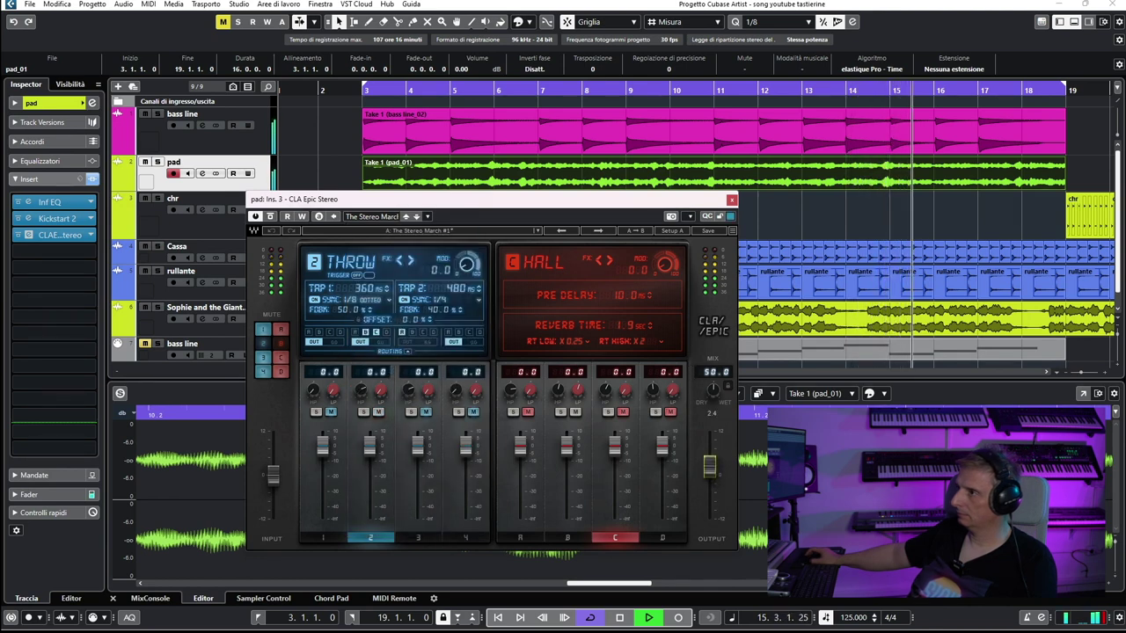
Move CLA Epic Stereo ahead of Kickstart 2 in the pad's insert chain and raise its output slightly further.
left_click_drag(88, 235, 74, 218)
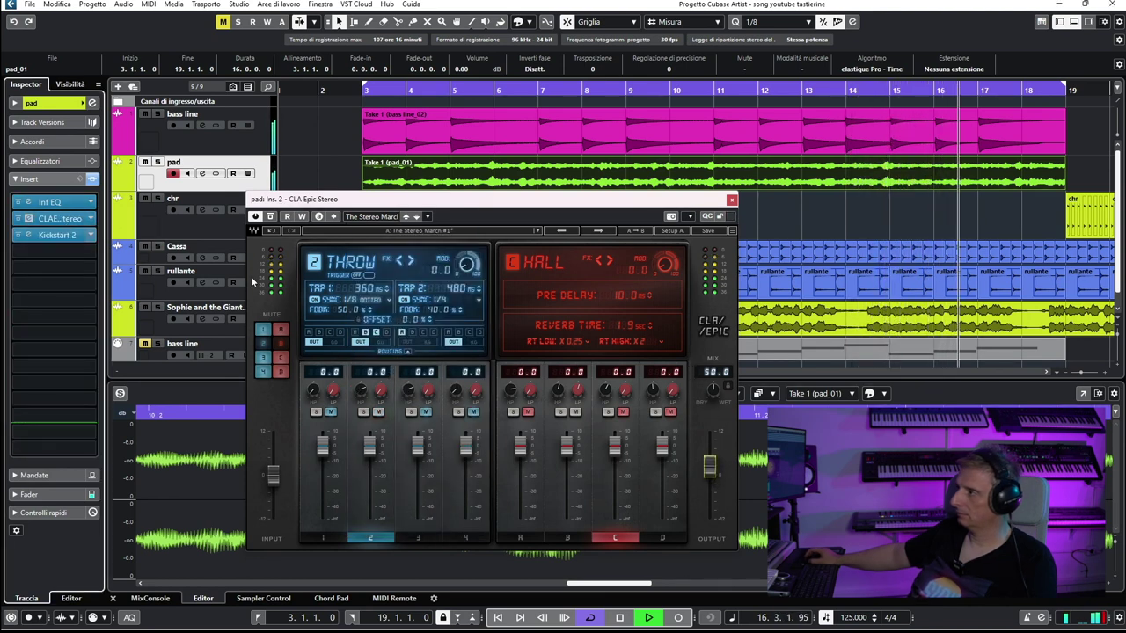
left_click(708, 462)
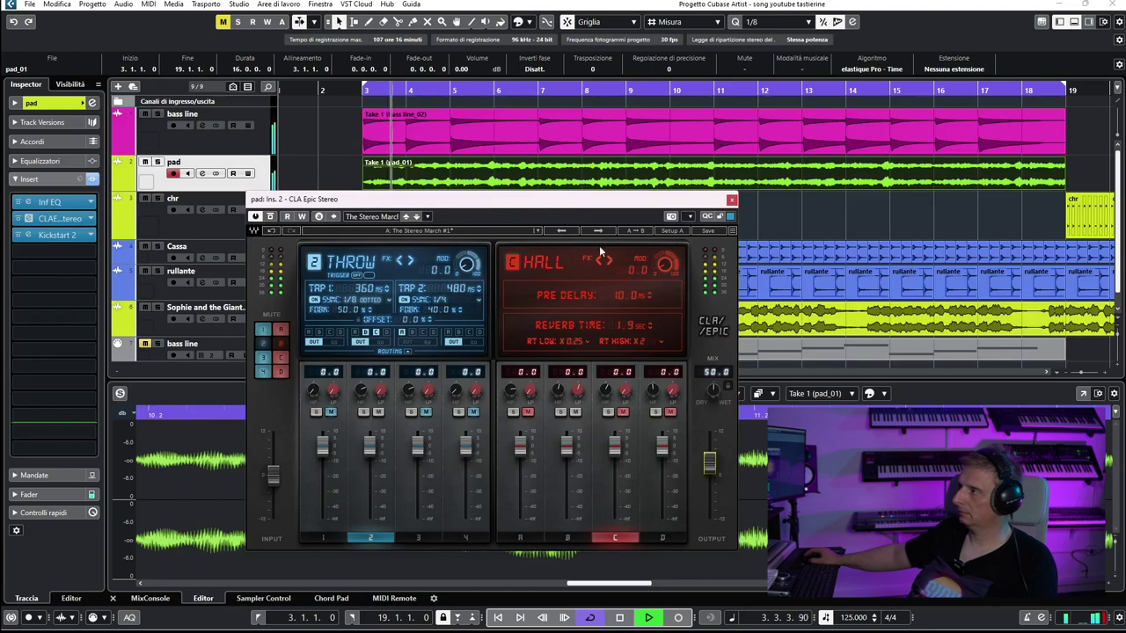
left_click(731, 200)
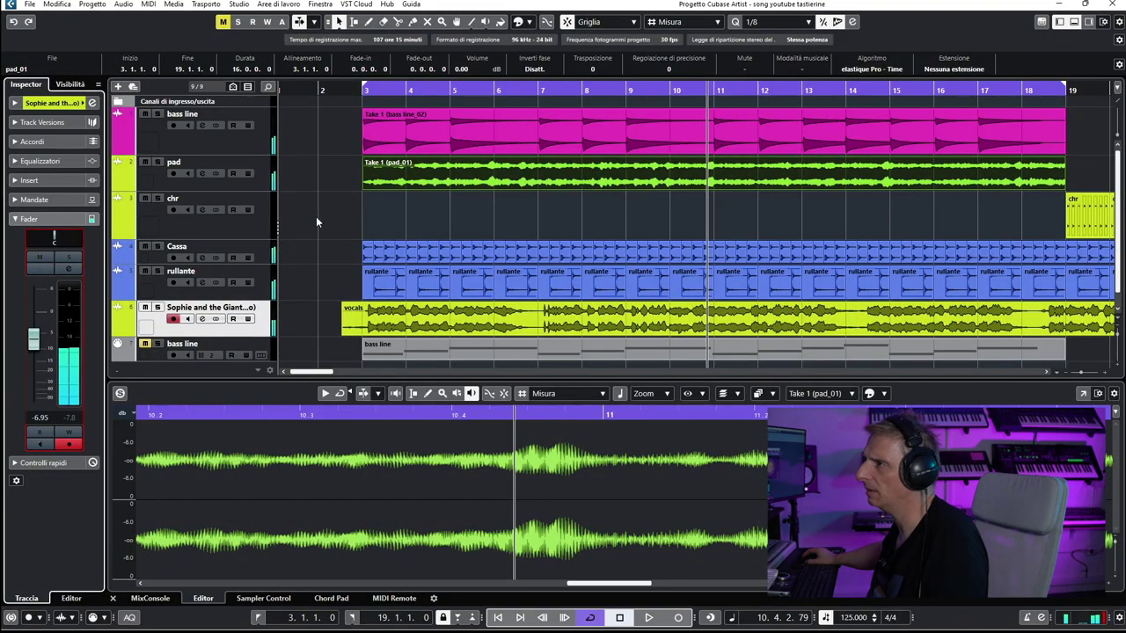
scroll(300, 182, "down", 1)
scroll(299, 181, "up", 1)
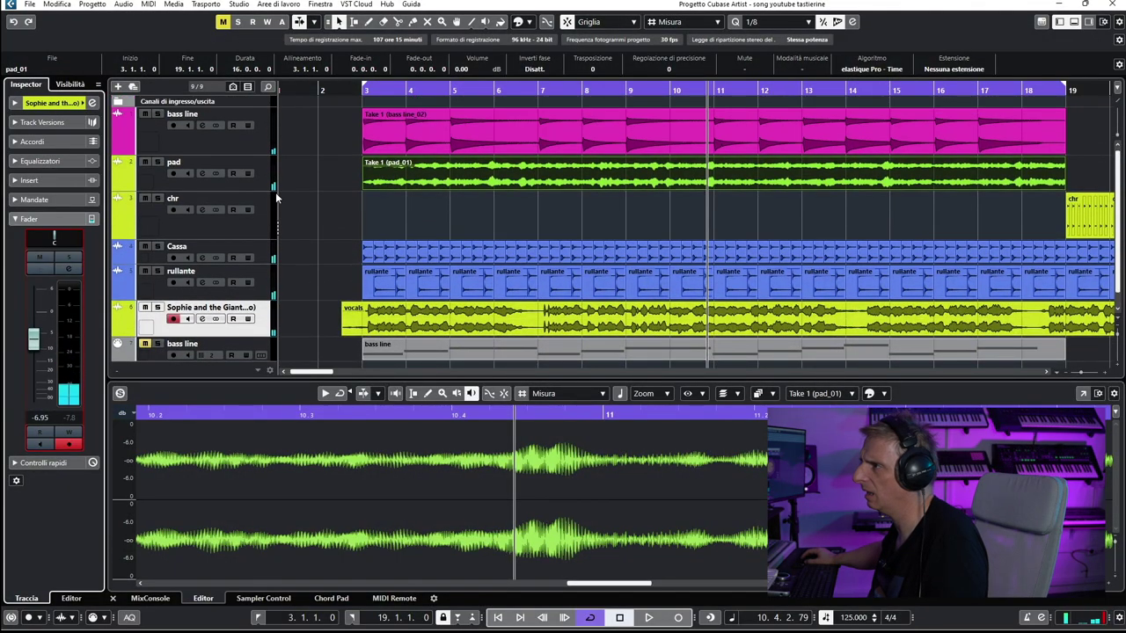
Add a new audio track named synth pad directly below the pad track.
left_click(269, 183)
right_click(268, 183)
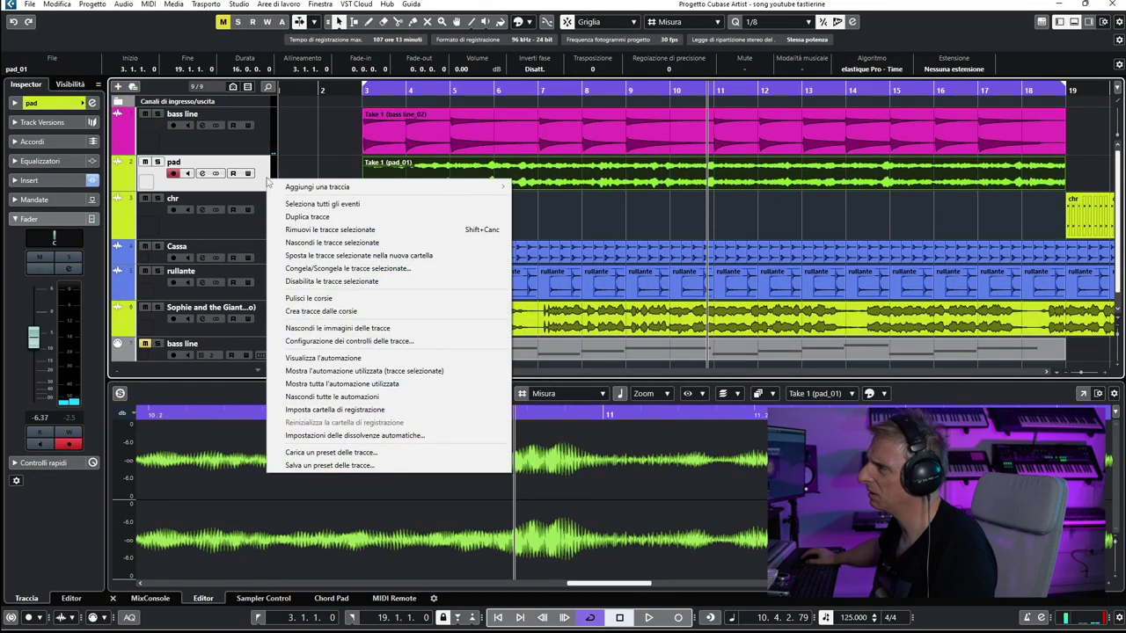
mouse_move(290, 187)
left_click(542, 188)
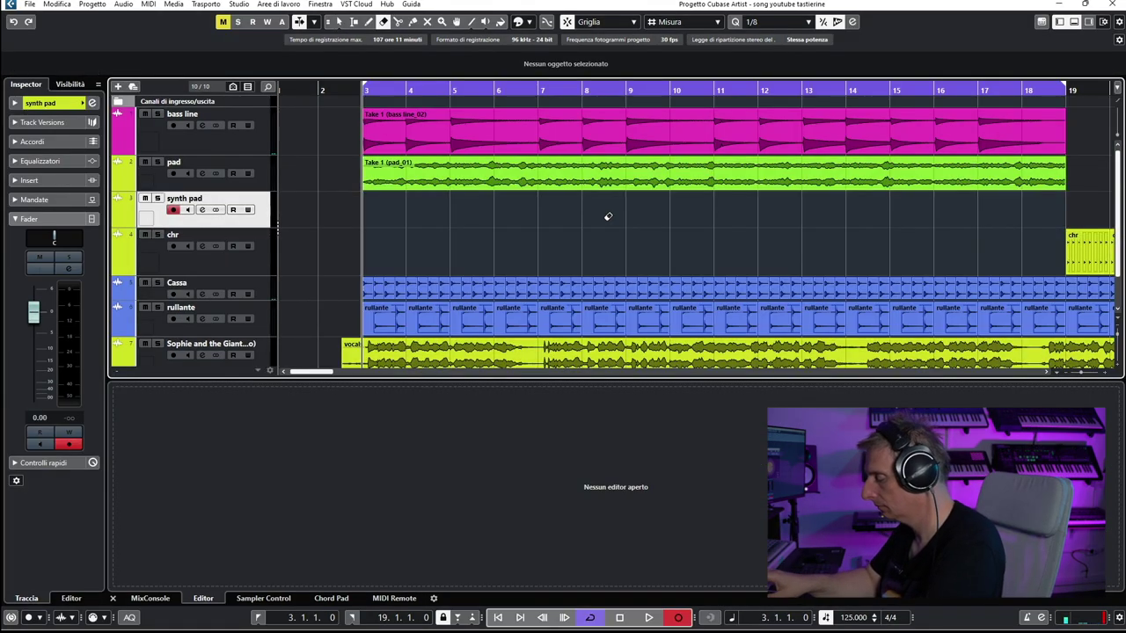
Record the synth pad part over the loop from bar 3 to bar 19 and extend the recorded event to bar 20.
key("KP_Multiply")
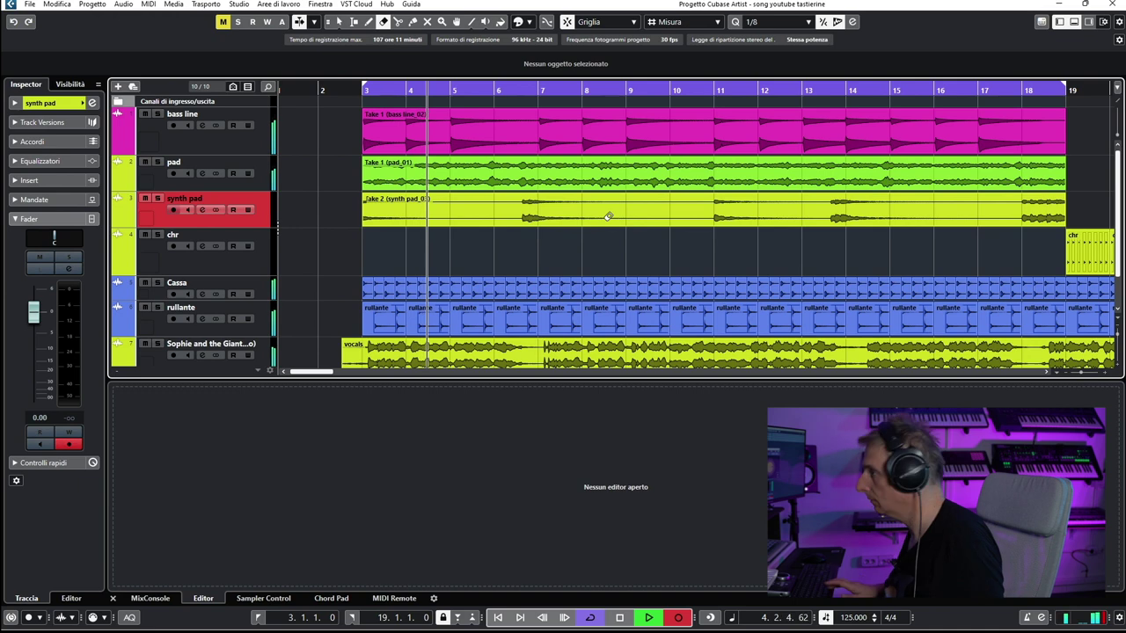
left_click(606, 218)
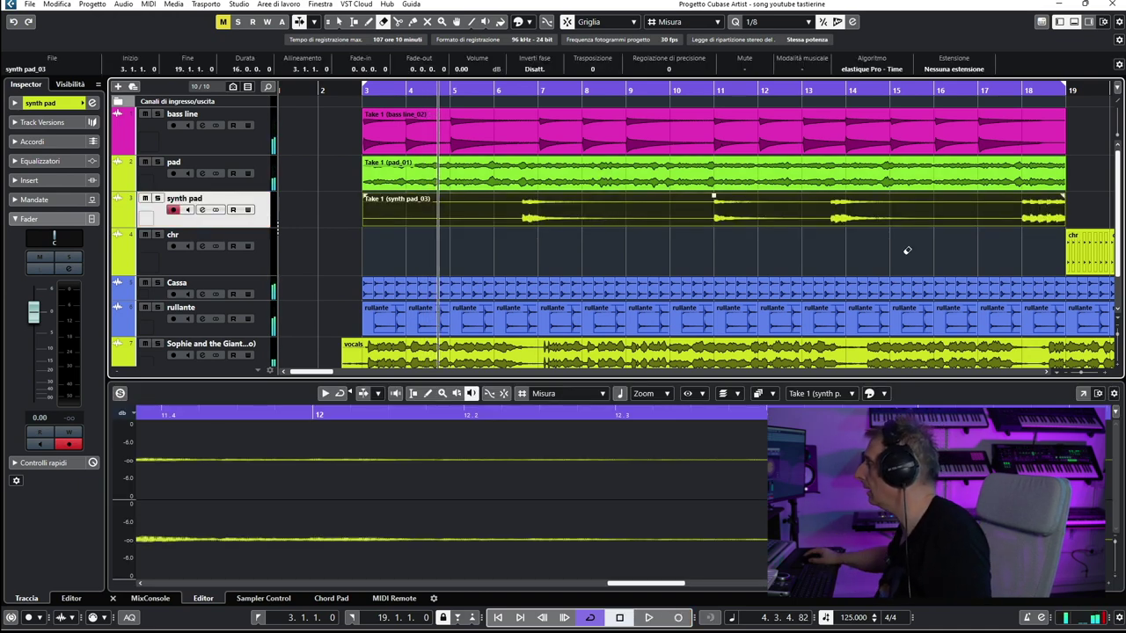
left_click_drag(1066, 225, 1089, 226)
left_click(511, 250)
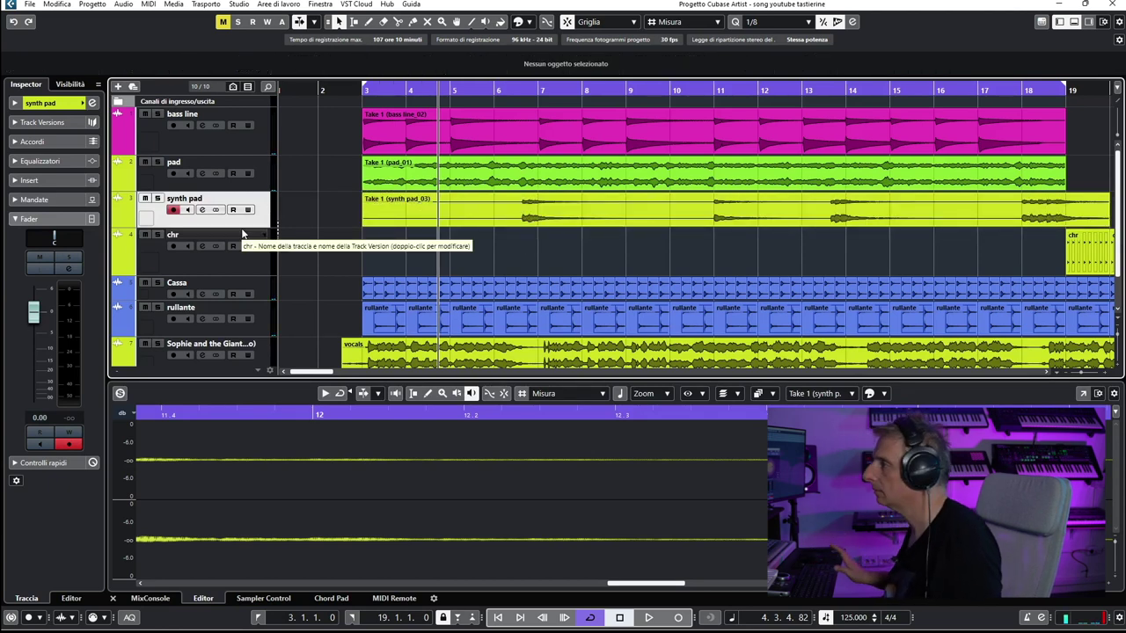
Lower the synth pad's fader slightly during playback and insert ValhallaDelay as the track's first effect.
key("space")
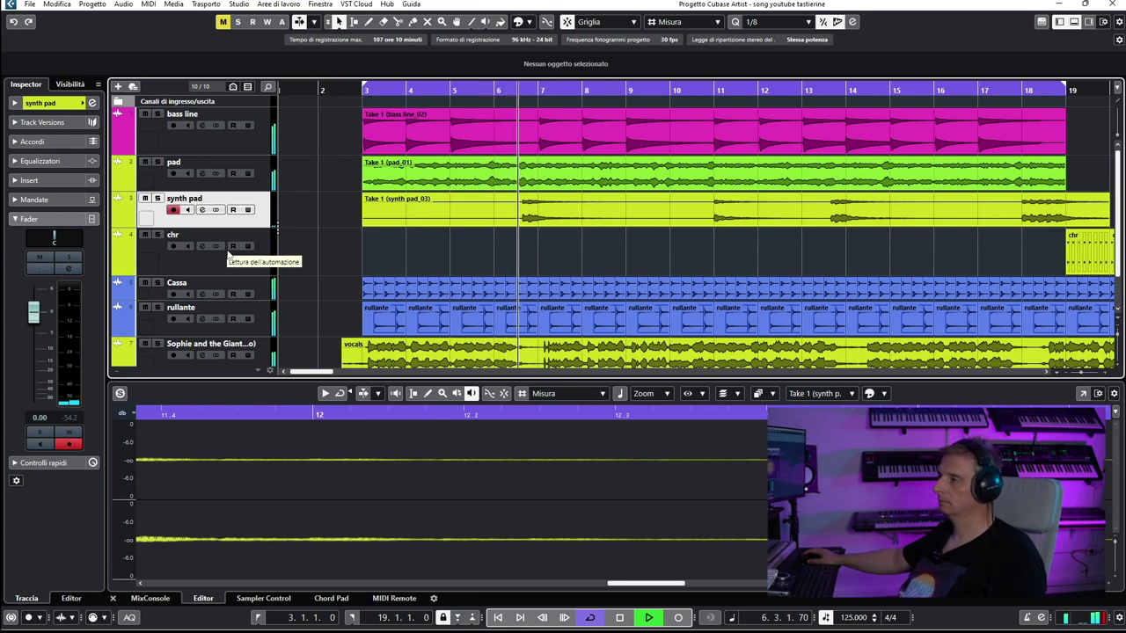
left_click_drag(33, 311, 34, 324)
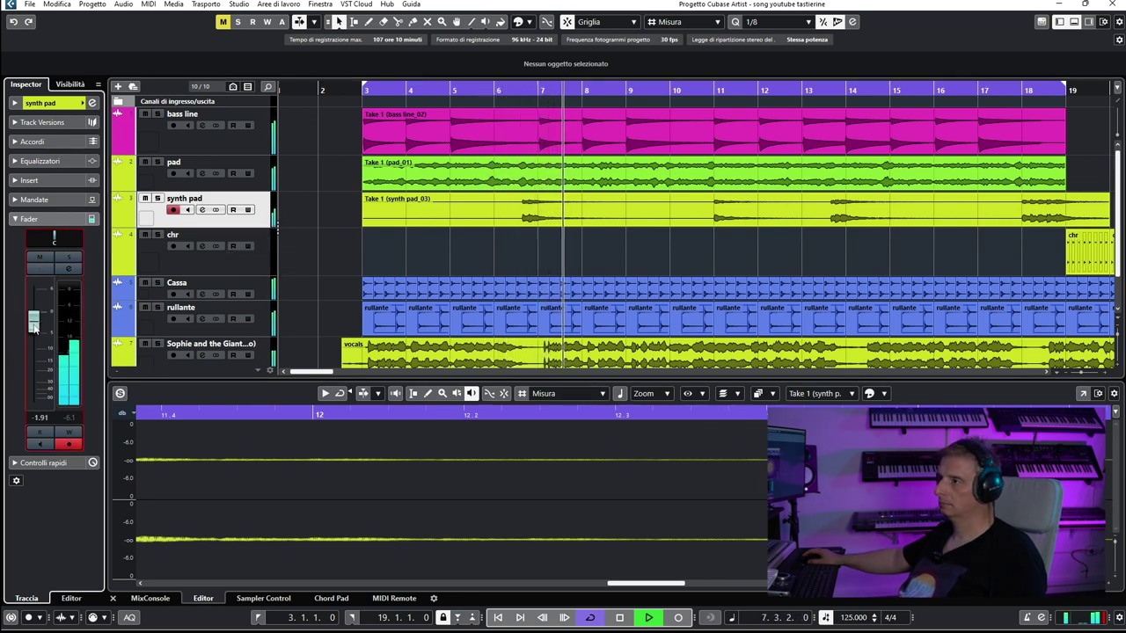
left_click(32, 180)
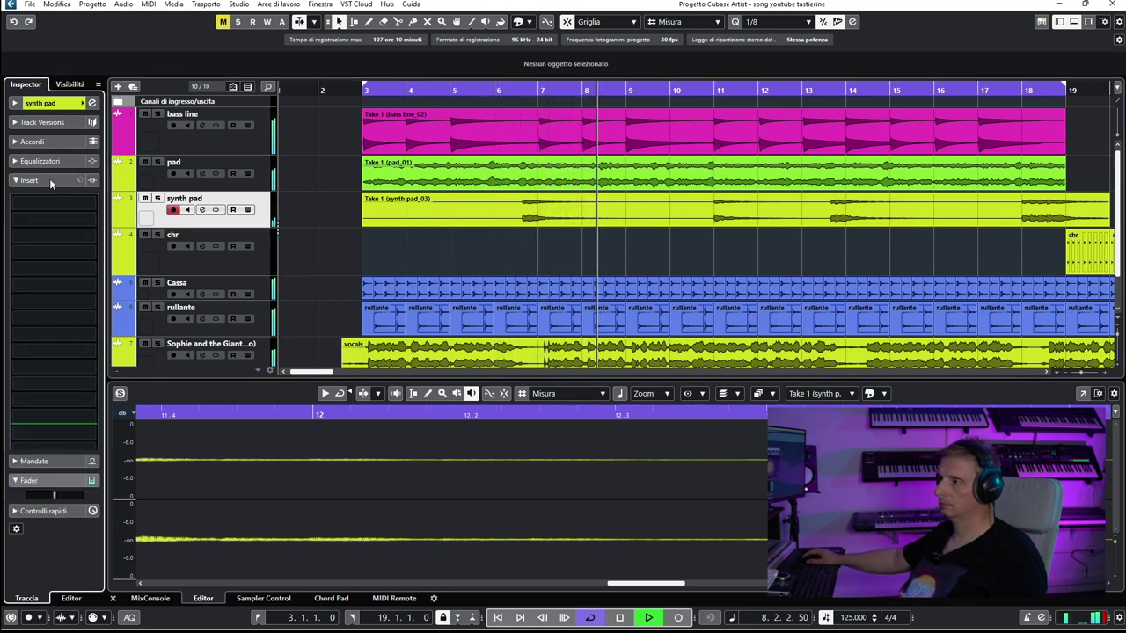
left_click(90, 205)
left_click(56, 356)
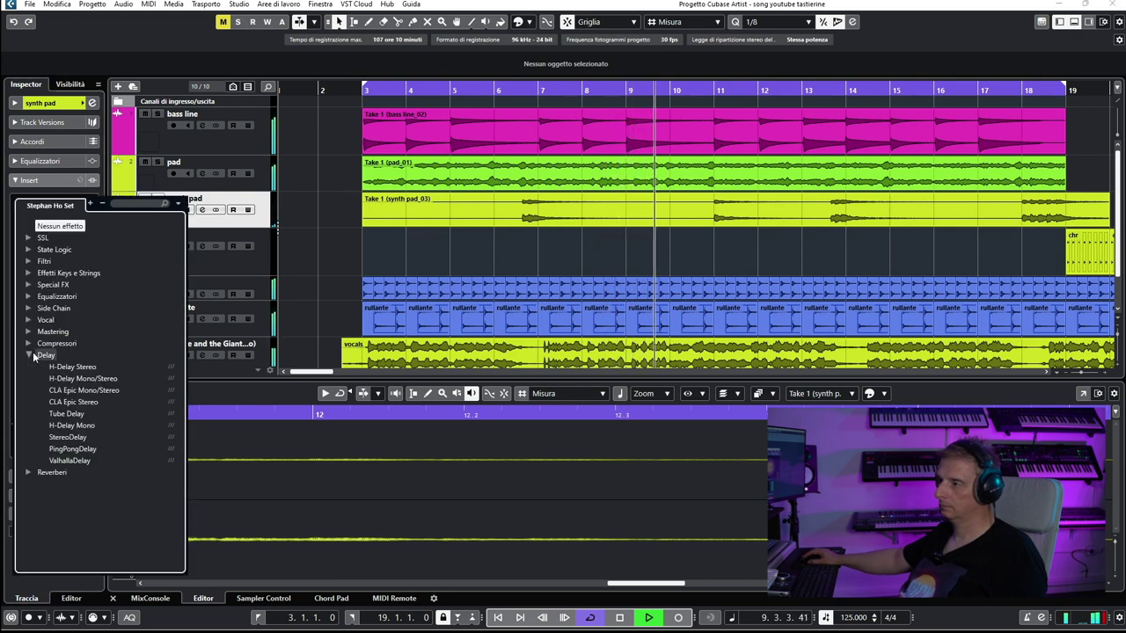
left_click(70, 459)
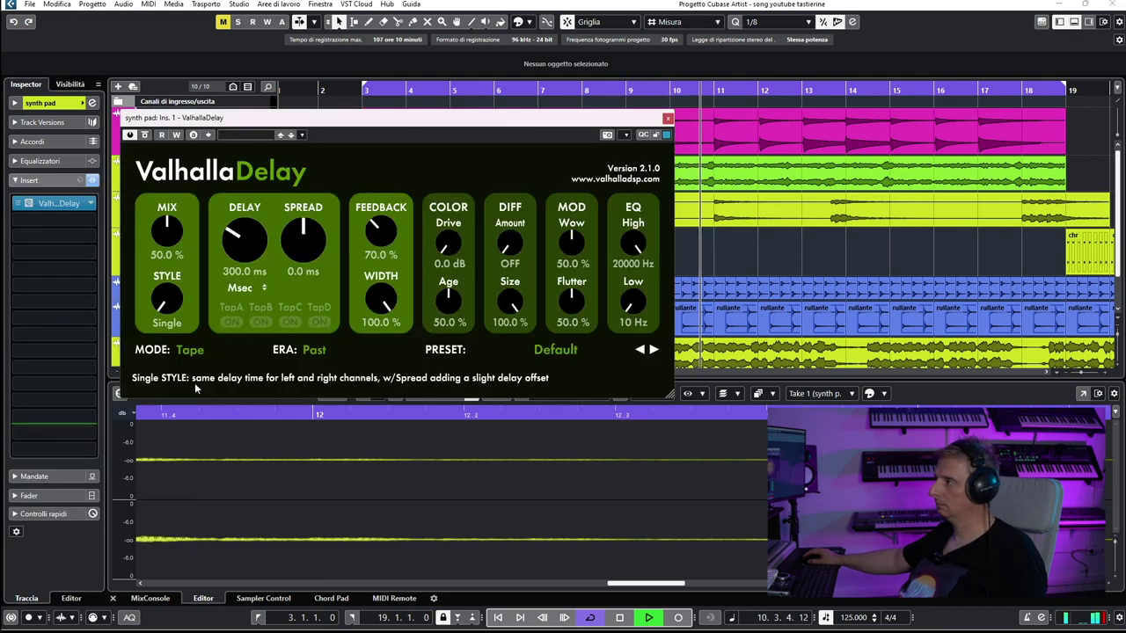
Load the MylarBloom preset in the synth pad's ValhallaDelay and reduce the mix to about 29%.
left_click(248, 136)
left_click(248, 136)
left_click_drag(167, 232, 151, 289)
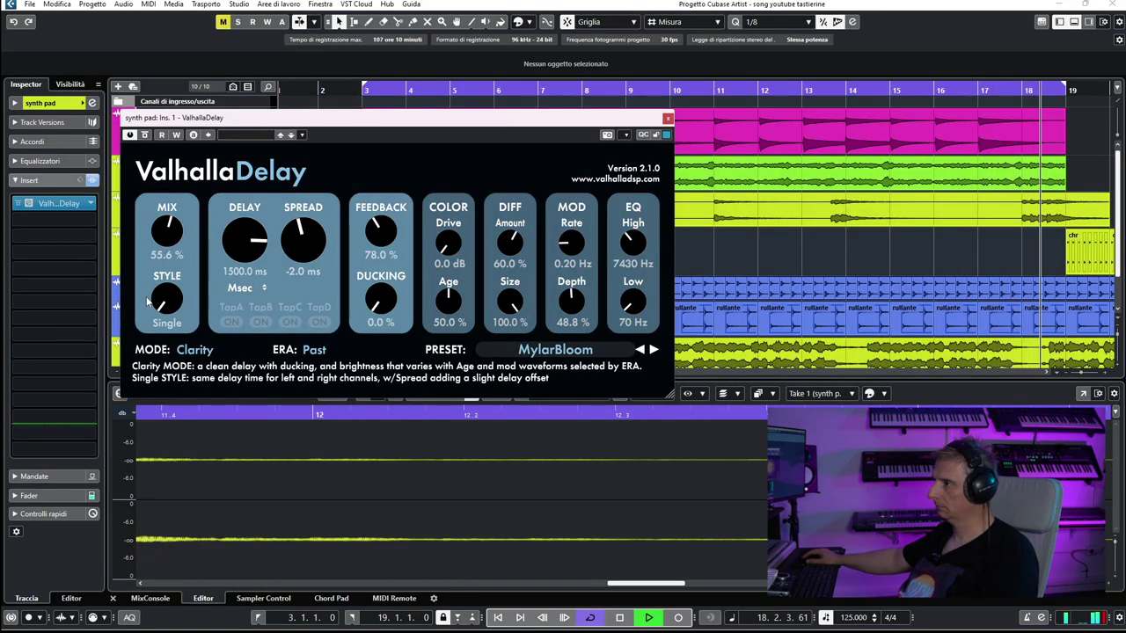
left_click(802, 93)
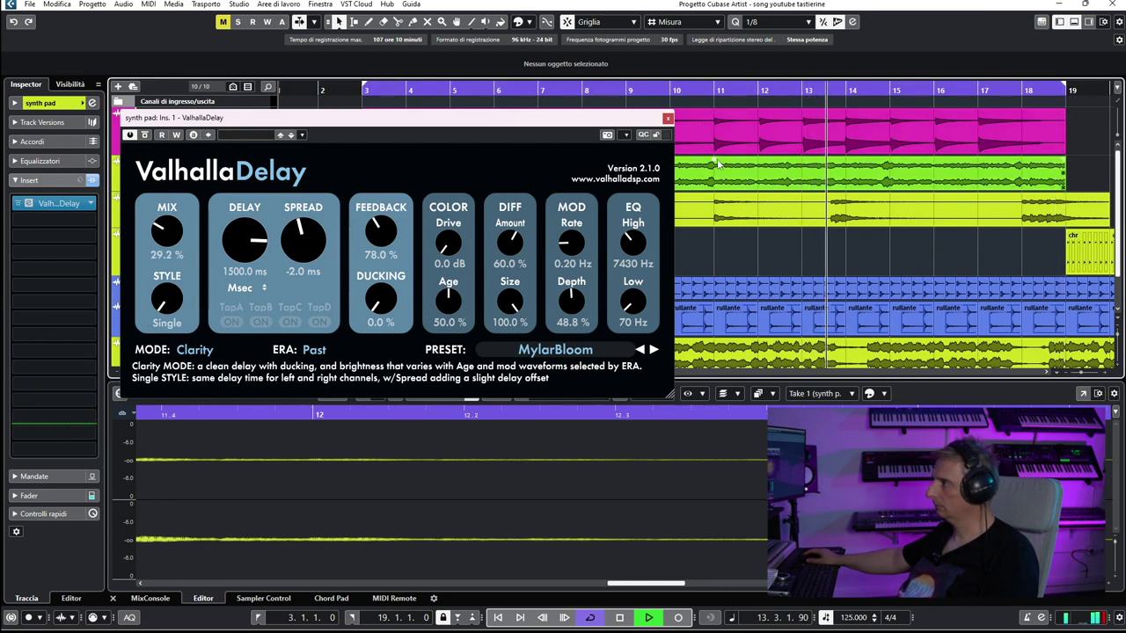
Split the synth pad event at bars 13 and 15 and re-record the section between the cuts.
right_click(866, 246)
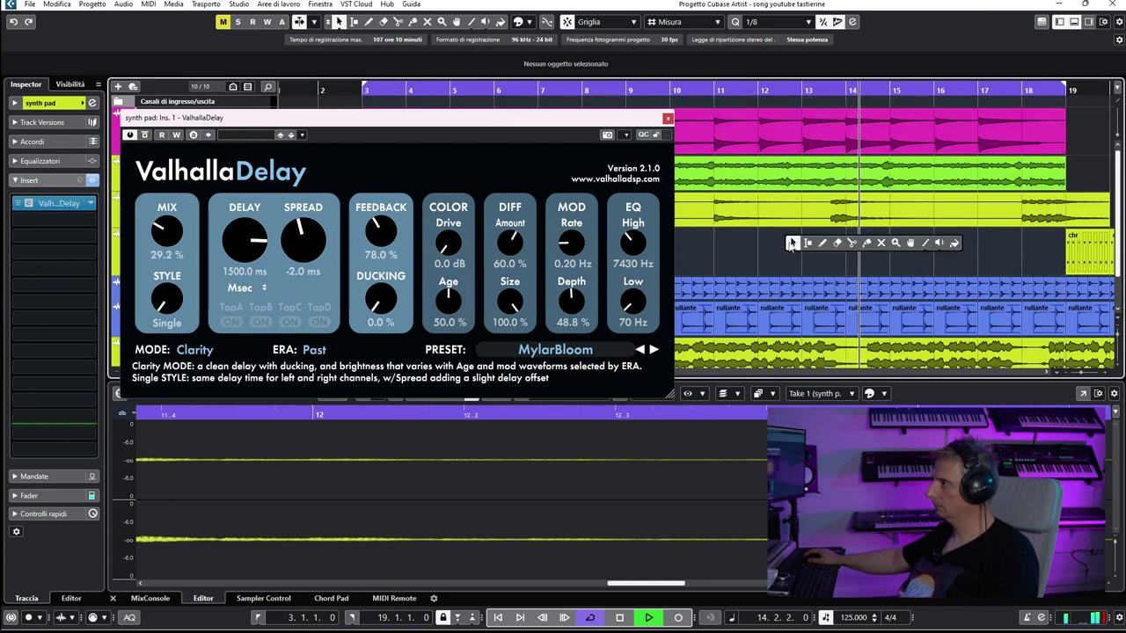
left_click(849, 243)
left_click(804, 216)
left_click(888, 216)
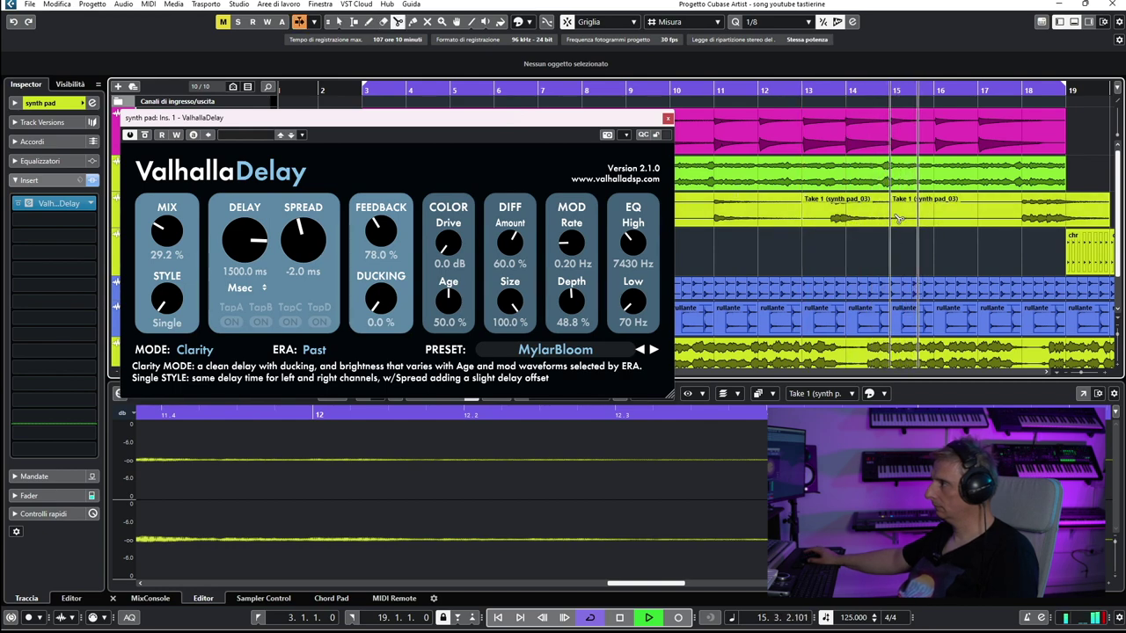
left_click(861, 224)
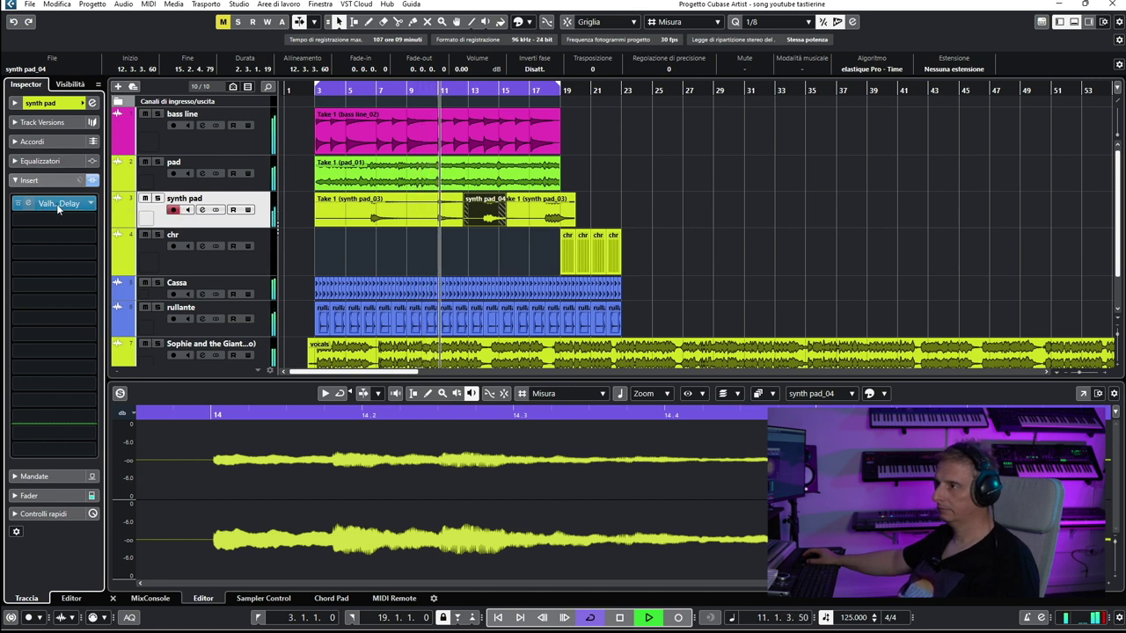
Insert Infinity EQ ahead of ValhallaDelay on the synth pad and apply a very steep low cut at about 510 Hz.
left_click(91, 204)
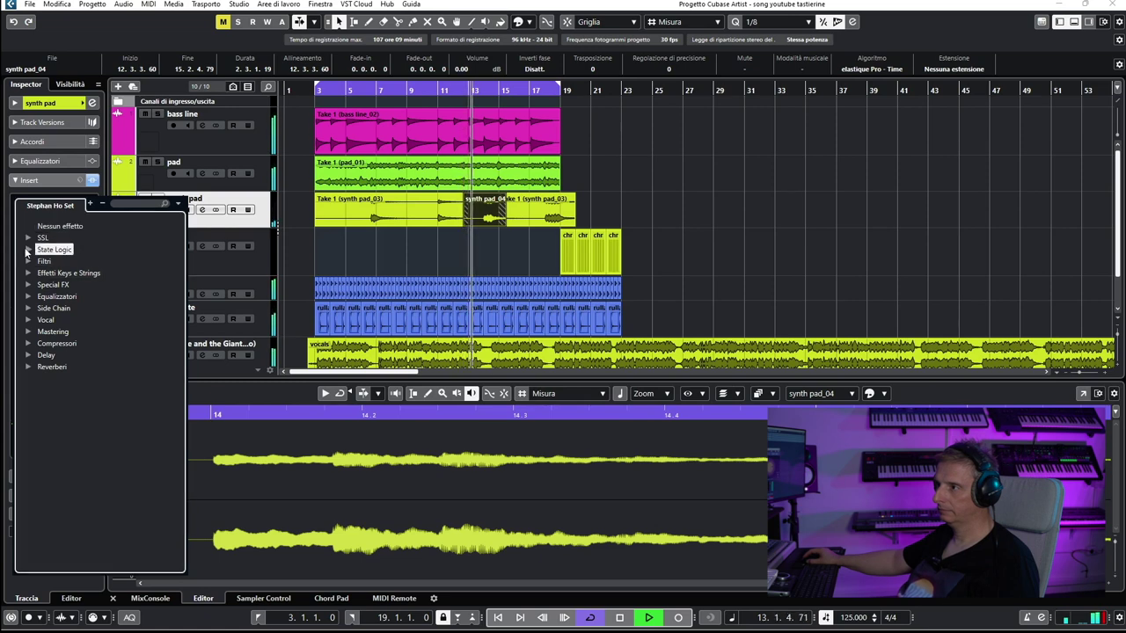
left_click(28, 249)
left_click(54, 295)
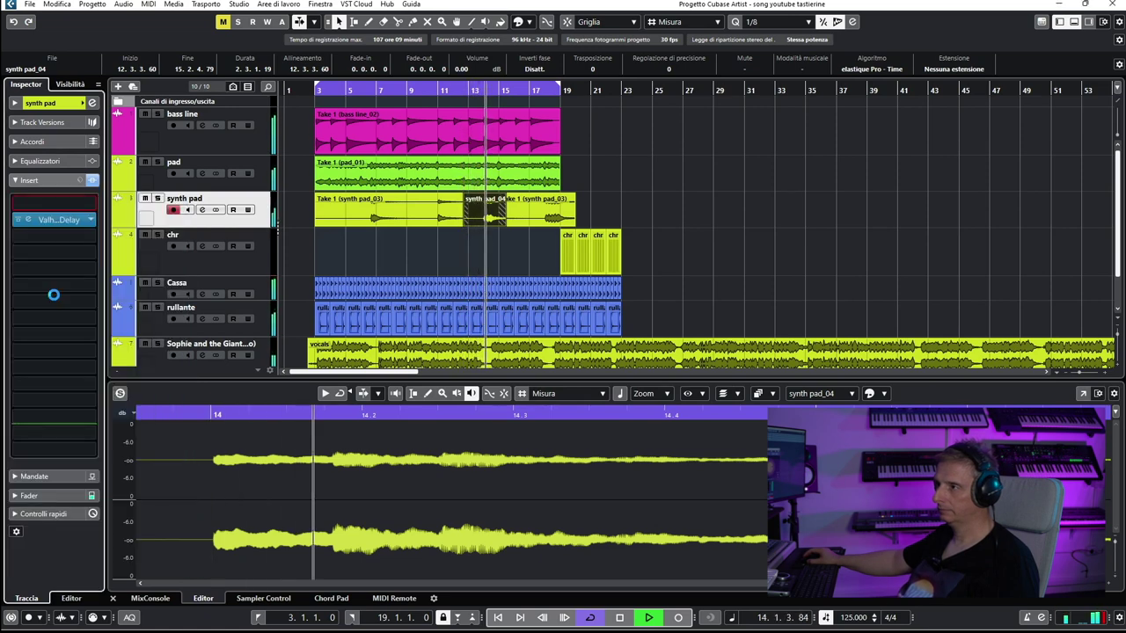
left_click(576, 342)
left_click(571, 331)
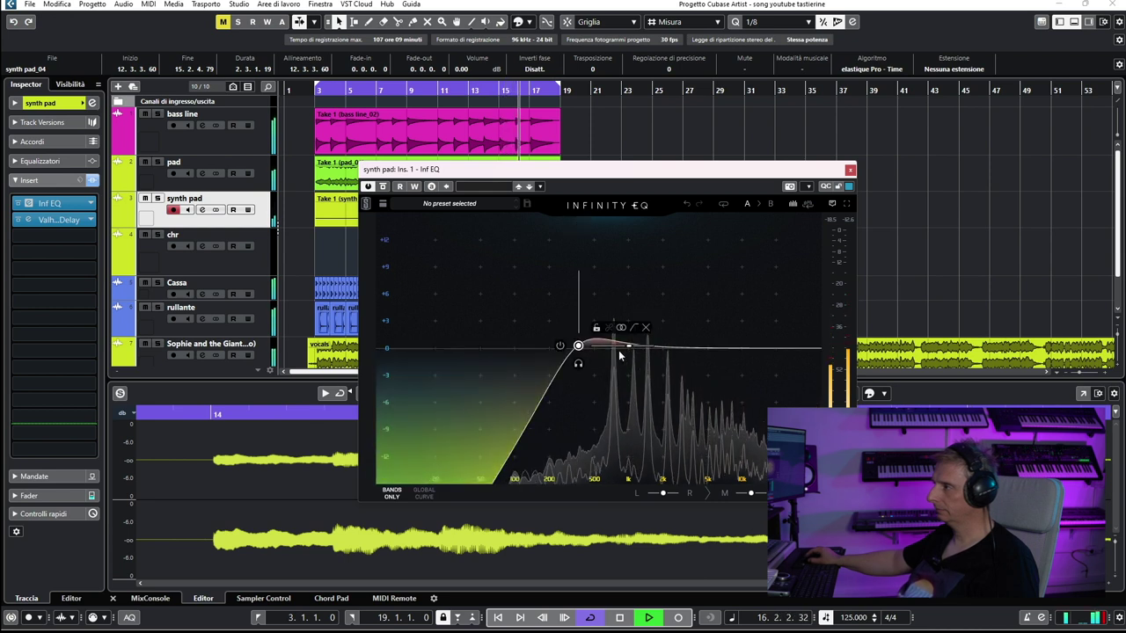
left_click_drag(633, 345, 589, 374)
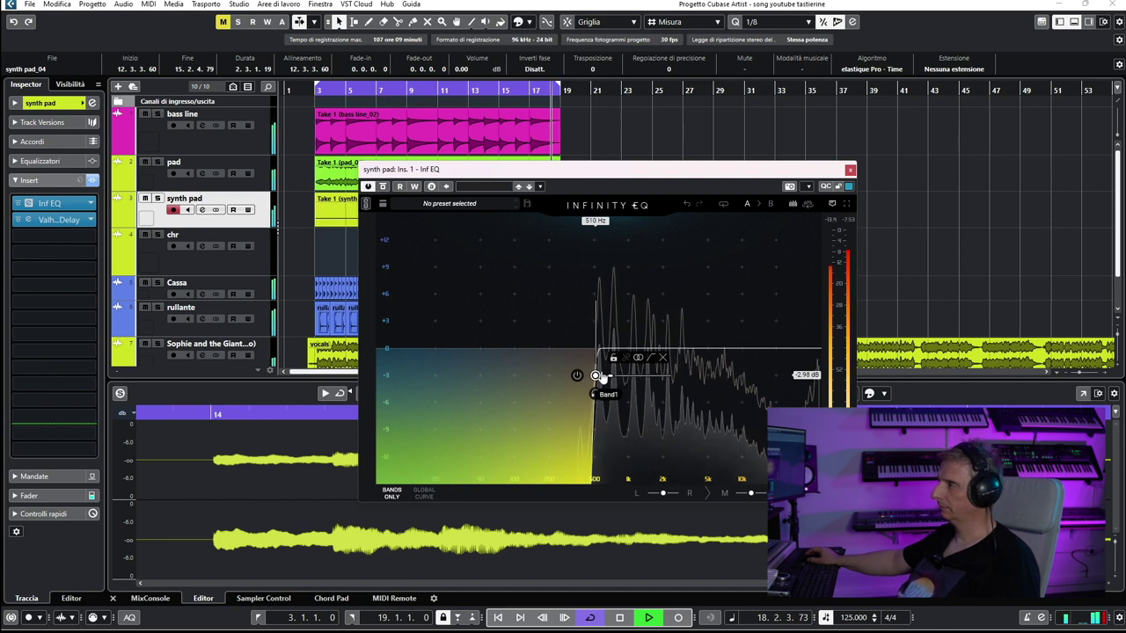
left_click(849, 169)
left_click(610, 185)
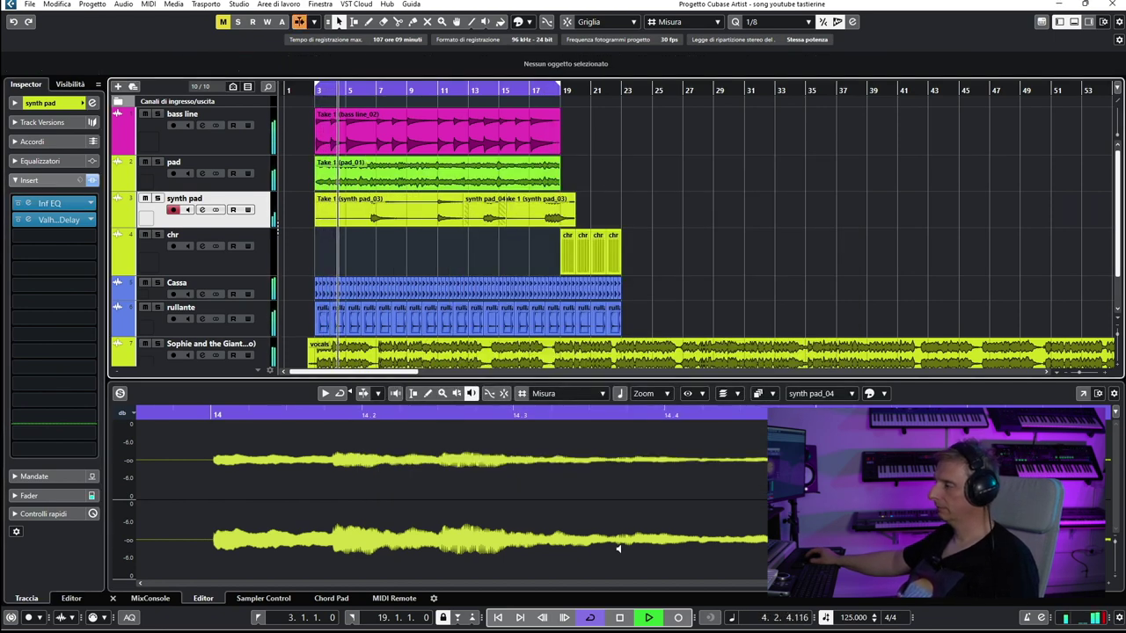
Stop playback and record a replacement take of the synth pad's opening from bar 3 to just past bar 5.
left_click(621, 618)
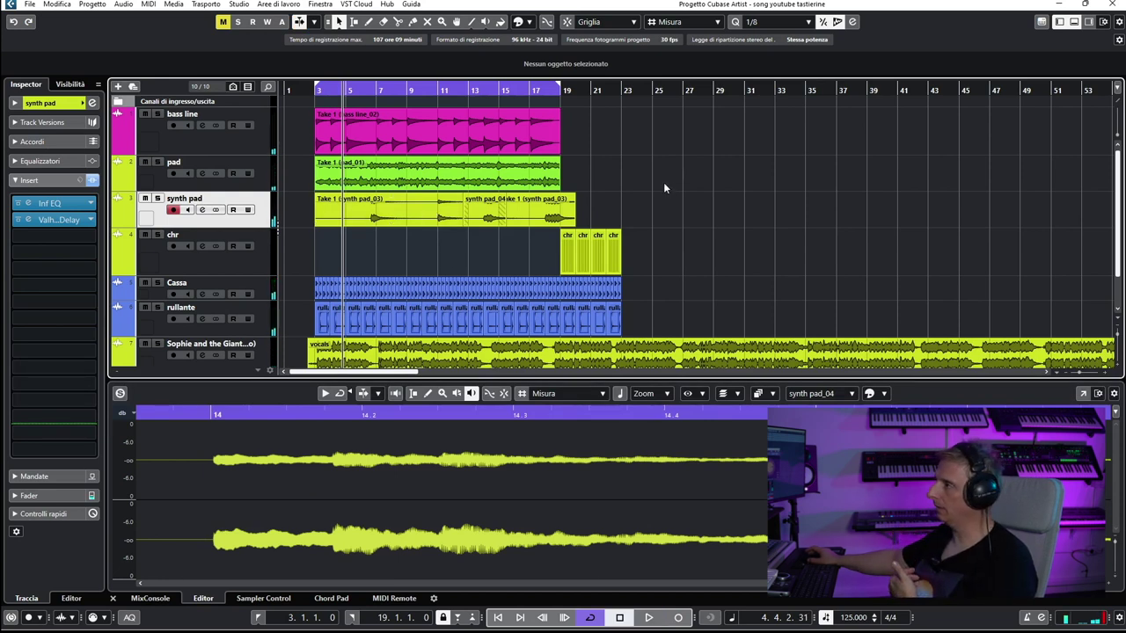
left_click(314, 89)
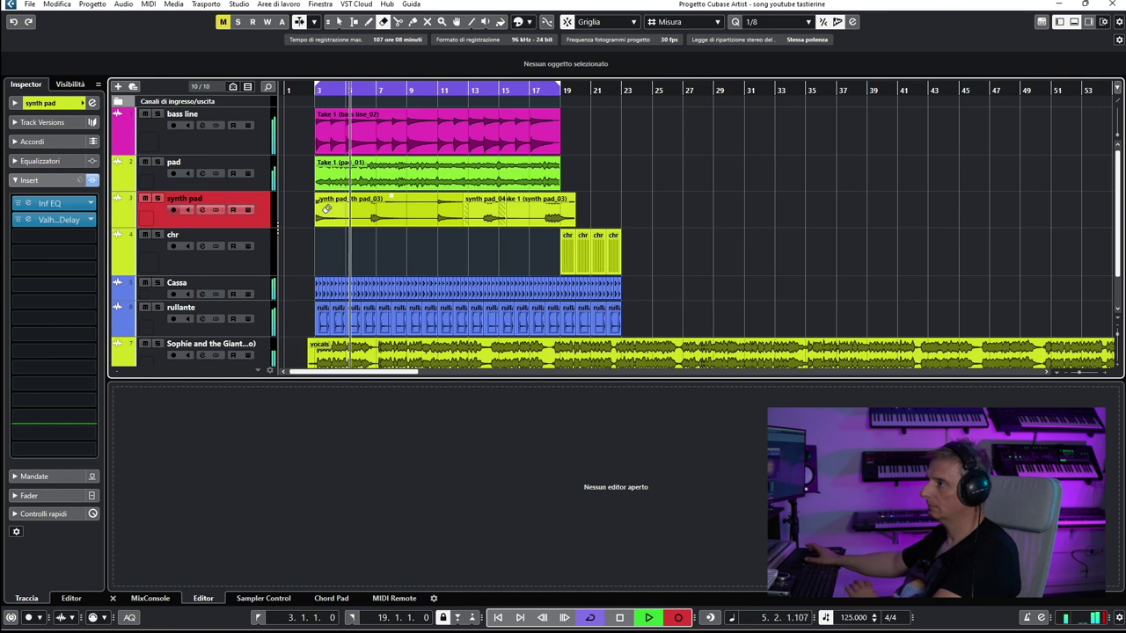
key("space")
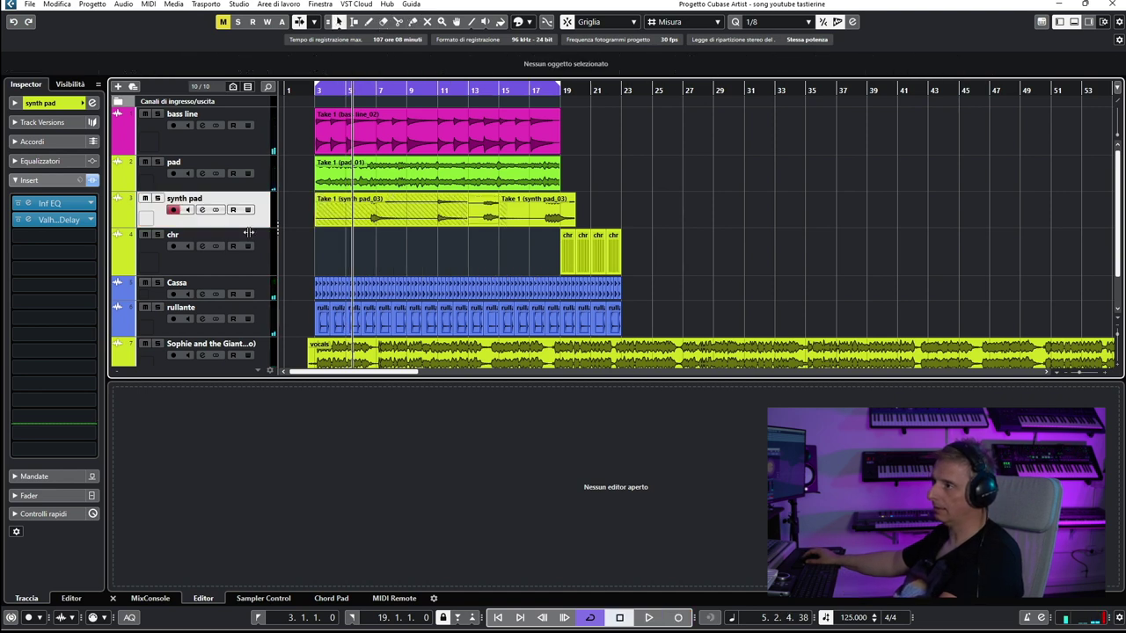
Insert Kickstart 2 after ValhallaDelay on the synth pad and choose the fifth curve of the first row.
left_click(92, 238)
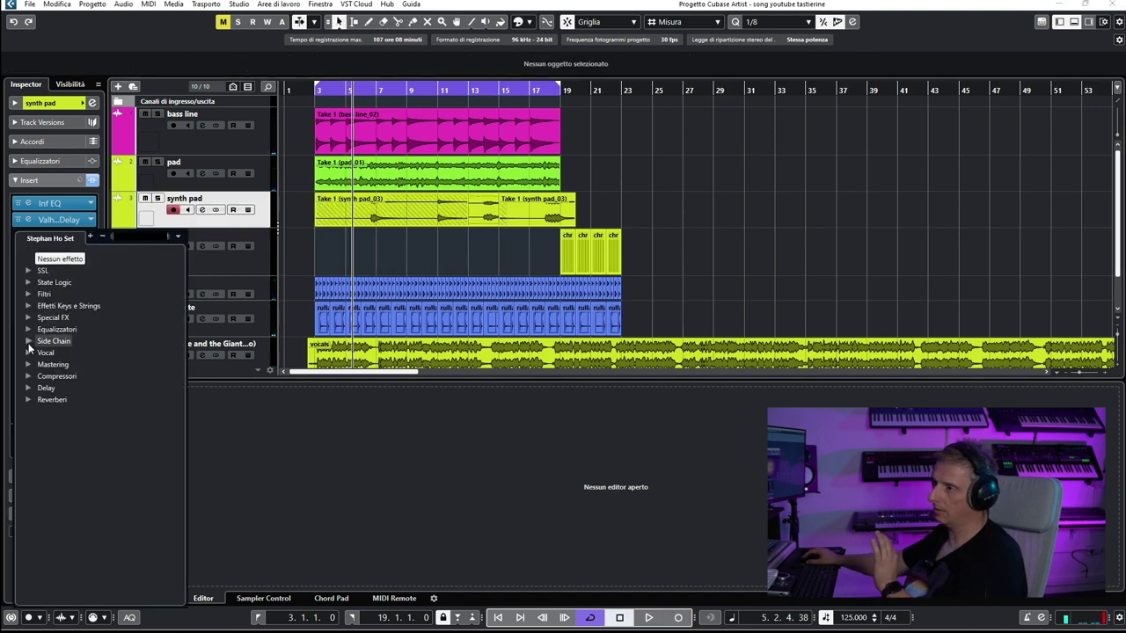
left_click(27, 342)
left_click(54, 364)
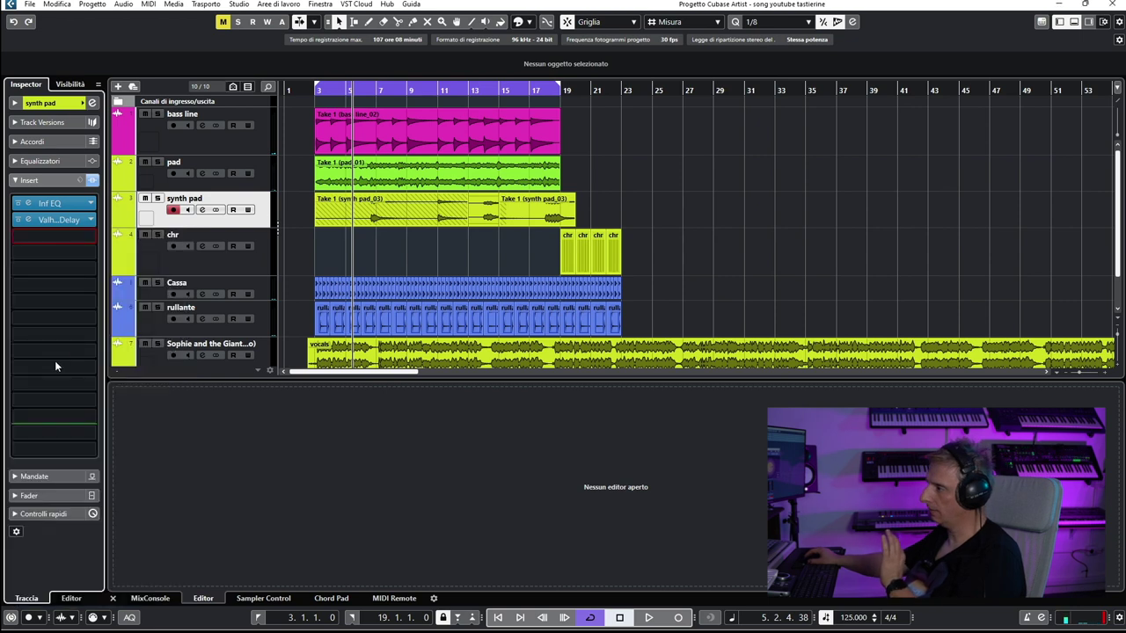
left_click(592, 492)
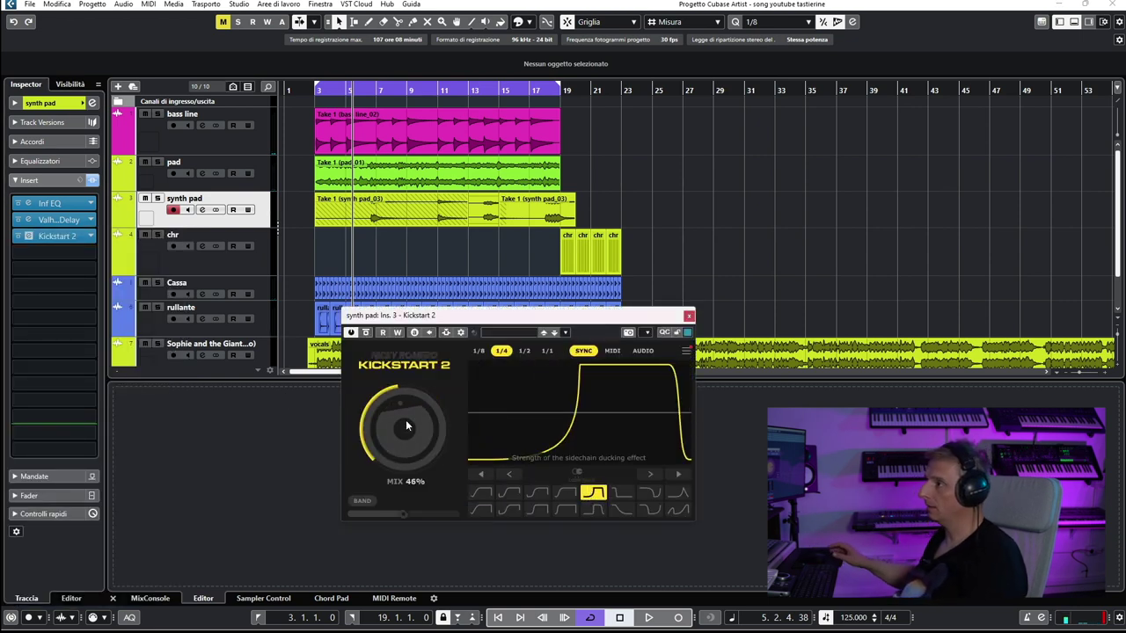
Reduce the synth pad's Kickstart 2 mix to about 24% and set the track's fader to about -3.85 dB.
left_click(360, 256)
key("space")
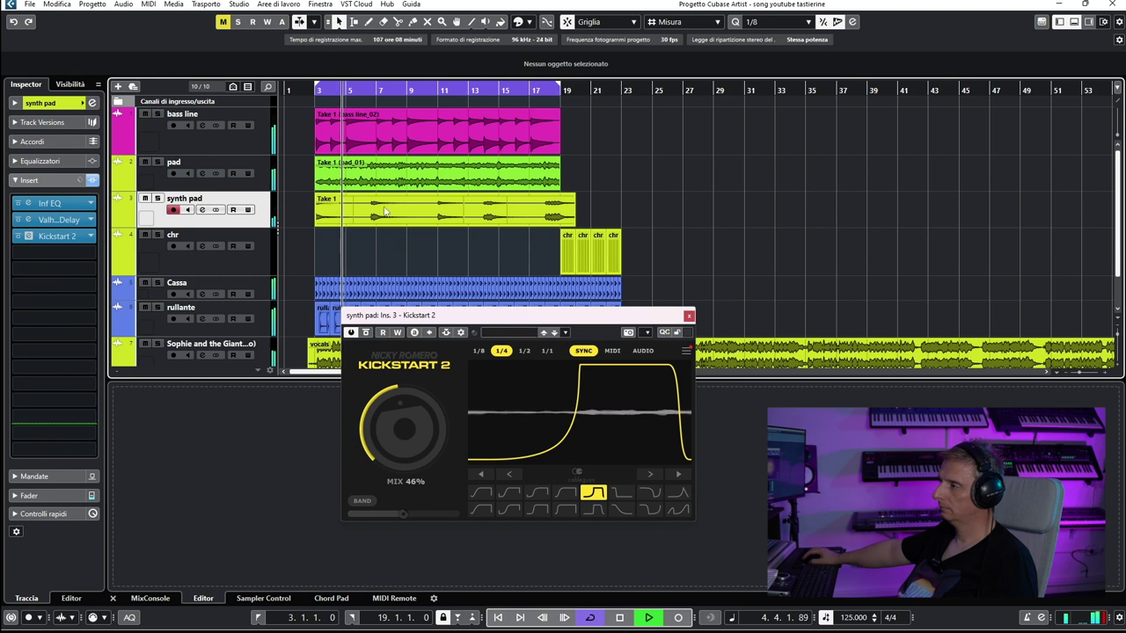
left_click_drag(404, 422, 404, 440)
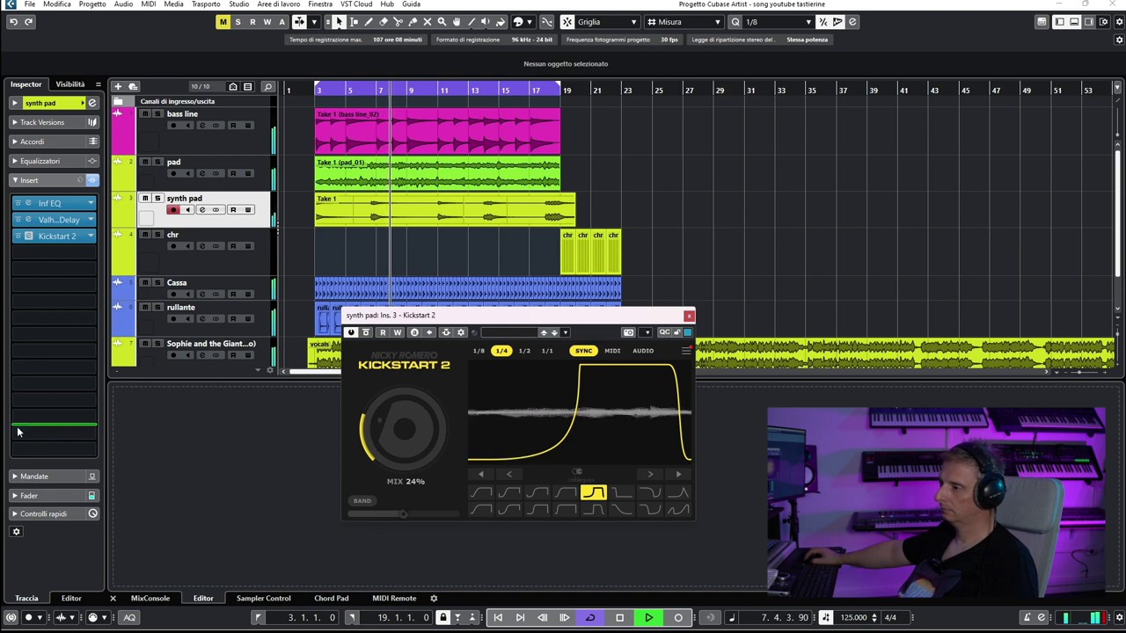
left_click(29, 495)
left_click_drag(41, 343, 41, 336)
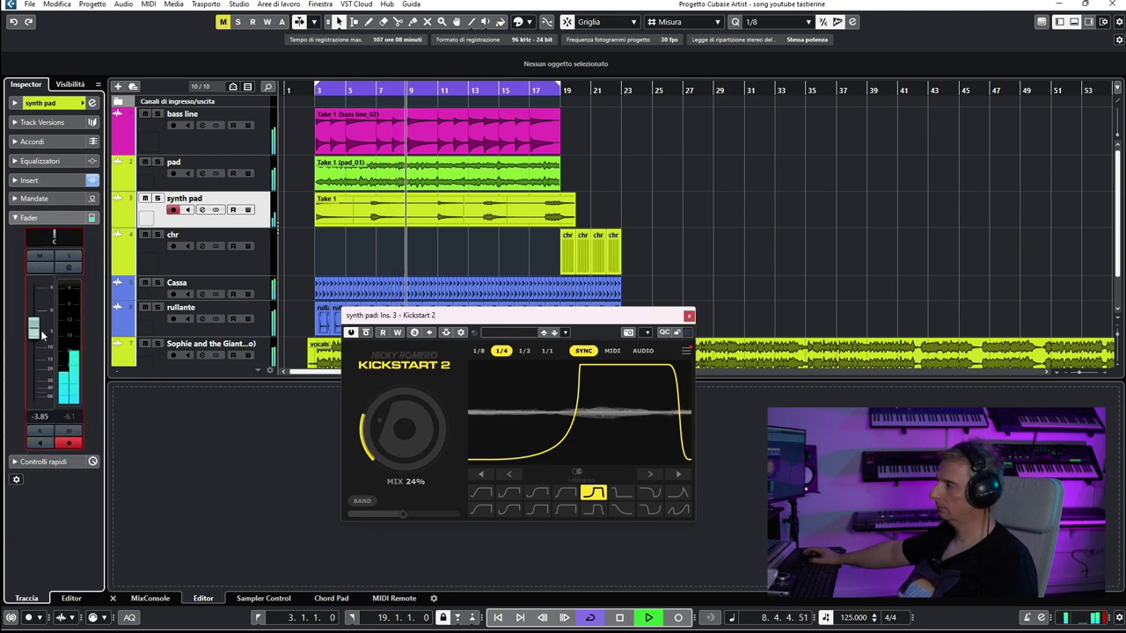
left_click(691, 315)
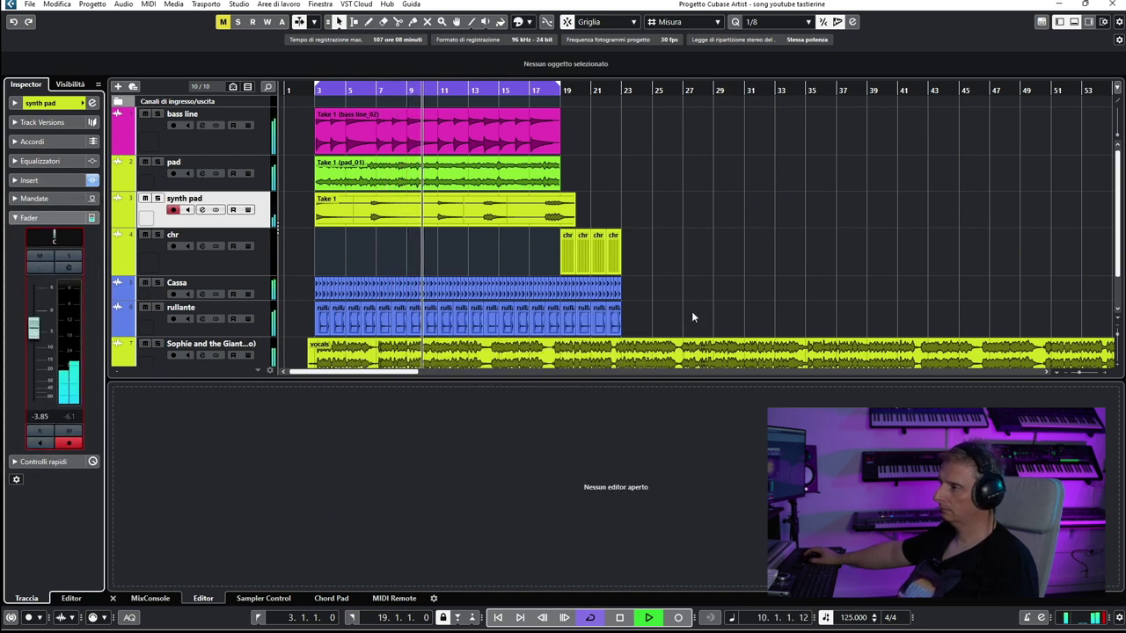
Insert StereoEnhancer between ValhallaDelay and Kickstart 2 on the synth pad and raise its width to about 192%.
scroll(200, 355, "down", 1)
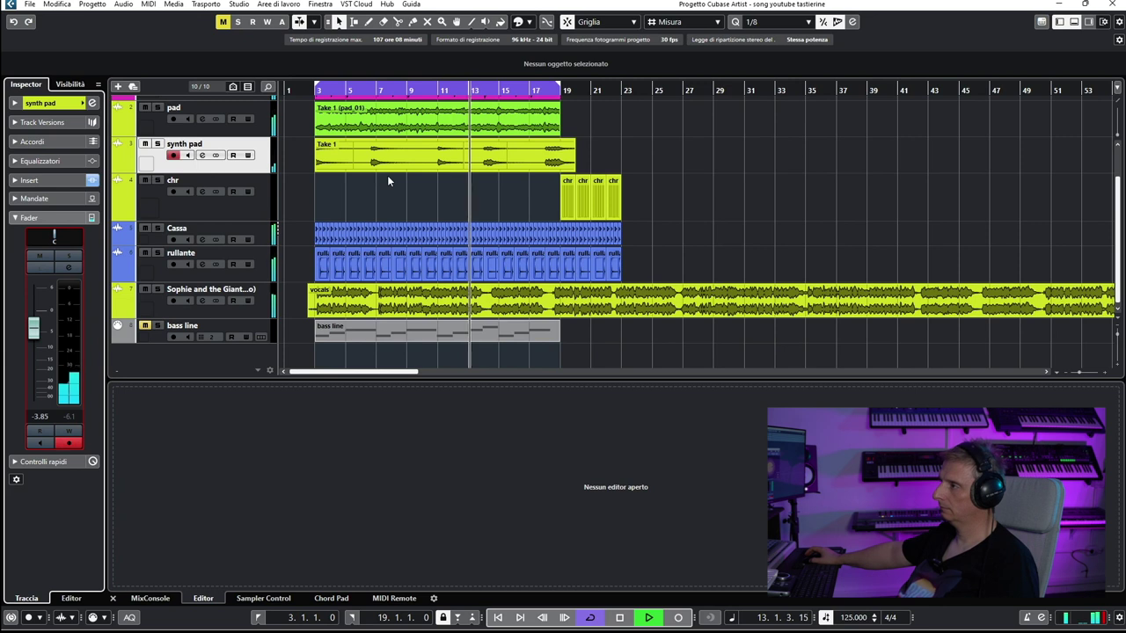
scroll(387, 176, "up", 1)
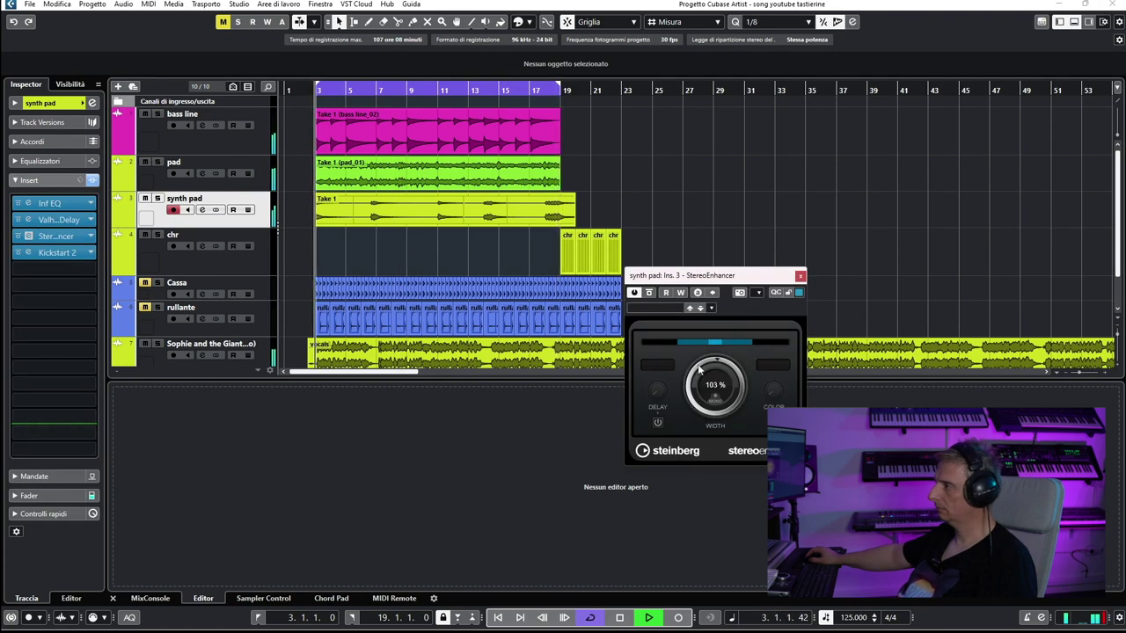
left_click_drag(699, 369, 705, 326)
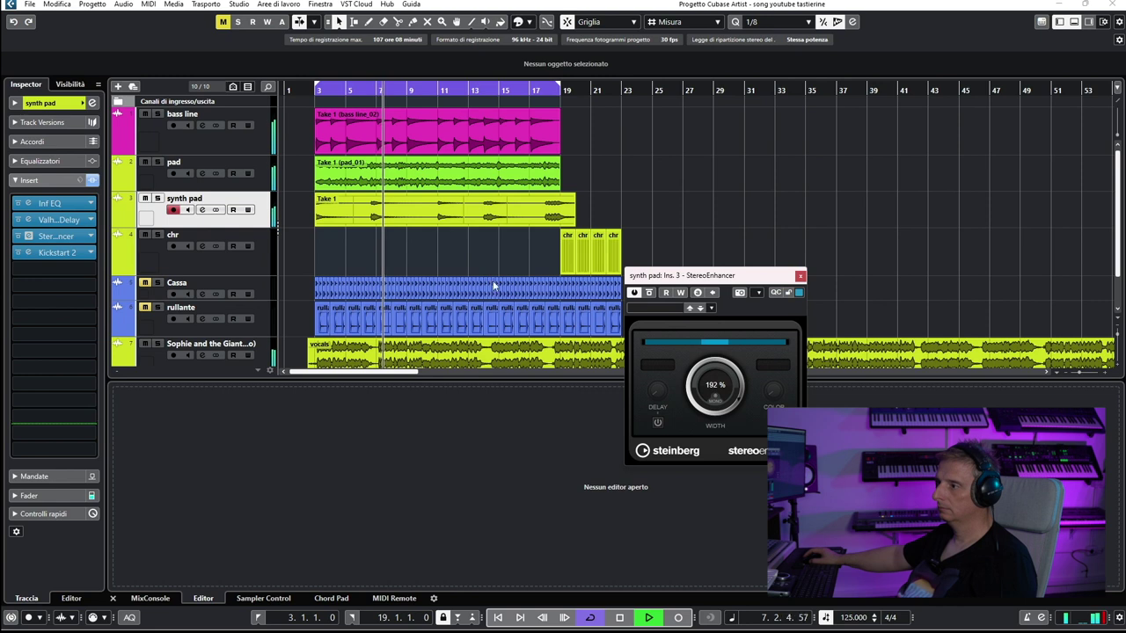
left_click(53, 497)
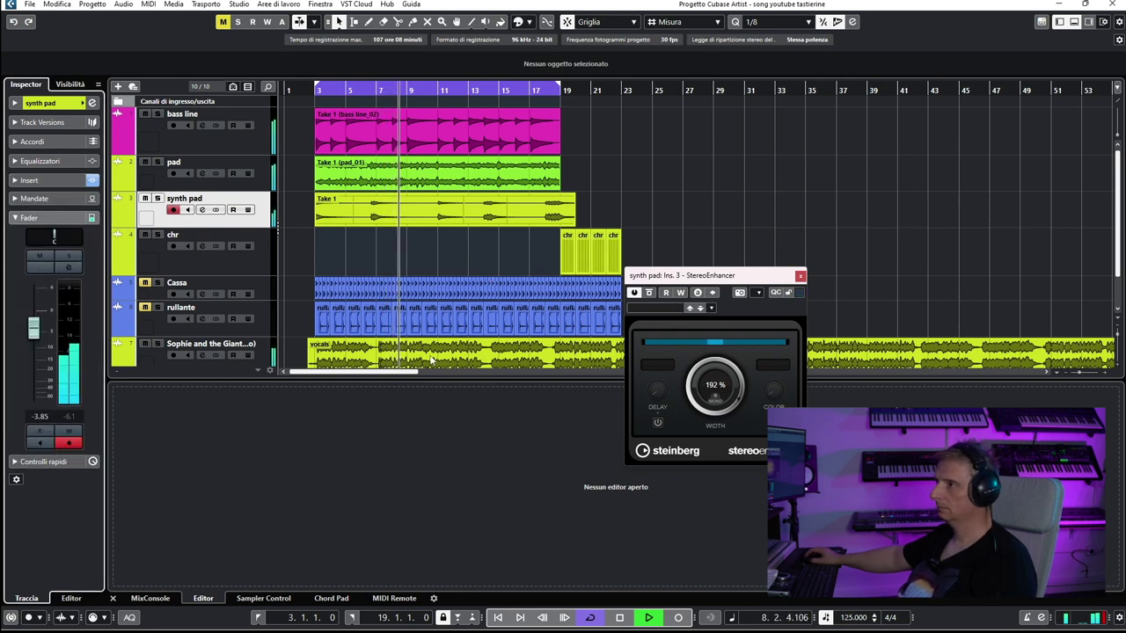
left_click(62, 180)
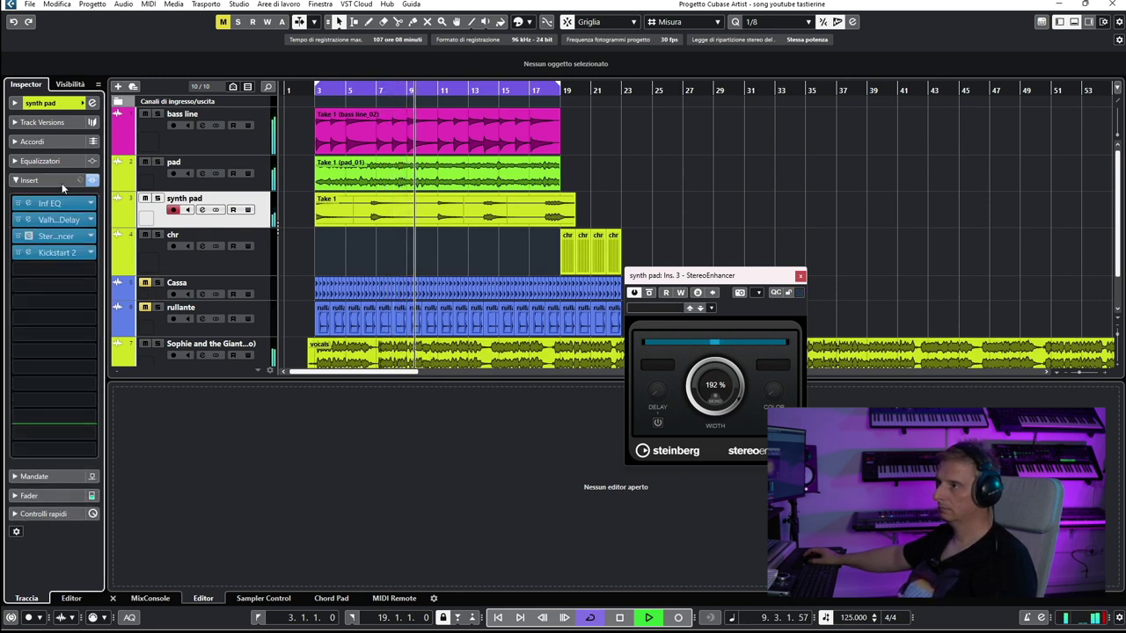
Pan the synth pad track to L30 and set its fader to about -1.78 dB.
left_click(62, 180)
left_click(61, 180)
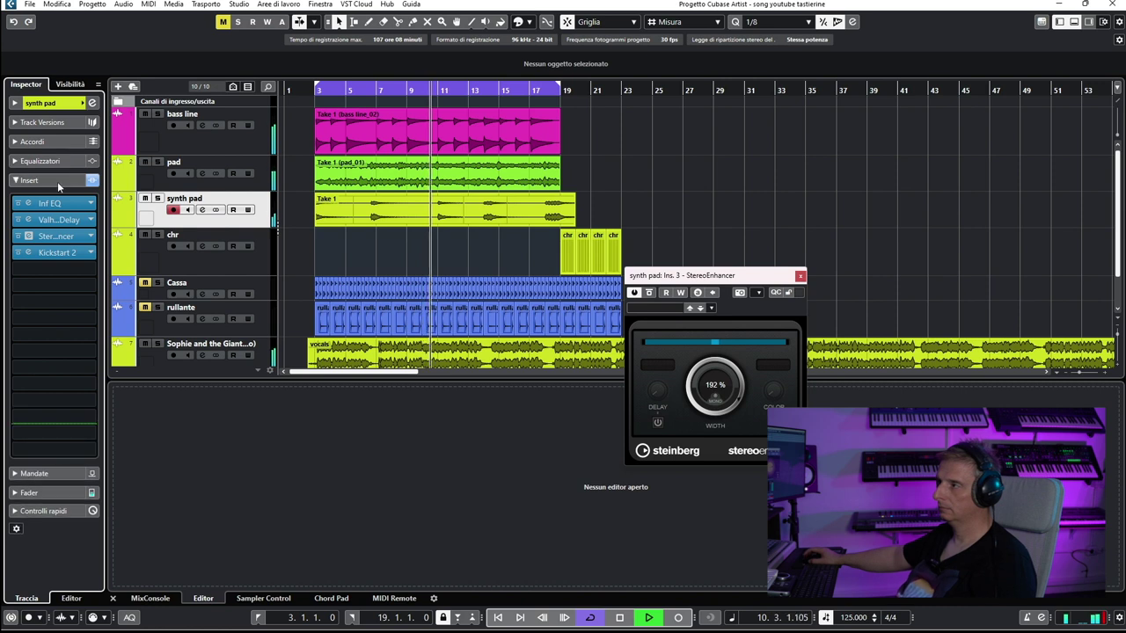
left_click(57, 181)
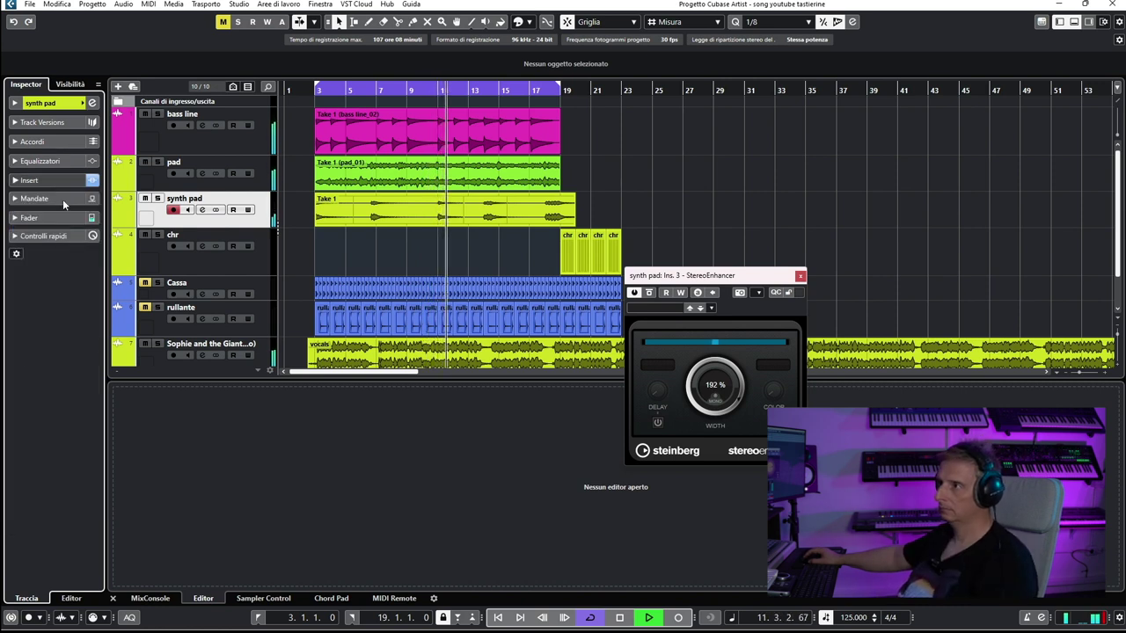
left_click(60, 106)
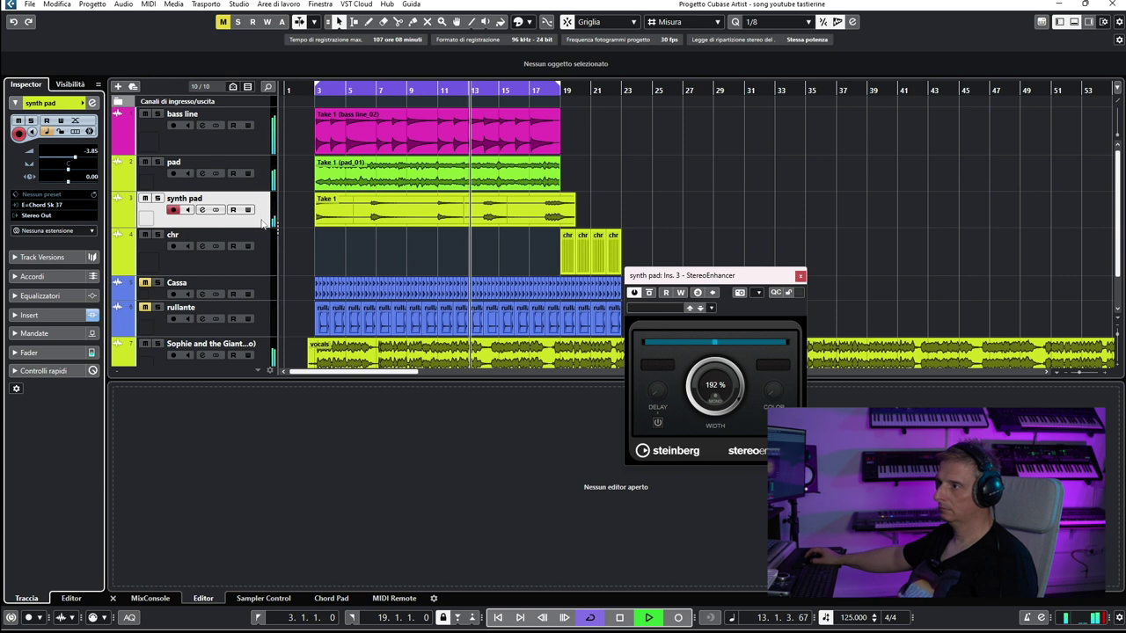
left_click(52, 352)
left_click_drag(57, 236, 44, 237)
left_click_drag(33, 327, 36, 317)
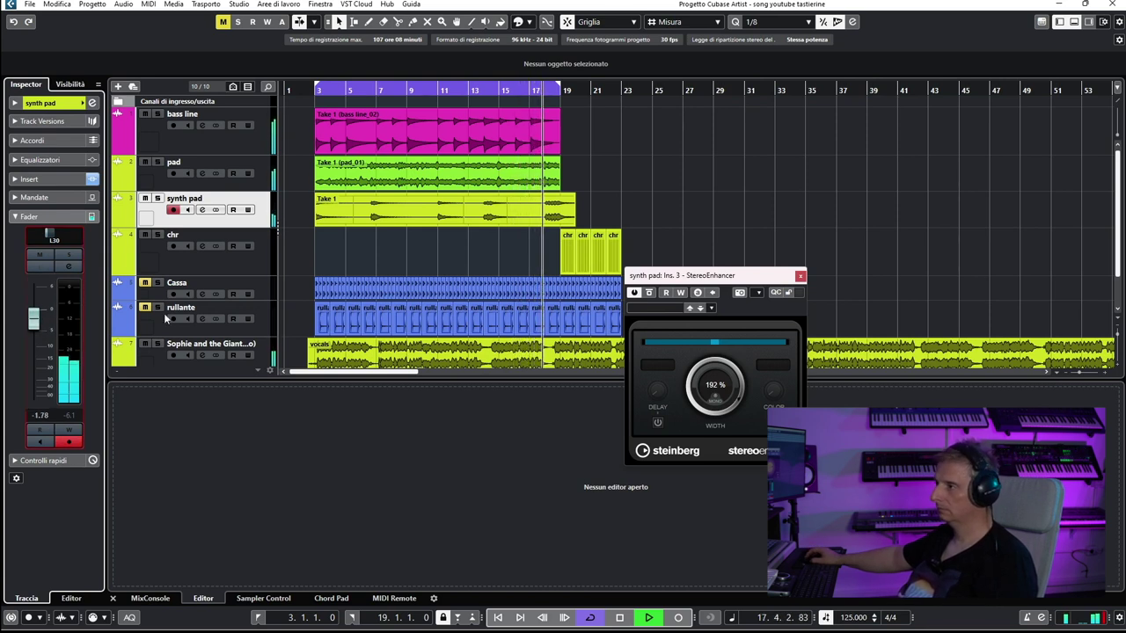
Unmute the rullante and Cassa tracks, close the StereoEnhancer window and stop playback.
left_click(256, 326)
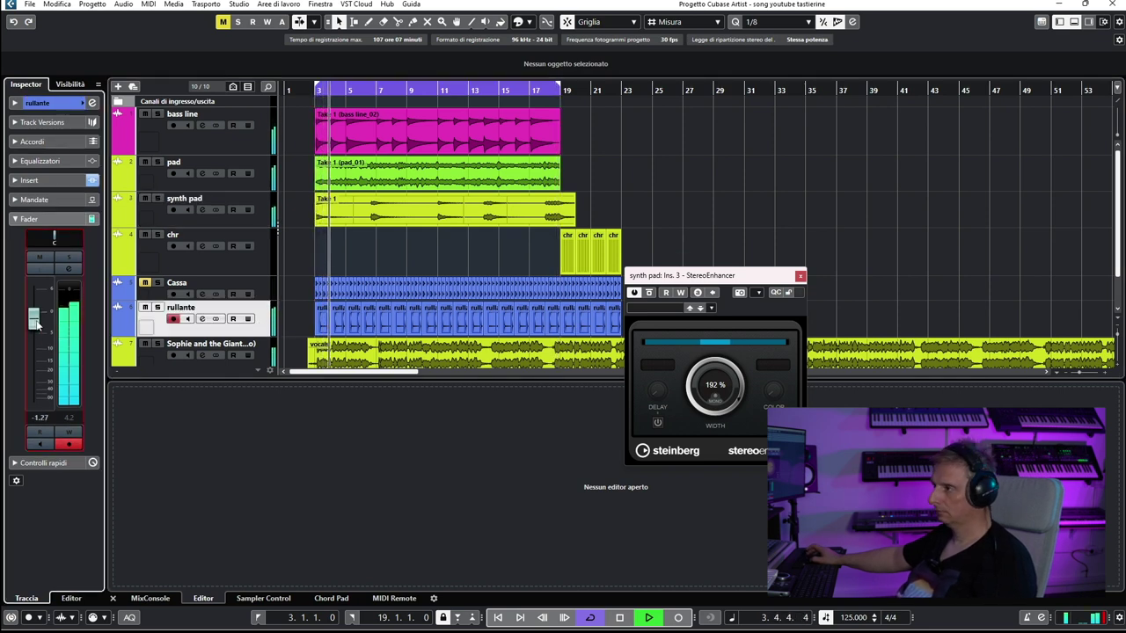
left_click(139, 284)
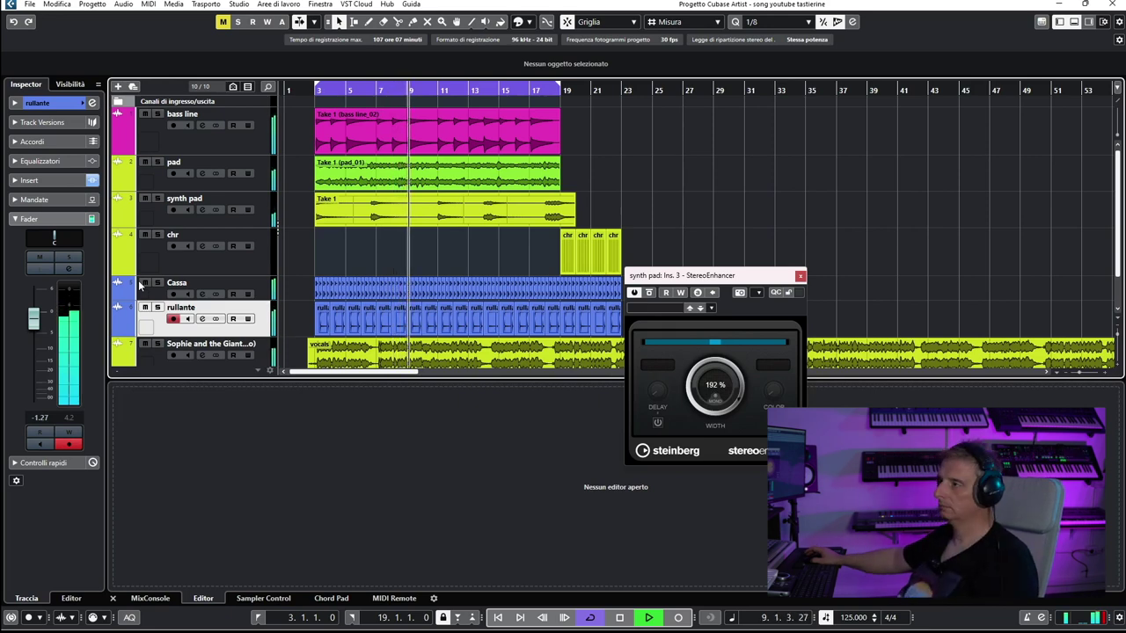
left_click(800, 276)
double_click(567, 251)
key("space")
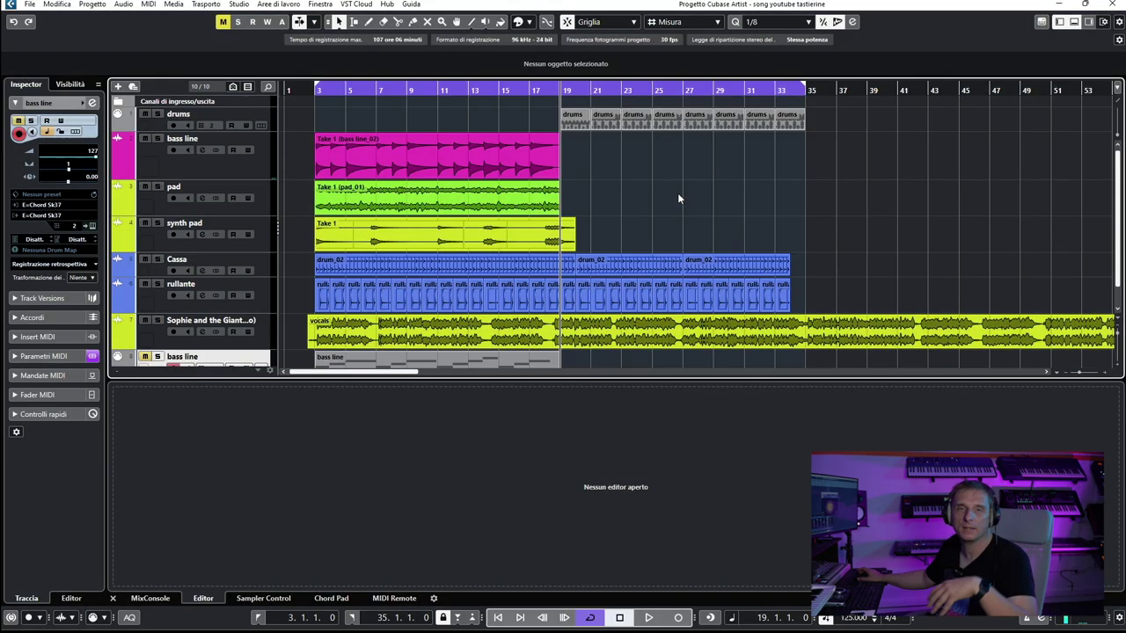
Solo the drums track, open its part in a separate drum editor window and loop playback over bars 21 to 23.
double_click(575, 118)
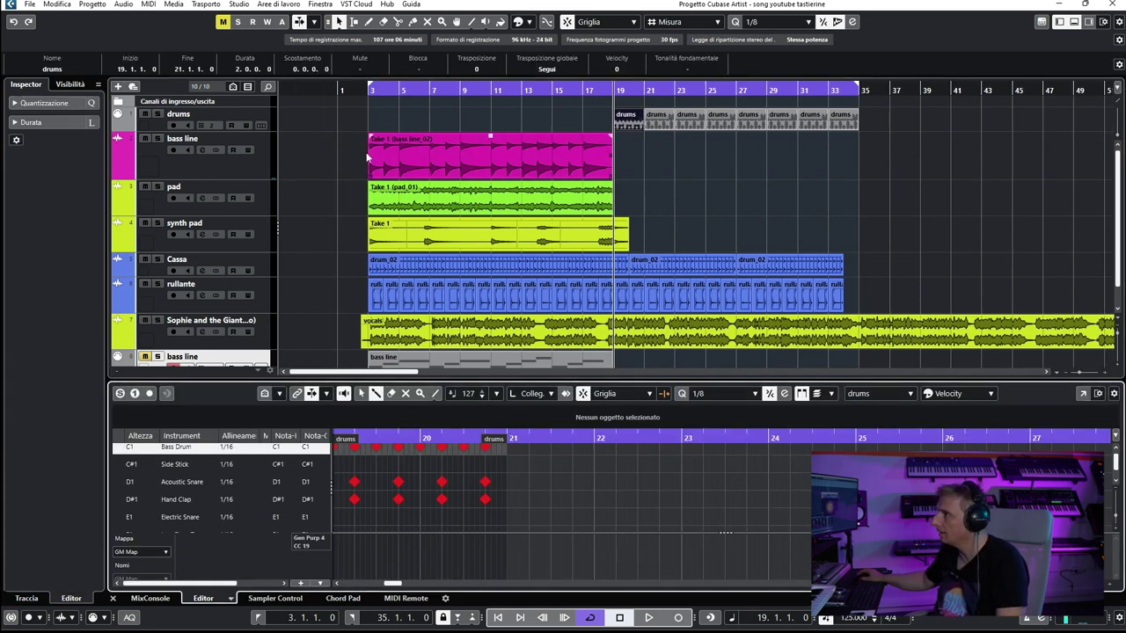
left_click(159, 115)
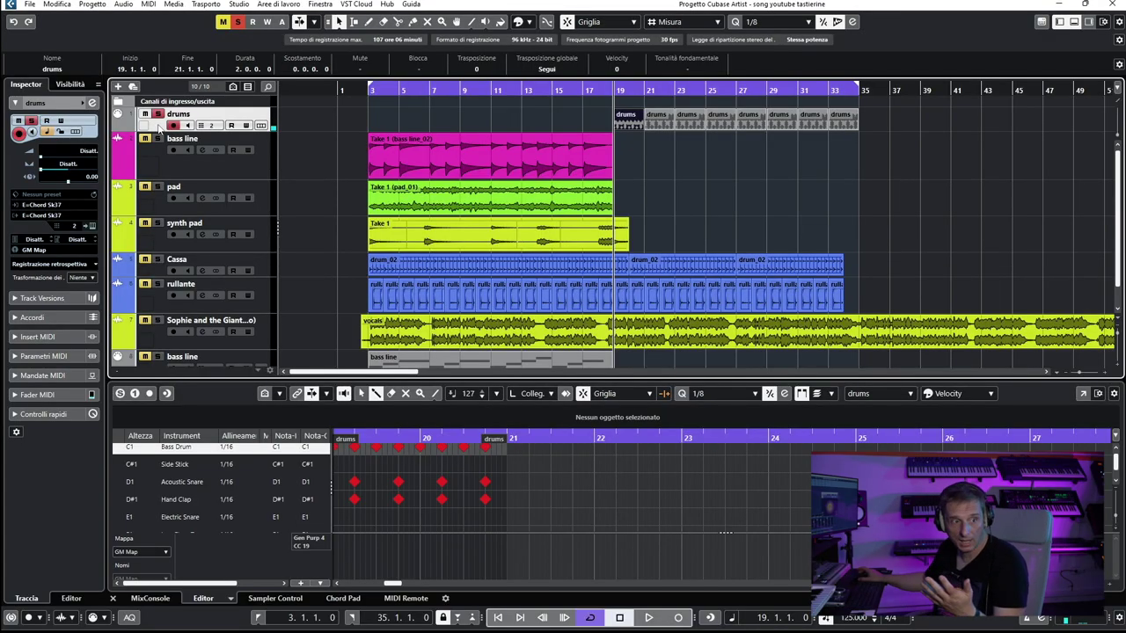
left_click(1097, 393)
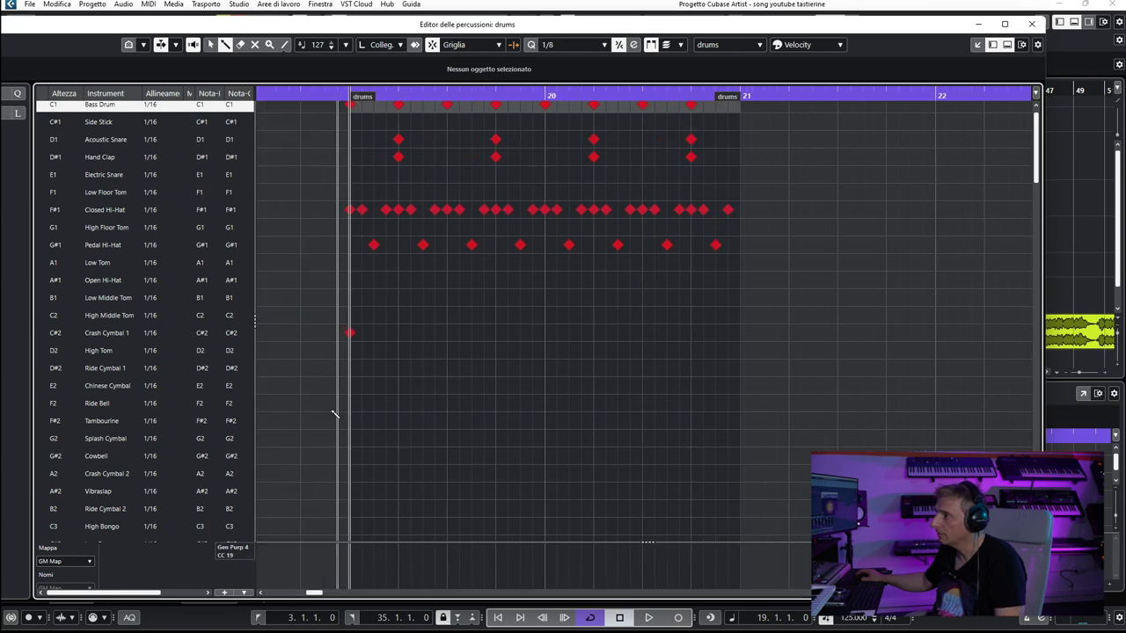
left_click(328, 91)
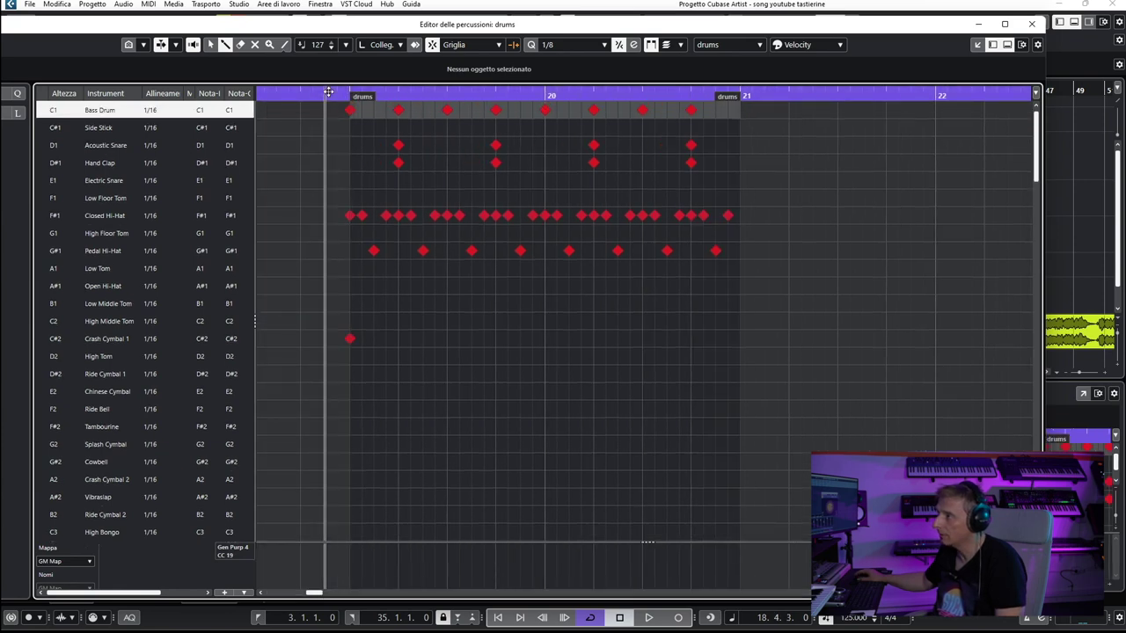
key("shift+g")
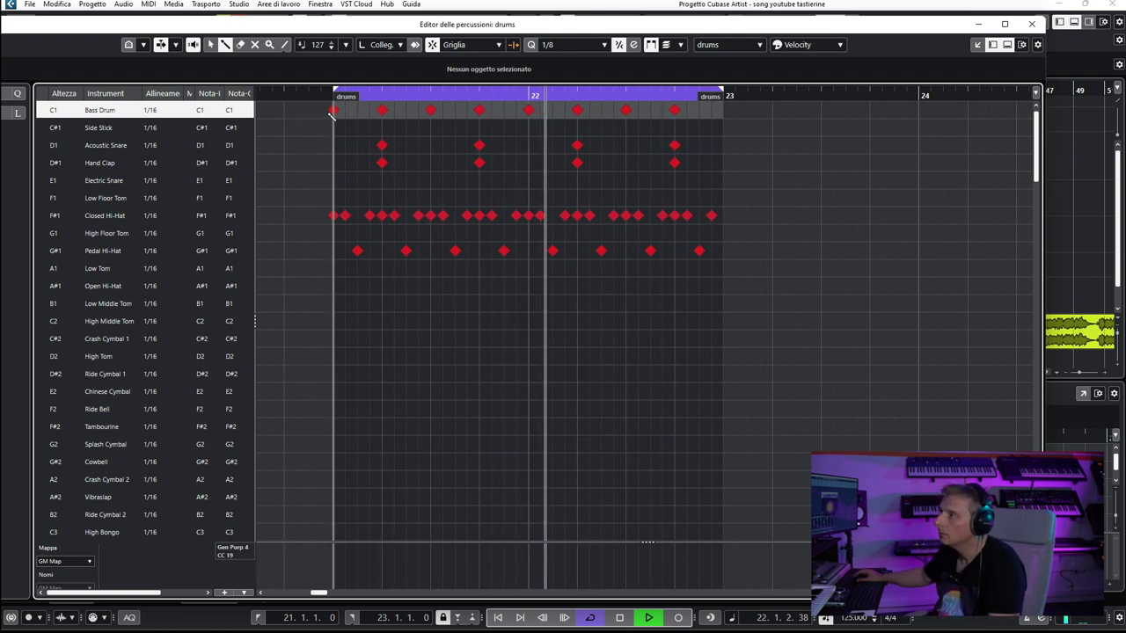
Examine the looped pattern's acoustic snare, hand clap, closed hi-hat and pedal hi-hat notes, and return the drum editor to the project window.
left_click(381, 146)
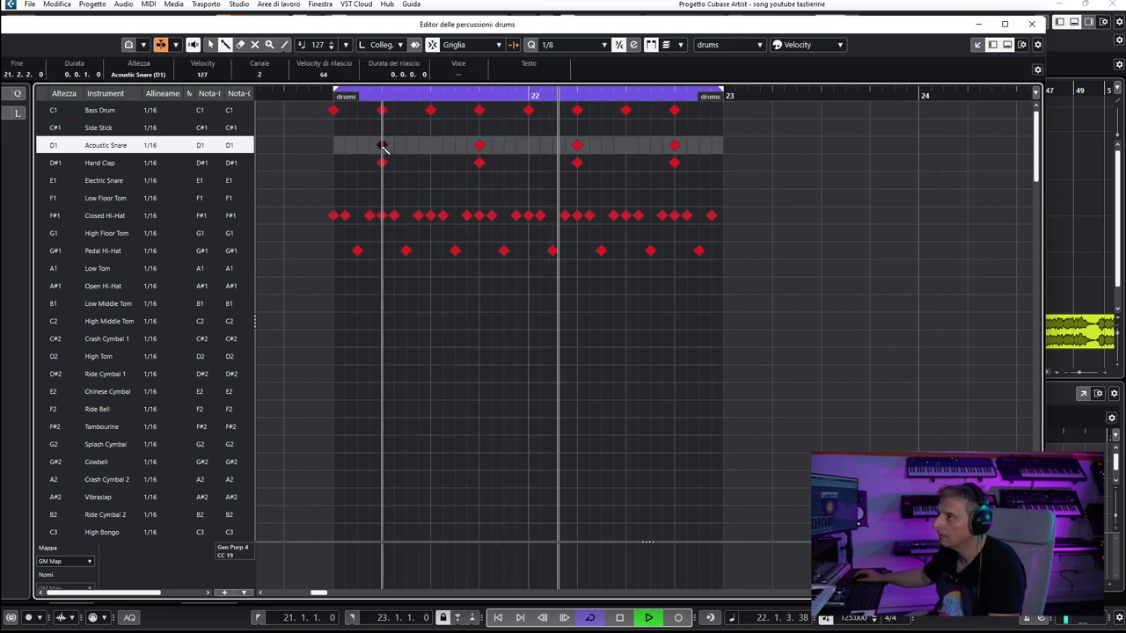
left_click(382, 163)
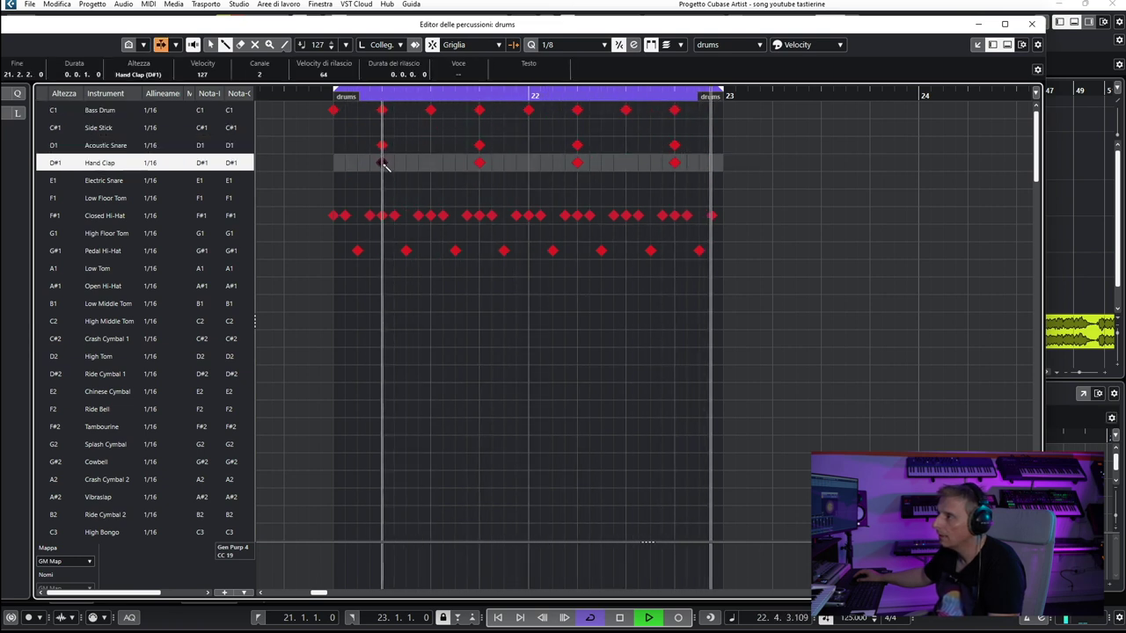
left_click(334, 215)
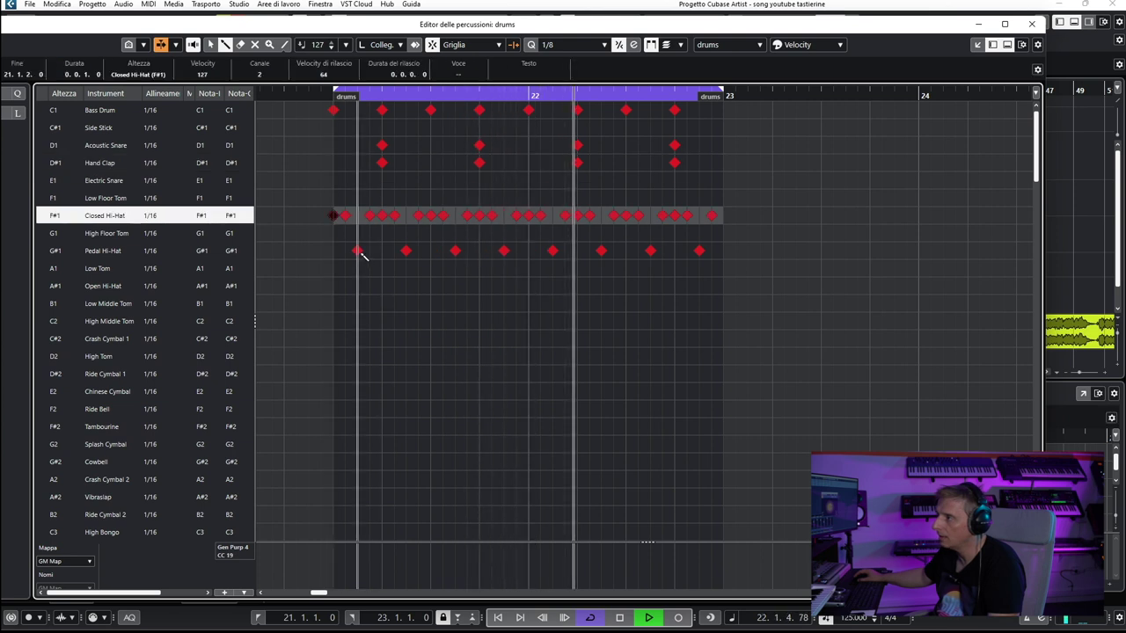
left_click(358, 251)
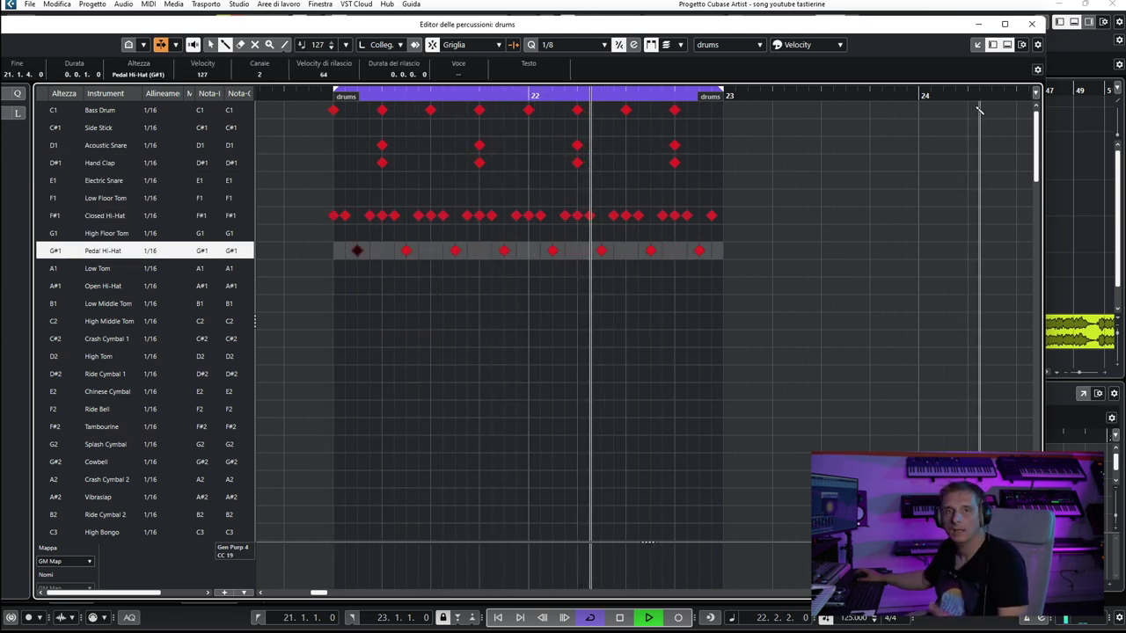
left_click(1039, 40)
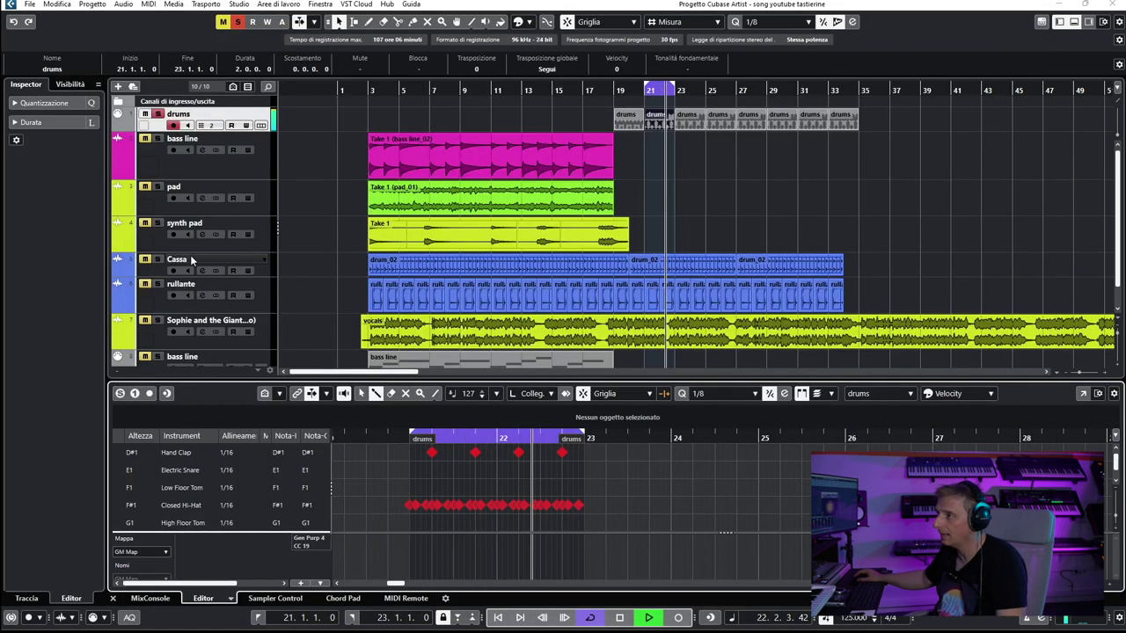
Listen to the Cassa and rullante tracks soloed together with the drums, and stop playback.
left_click(147, 262)
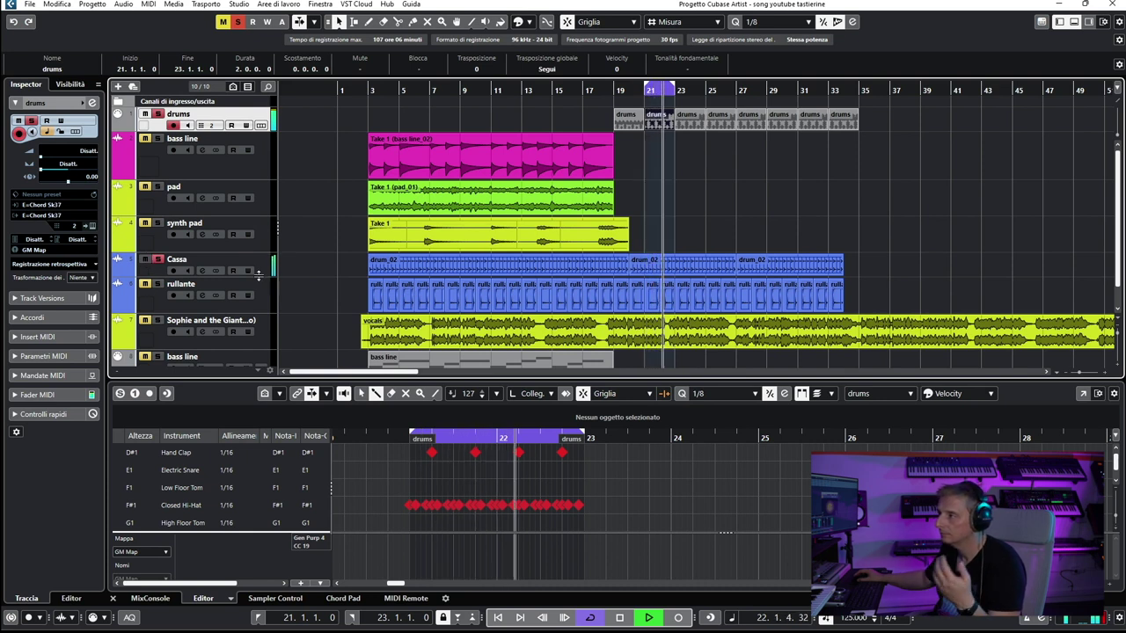
left_click(146, 286)
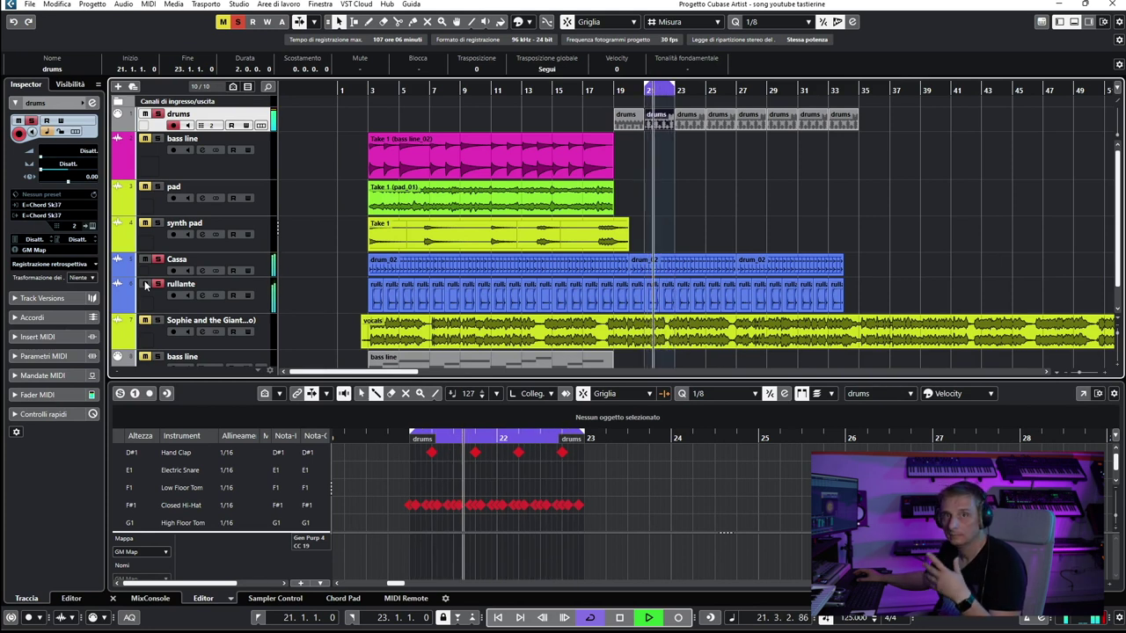
key("space")
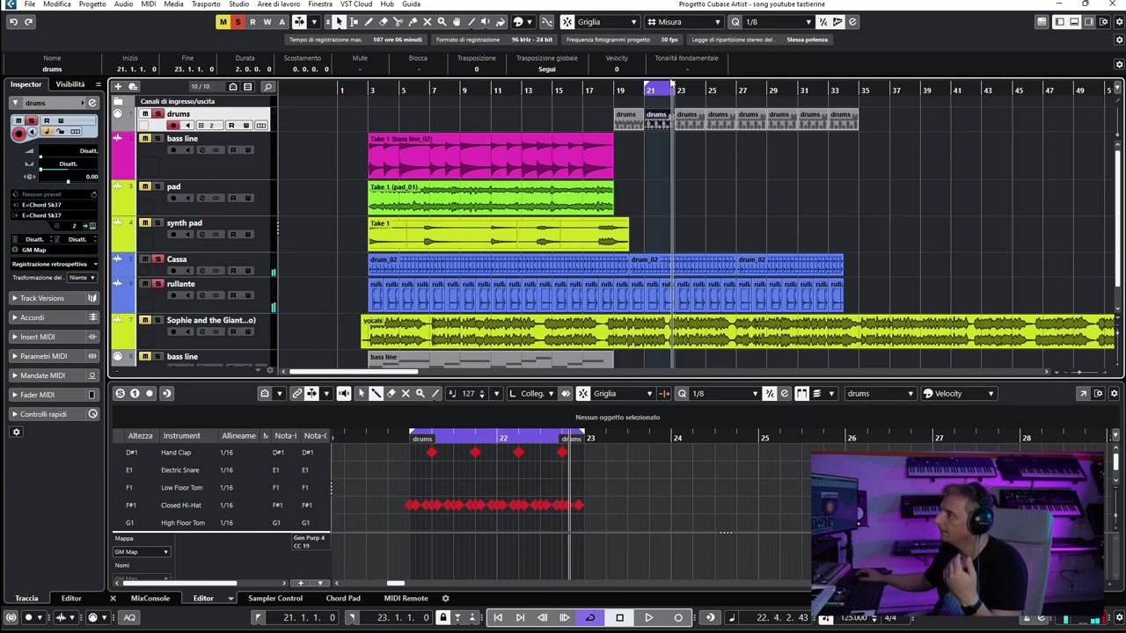
Set the loop range from bar 3 to bar 35 and play the unsoloed arrangement through the drums' entry at bar 19.
left_click(595, 104)
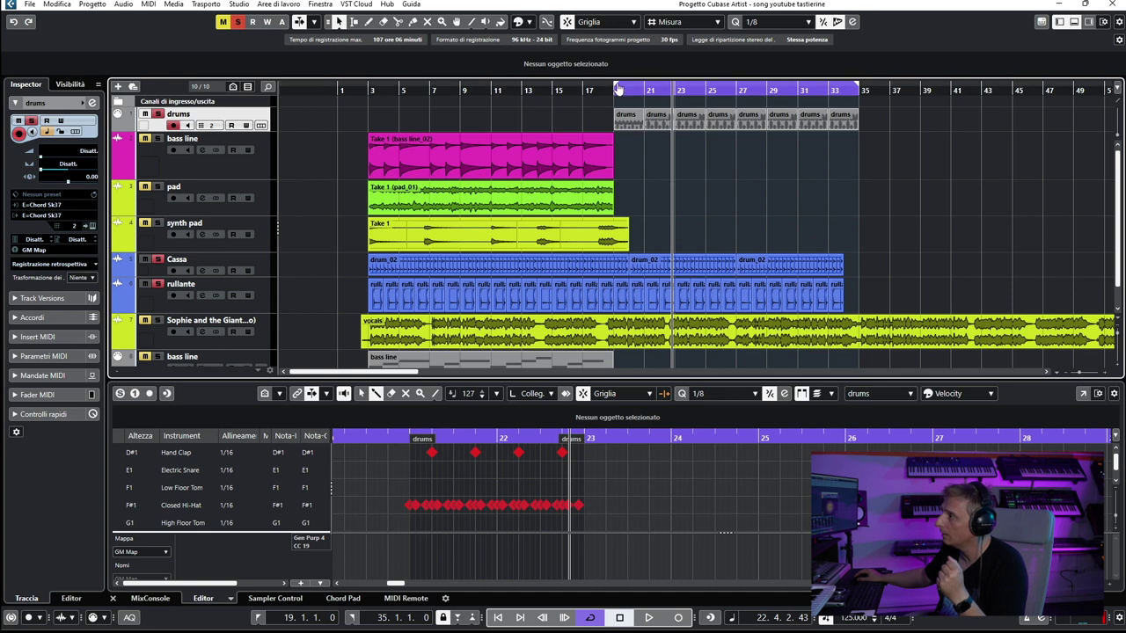
left_click_drag(614, 88, 407, 91)
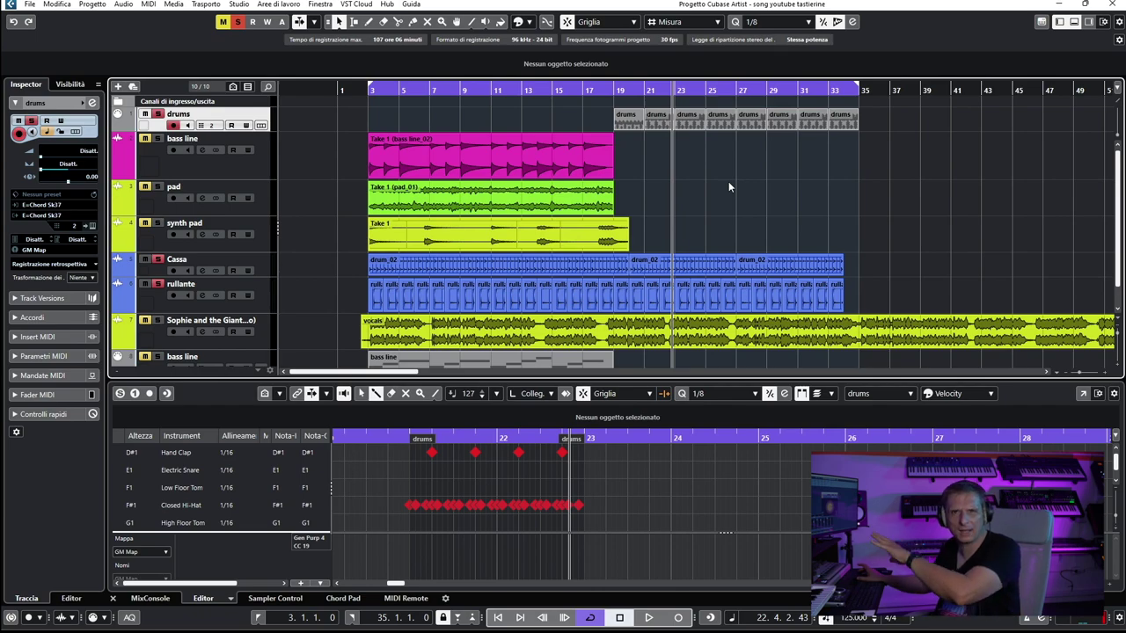
key("space")
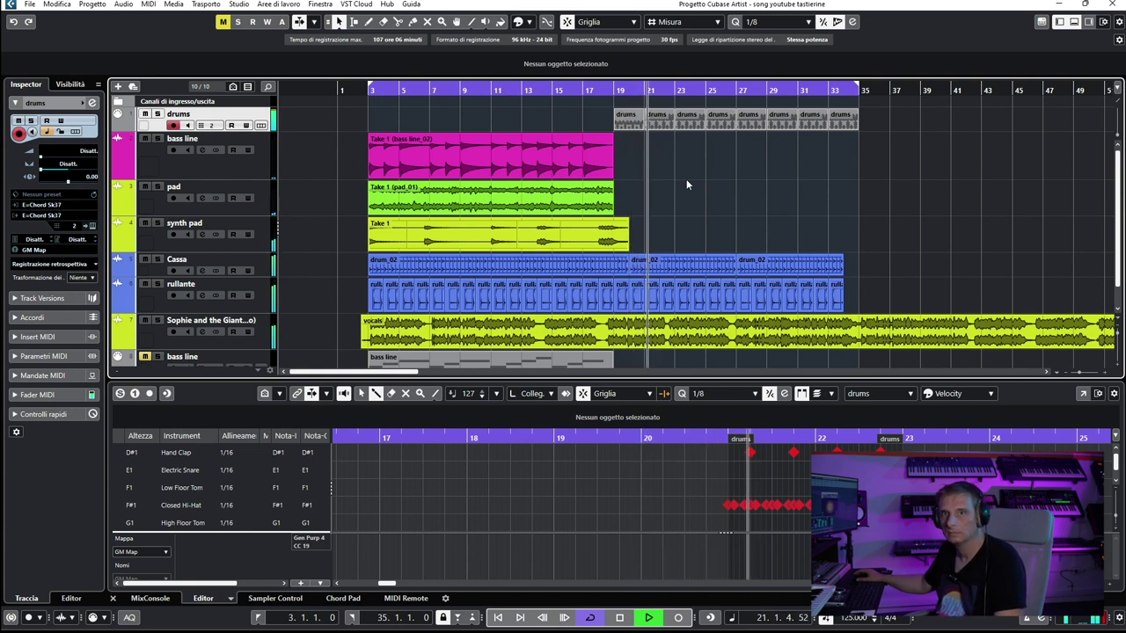
left_click(619, 618)
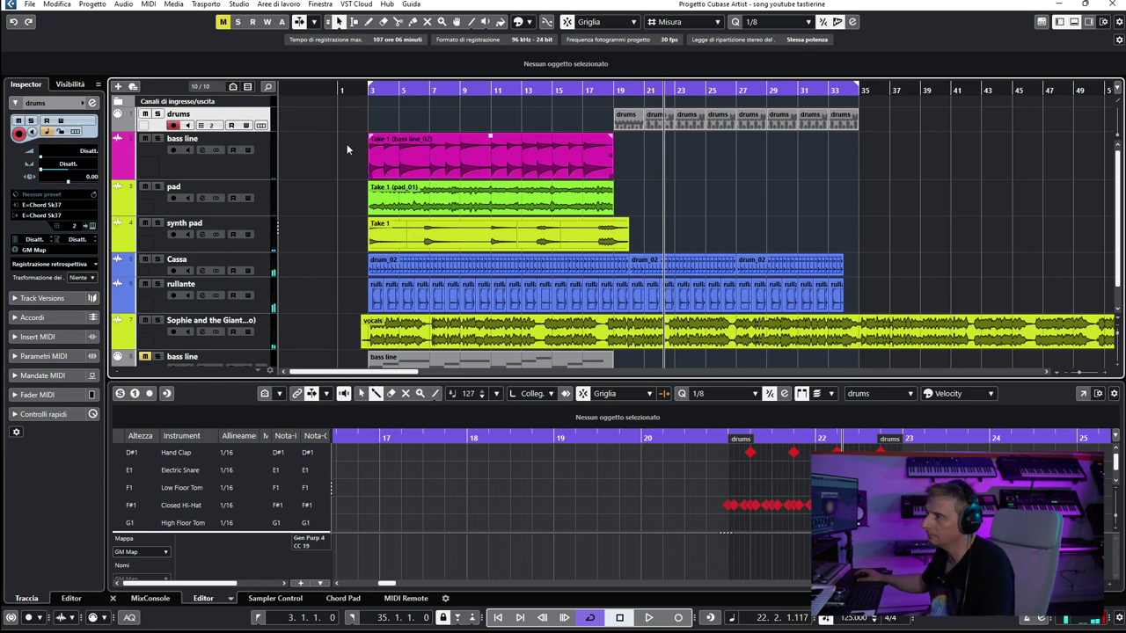
Add a stereo audio track named Fill Drum below the bass line, with Yamaha Pss-F30 as its input.
left_click(242, 167)
right_click(247, 167)
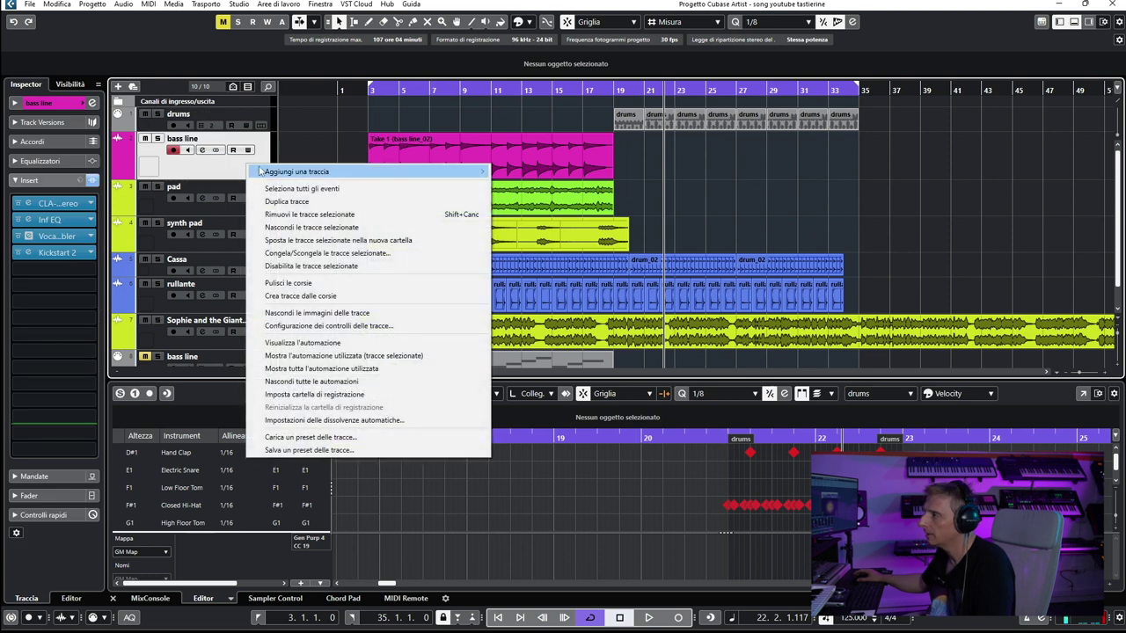
mouse_move(298, 174)
left_click(563, 178)
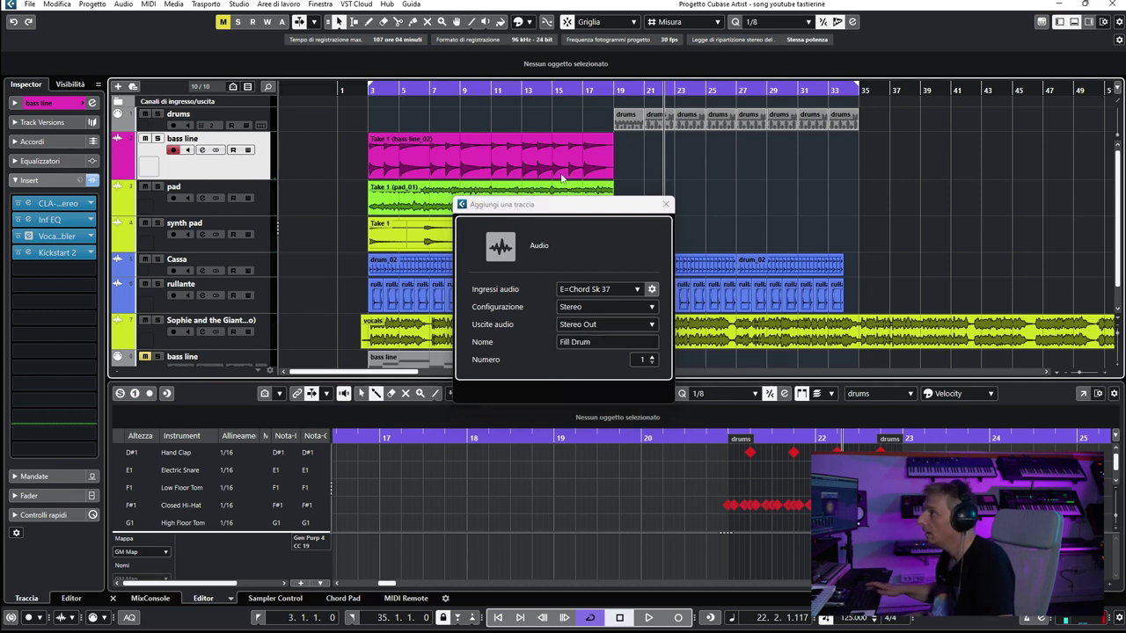
key("Return")
Record a drum fill on the Fill Drum track from about bar 15 to past bar 19, and play it back from bar 17.
key("KP_Multiply")
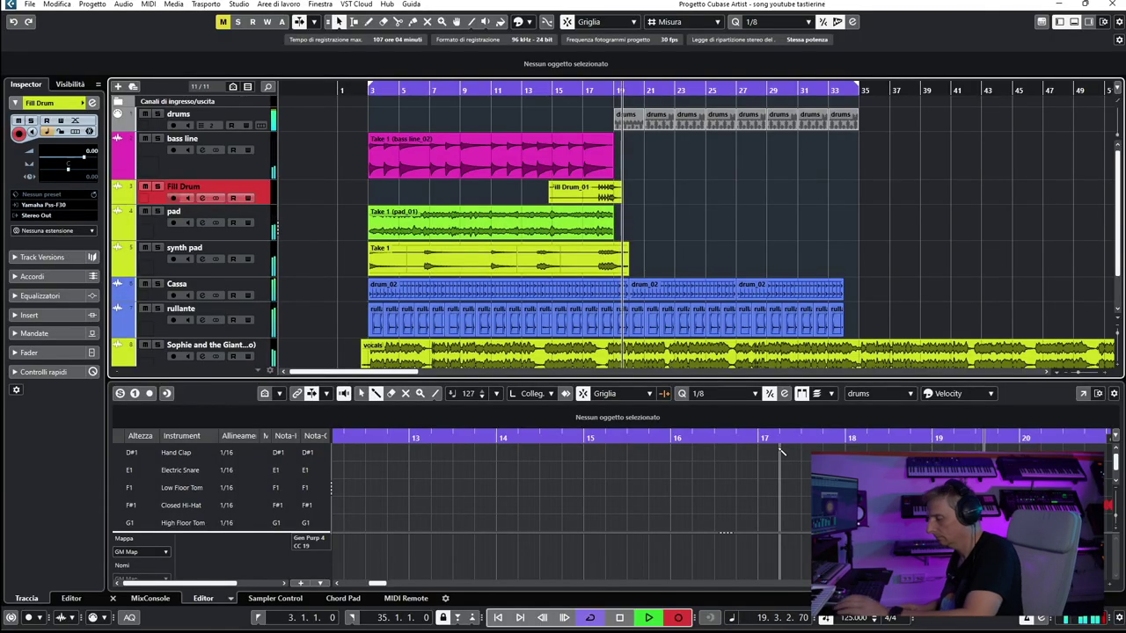
key("space")
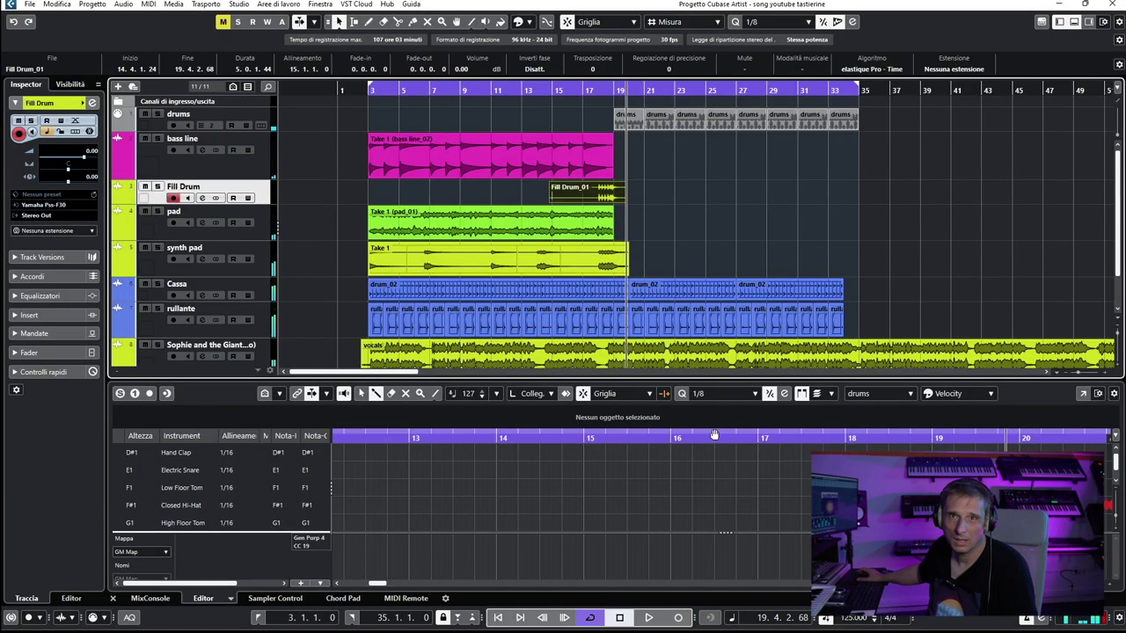
left_click(583, 89)
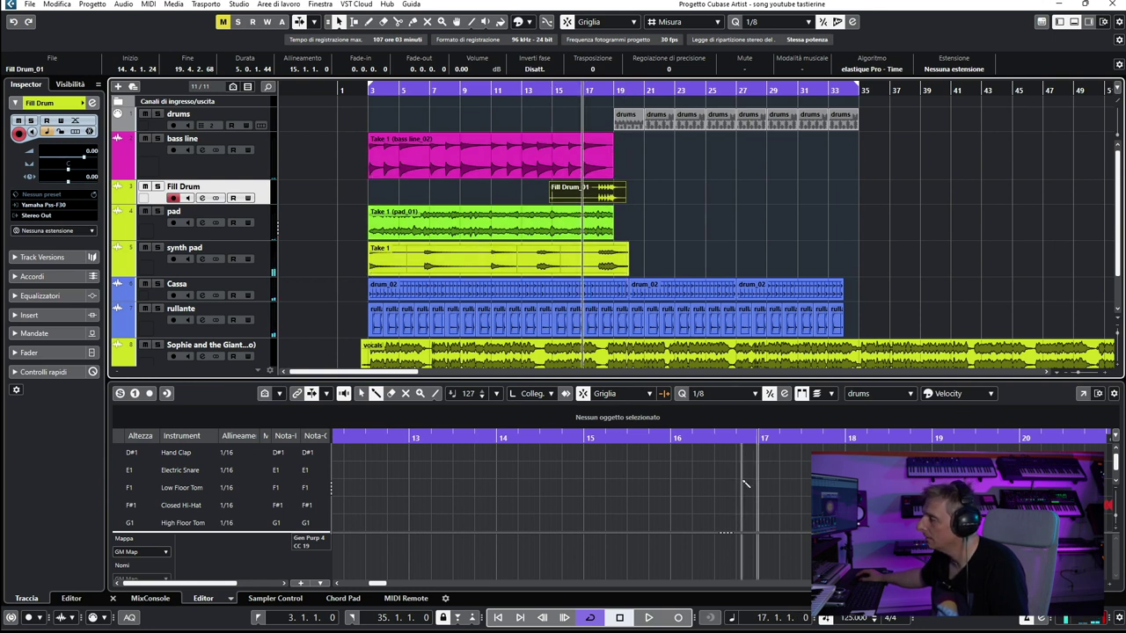
left_click(657, 620)
left_click(691, 200)
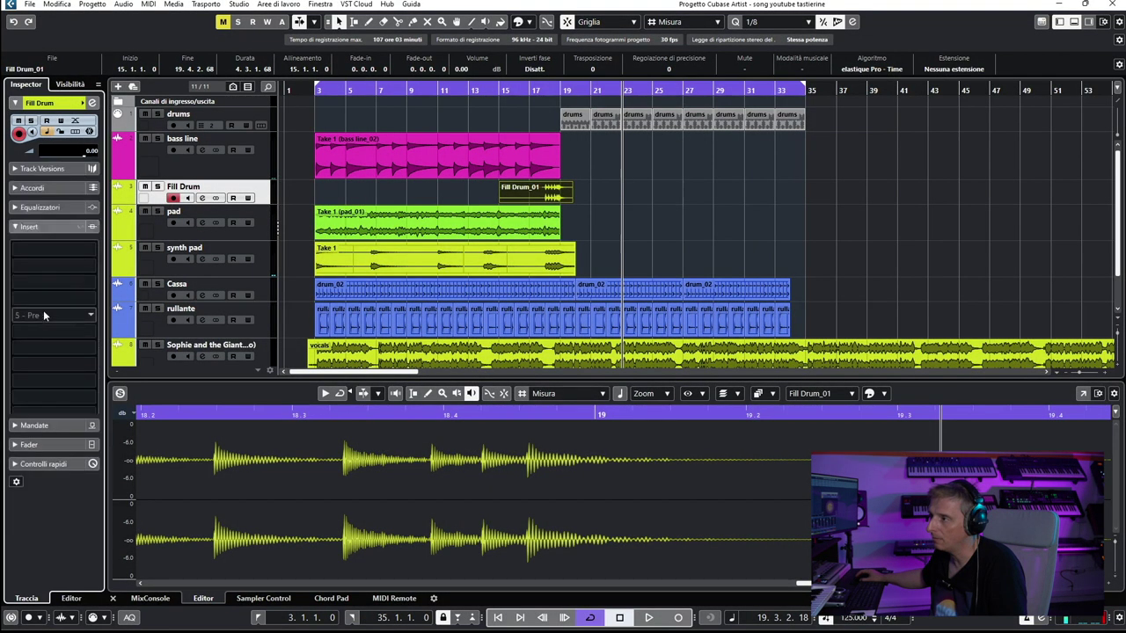
Insert Inf EQ on the Fill Drum track and shape a bell boost of about 9.28 dB at 792 Hz.
left_click(92, 203)
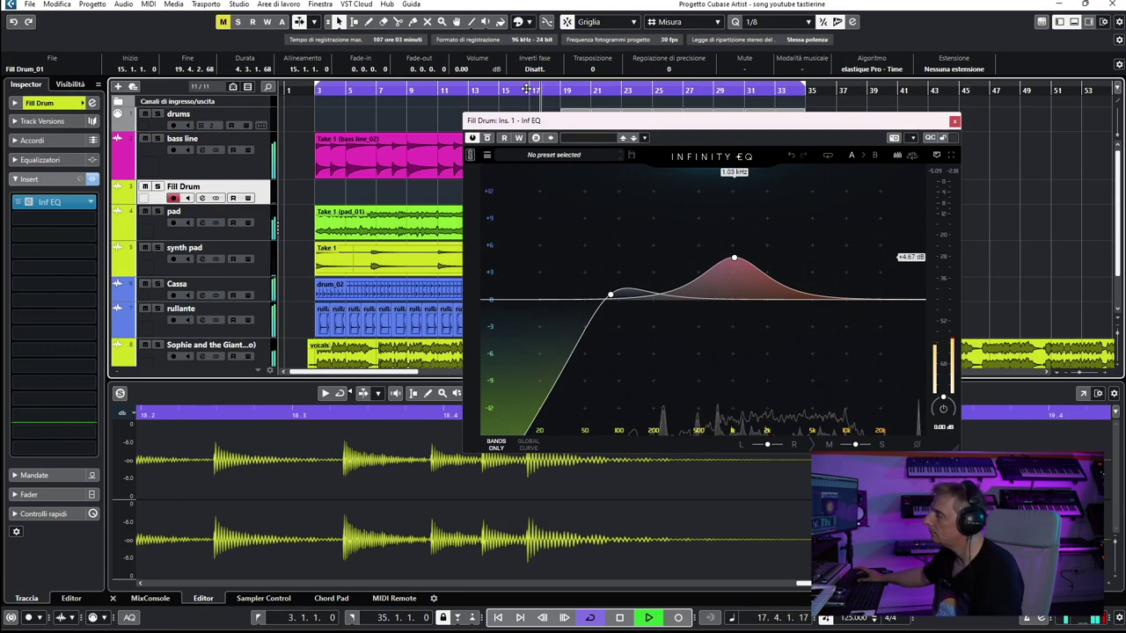
mouse_move(734, 259)
left_click_drag(735, 259, 692, 216)
left_click(532, 90)
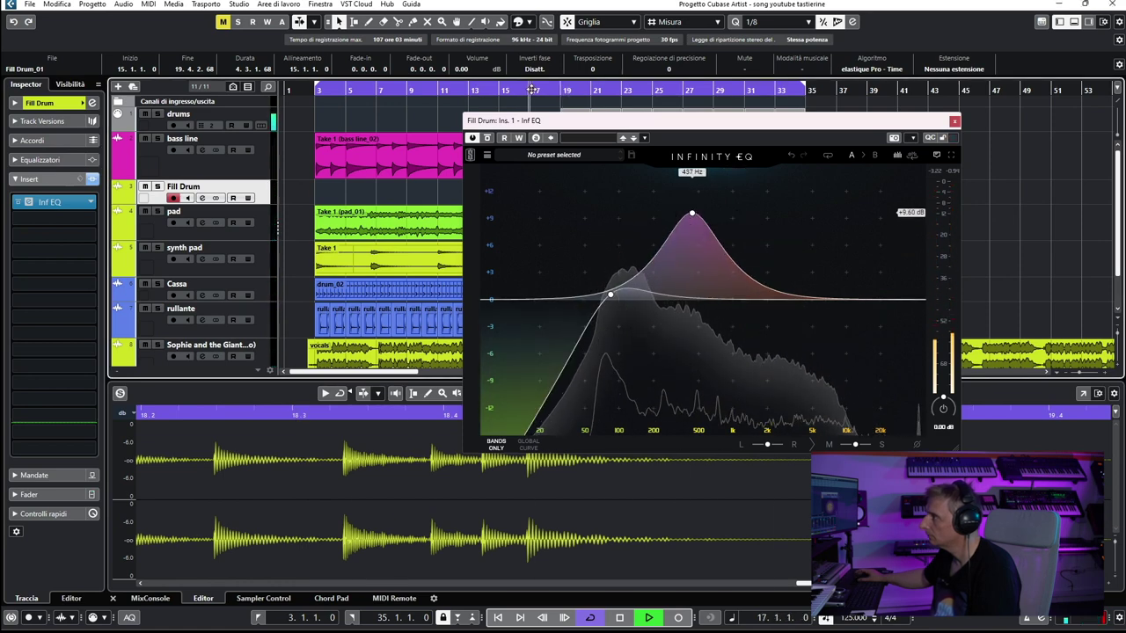
mouse_move(692, 213)
left_click_drag(692, 212, 721, 216)
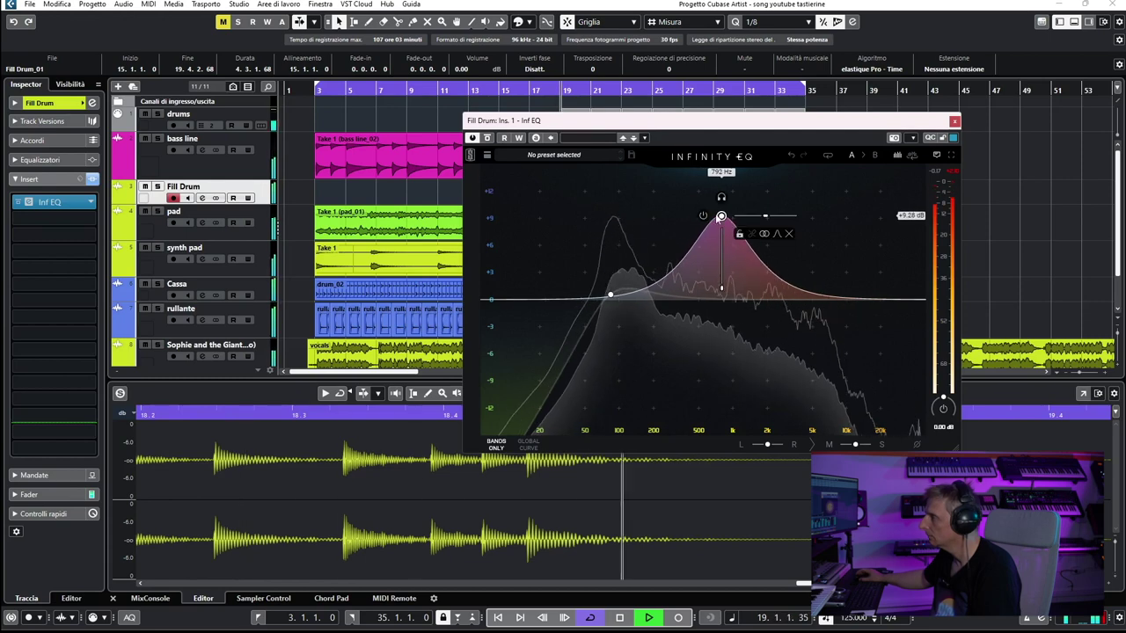
Shape a steep low cut at 184 Hz in Inf EQ on the Fill Drum track and lower the bell boost.
left_click_drag(610, 294, 649, 299)
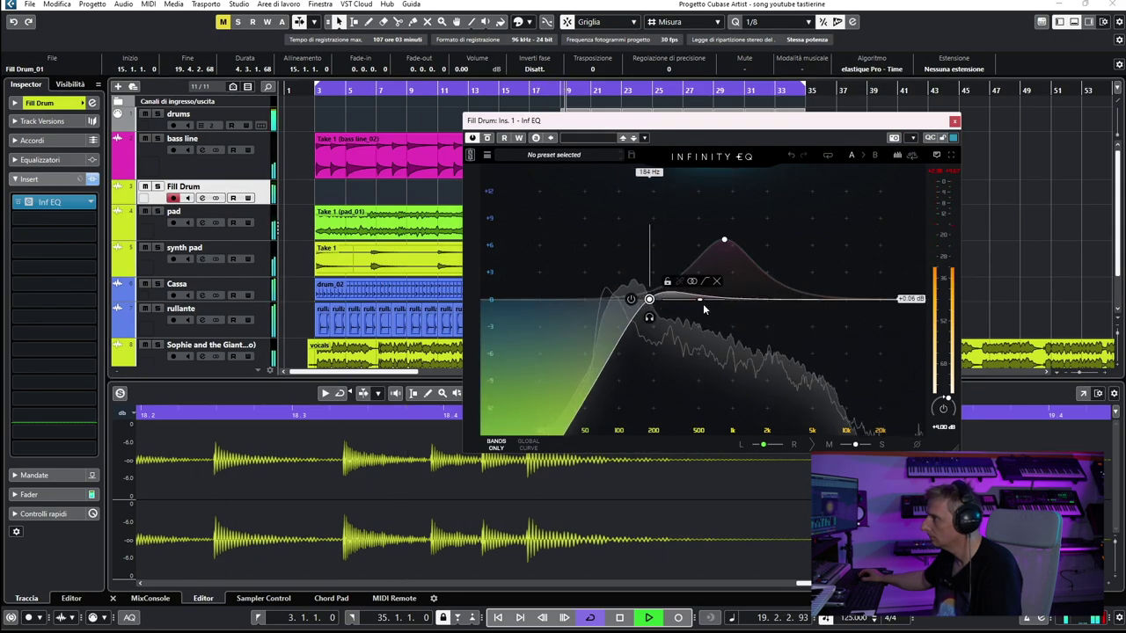
left_click(519, 92)
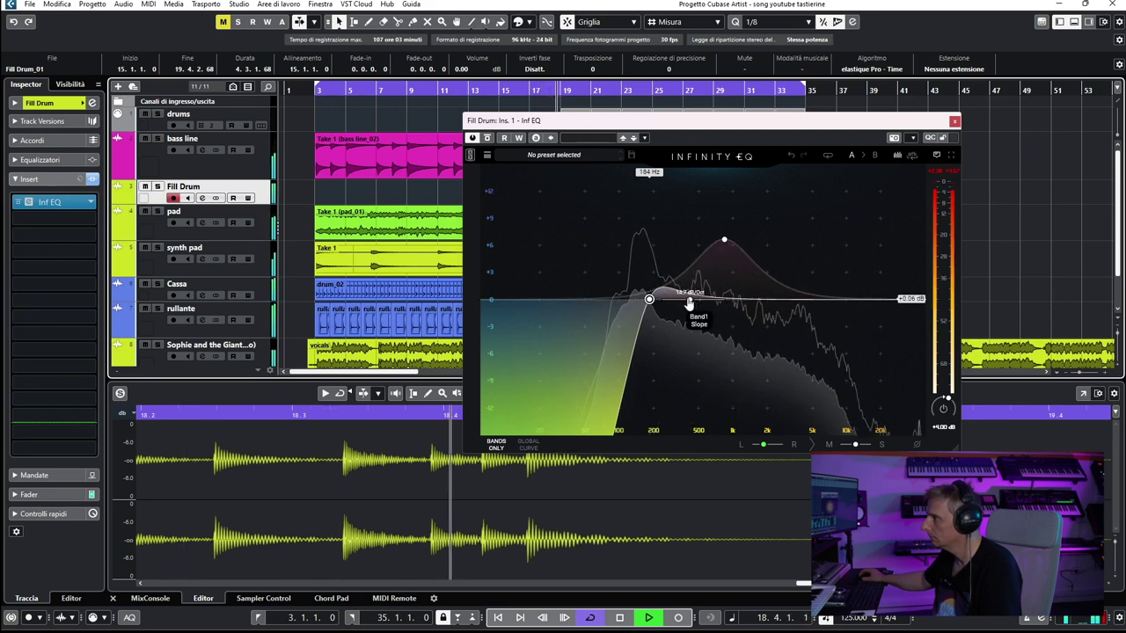
mouse_move(649, 301)
left_click(954, 120)
key("space")
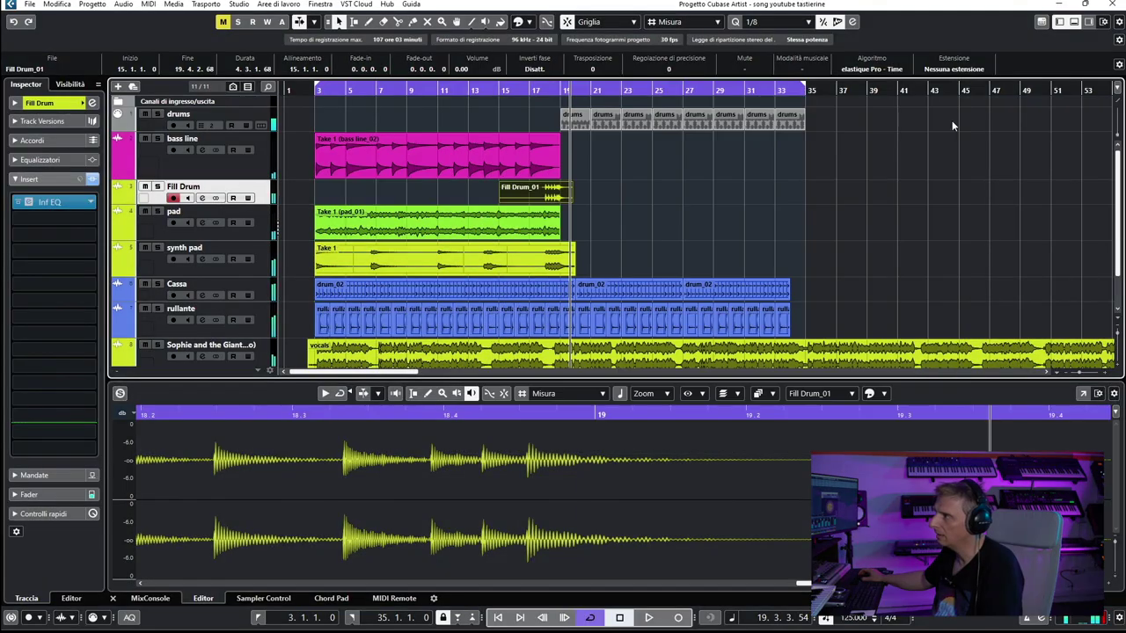
Insert TAL-Reverb-2 after Inf EQ on the Fill Drum track and load the Small Drum Plate preset.
left_click(84, 219)
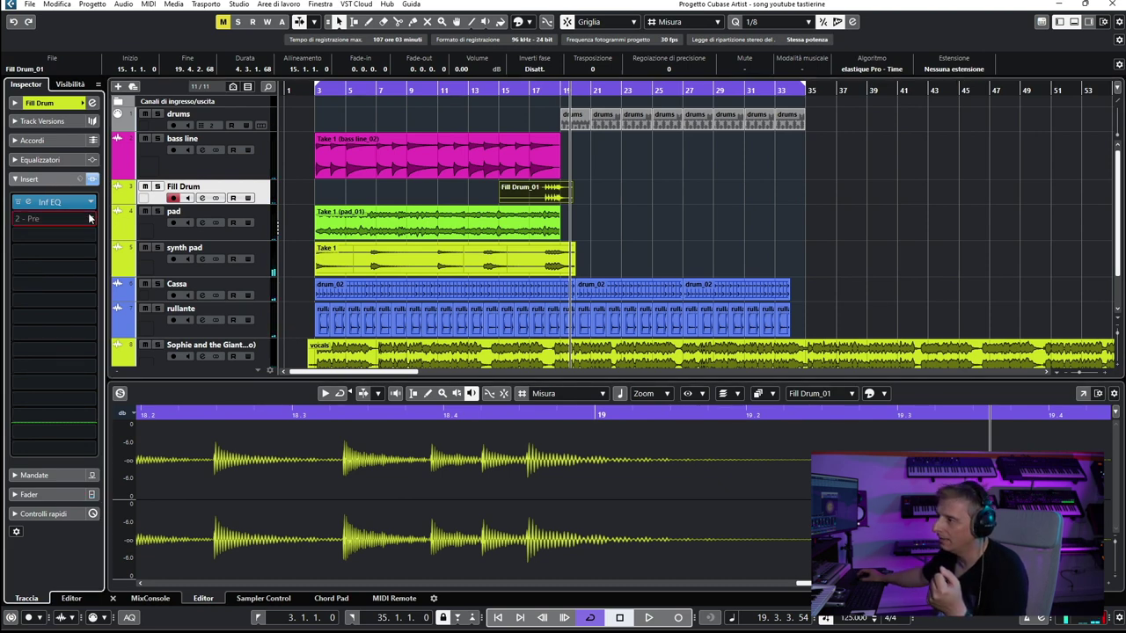
left_click(29, 382)
left_click(61, 417)
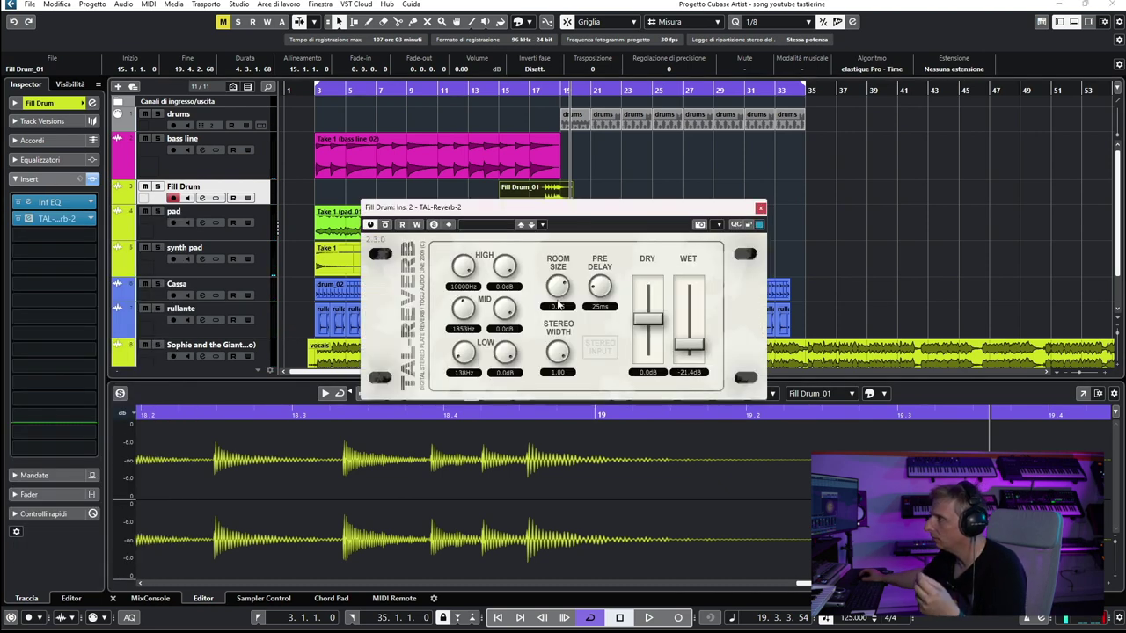
left_click(487, 226)
double_click(526, 409)
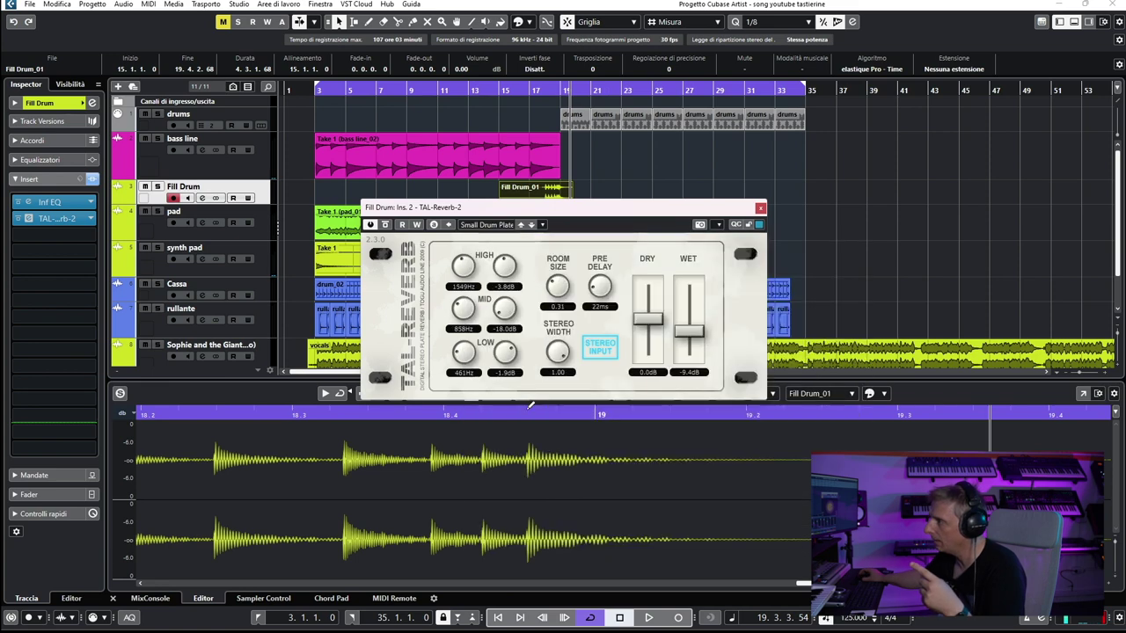
Set the reverb's wet level to 2.1 dB with Fill Drum soloed, and replay the unsoloed mix from bar 17.
key("space")
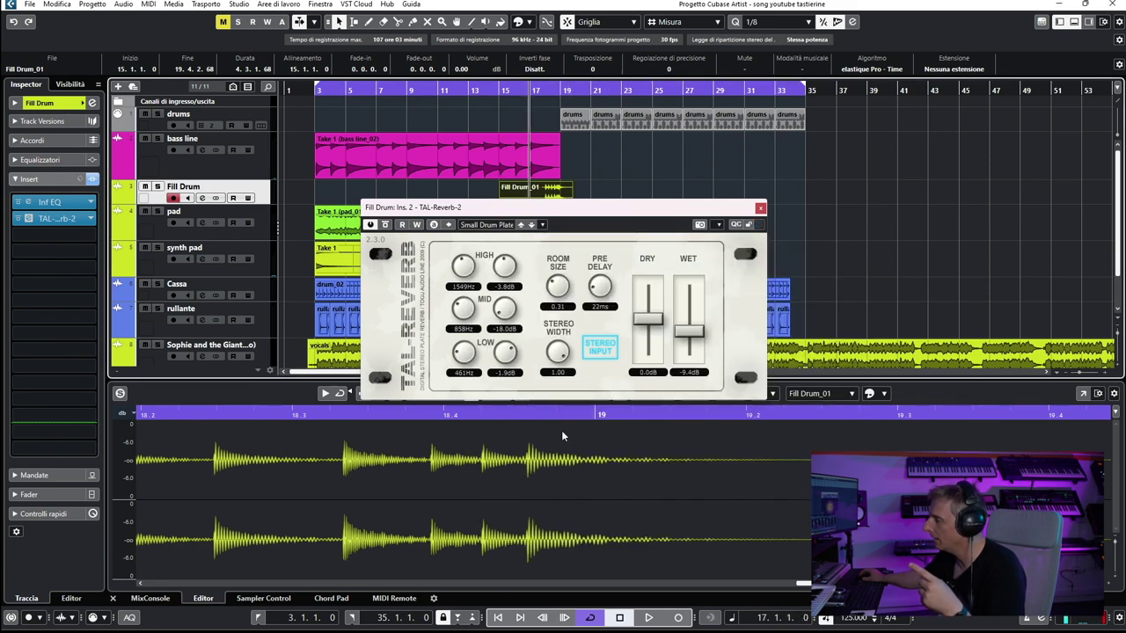
left_click(647, 619)
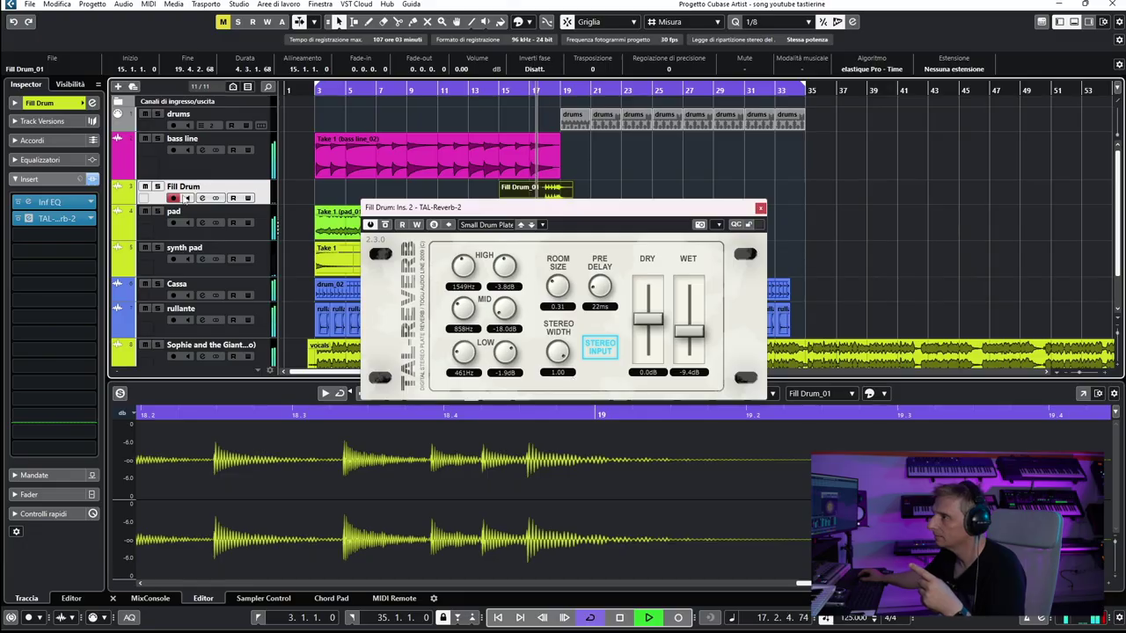
left_click(157, 187)
left_click_drag(688, 330, 689, 315)
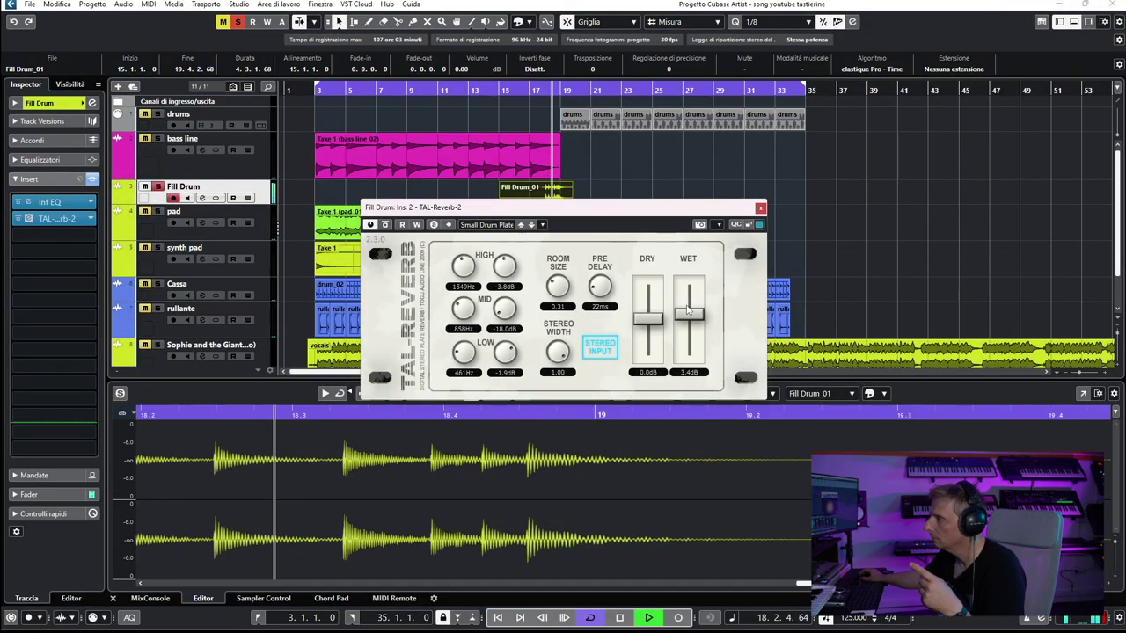
left_click(156, 186)
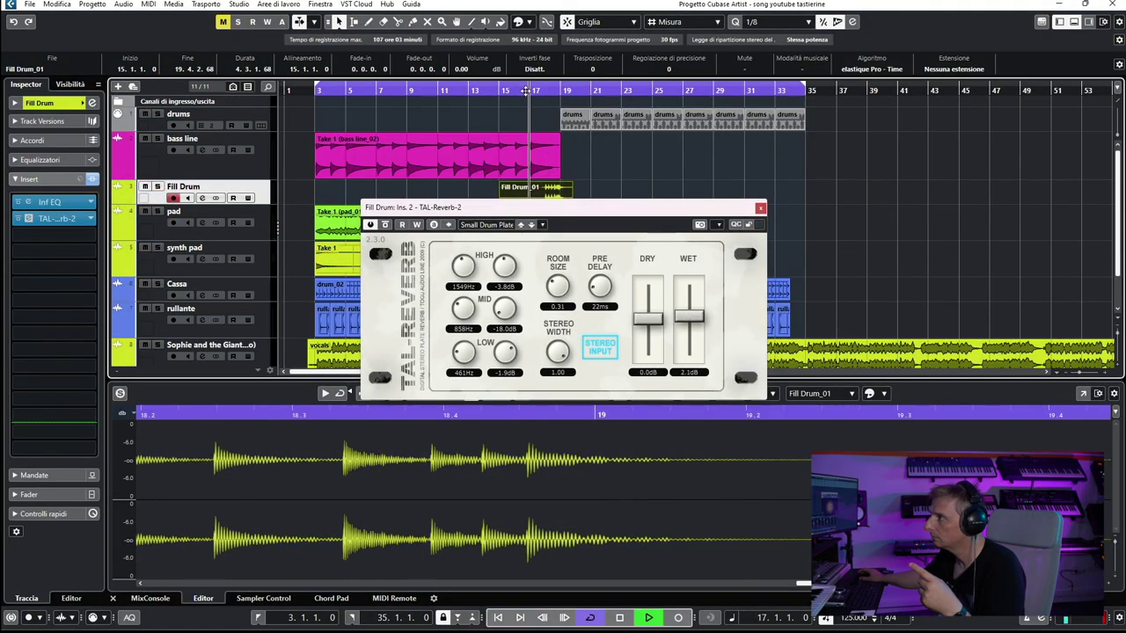
left_click(531, 84)
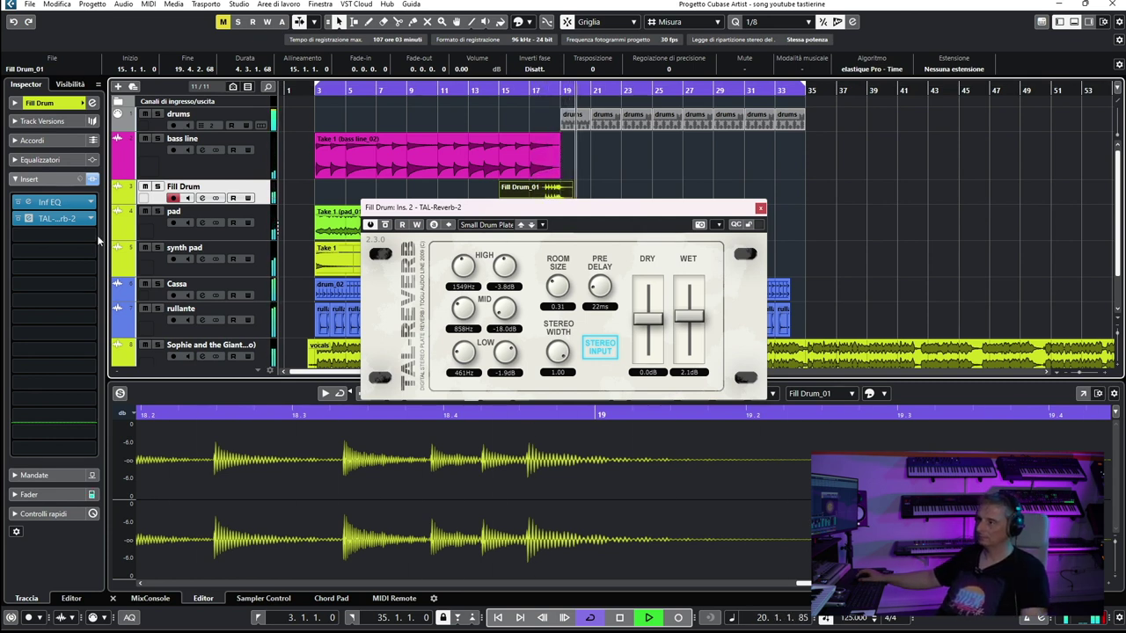
Lower the Fill Drum track's fader to -1.05 and close the reverb window.
left_click(34, 494)
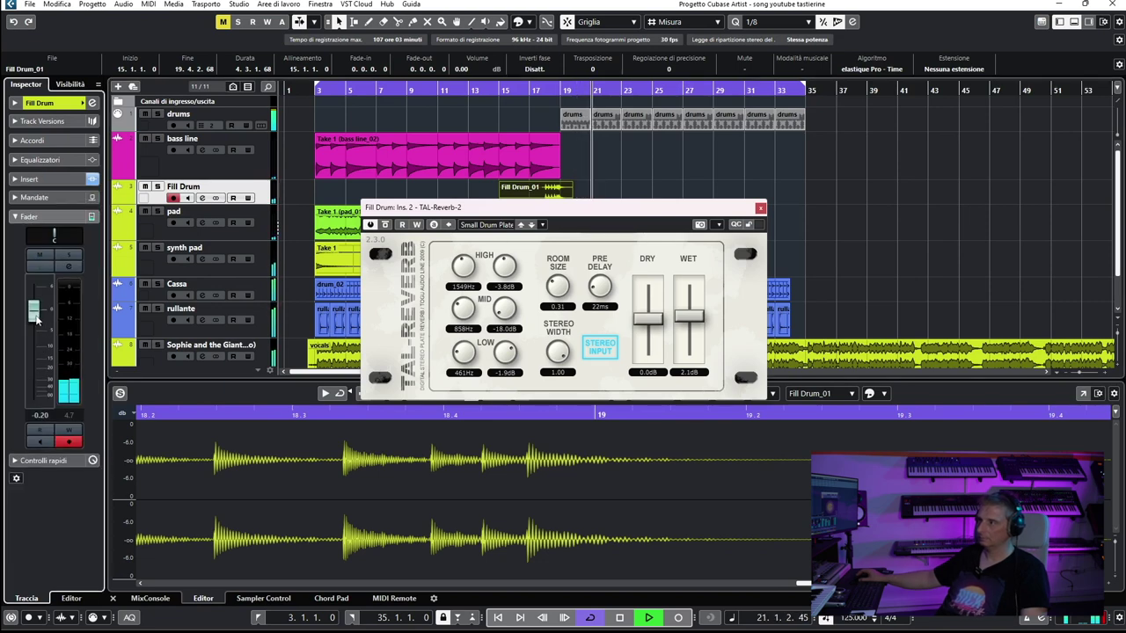
key("space")
left_click(760, 208)
Split the drum_02 part on the Cassa track at bars 17, 18 and 19, and mute the piece from bar 18 to 19.
right_click(626, 264)
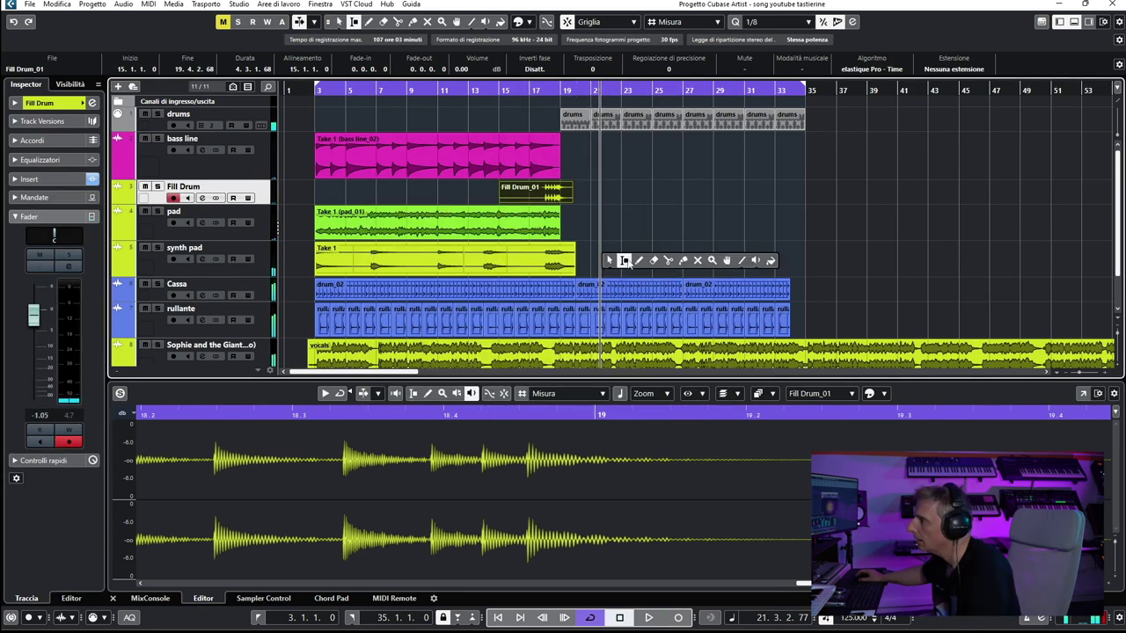
left_click(667, 261)
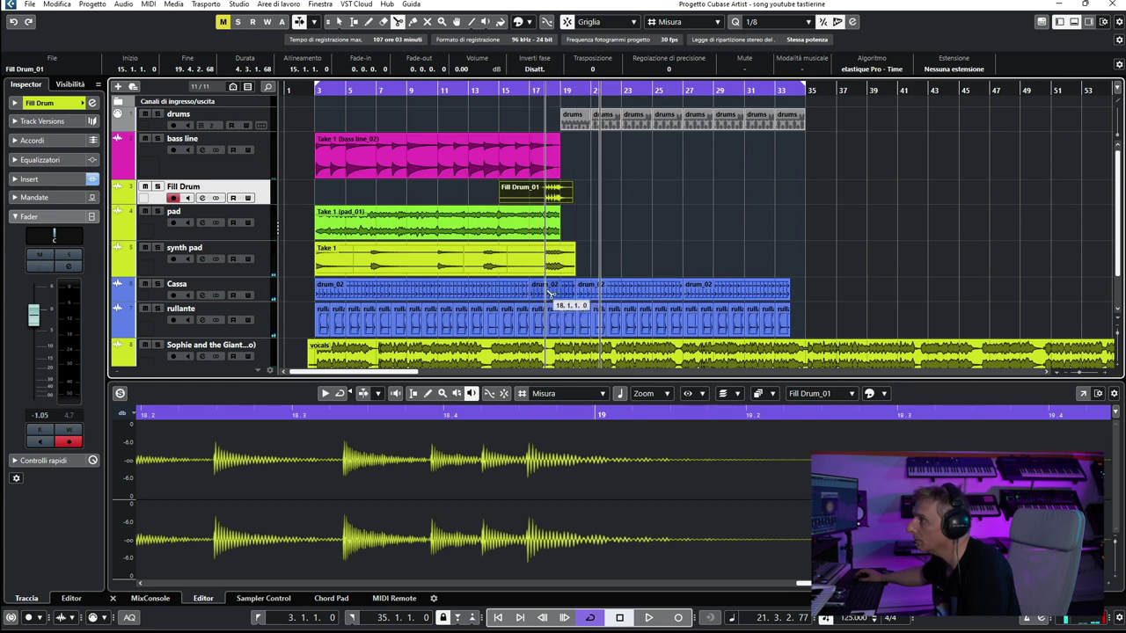
right_click(599, 255)
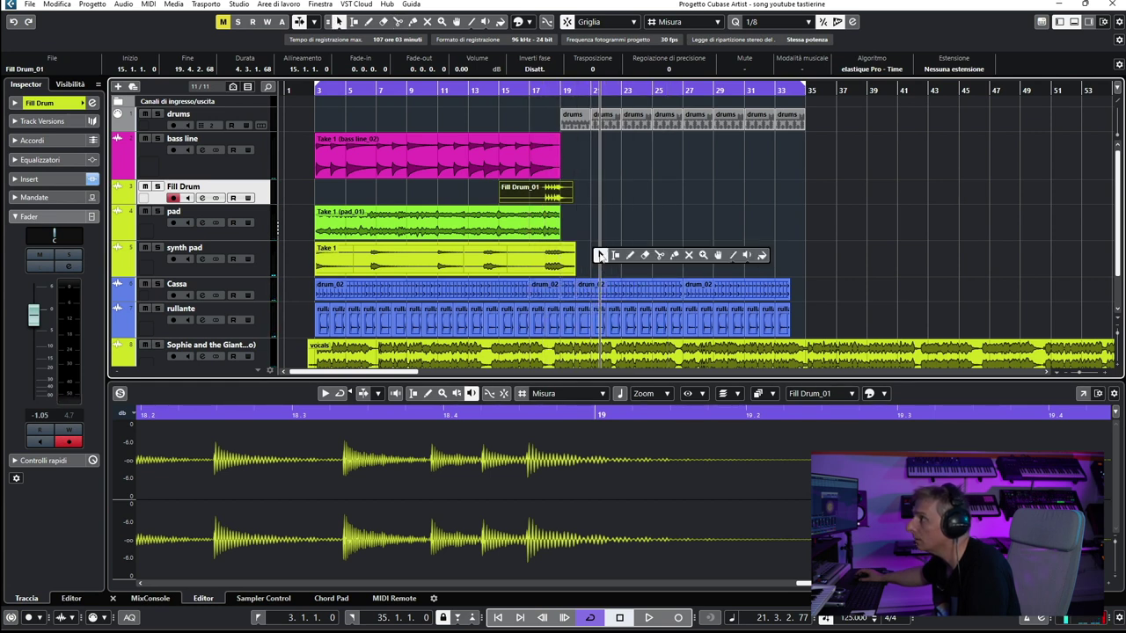
left_click(688, 255)
left_click(542, 286)
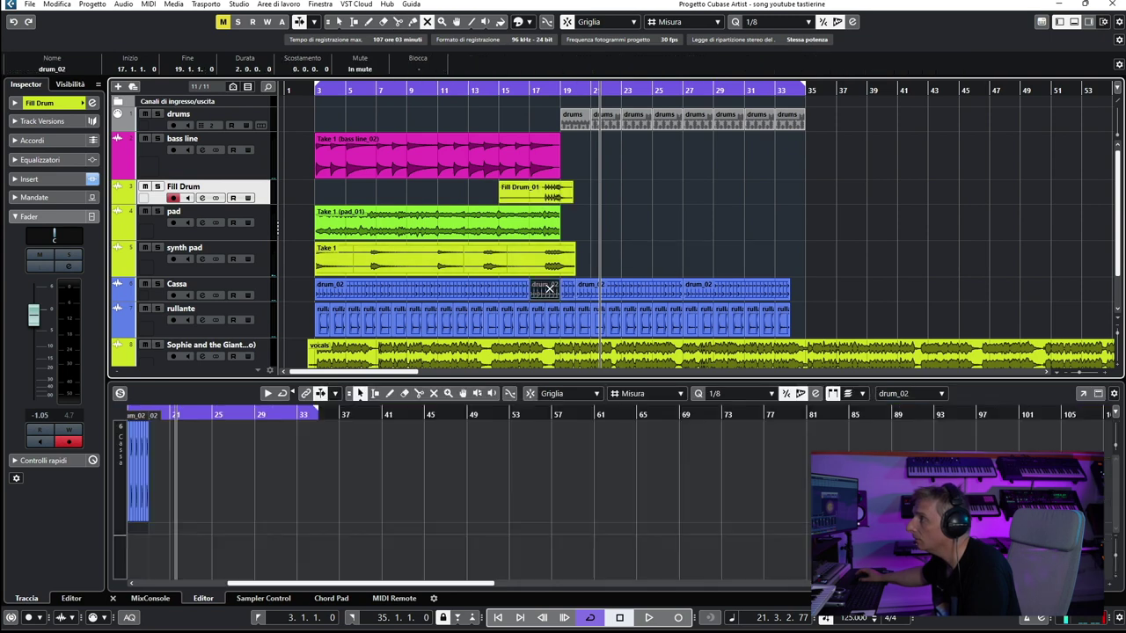
Play back the transition into the drums' entry at bar 19 with the kick muted in bar 18.
key("space")
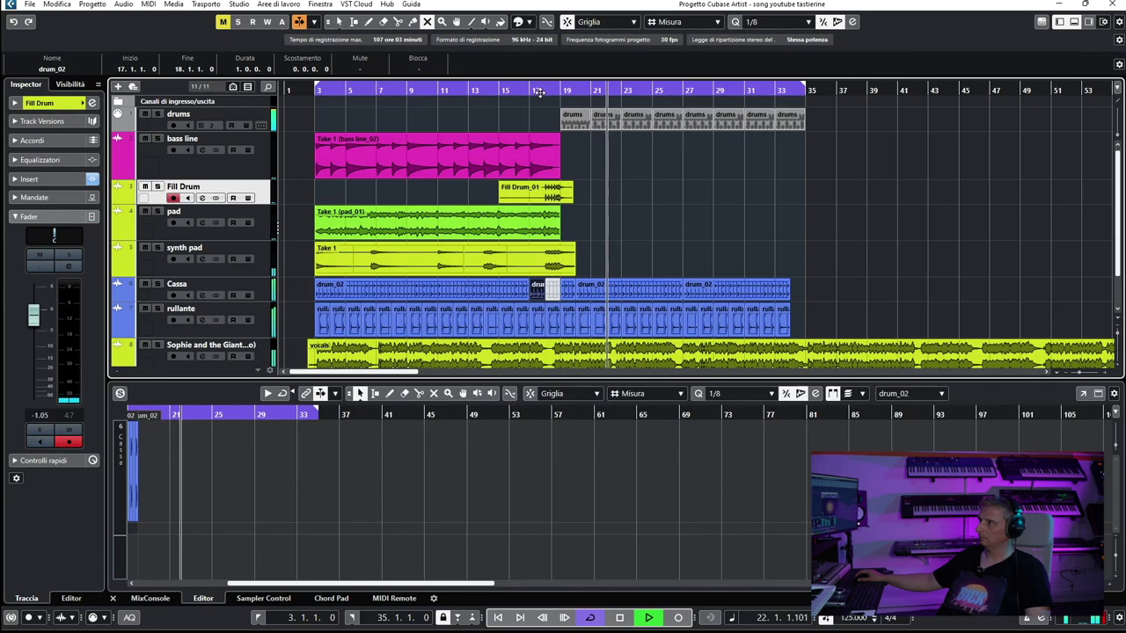
key("1")
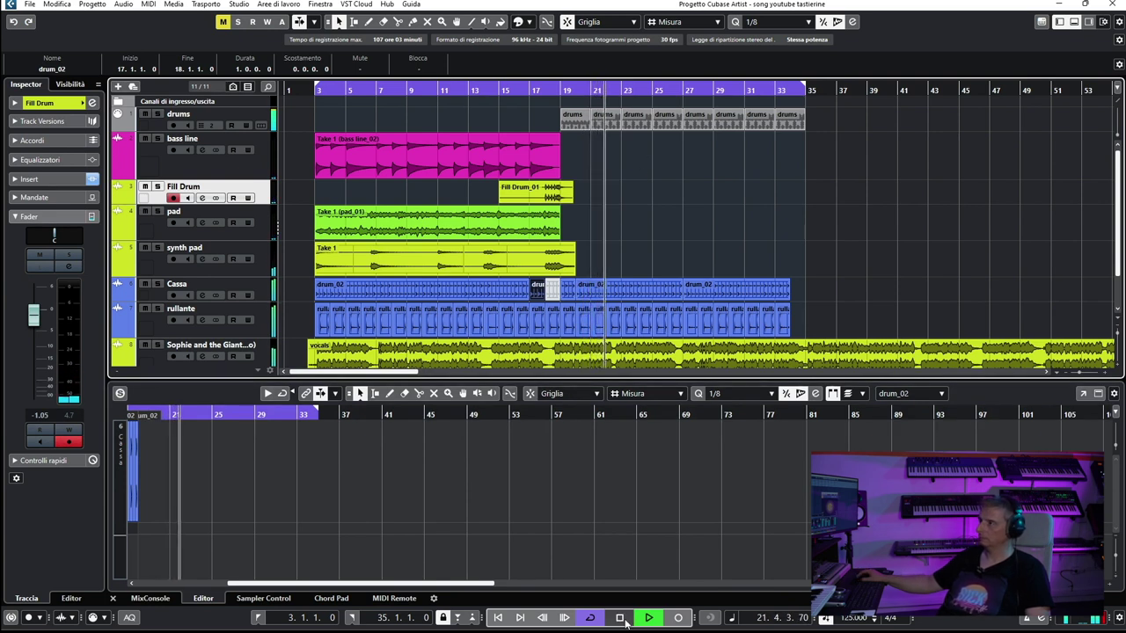
key("space")
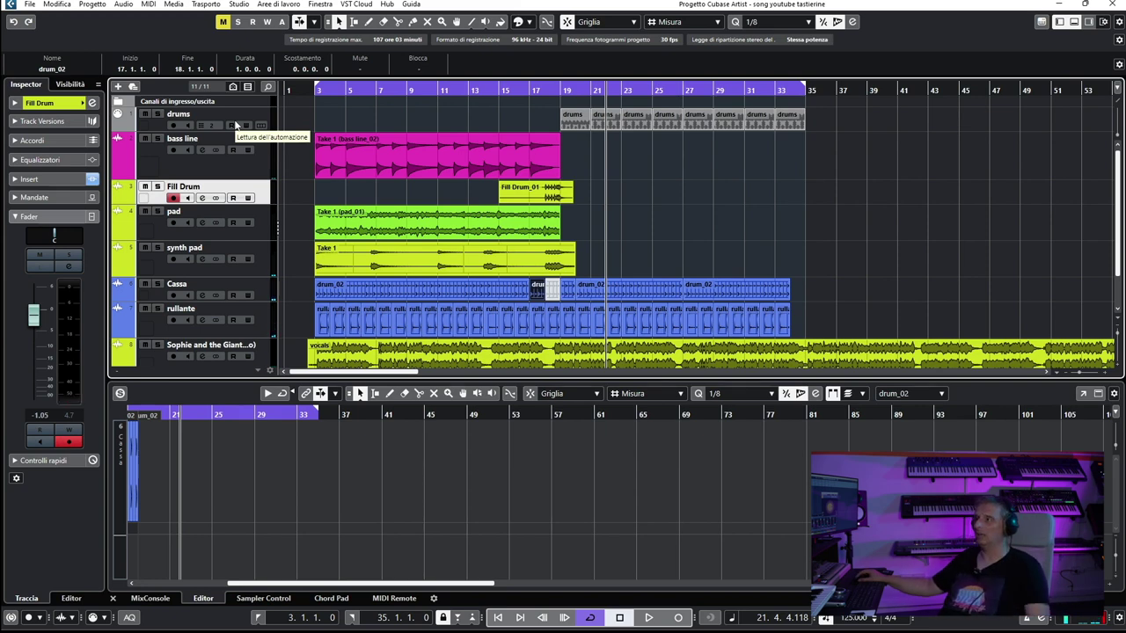
Add a stereo audio track named drums below the MIDI drums track, with E=Chord Sk 37 as its input.
left_click(154, 129)
right_click(155, 129)
mouse_move(169, 132)
left_click(413, 134)
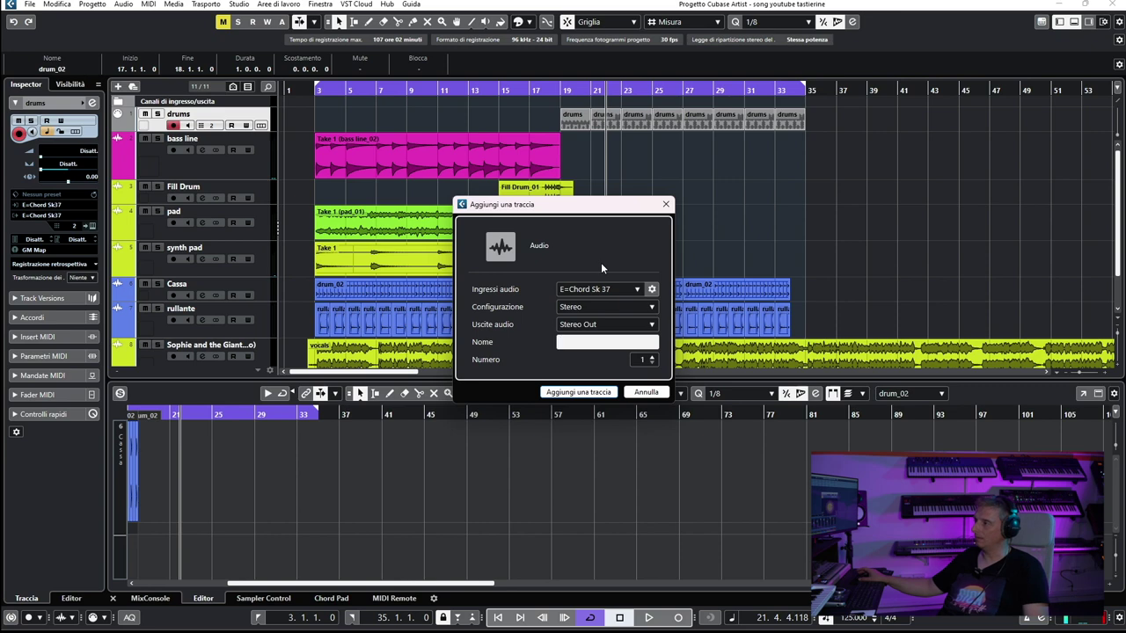
key("Return")
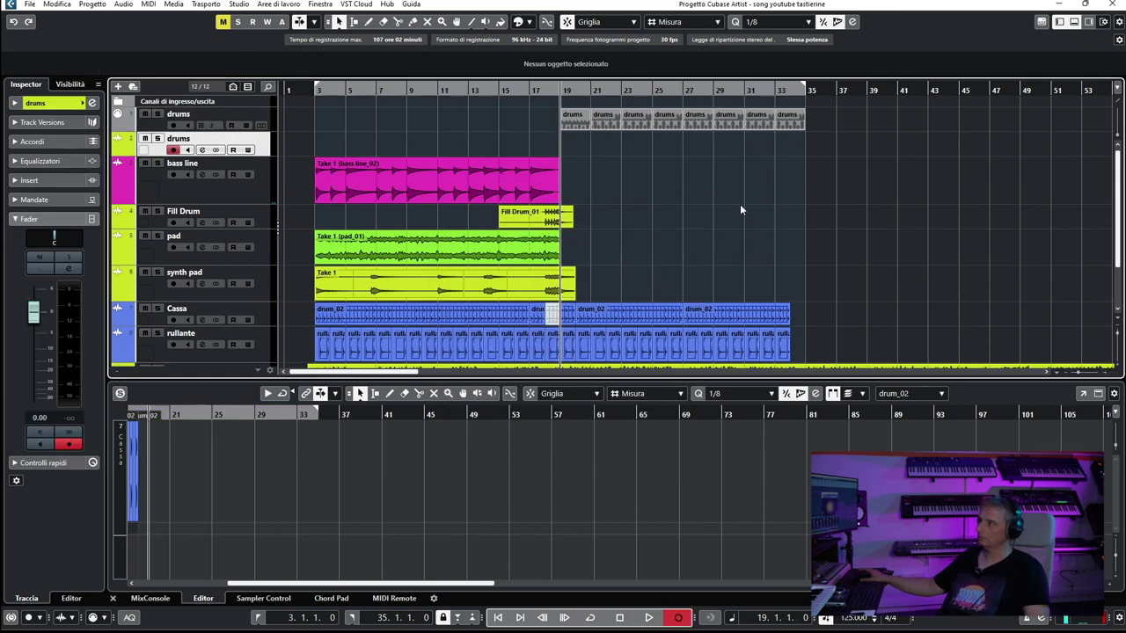
Record the drums from bar 19 to bar 35 on the audio drums track and move the MIDI drums track off the top.
key("KP_Multiply")
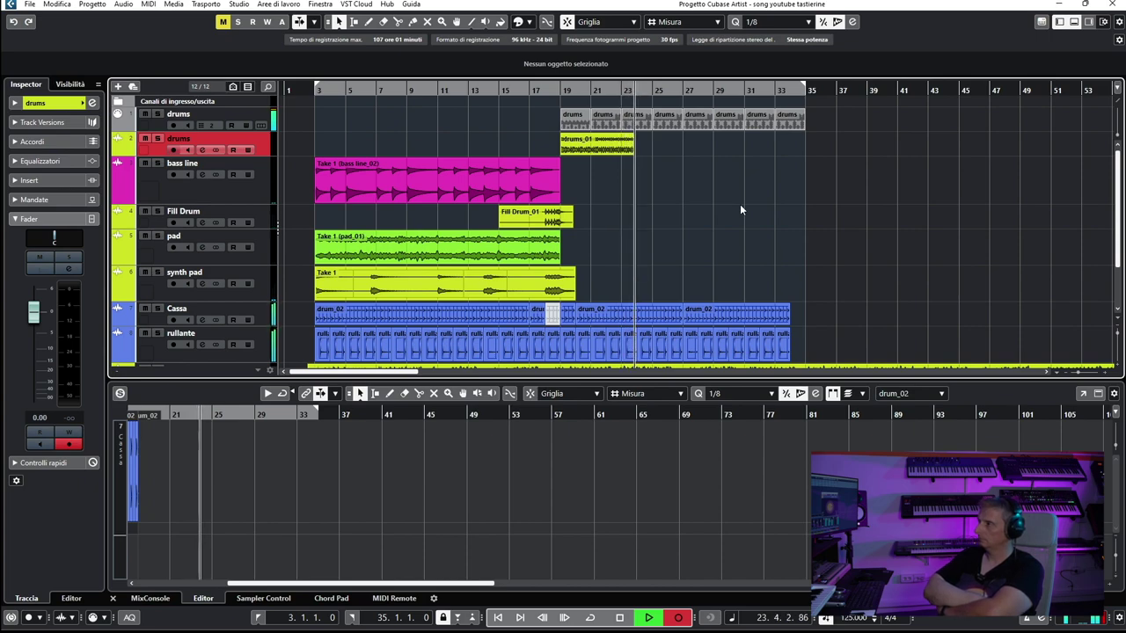
key("space")
left_click(227, 112)
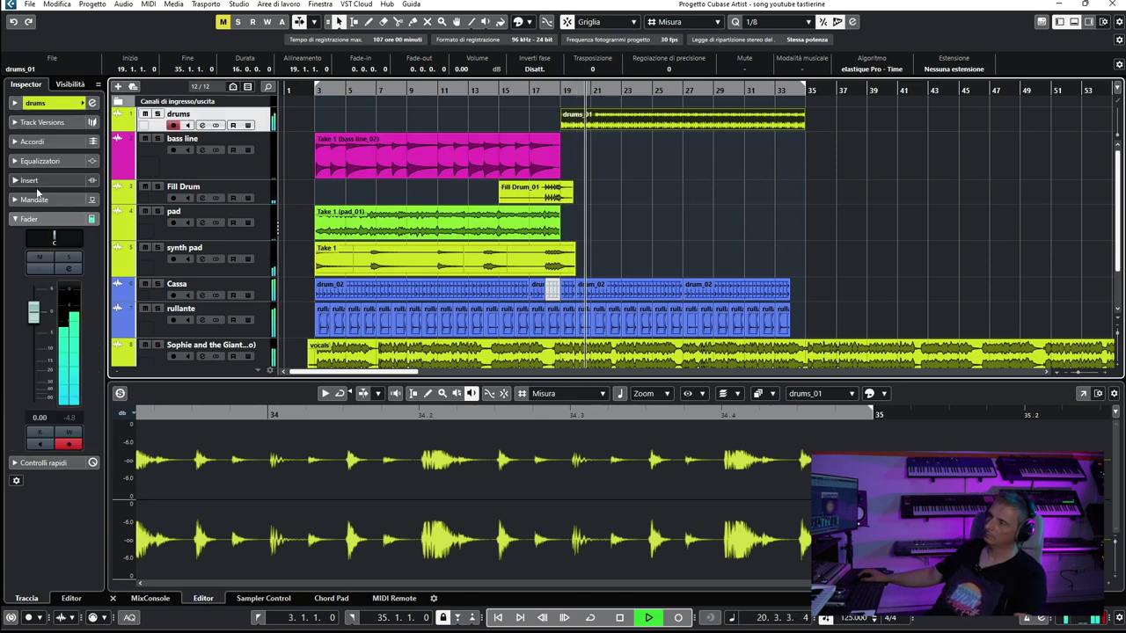
Insert Fresh Air on the audio drums track, load the Hat Lifter preset, and play it from about bar 19.
left_click(58, 181)
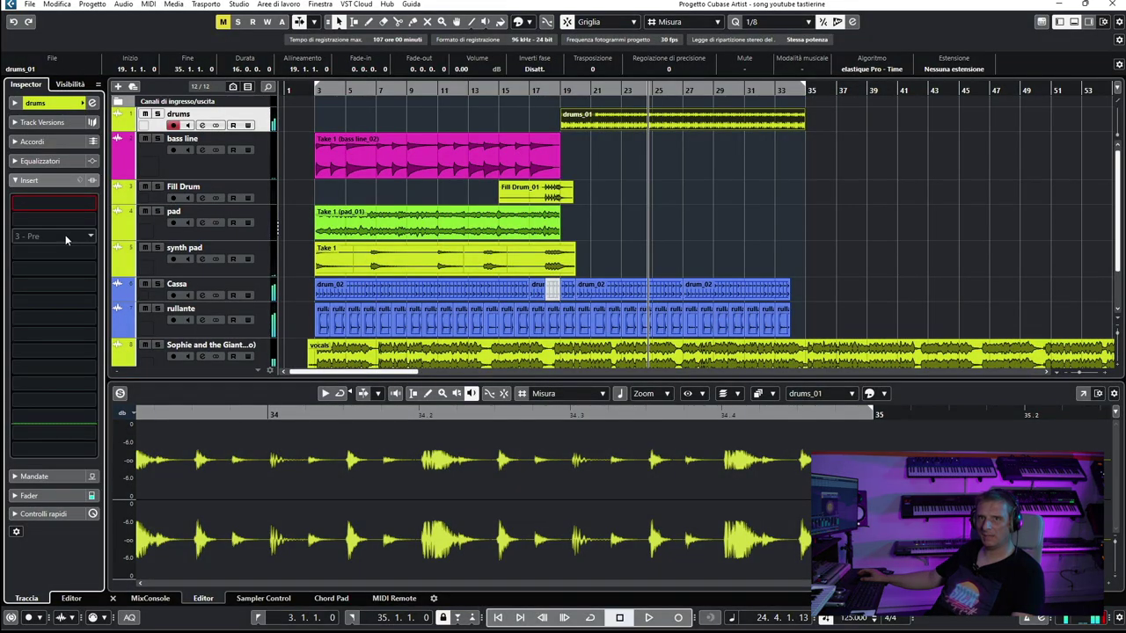
left_click(89, 205)
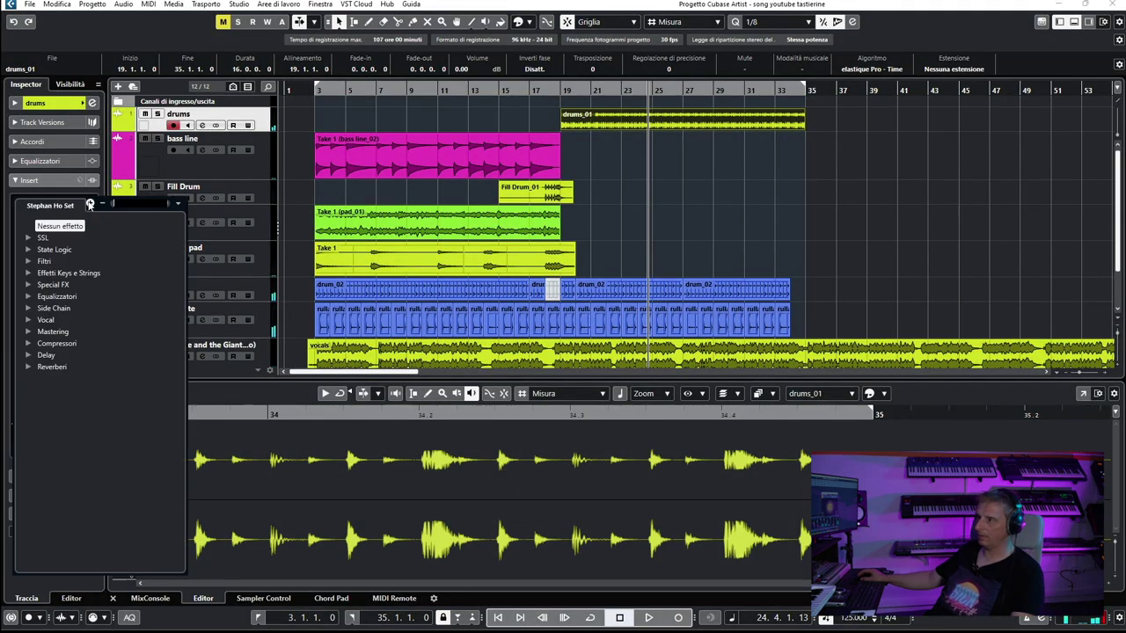
left_click(28, 250)
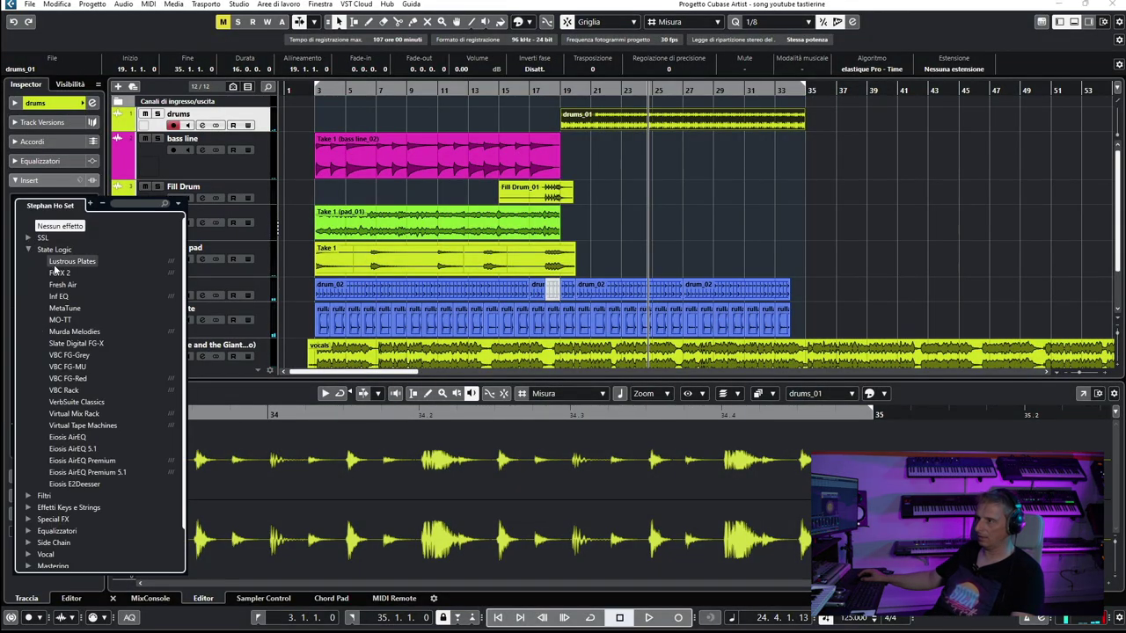
left_click(64, 285)
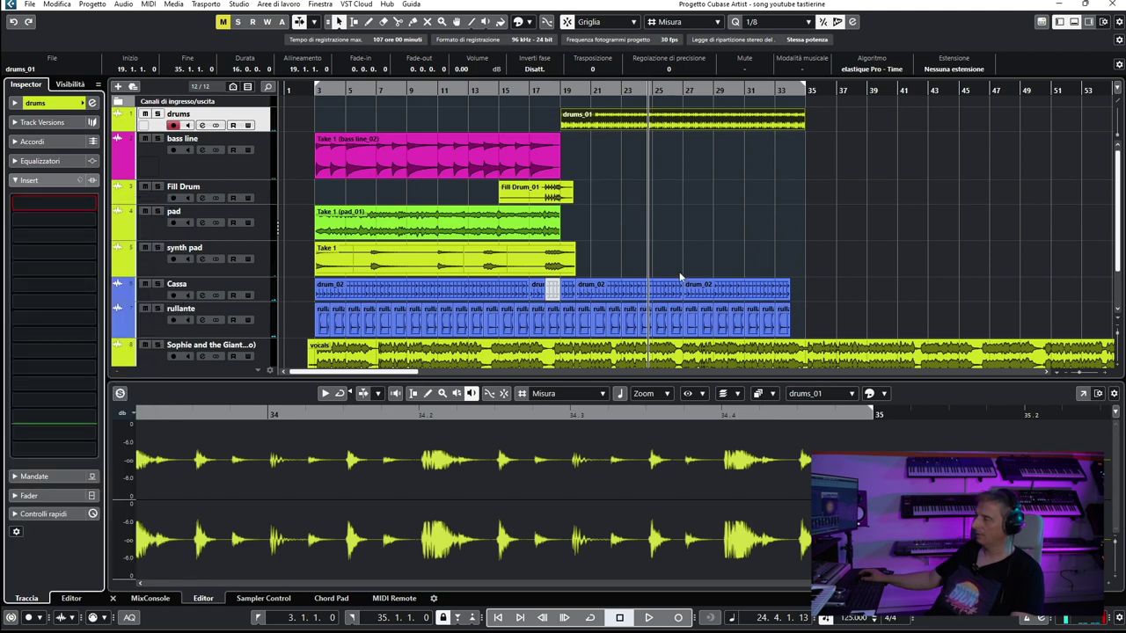
left_click(750, 278)
left_click(730, 326)
key("space")
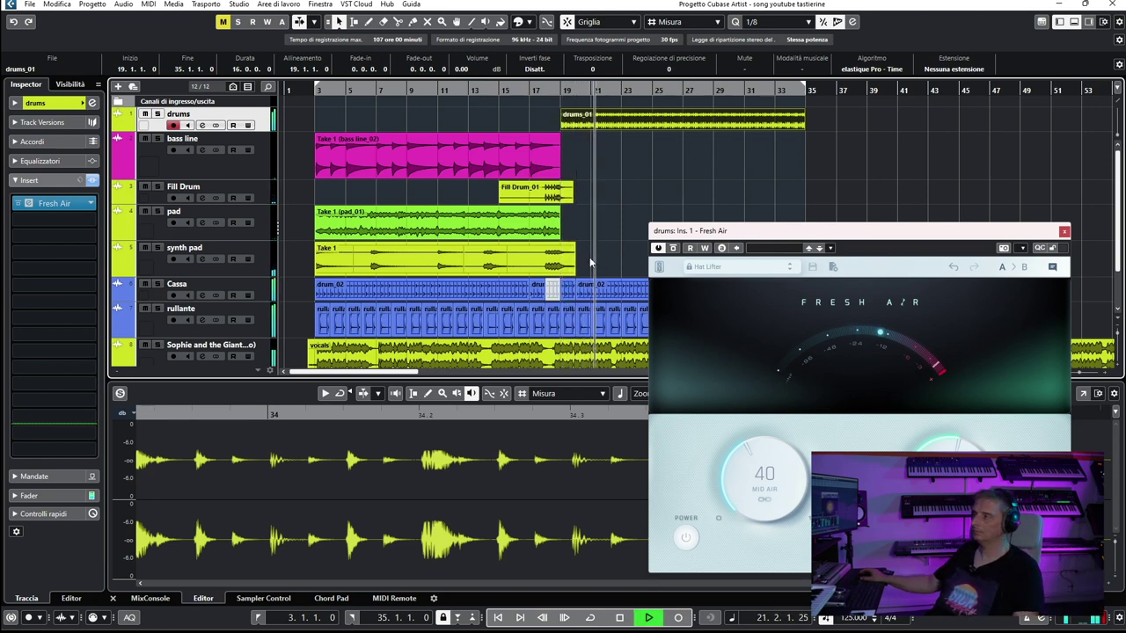
Insert CLA Epic Stereo after Fresh Air on the drums track and load The Stereo March preset.
left_click(83, 222)
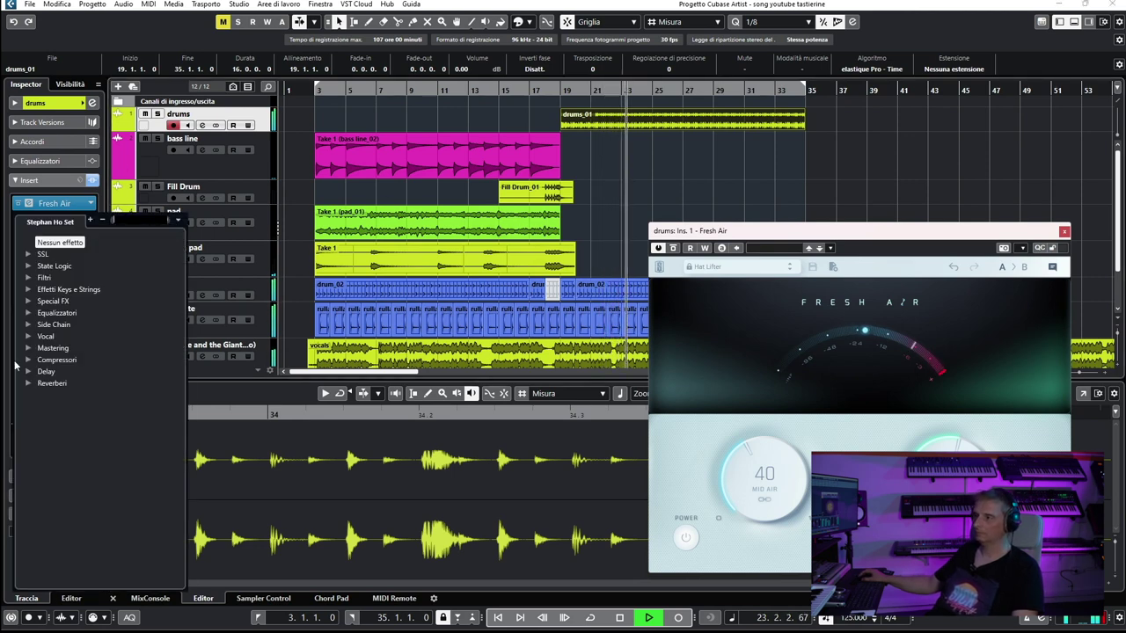
left_click(48, 383)
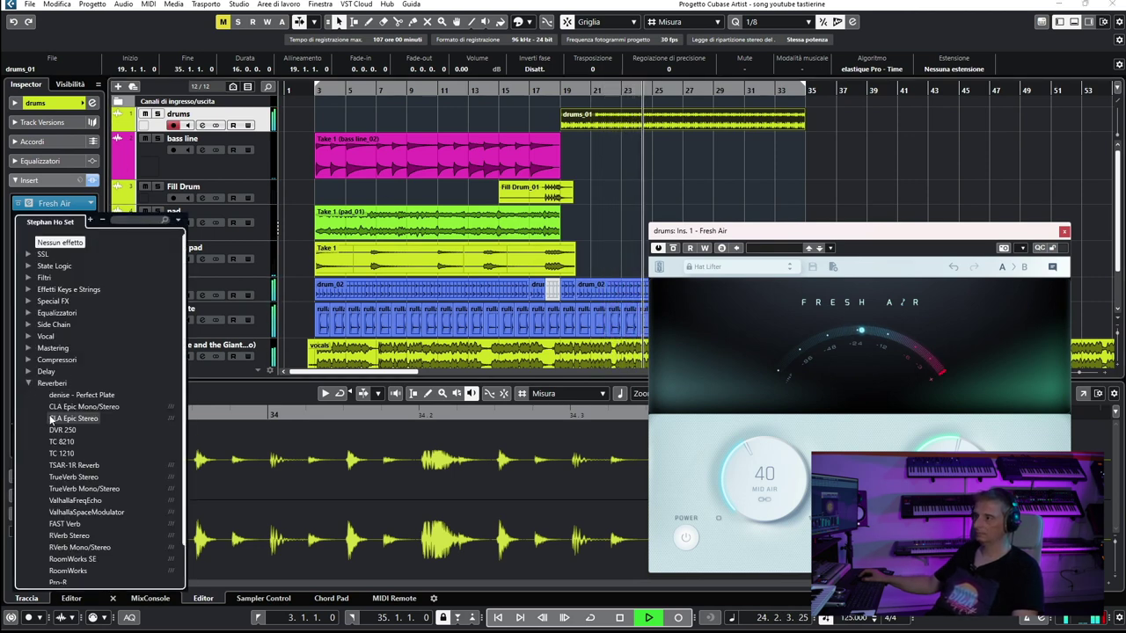
left_click(31, 5)
left_click(32, 6)
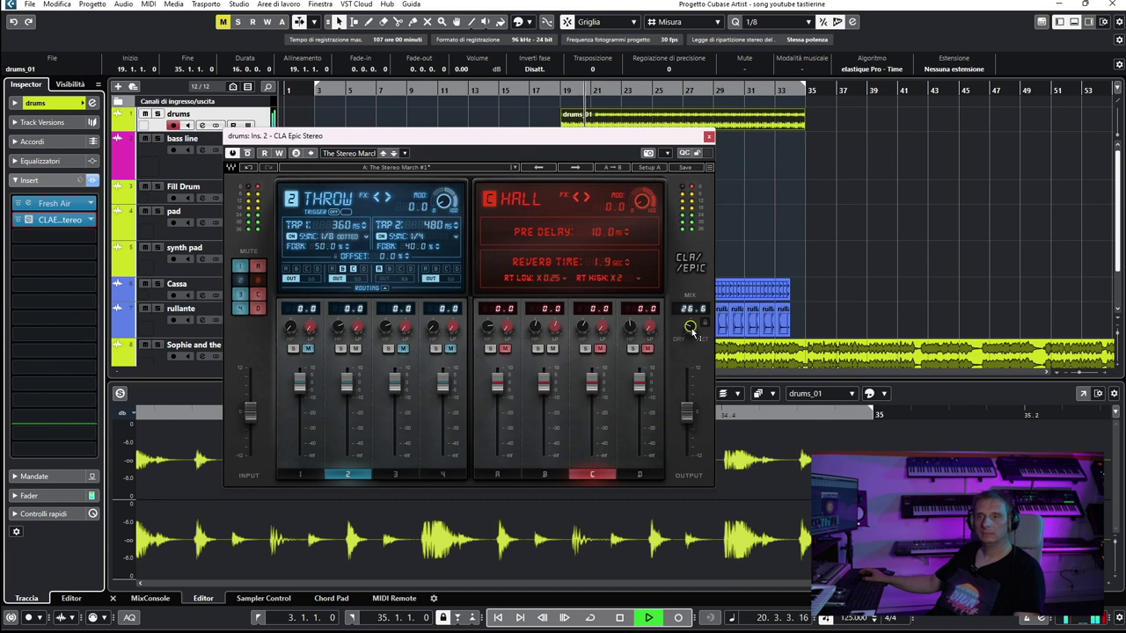
Set CLA Epic's mix to 15.1, hall reverb time to 0.1 s, and throw delay feedback to 22.5% and 25.7%, and play the result.
left_click_drag(692, 329, 693, 318)
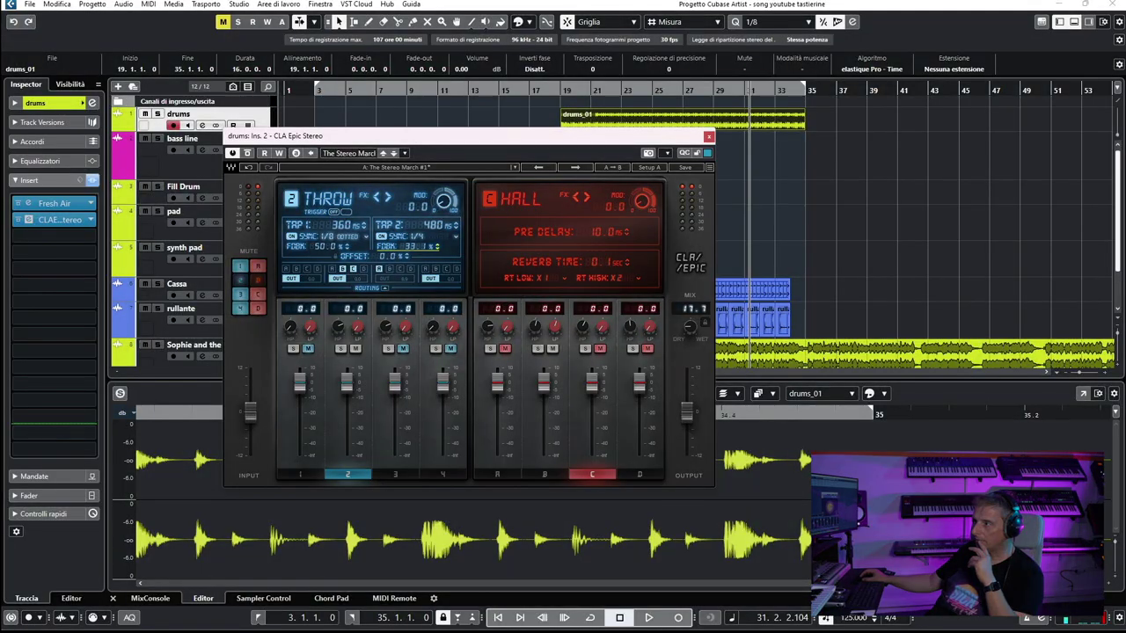
key("space")
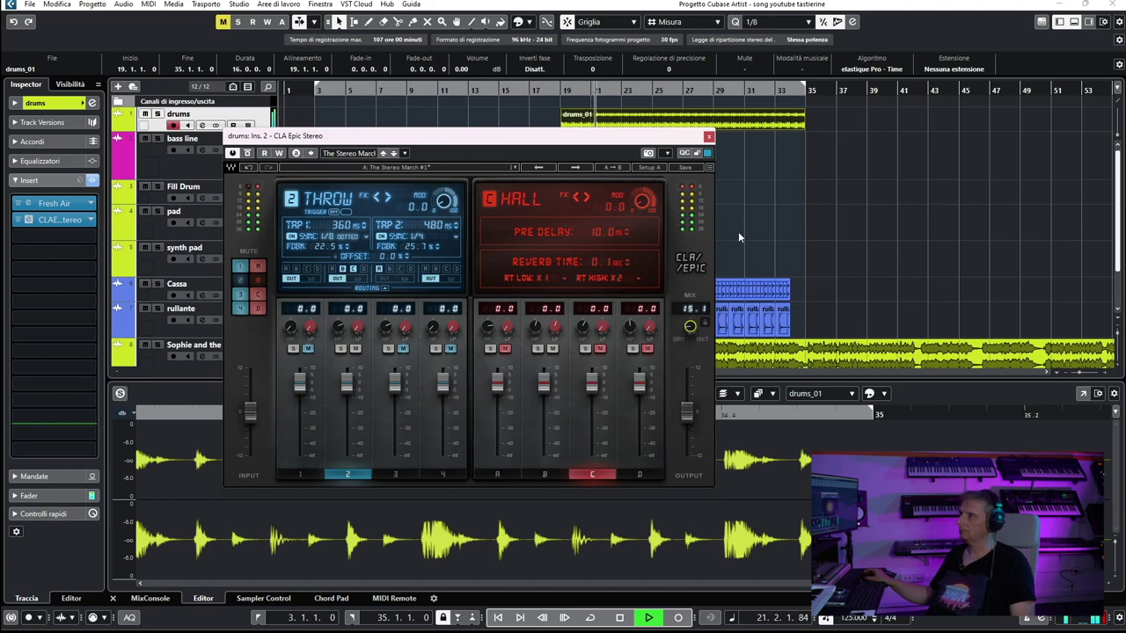
left_click(709, 137)
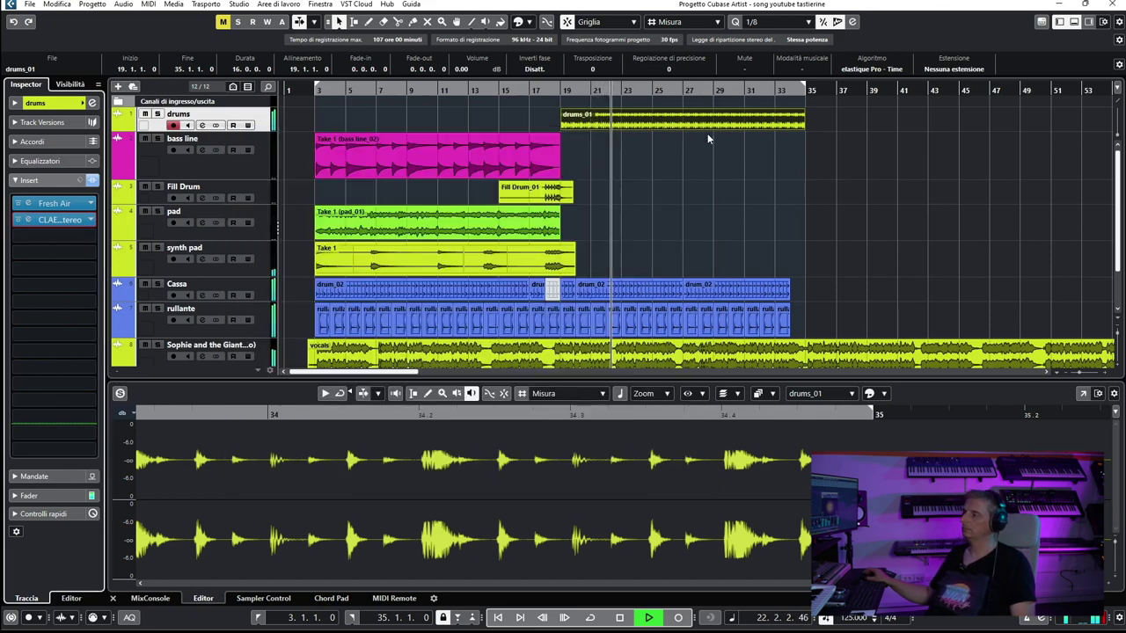
left_click(618, 618)
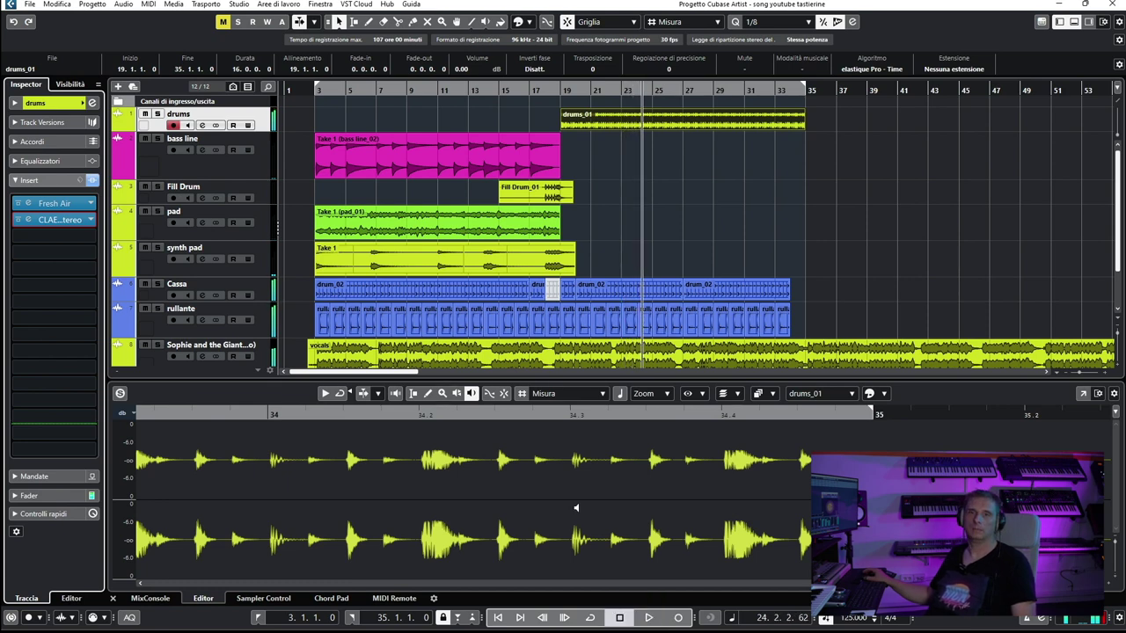
Record a new MIDI bass line part from bar 19 and trim it to four bars, ending at bar 23.
left_click(540, 158)
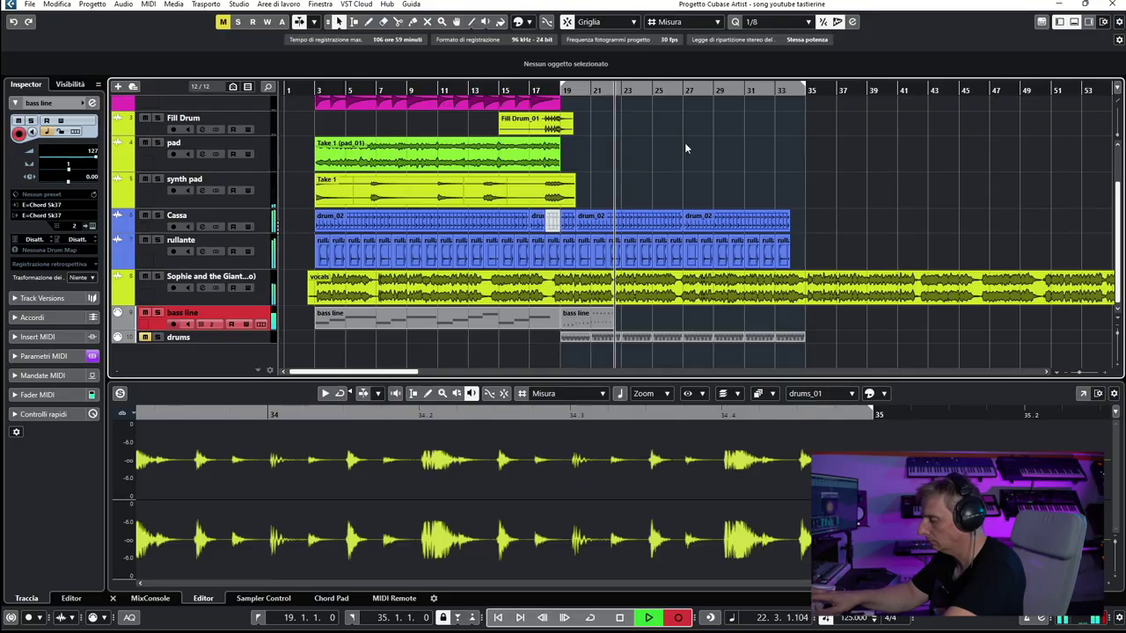
key("space")
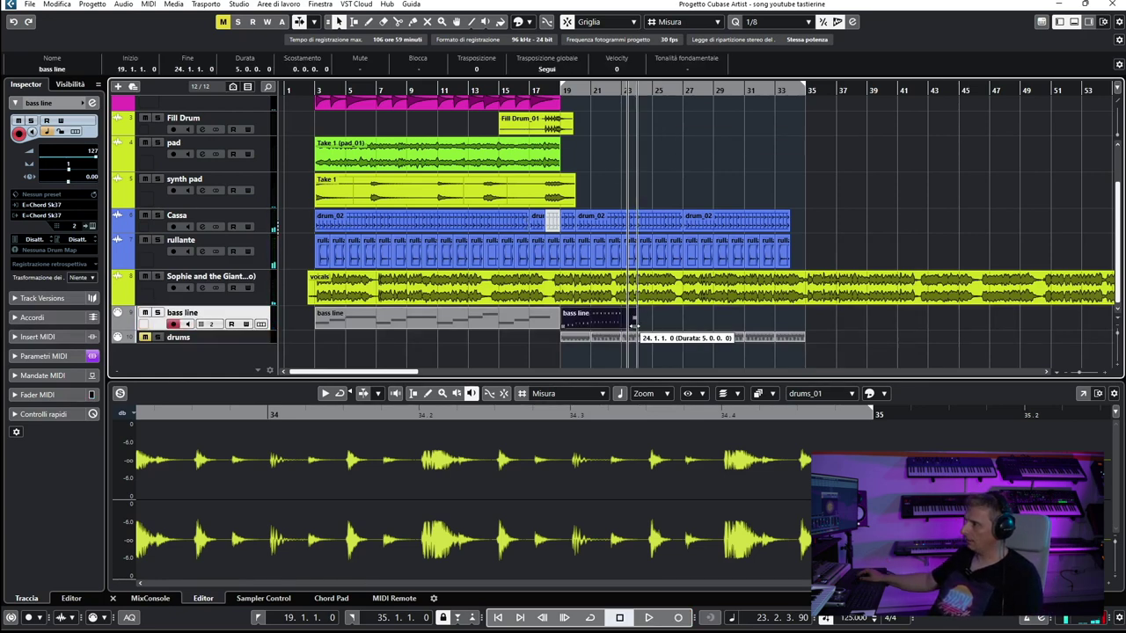
Quantize the new MIDI bass line part to 1/16 and play it to check the timing.
double_click(605, 324)
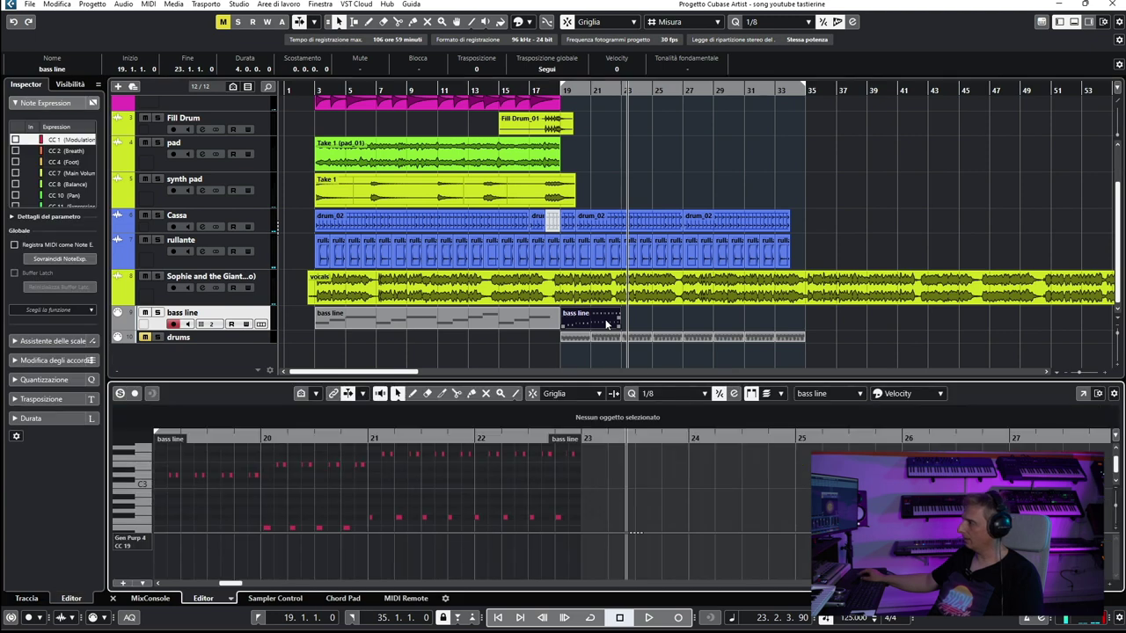
left_click(1082, 394)
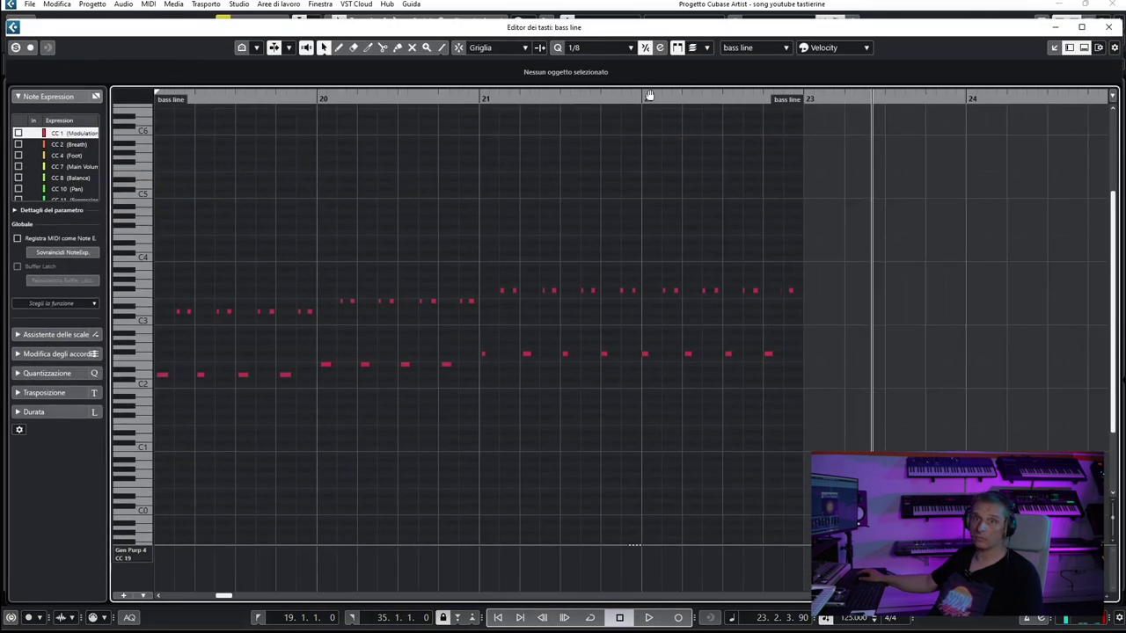
left_click(599, 48)
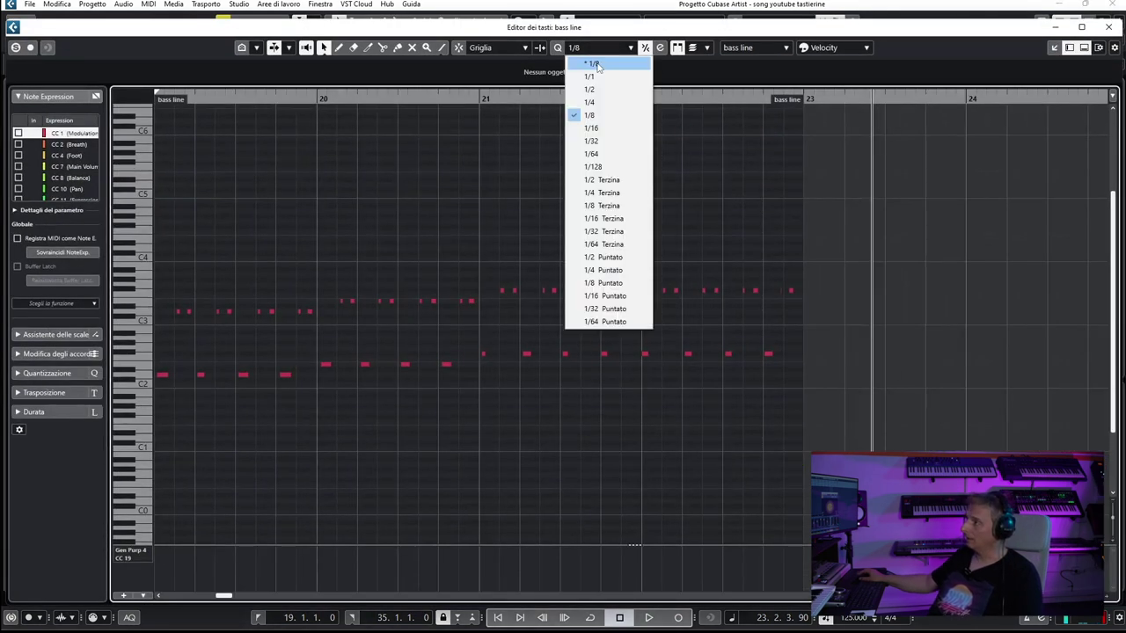
left_click(601, 129)
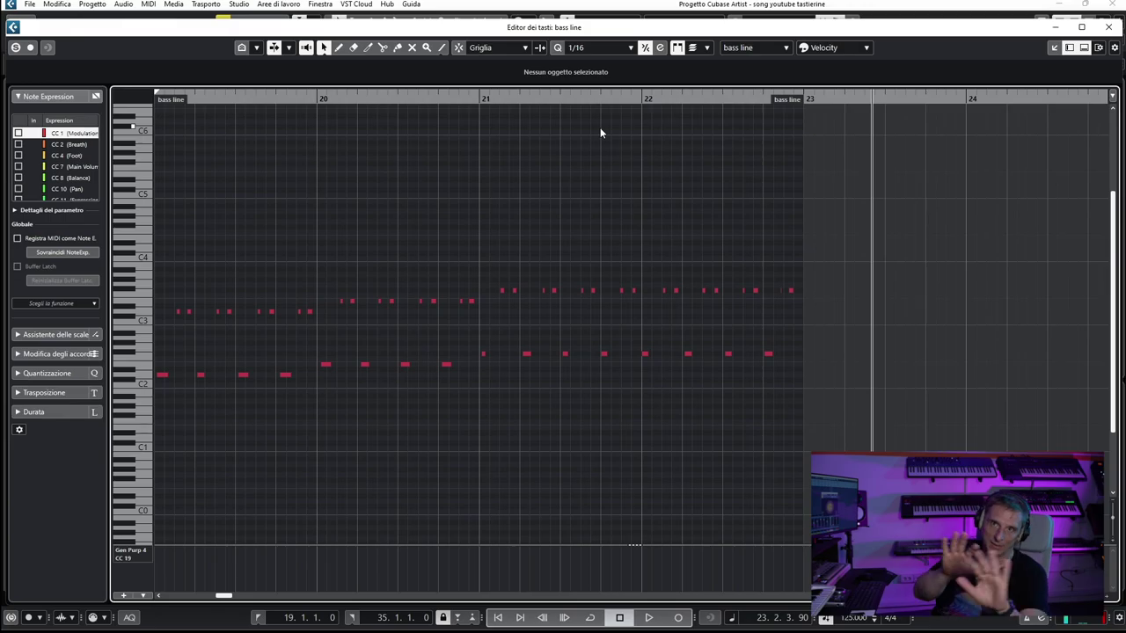
key("space")
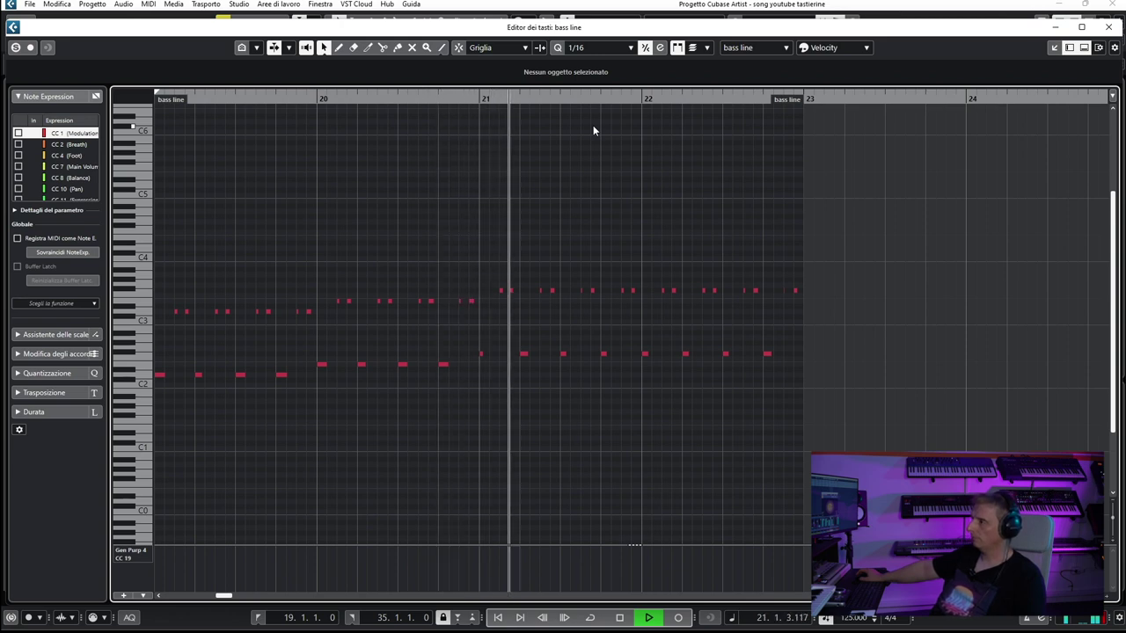
key("Escape")
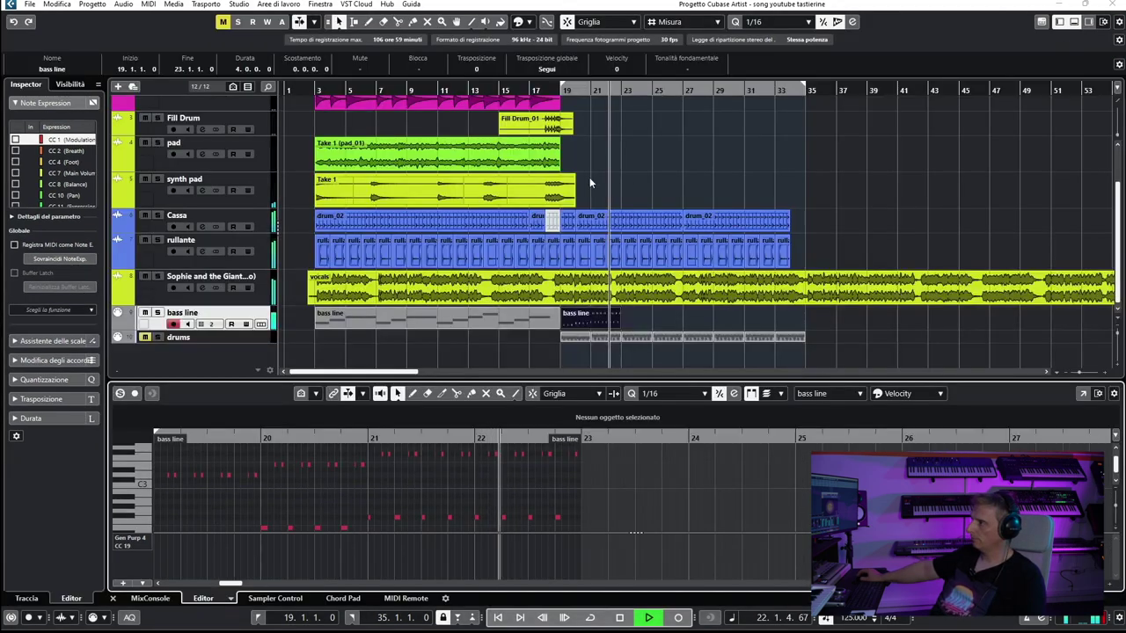
Duplicate the four-bar MIDI bass line part three times to fill bars 19 to 35.
left_click(587, 319)
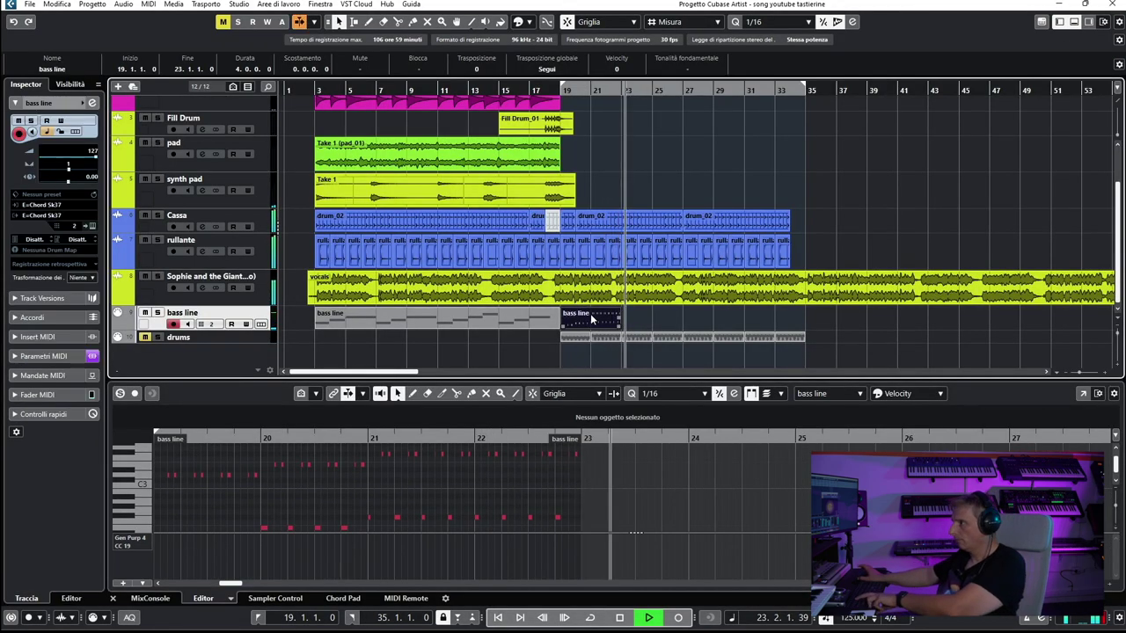
key("ctrl+d")
key("ctrl+d")
key("ctrl+d")
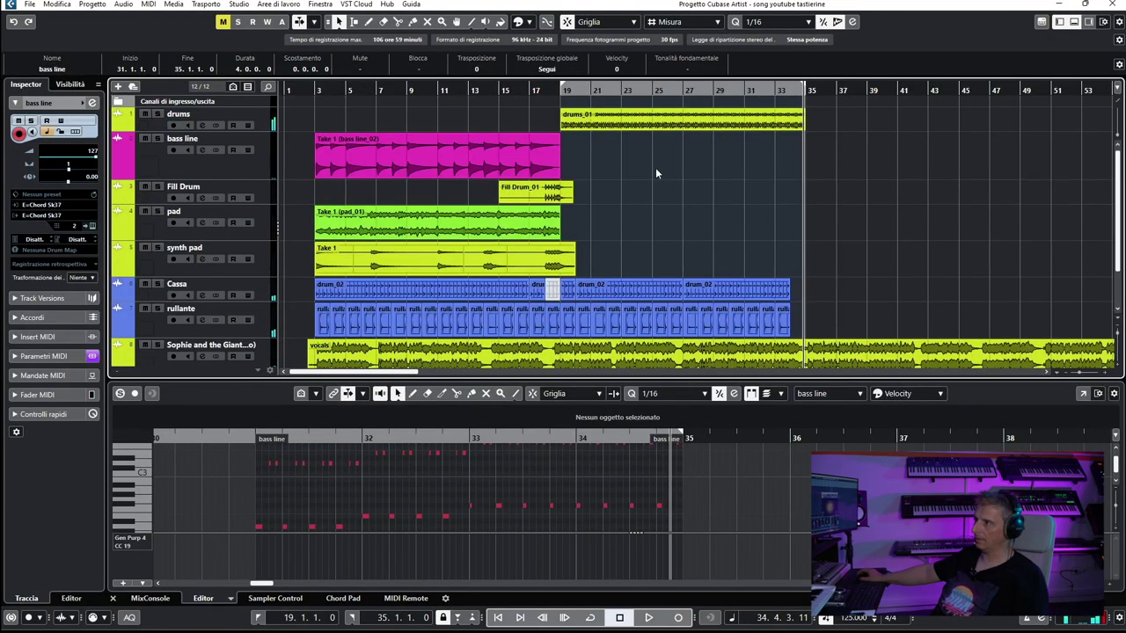
Record the bass line on the audio bass line track from bar 19 to bar 35 and play it back.
left_click(223, 175)
left_click(561, 89)
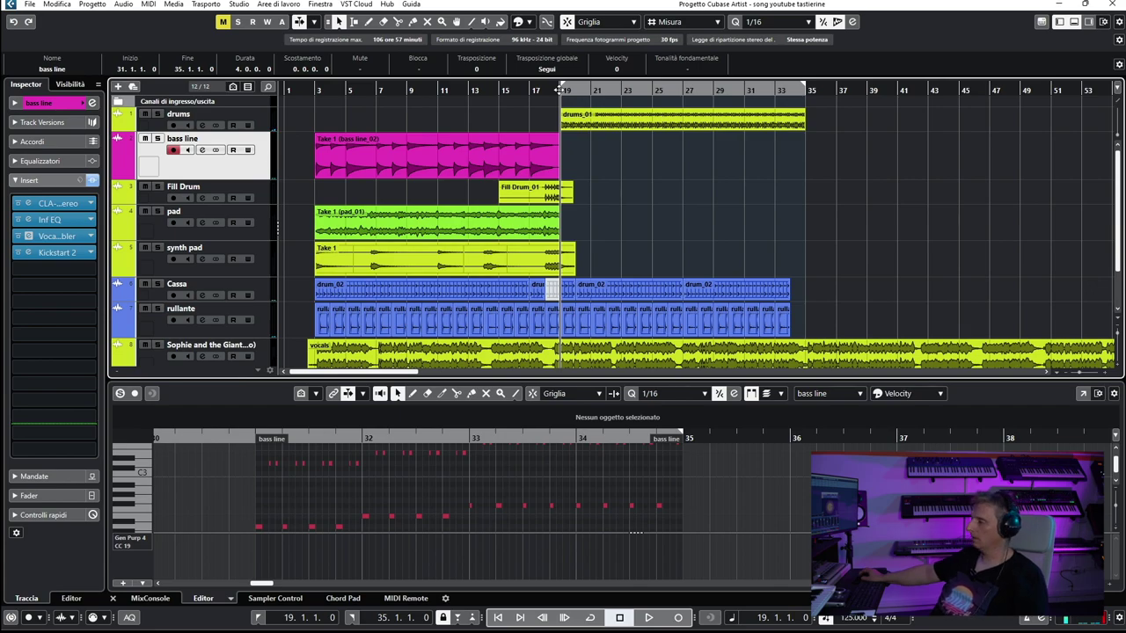
left_click(677, 617)
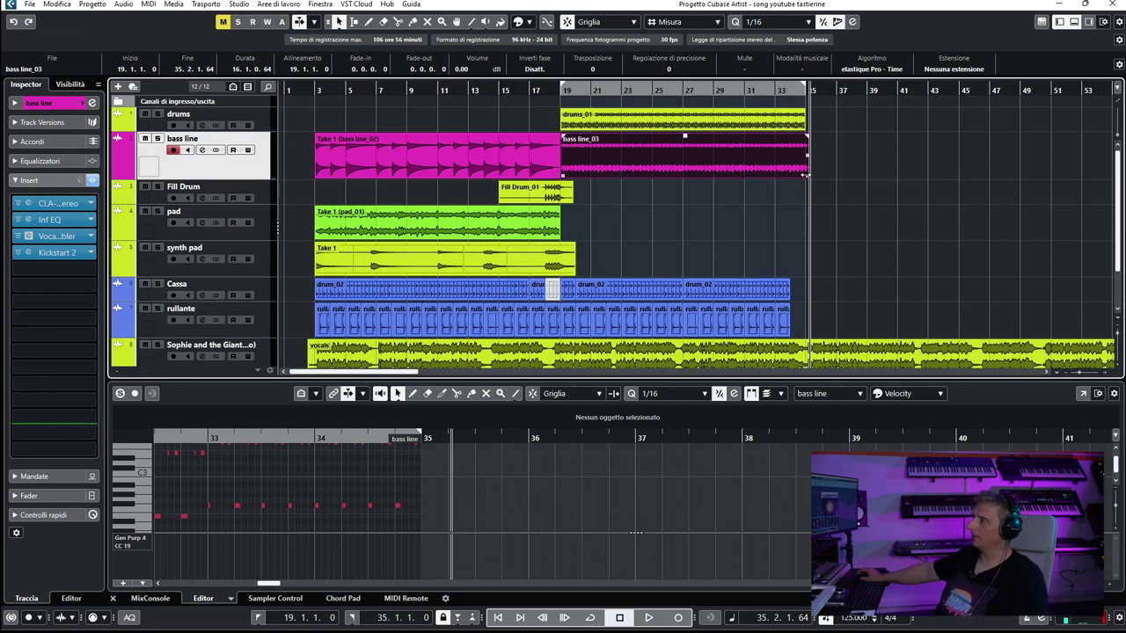
scroll(406, 346, "down", 2)
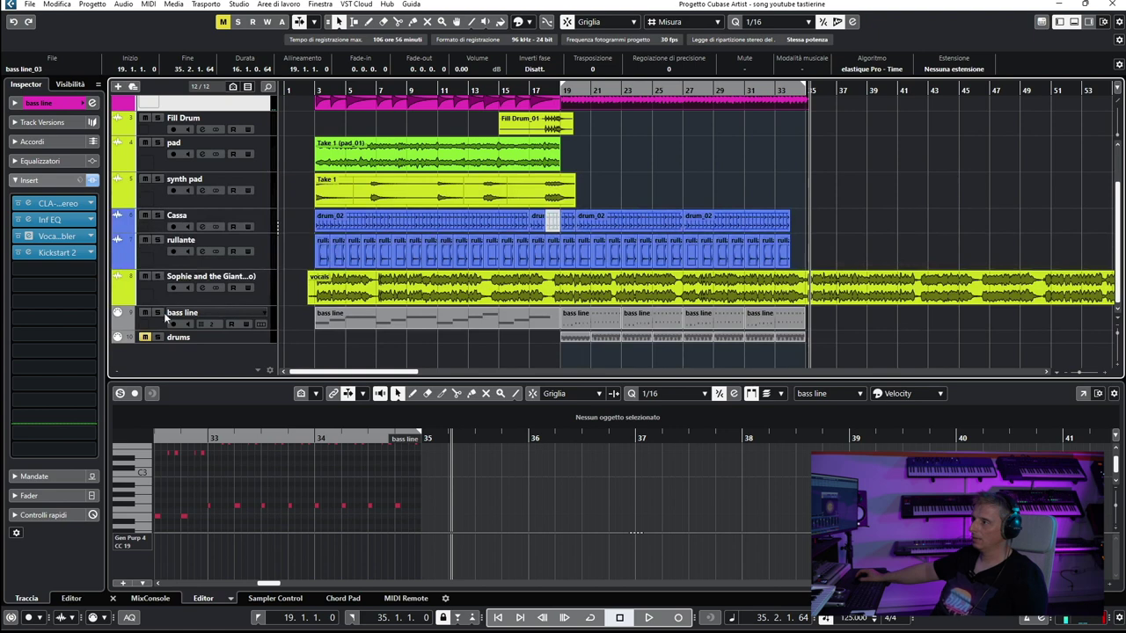
scroll(647, 231, "up", 2)
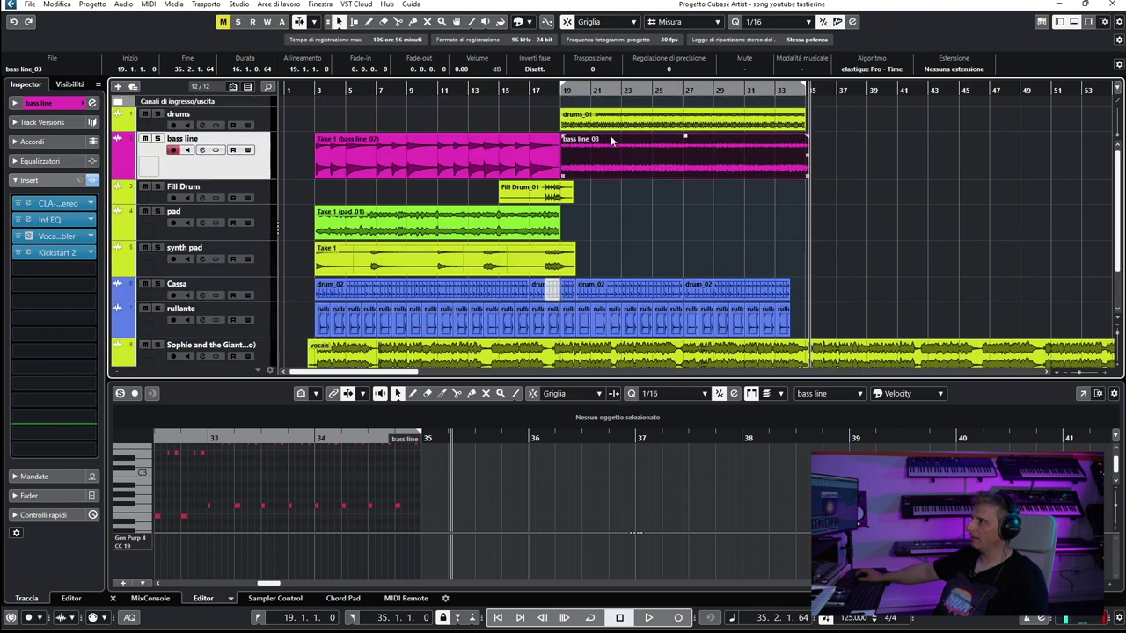
left_click(559, 90)
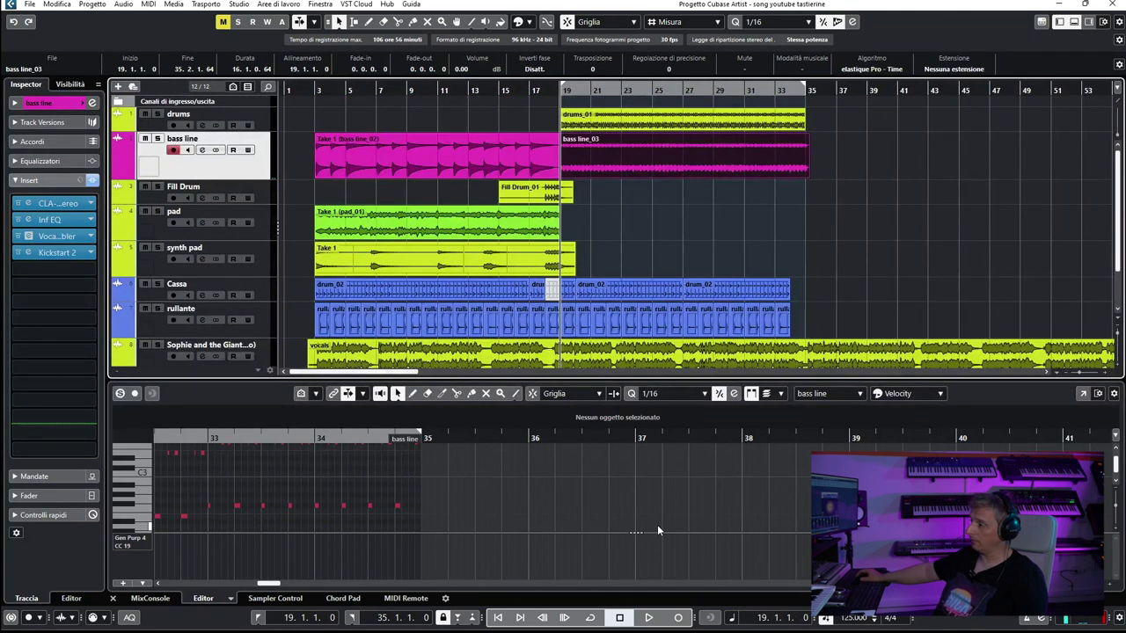
left_click(651, 618)
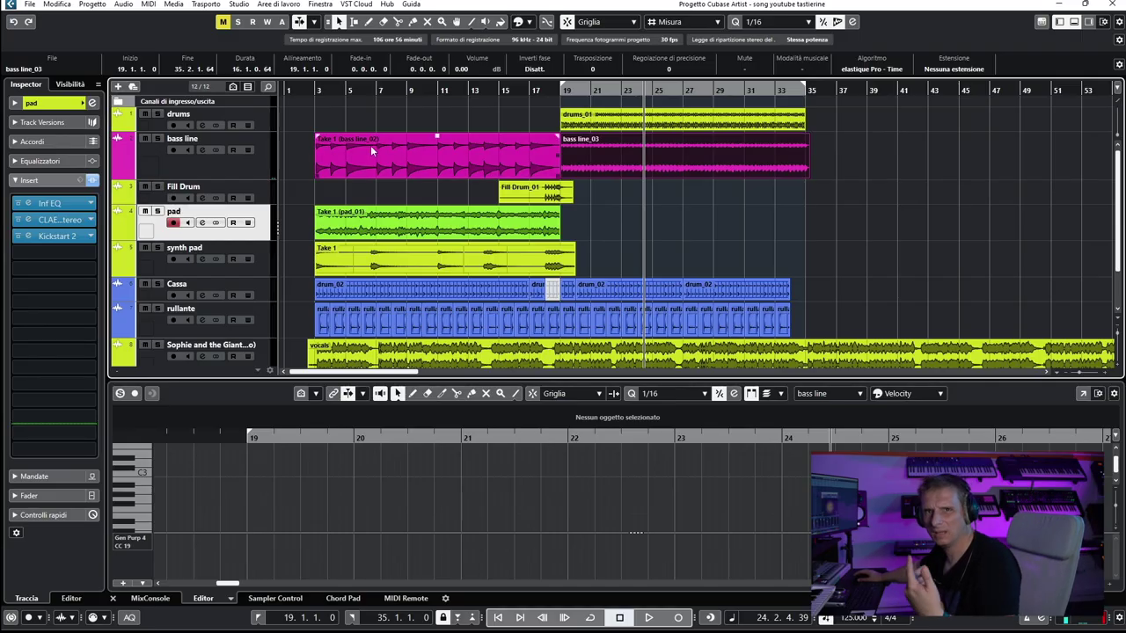
Record a synth pad performance on the synth pad track from bar 19 to just past bar 35.
key("KP_1")
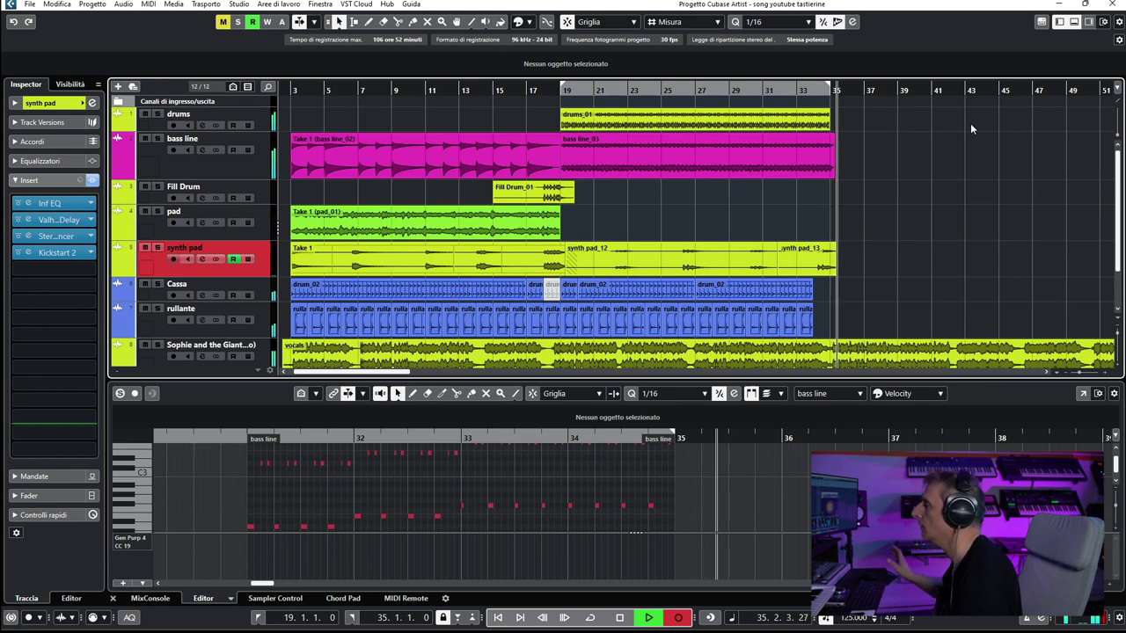
key("space")
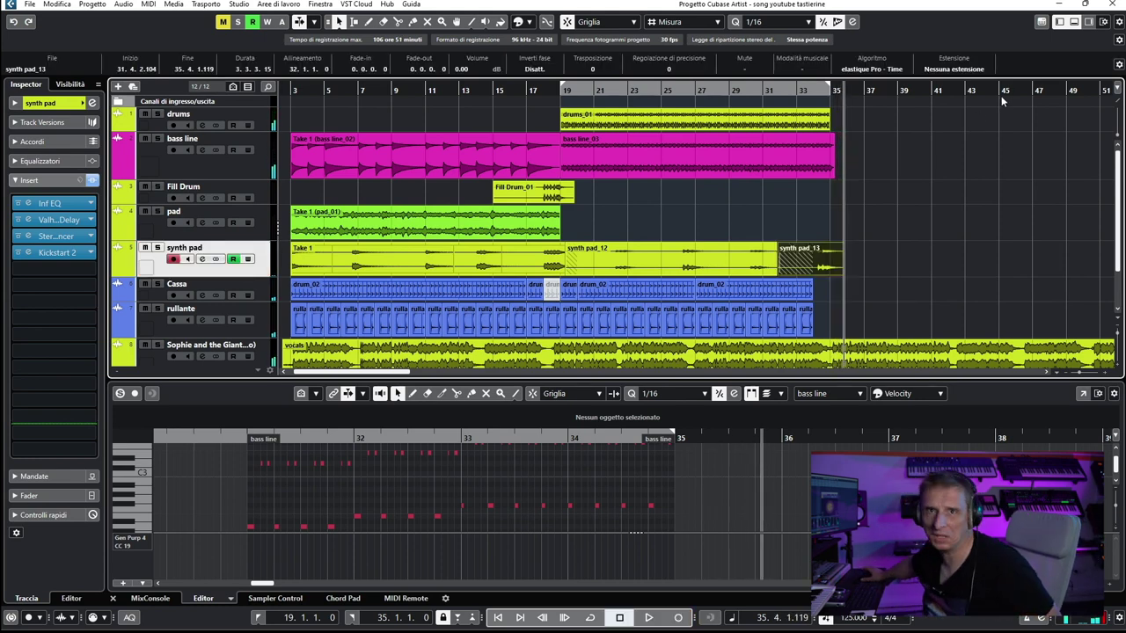
Glue the two new synth pad recordings into one part and play the section from bar 19.
right_click(967, 211)
left_click(1040, 204)
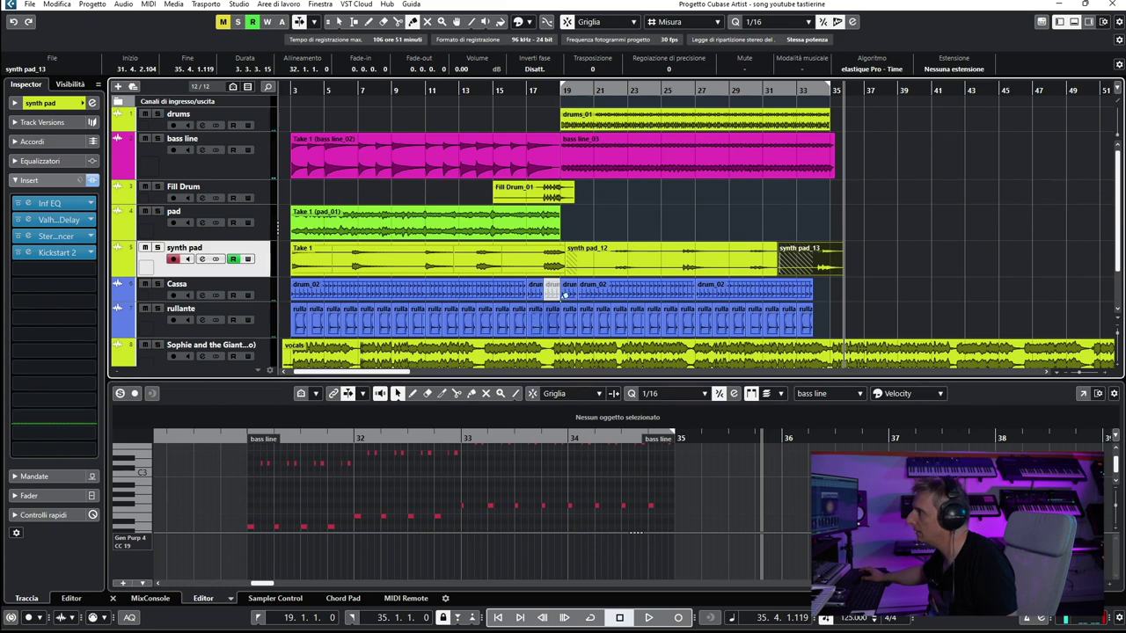
left_click(677, 260)
right_click(717, 187)
left_click(717, 183)
left_click(704, 251)
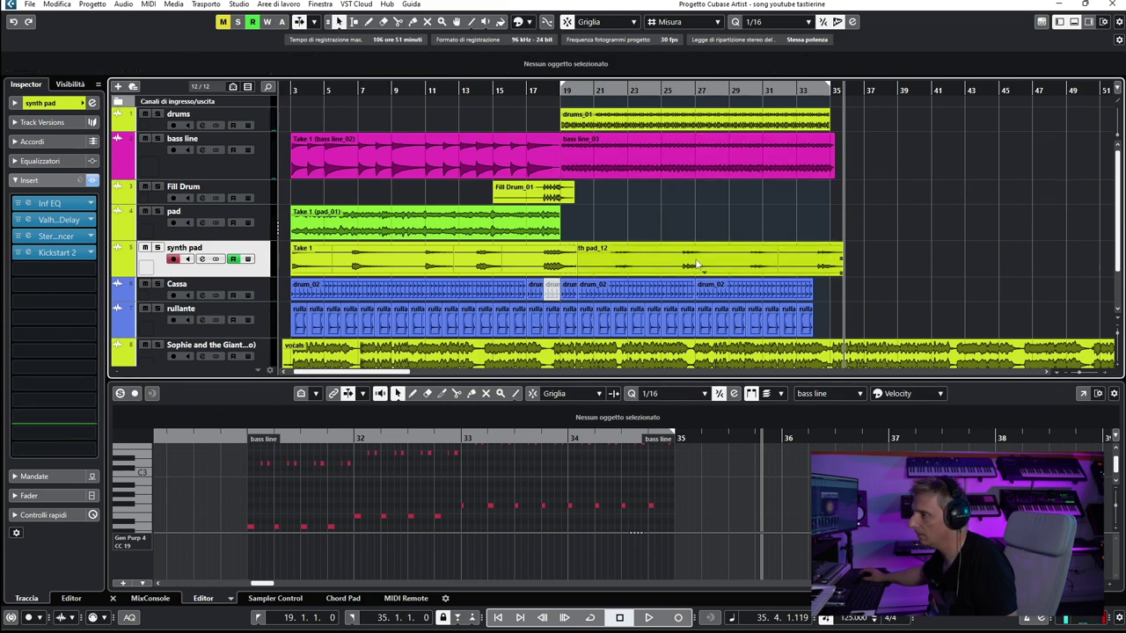
left_click_drag(408, 463, 480, 426)
scroll(495, 439, "down", 2)
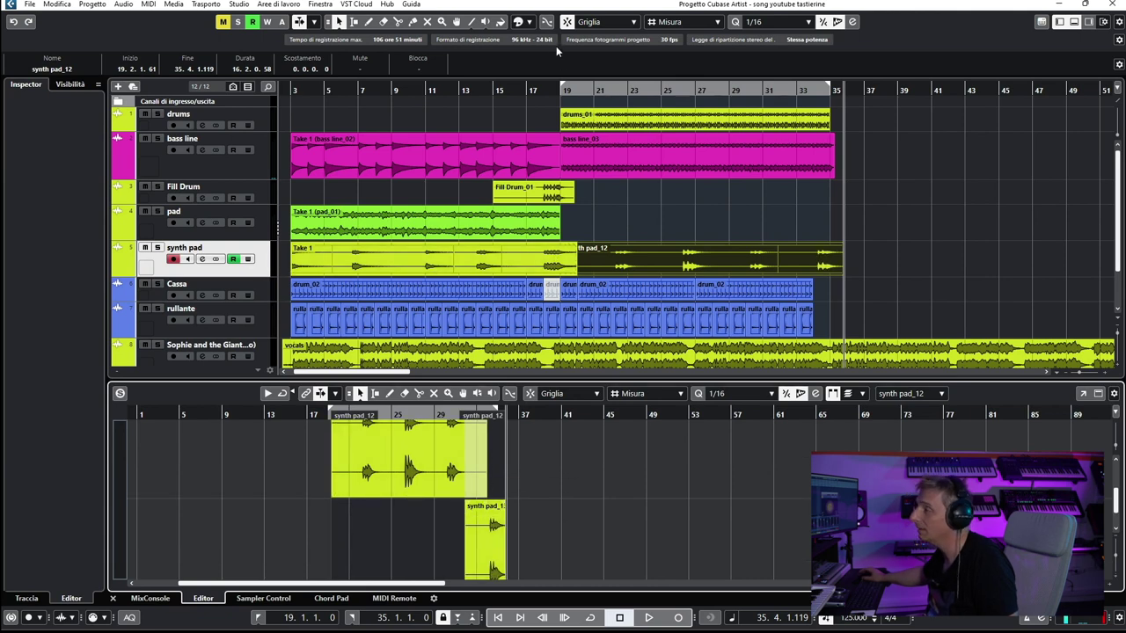
left_click(550, 87)
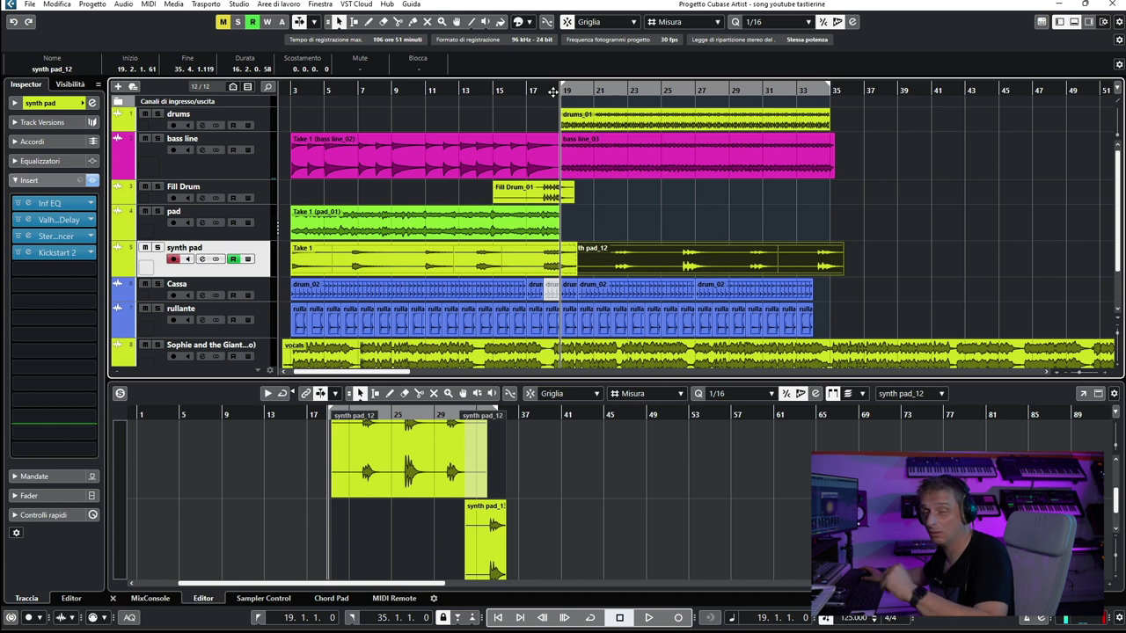
left_click(648, 618)
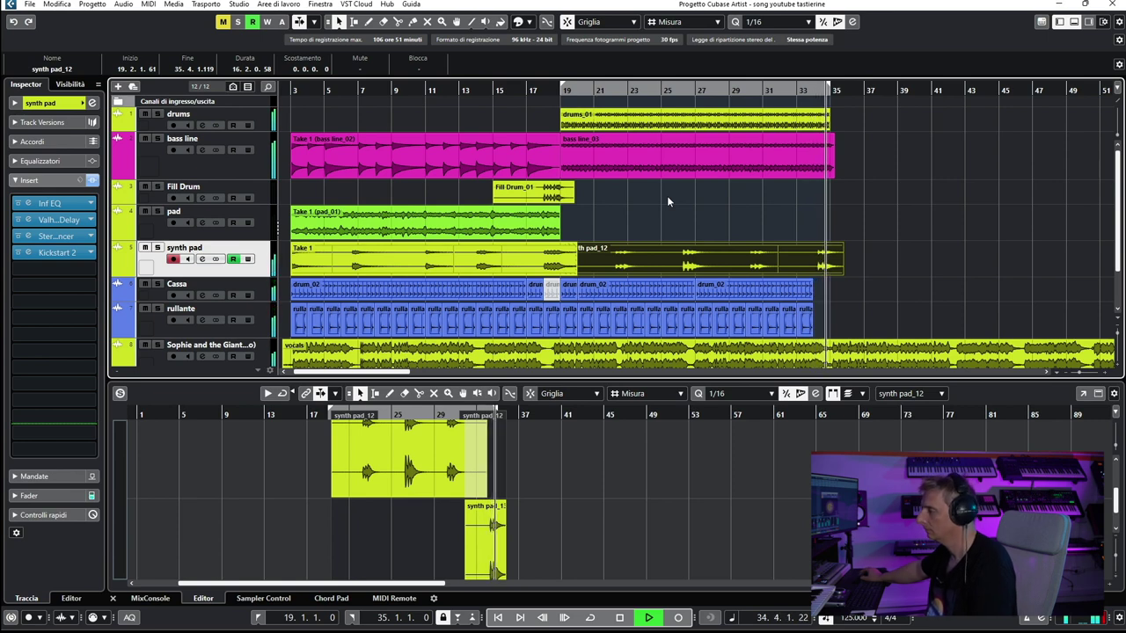
mouse_move(626, 622)
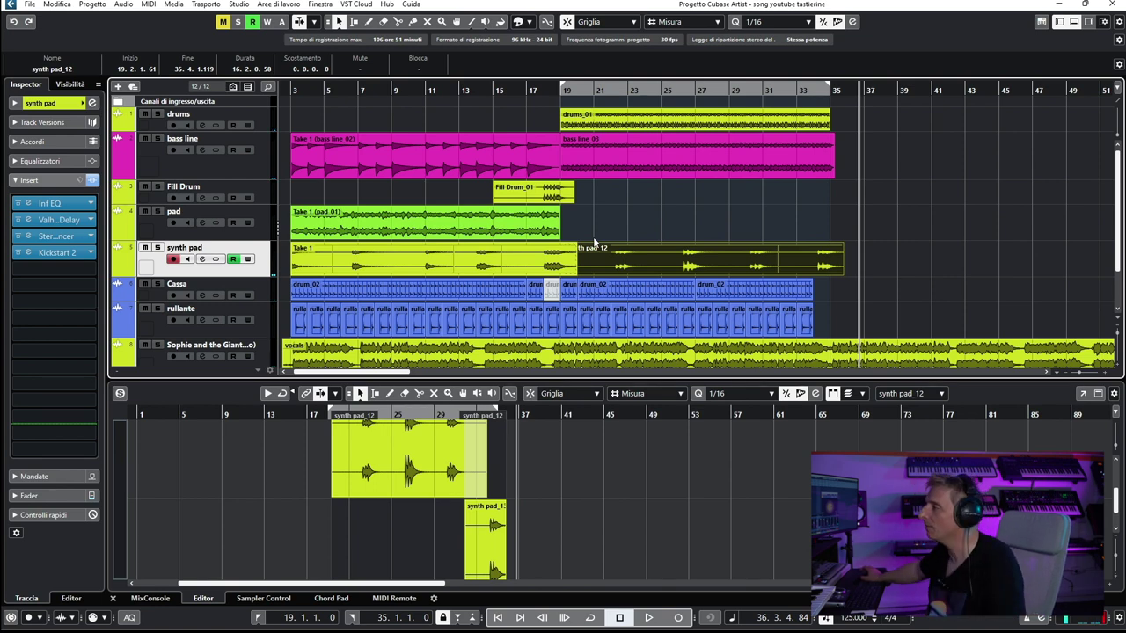
Duplicate the pad recording to bars 19 to 35, lower the copy's volume to -3.30 dB, and play from bar 18.
left_click(423, 222)
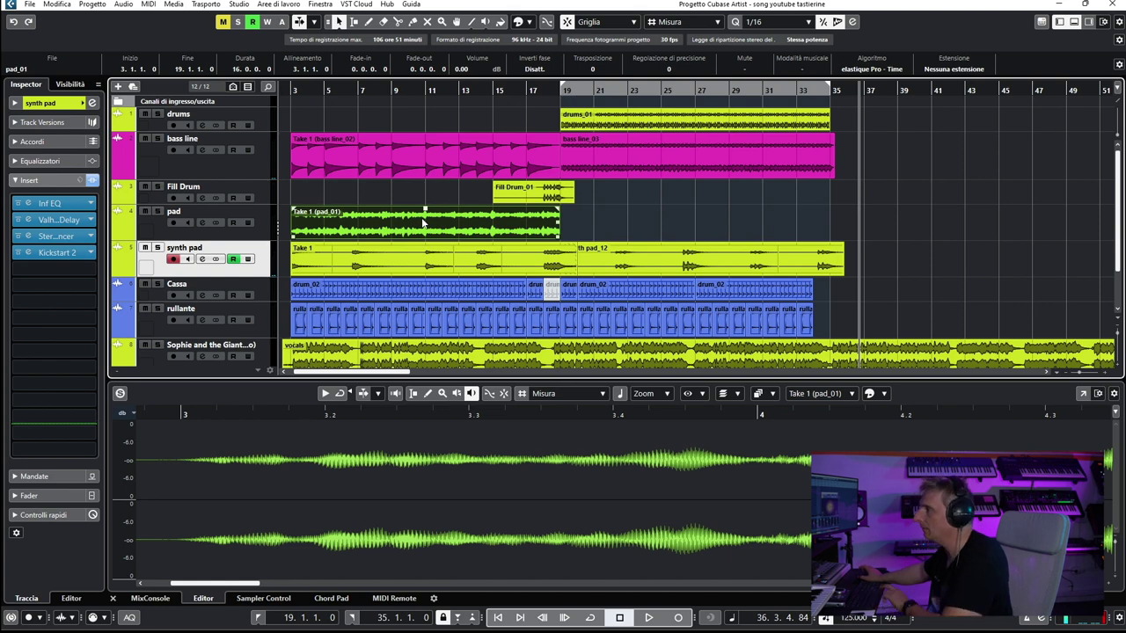
key("ctrl+d")
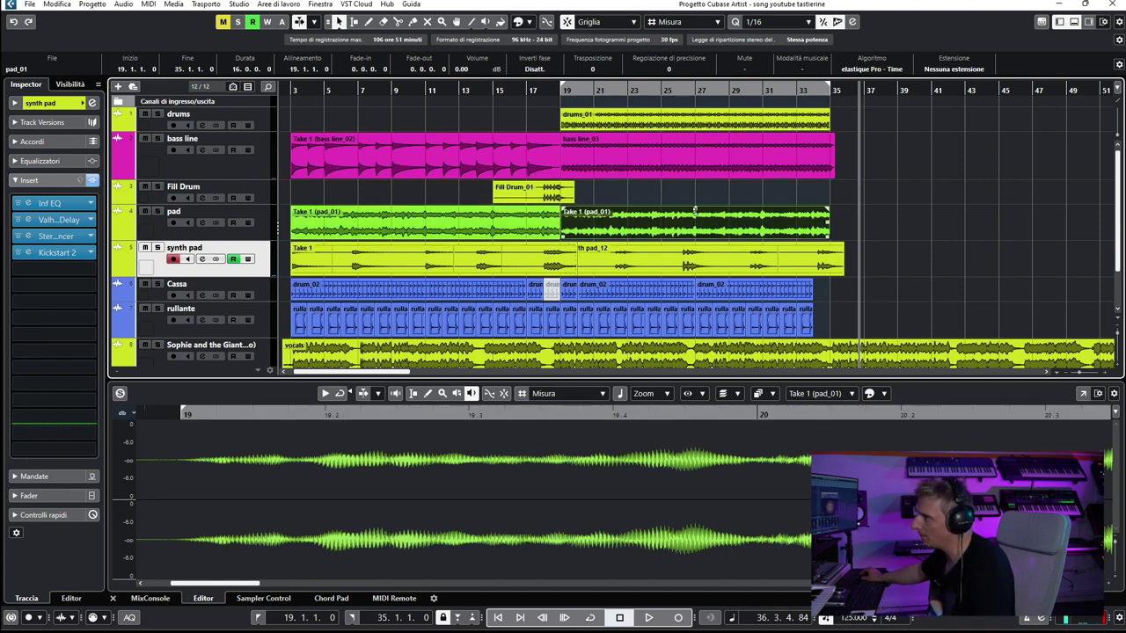
left_click_drag(695, 211, 695, 217)
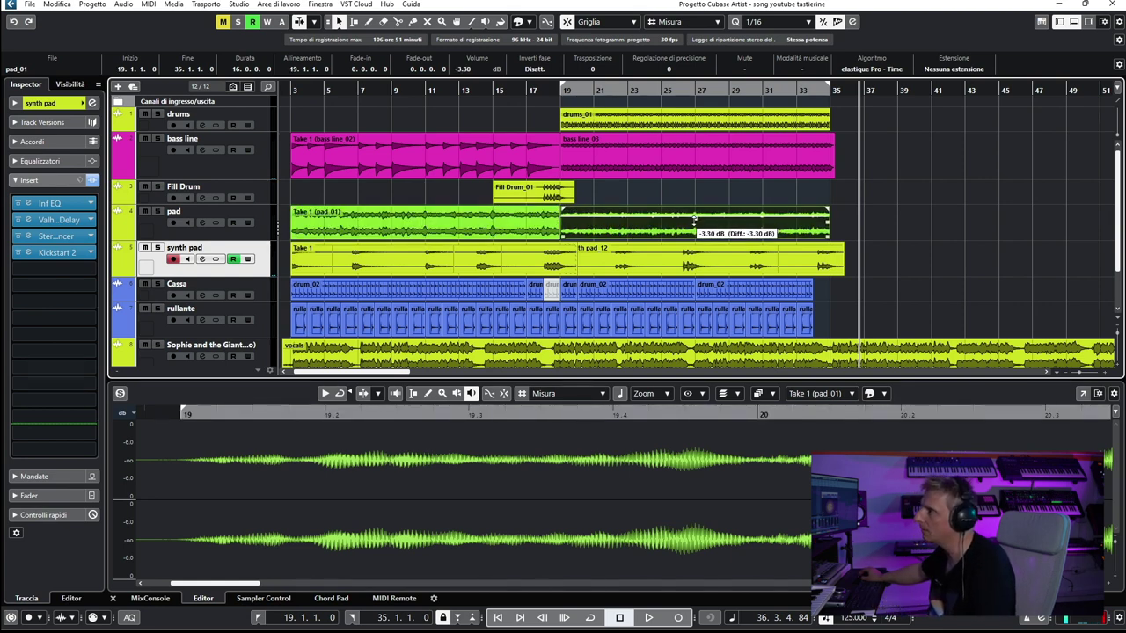
left_click(537, 91)
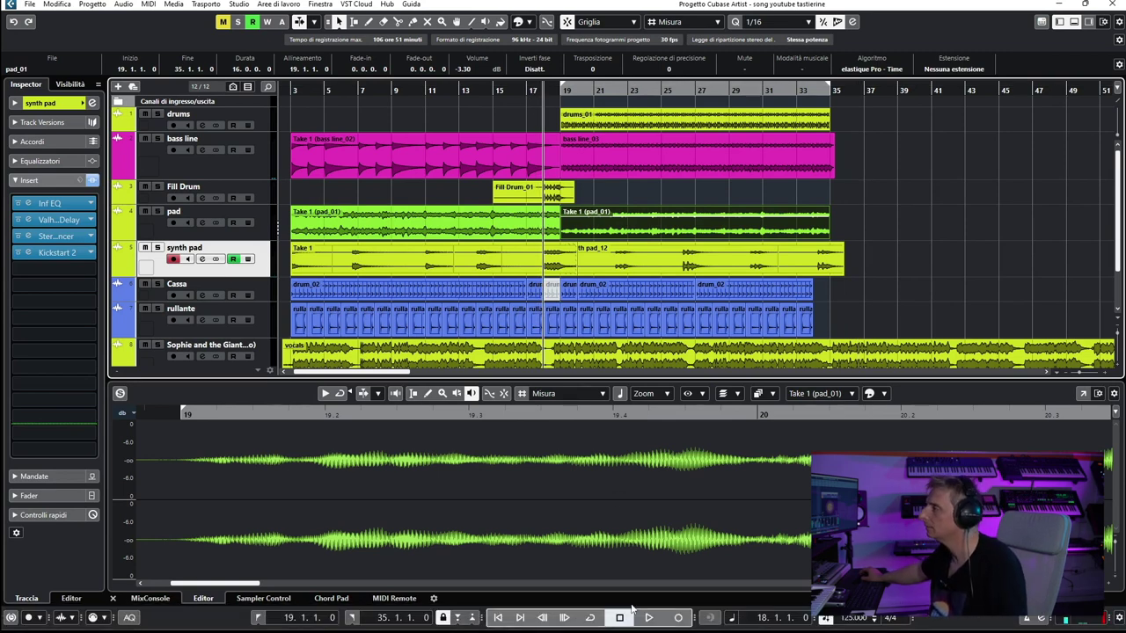
left_click(647, 618)
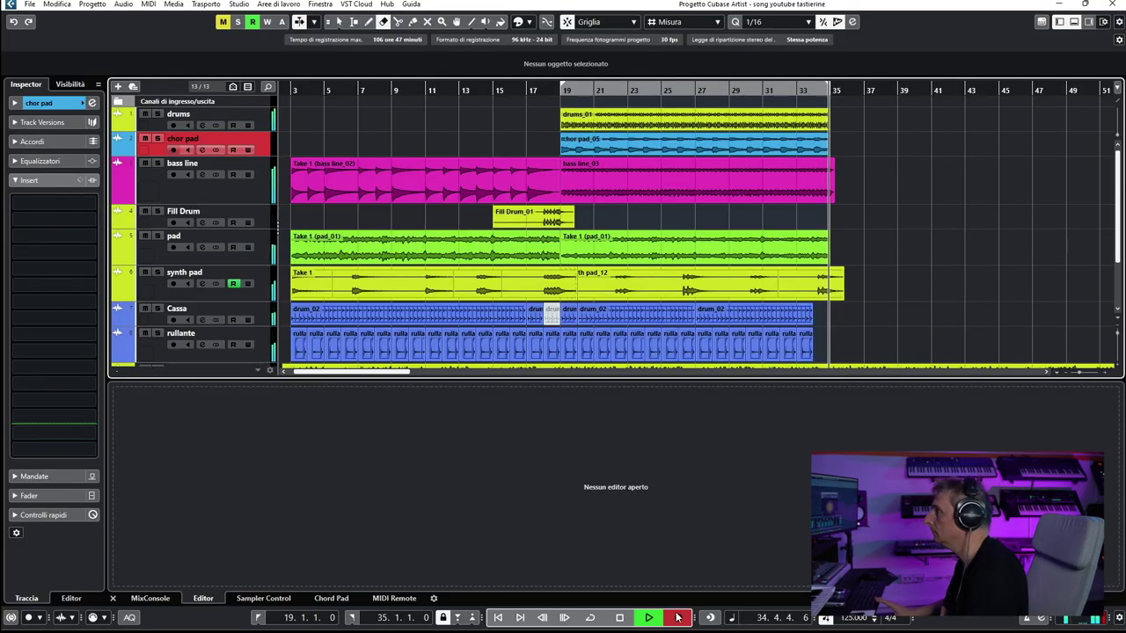
Record the chor pad from bar 19 to just past bar 35 and insert Infinity EQ on its soloed track.
left_click(677, 617)
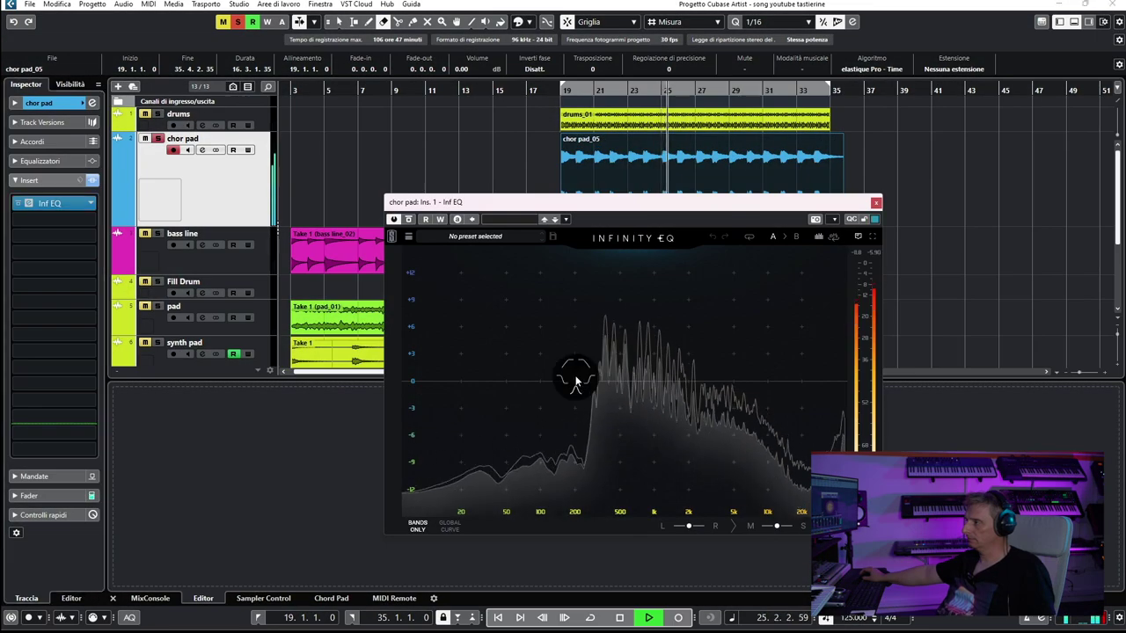
Add a steep low-cut band at about 214 Hz to the chor pad's Infinity EQ.
left_click(575, 380)
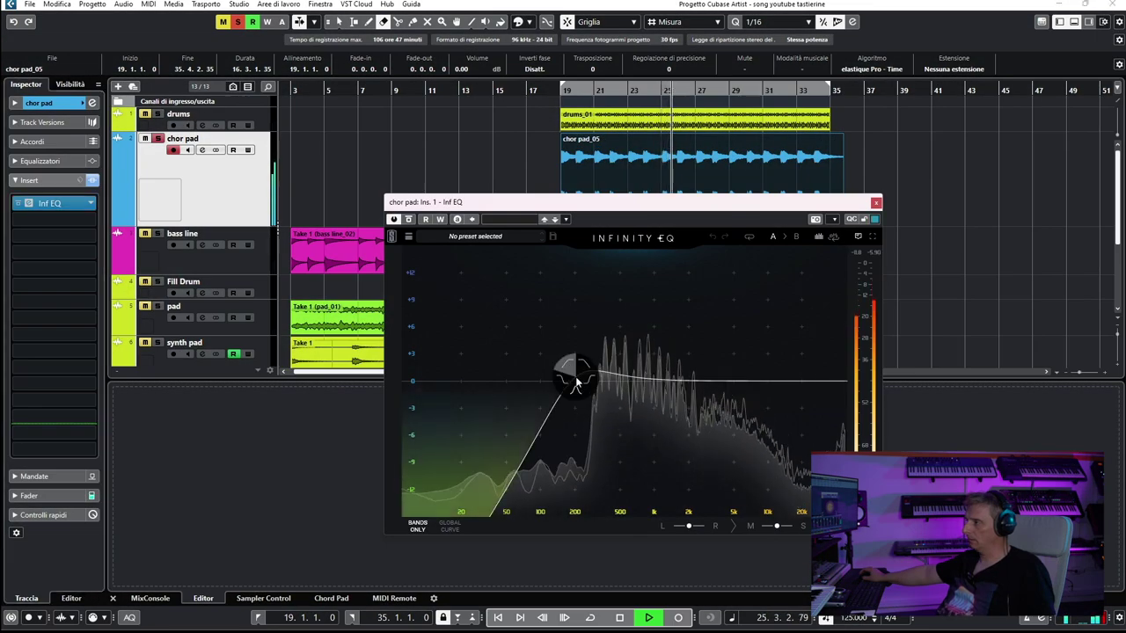
scroll(575, 377, "up", 5)
left_click_drag(576, 376, 579, 378)
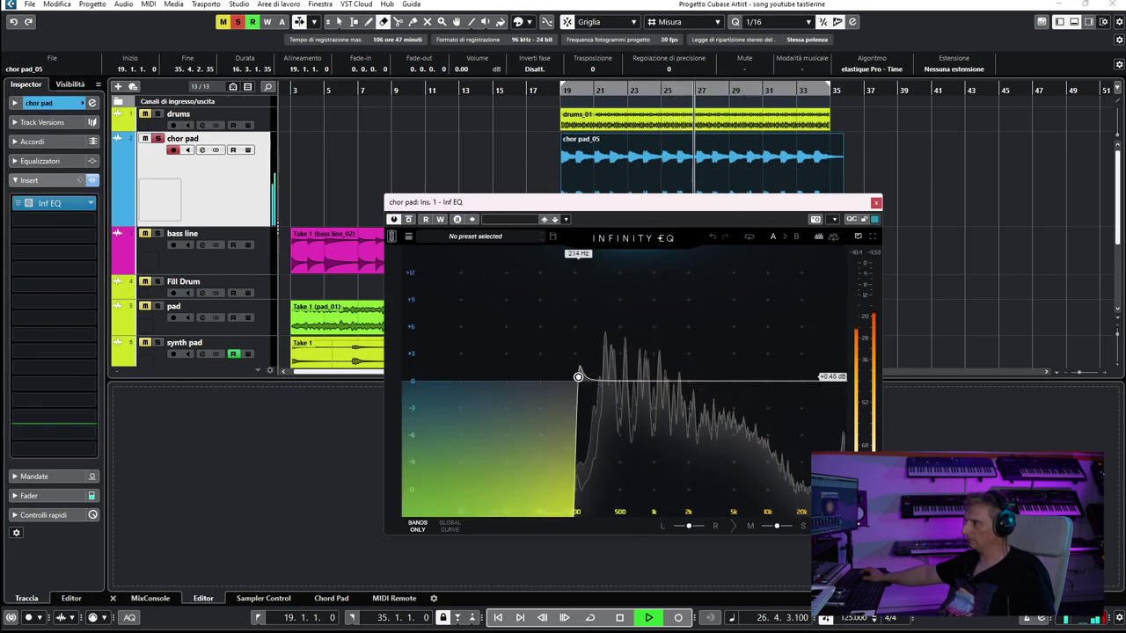
Add a -4.41 dB bell band at 23.1 kHz and a +3.96 dB bell band at 6.03 kHz to the chor pad's EQ.
left_click(821, 374)
left_click_drag(821, 372, 809, 421)
left_click(754, 402)
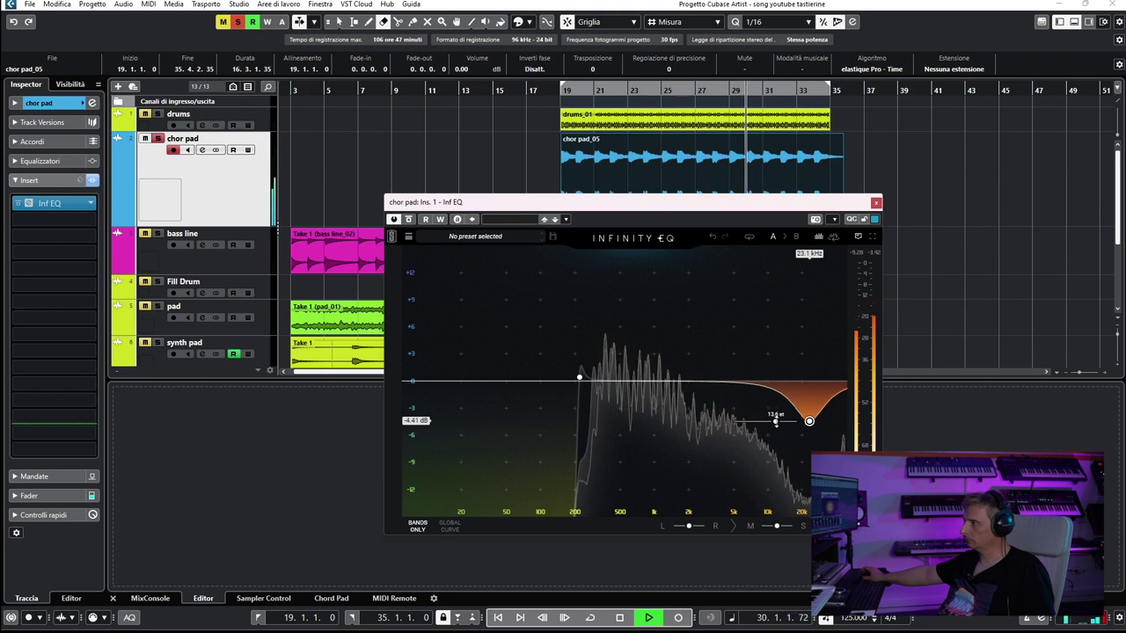
left_click(696, 376)
left_click_drag(697, 376, 737, 352)
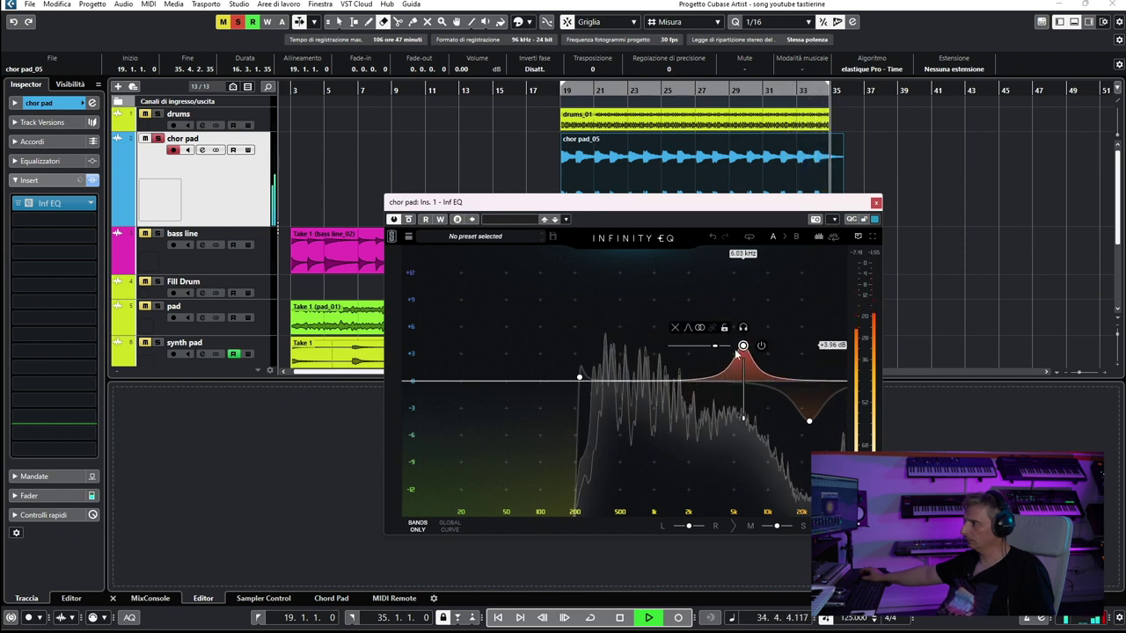
Insert ValhallaDelay after the EQ on the chor pad track.
left_click(53, 219)
left_click(101, 475)
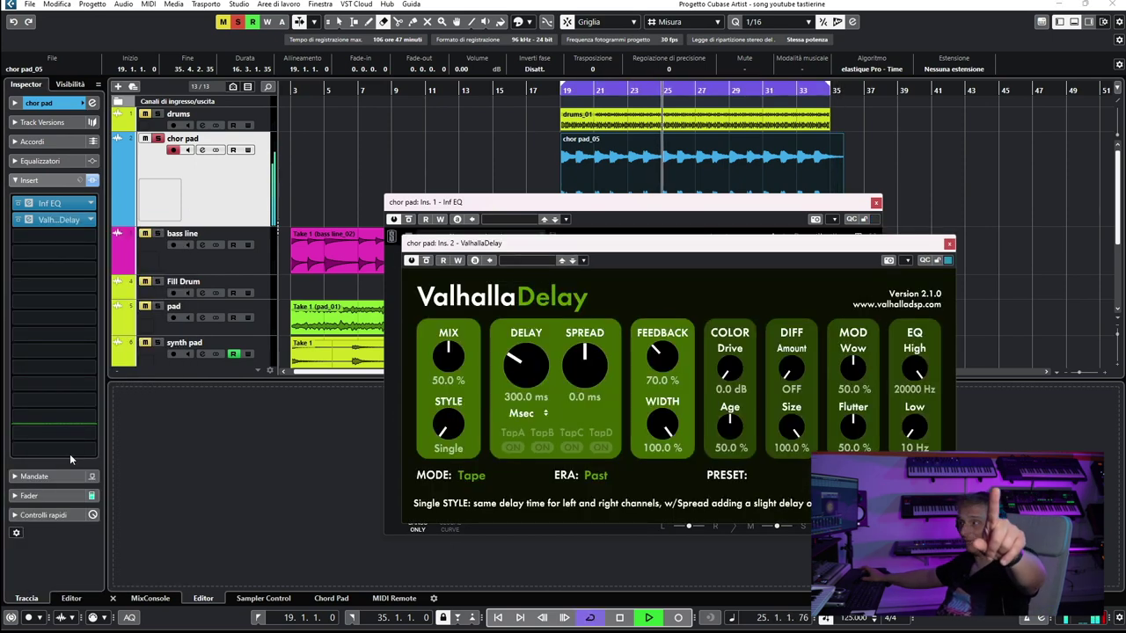
Load the MylarBloom synth reverb preset in the chor pad's ValhallaDelay and set its mix to 20.8 %.
left_click(778, 475)
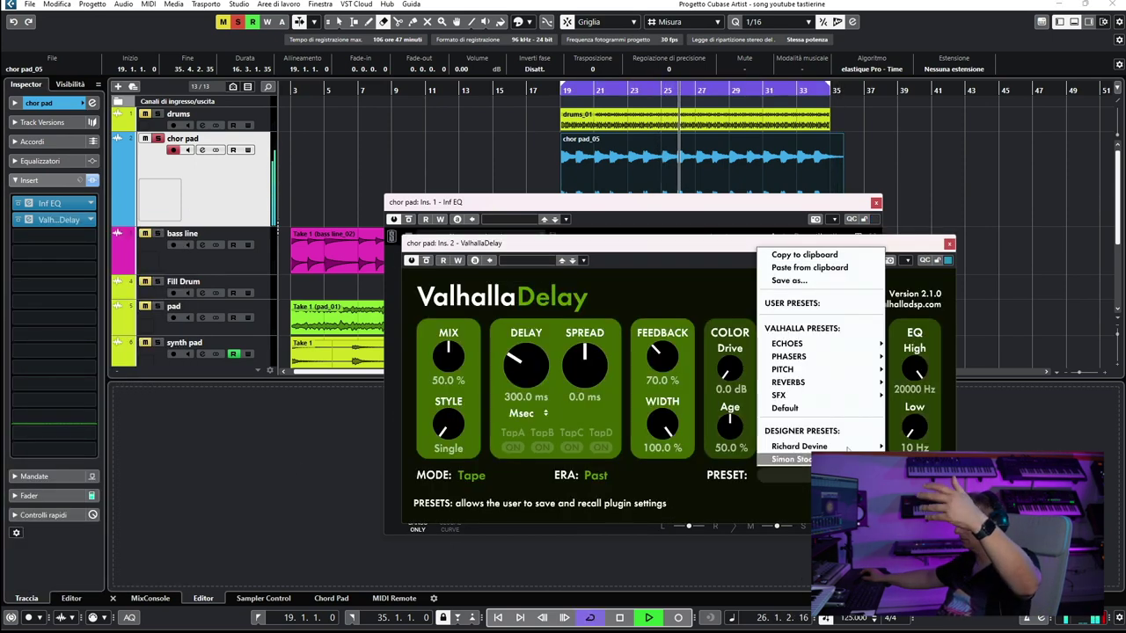
mouse_move(792, 382)
mouse_move(931, 382)
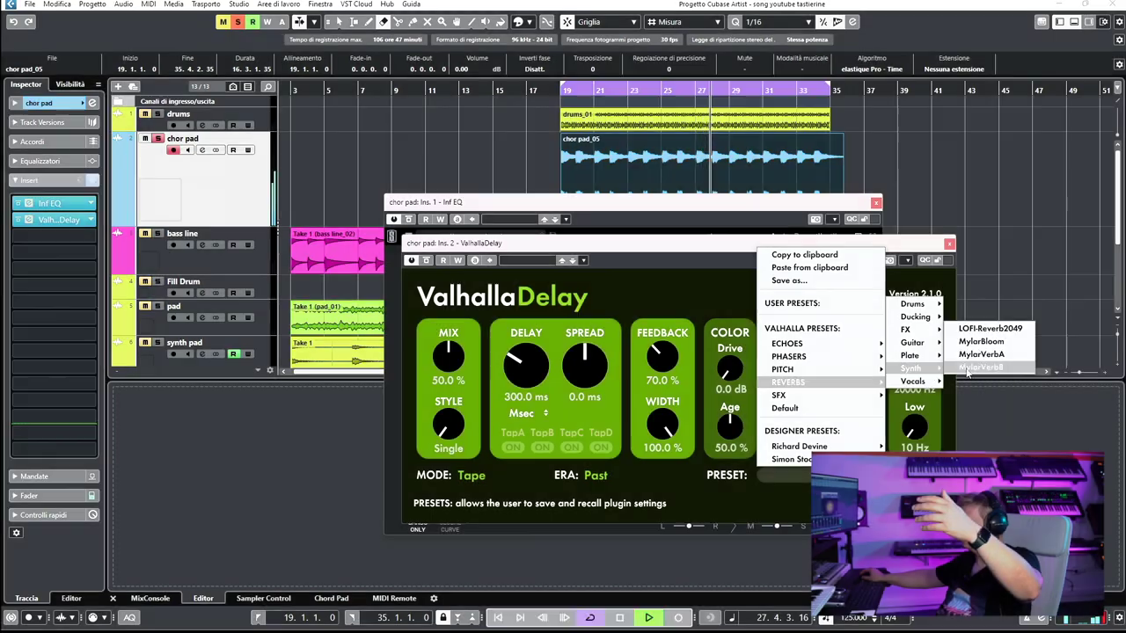
left_click(985, 339)
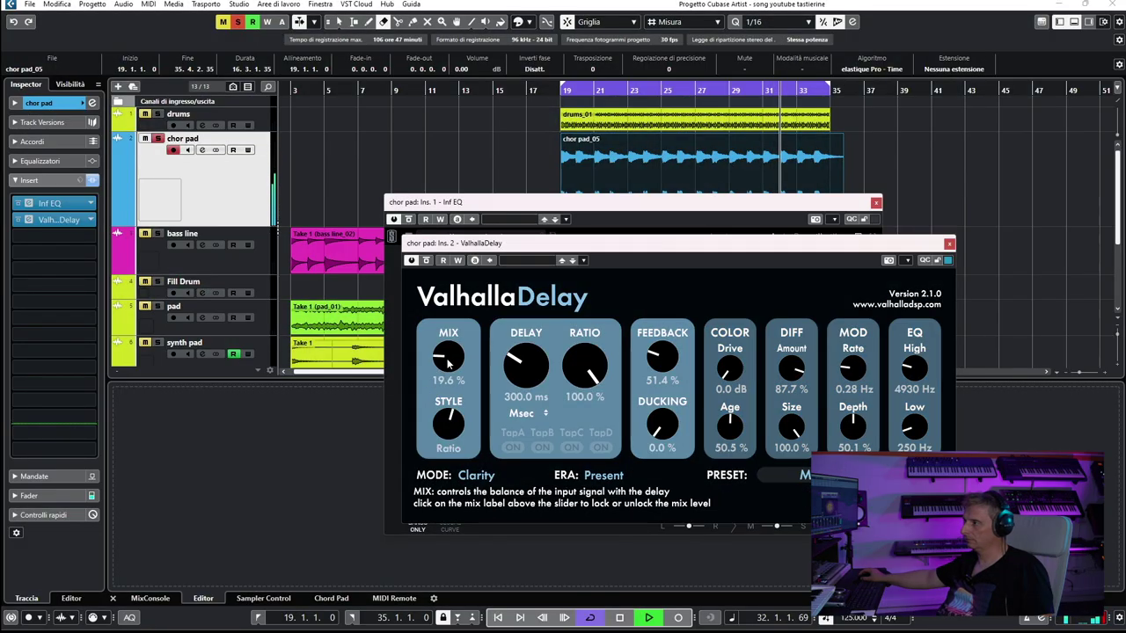
Insert the Kickstart 2 sidechain effect after ValhallaDelay on the chor pad track, with a 34% mix.
left_click(85, 236)
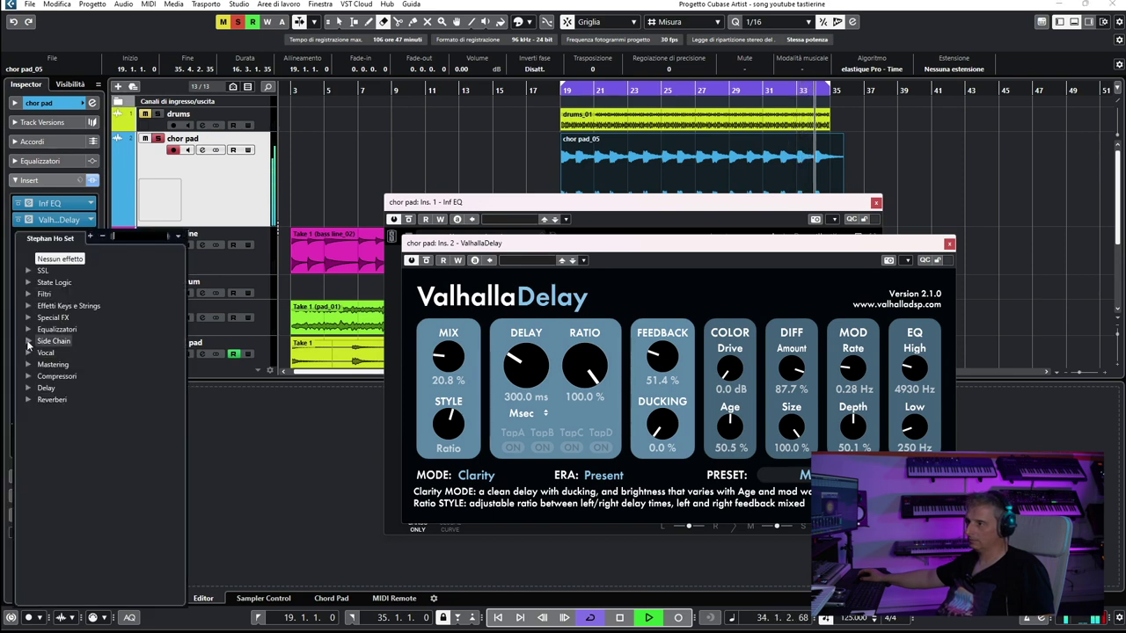
left_click(28, 341)
left_click(66, 366)
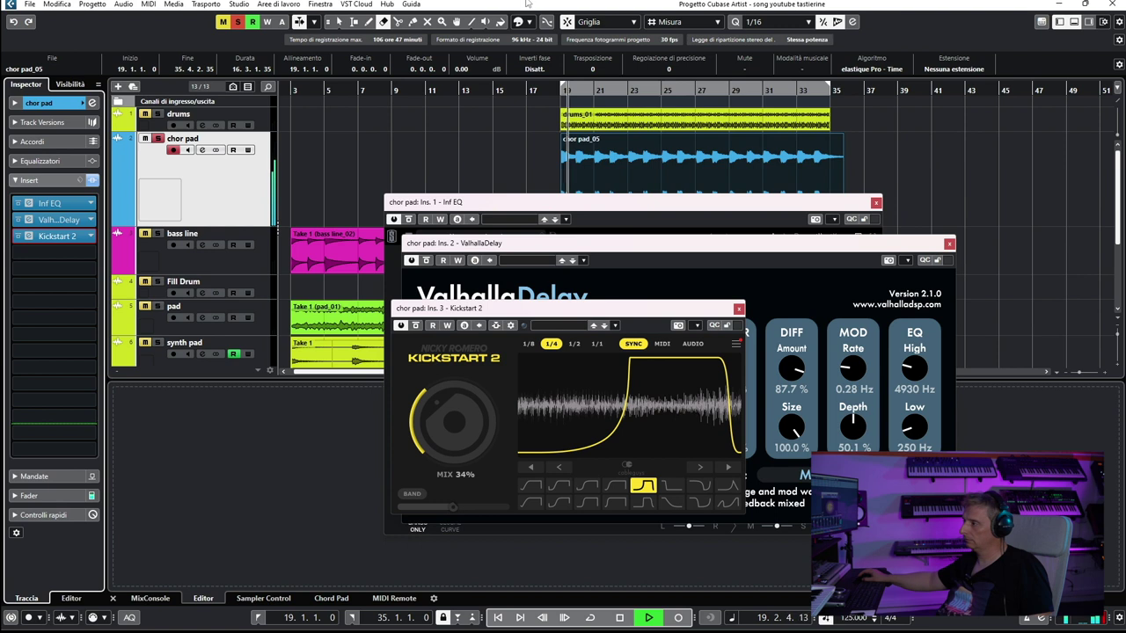
Turn cycle playback back on, clear the chor pad's solo and slightly lower its channel fader.
left_click(592, 617)
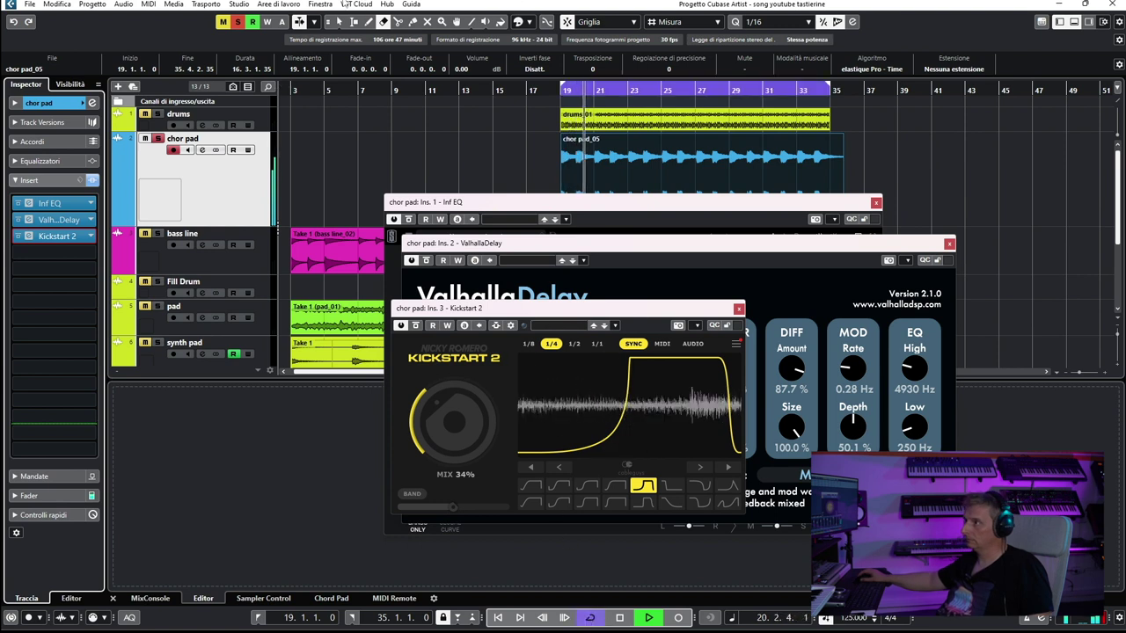
left_click(129, 528)
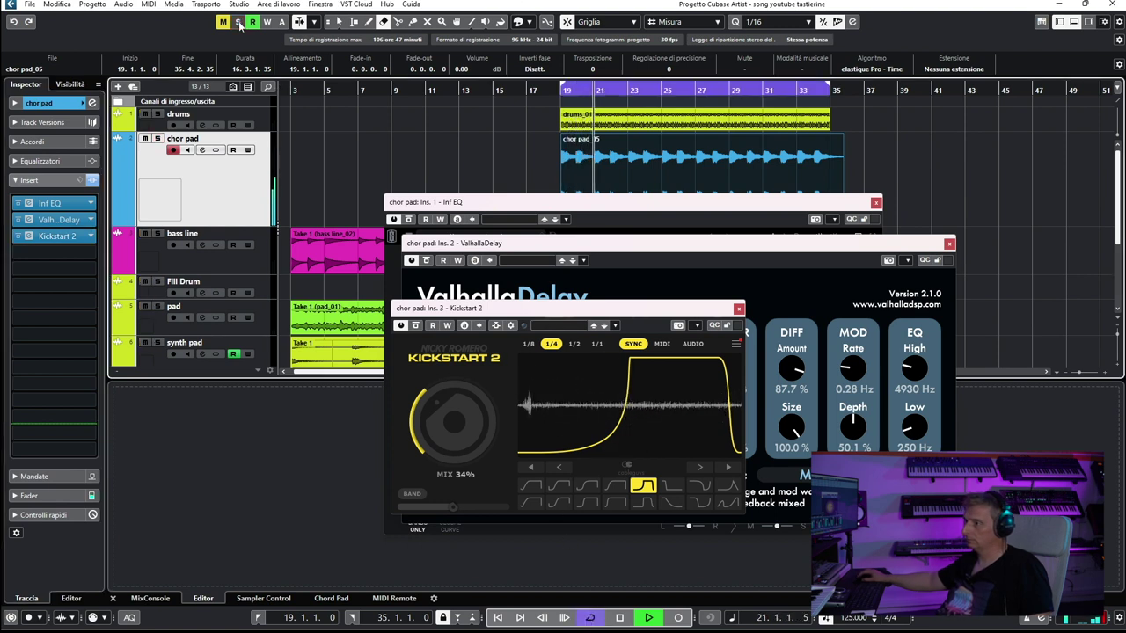
left_click(64, 497)
left_click_drag(33, 316, 32, 319)
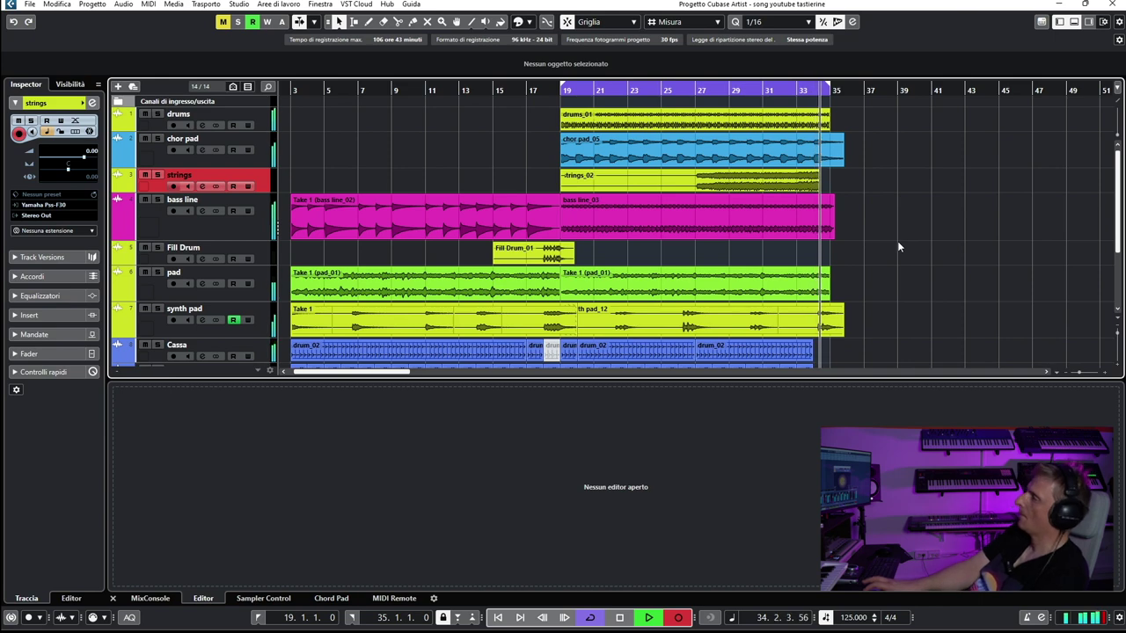
Record the strings from bar 19 to 35 and add a +3.11 dB bell at 10.3 kHz in their Infinity EQ.
key("space")
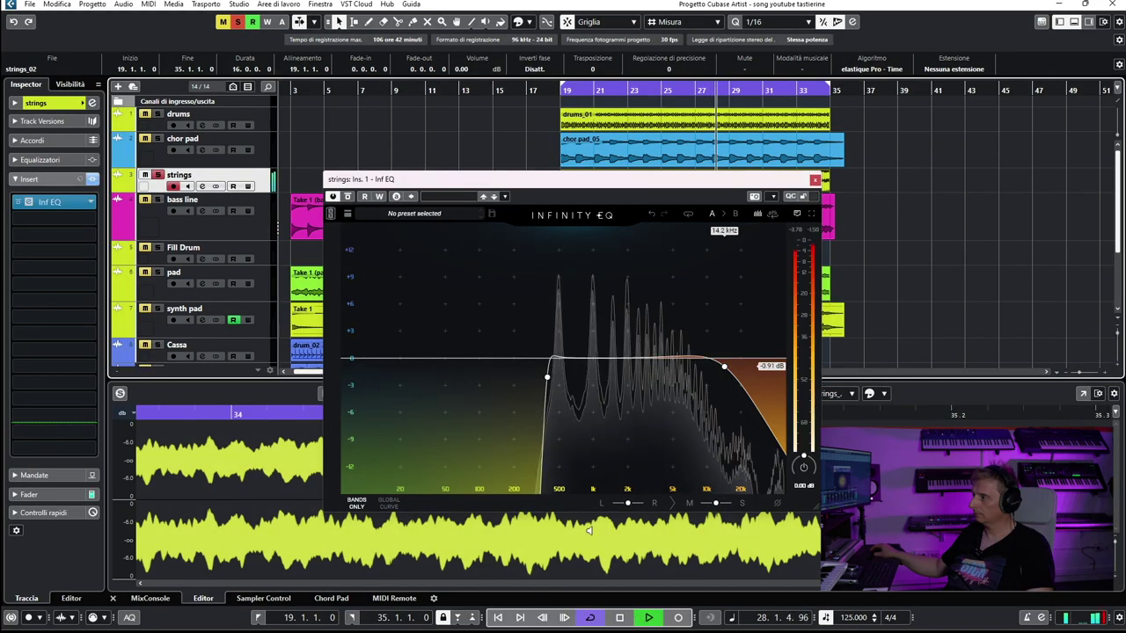
left_click_drag(724, 364, 708, 330)
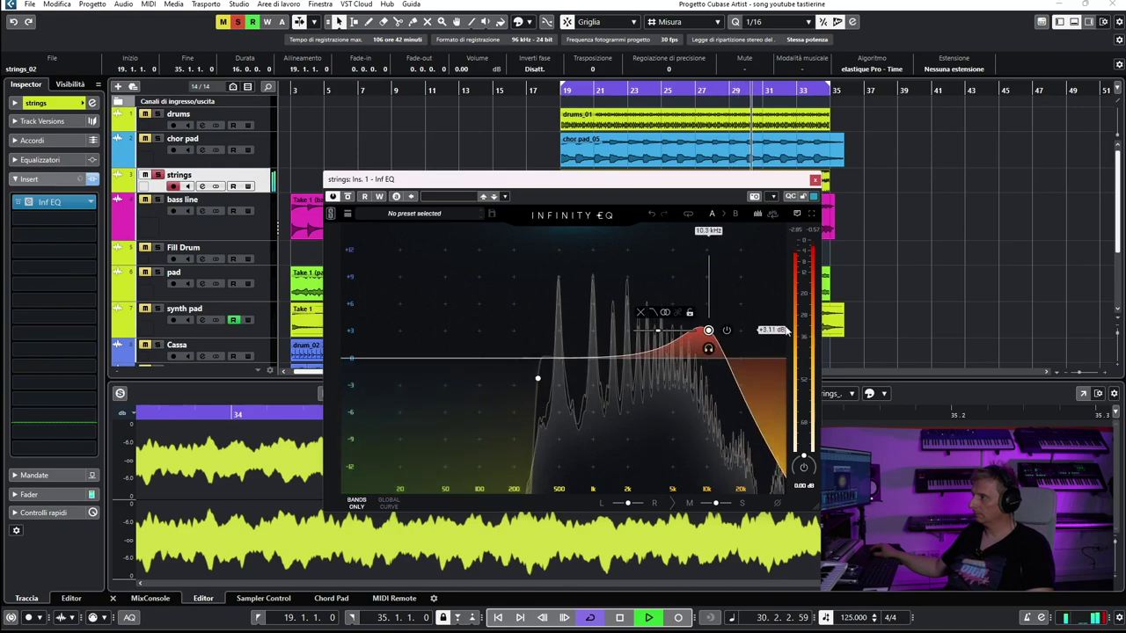
left_click_drag(803, 466, 796, 463)
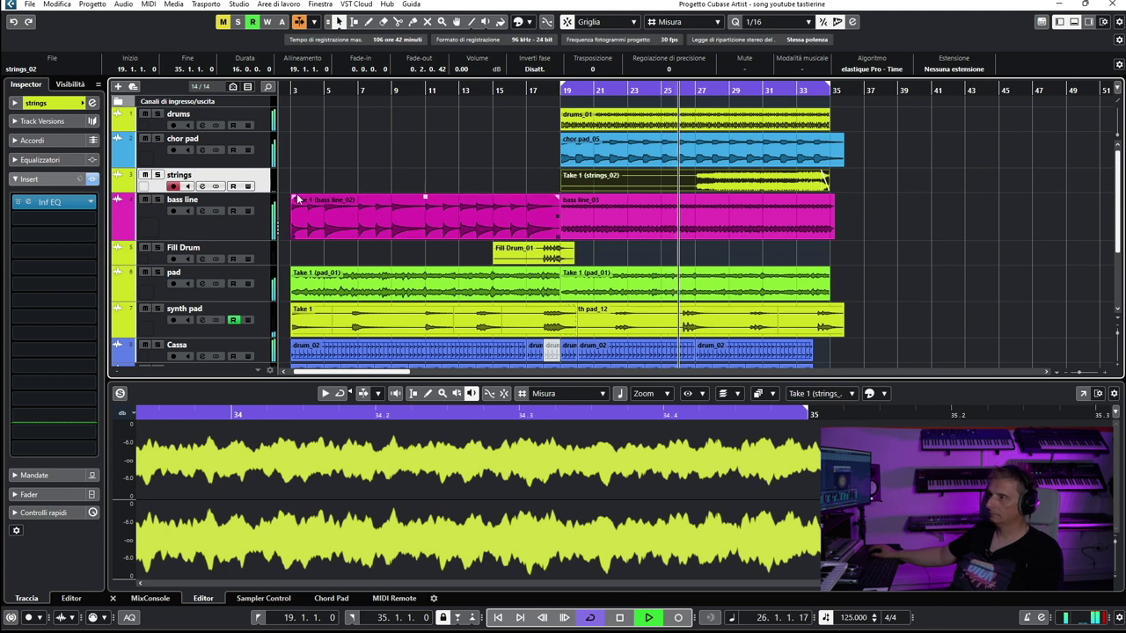
Insert the Pro-R reverb after the EQ on the strings track.
left_click(89, 224)
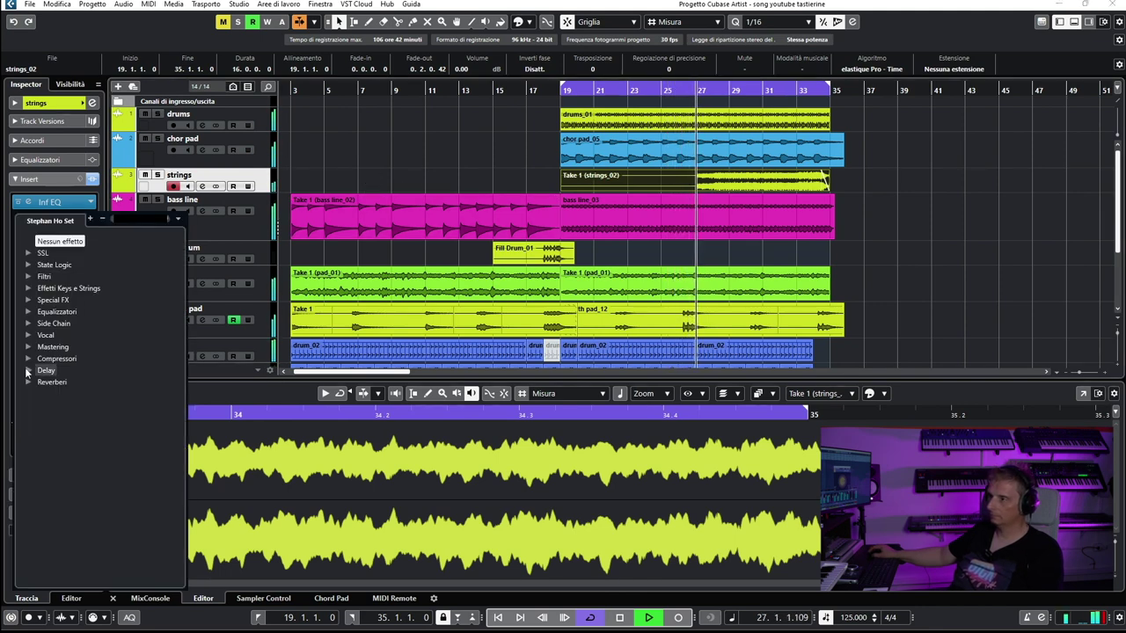
left_click(29, 383)
scroll(71, 458, "down", 2)
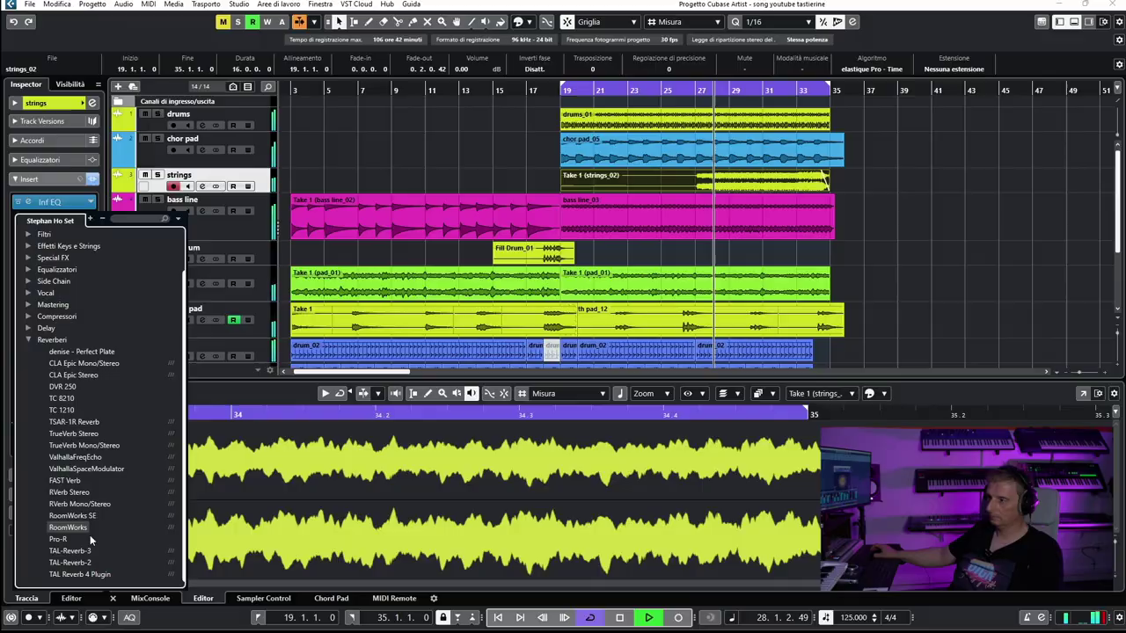
left_click(66, 539)
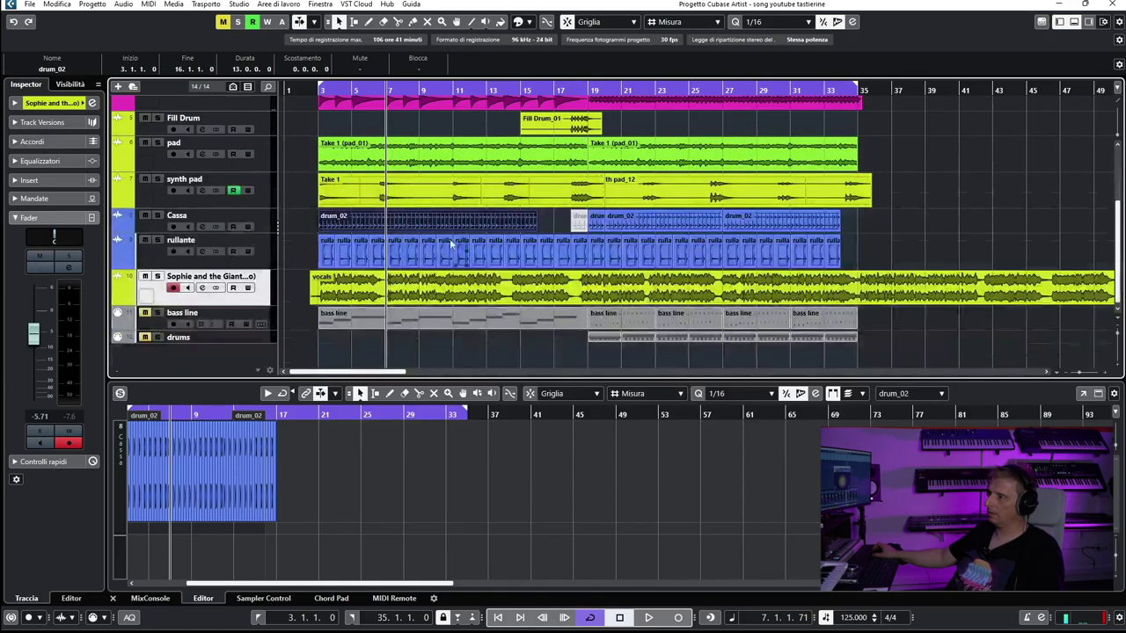
Add a stereo audio track named fx with input E=Chord Sk 37 and record an effect from about bar 13 to 21.
right_click(233, 361)
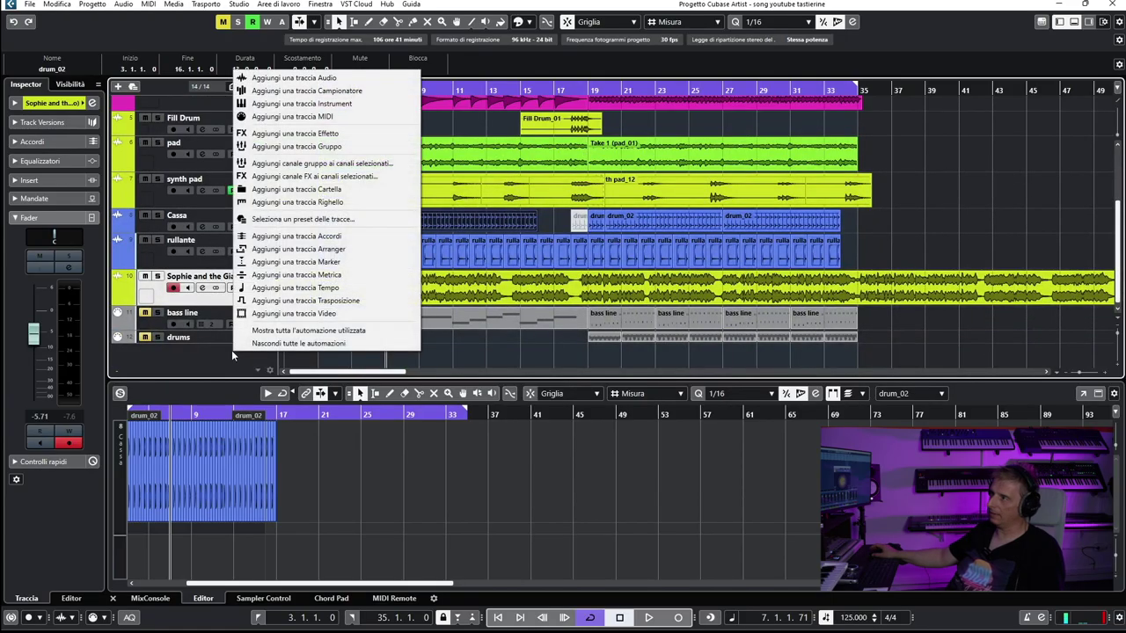
left_click(369, 78)
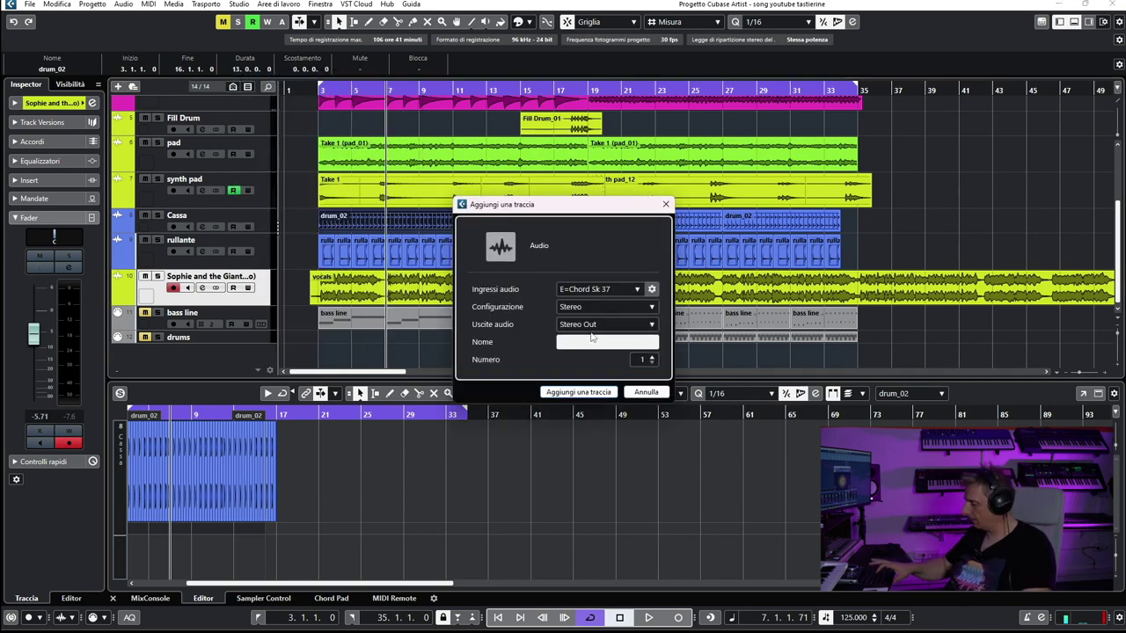
type("fx")
key("Return")
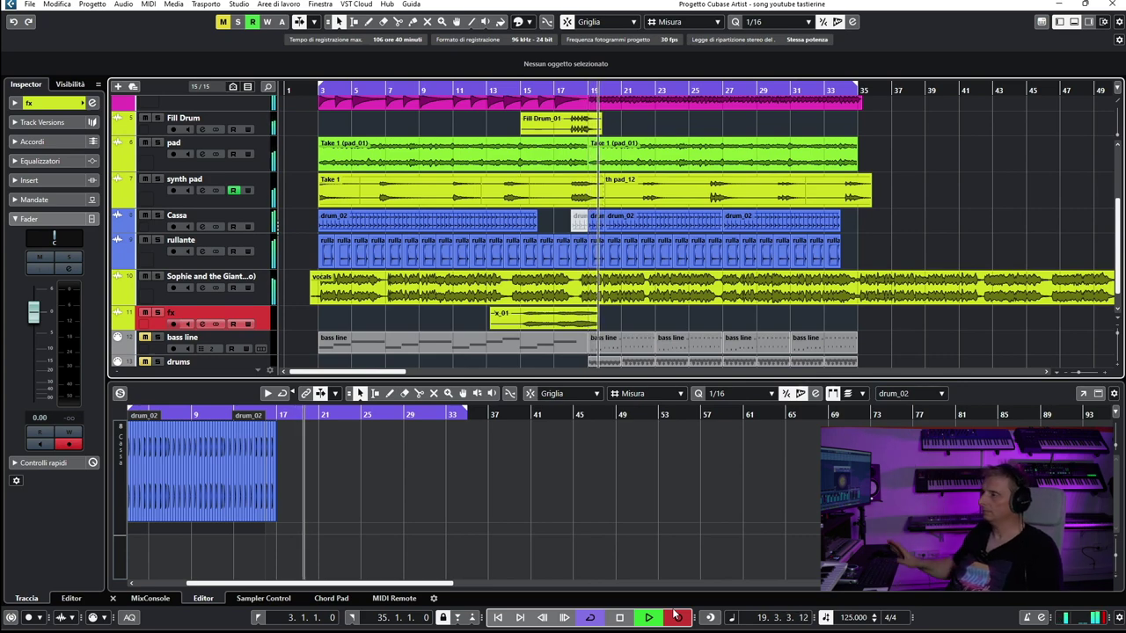
key("space")
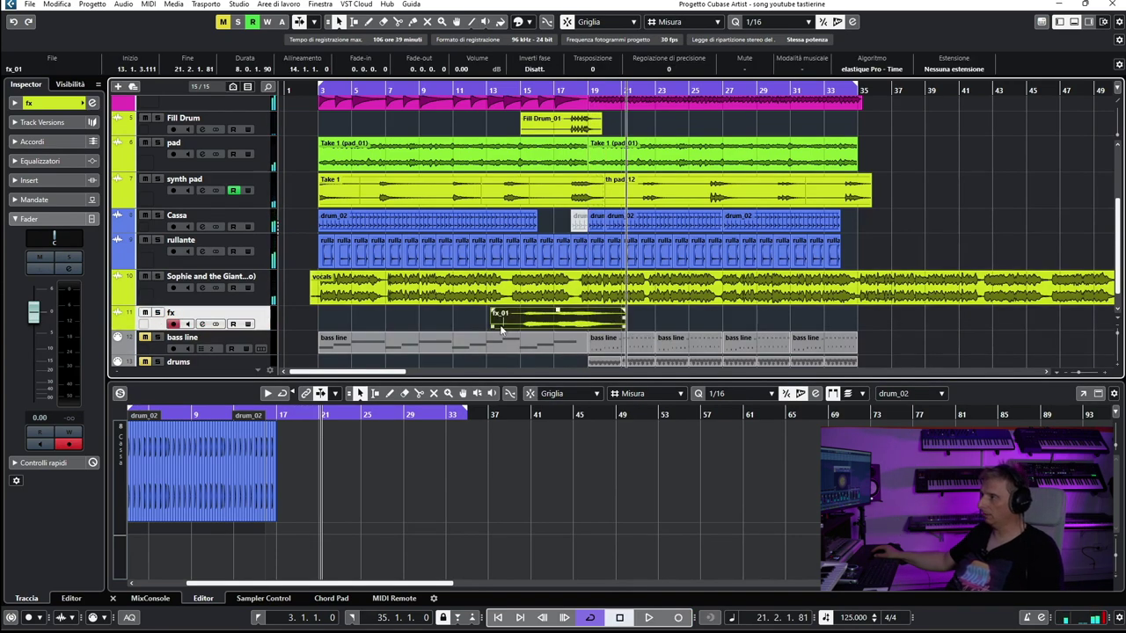
Trim the fx clip's start to bar 15 and shape it with a fade-in of about three bars and a fade-out.
left_click_drag(495, 328, 587, 310)
key("space")
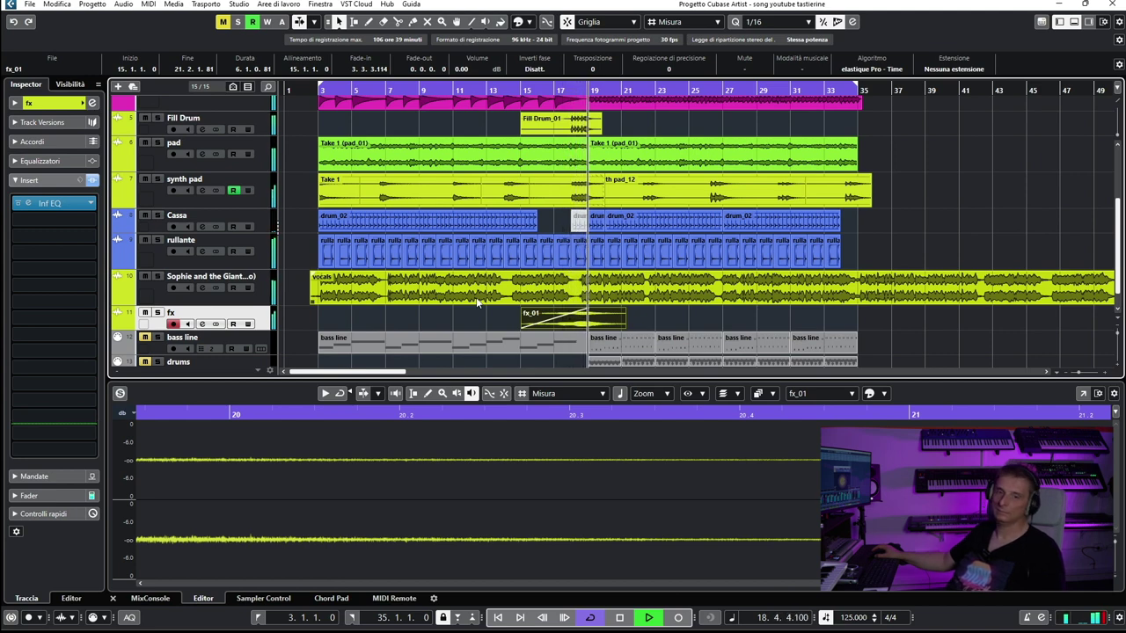
left_click_drag(575, 311, 604, 310)
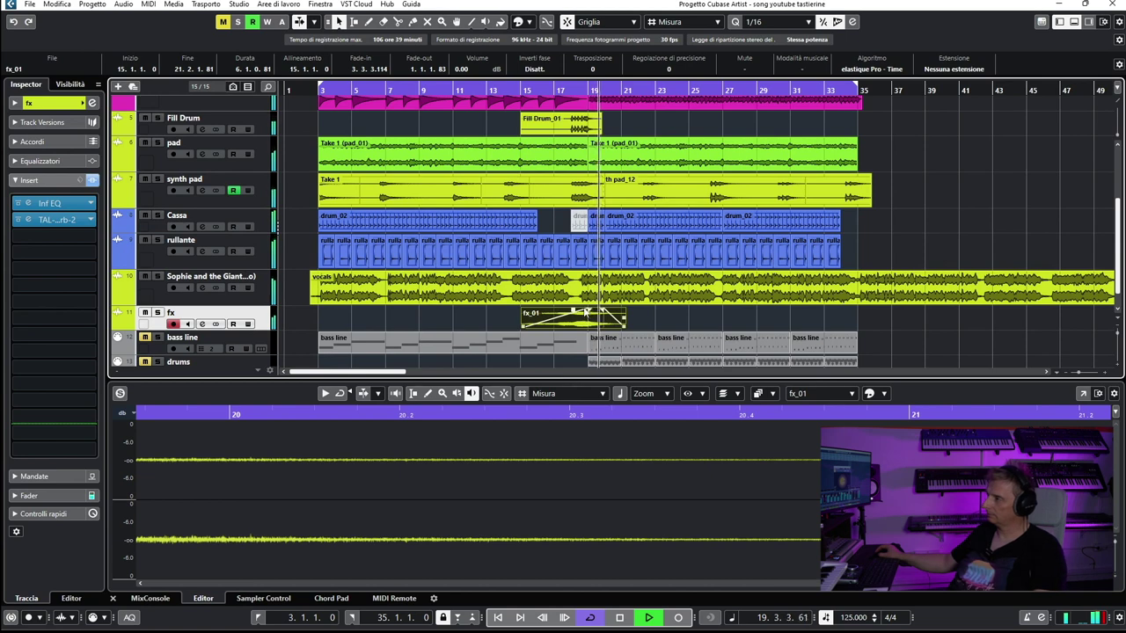
left_click_drag(576, 310, 550, 310)
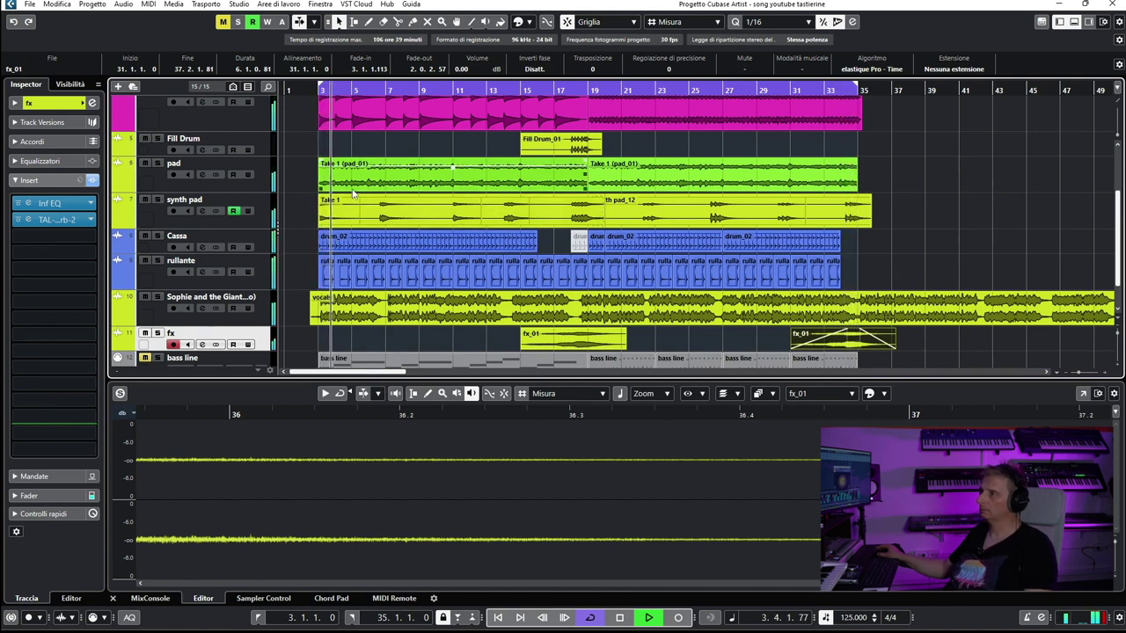
Copy the verse clips from bars 3 to 19 on the bass, fill, pad and drum tracks to bar 35.
scroll(343, 176, "up", 2)
left_click(303, 112)
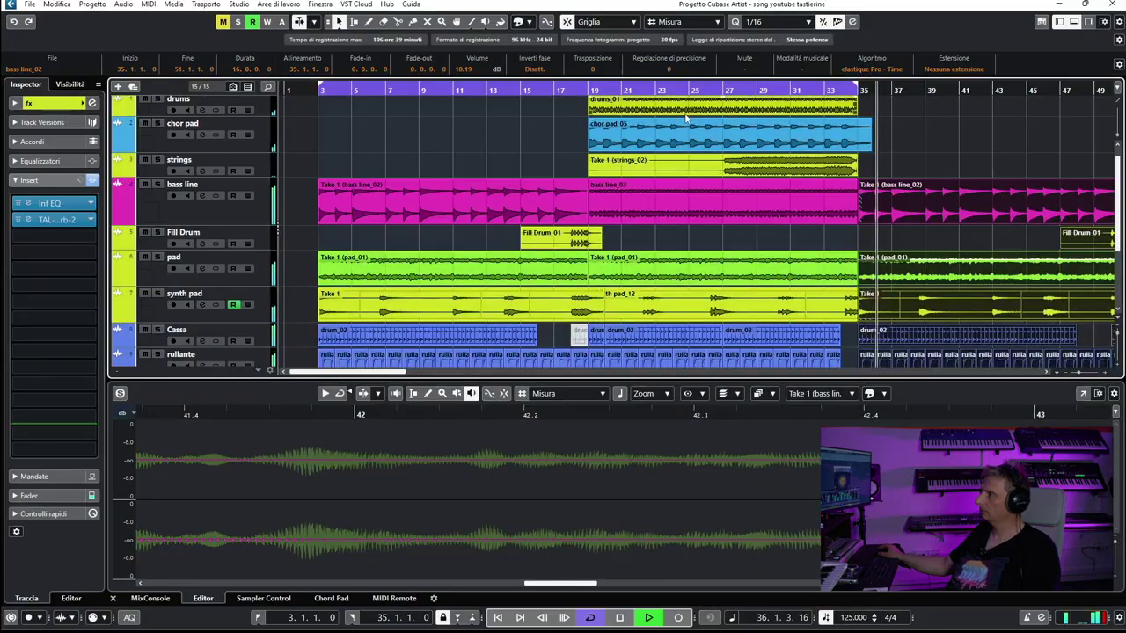
scroll(739, 178, "down", 2)
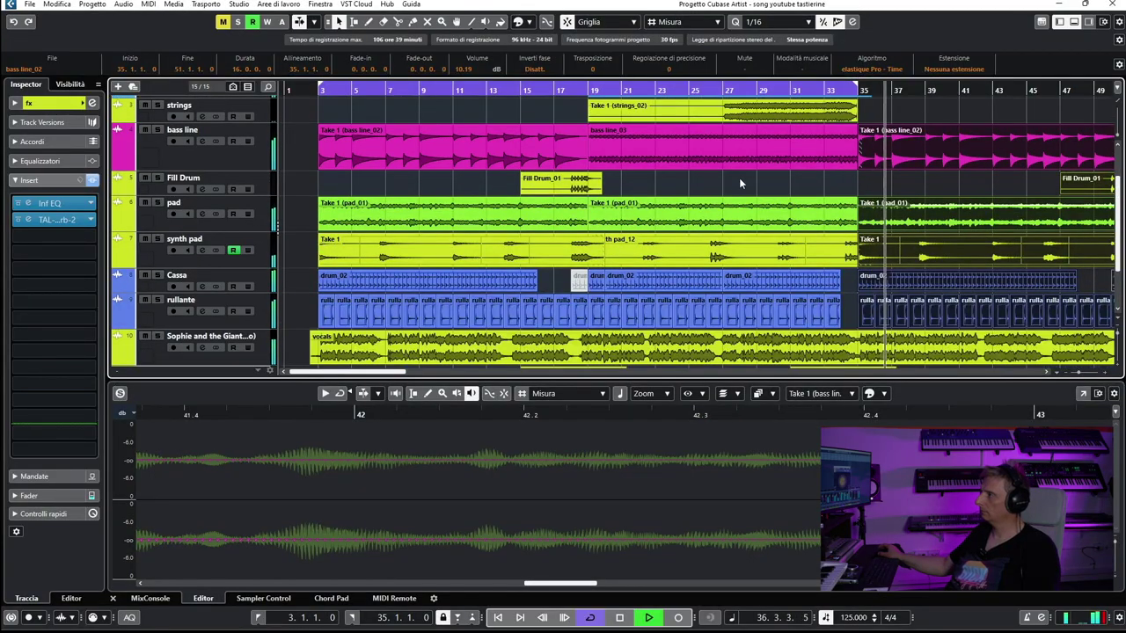
scroll(739, 178, "up", 2)
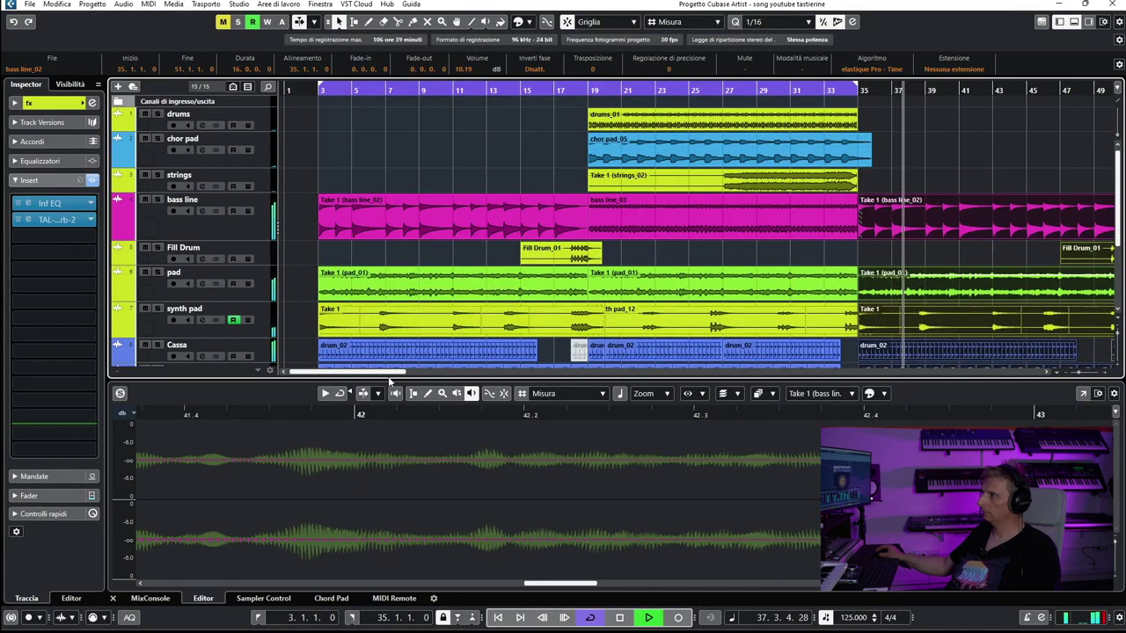
Copy the drums, chor pad, strings and bass line clips of the bar 19 section to bar 51.
left_click_drag(389, 370, 438, 370)
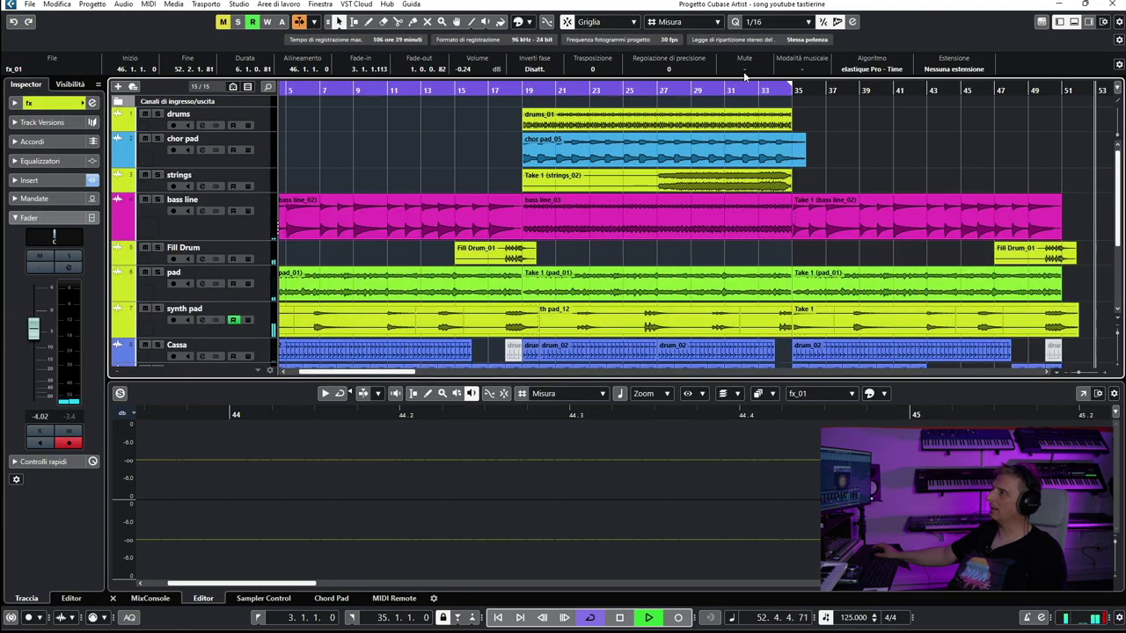
right_click(778, 84)
left_click(543, 101)
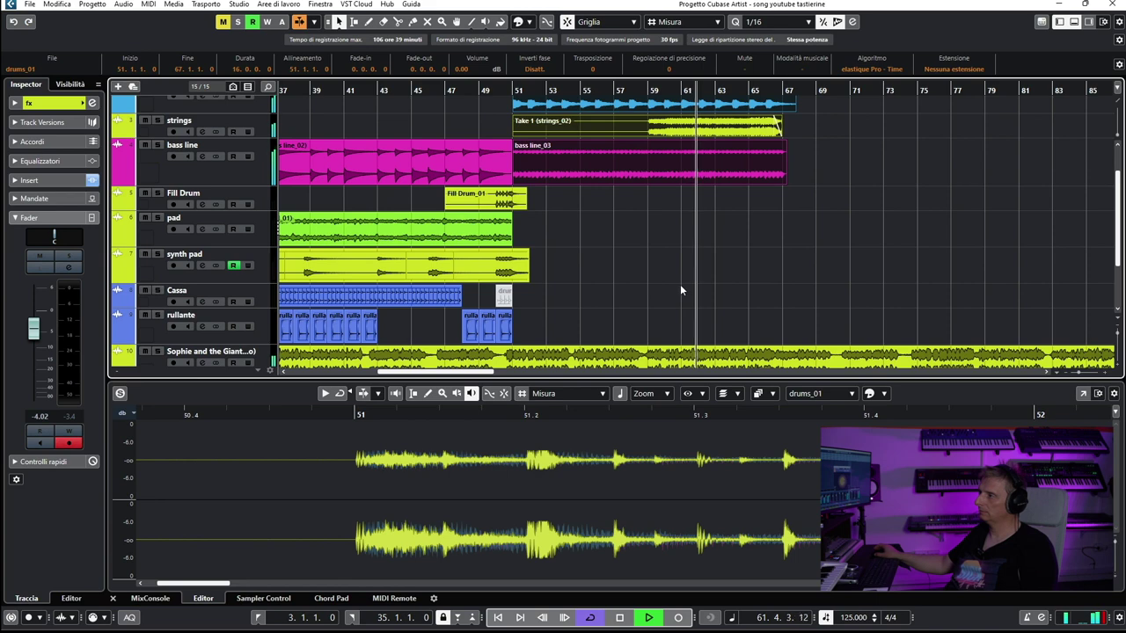
Split the end of the Cassa clip before bar 48 and fill Cassa and rullante with repeated clips up to bar 67.
scroll(680, 284, "down", 2)
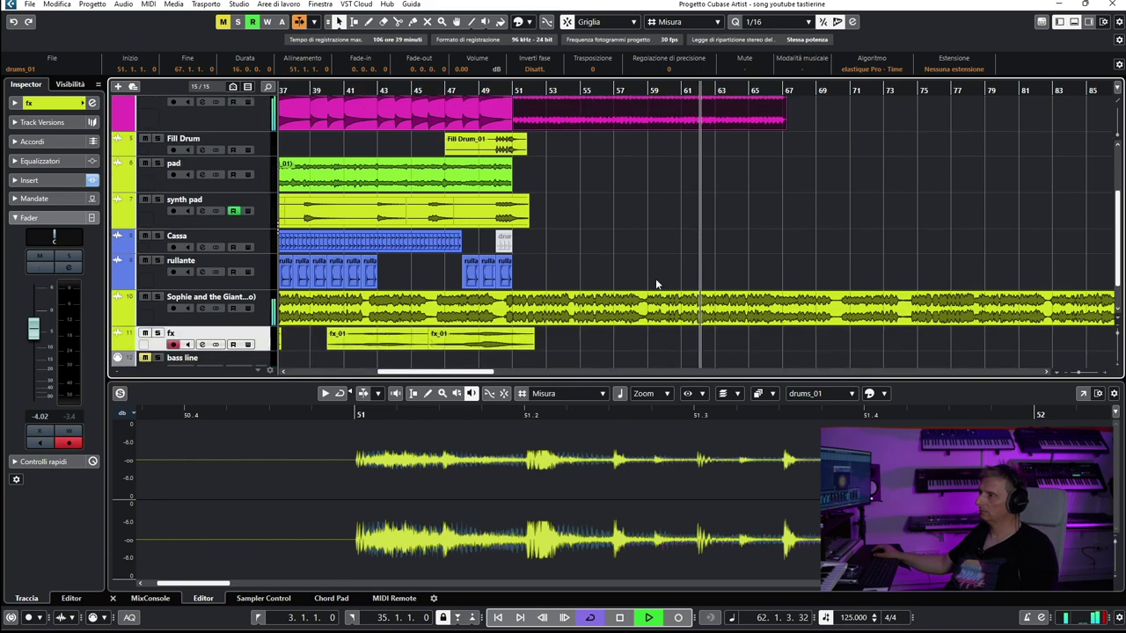
left_click(398, 244)
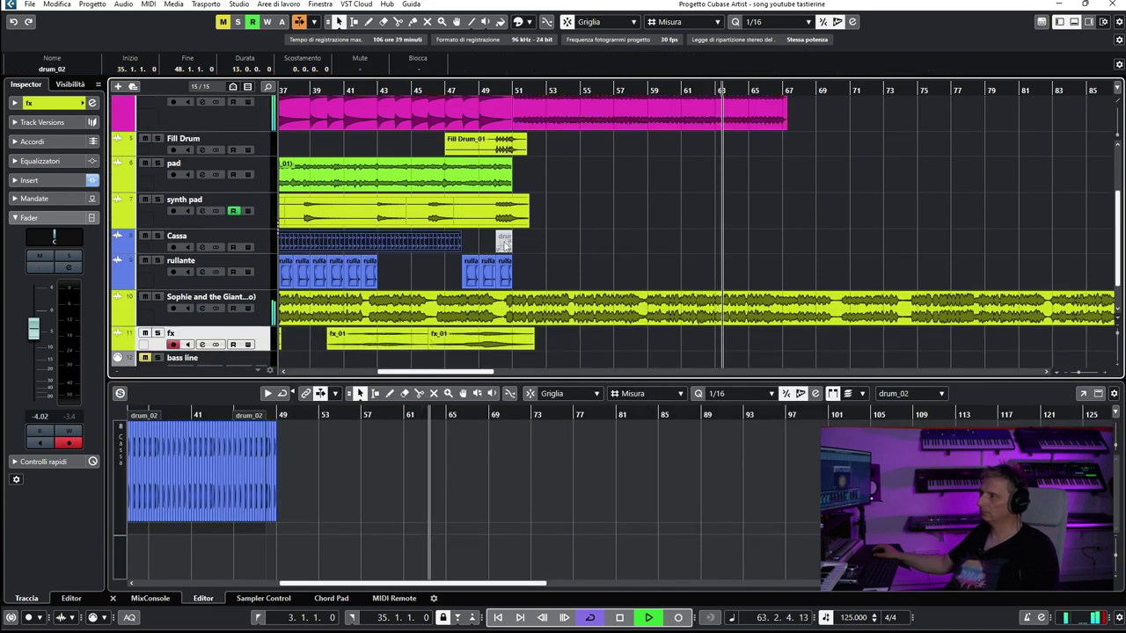
right_click(406, 276)
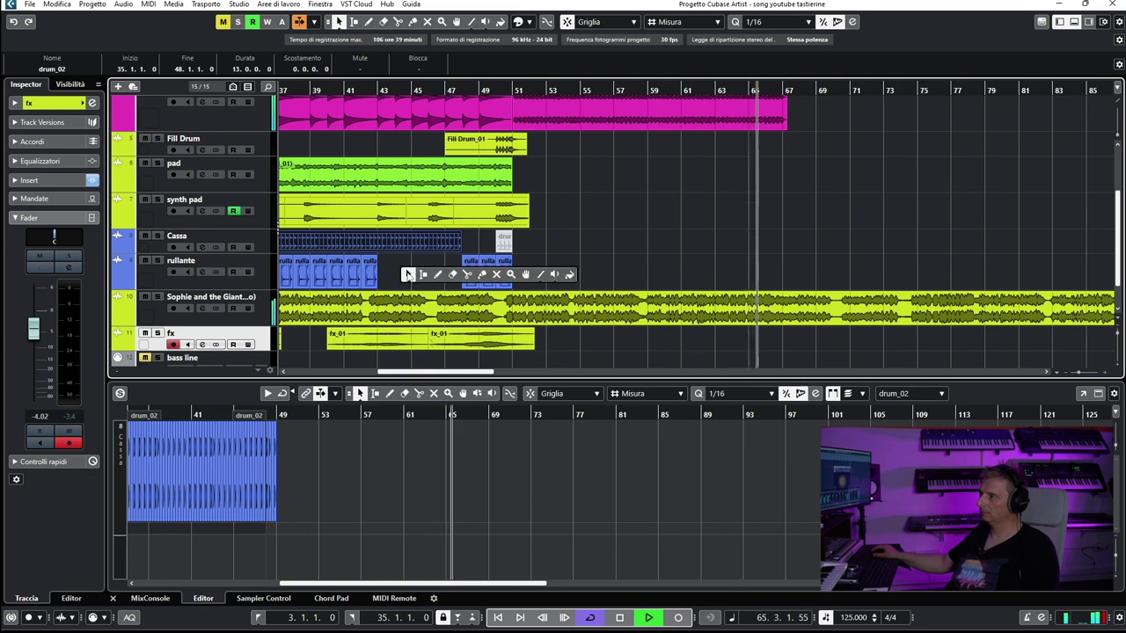
left_click(407, 275)
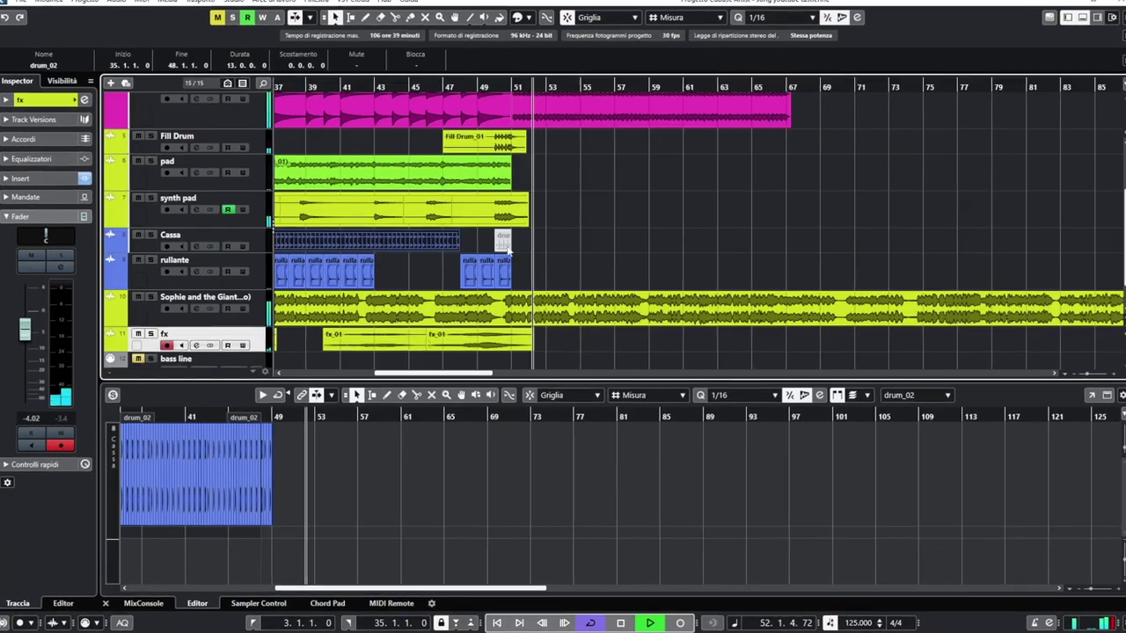
left_click(515, 240)
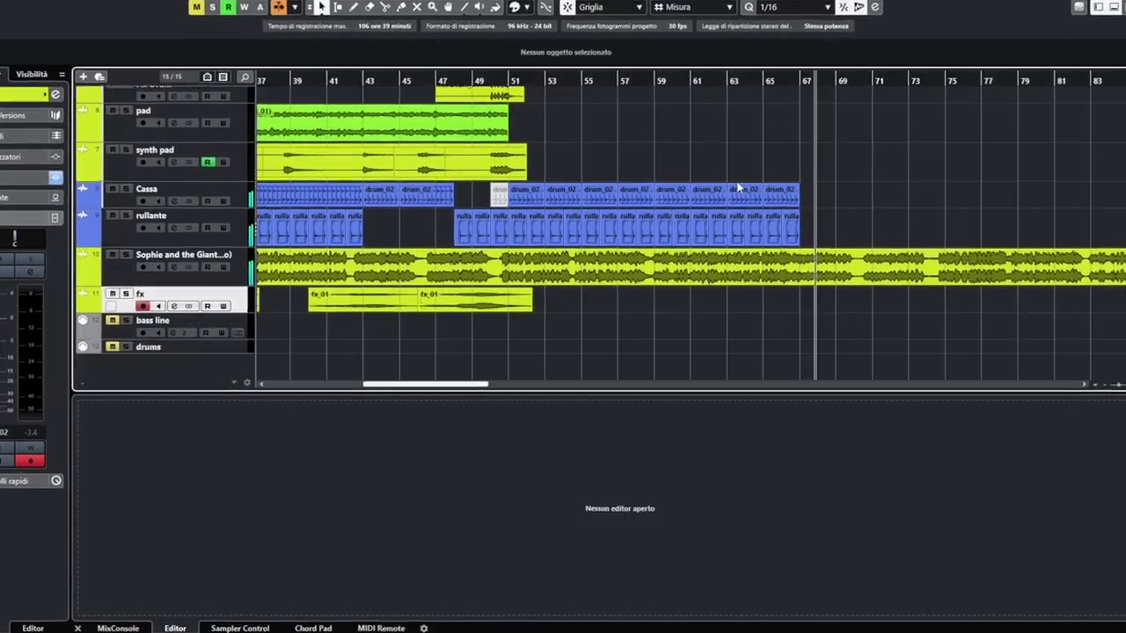
Review the full arrangement, solo the bass line and place the playback cursor at about bar 65.
scroll(840, 146, "up", 5)
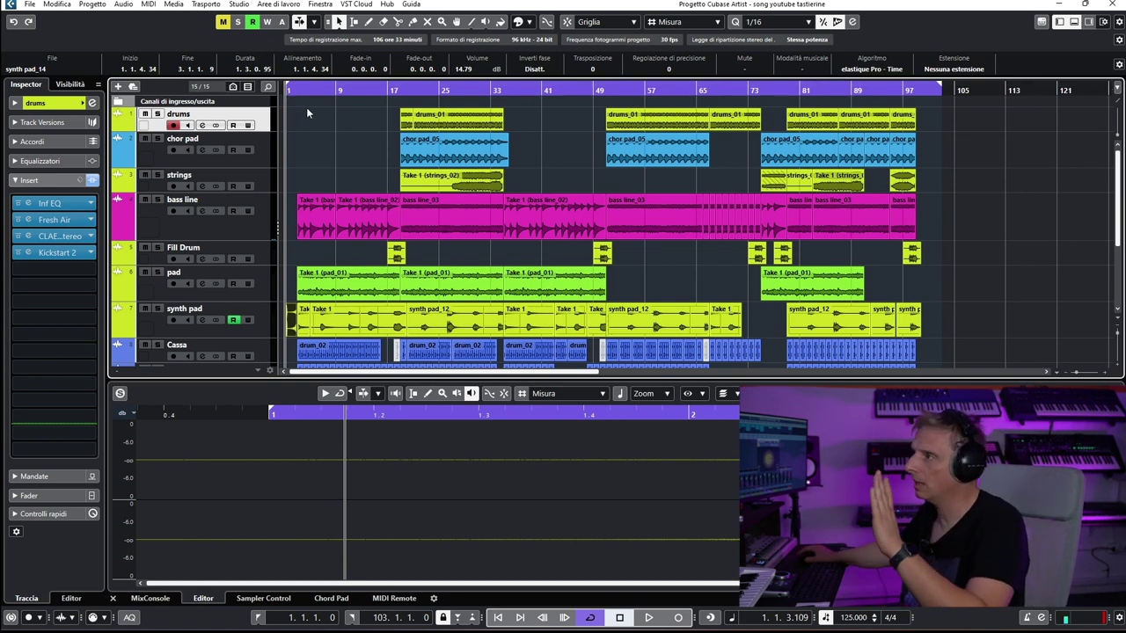
scroll(352, 266, "down", 3)
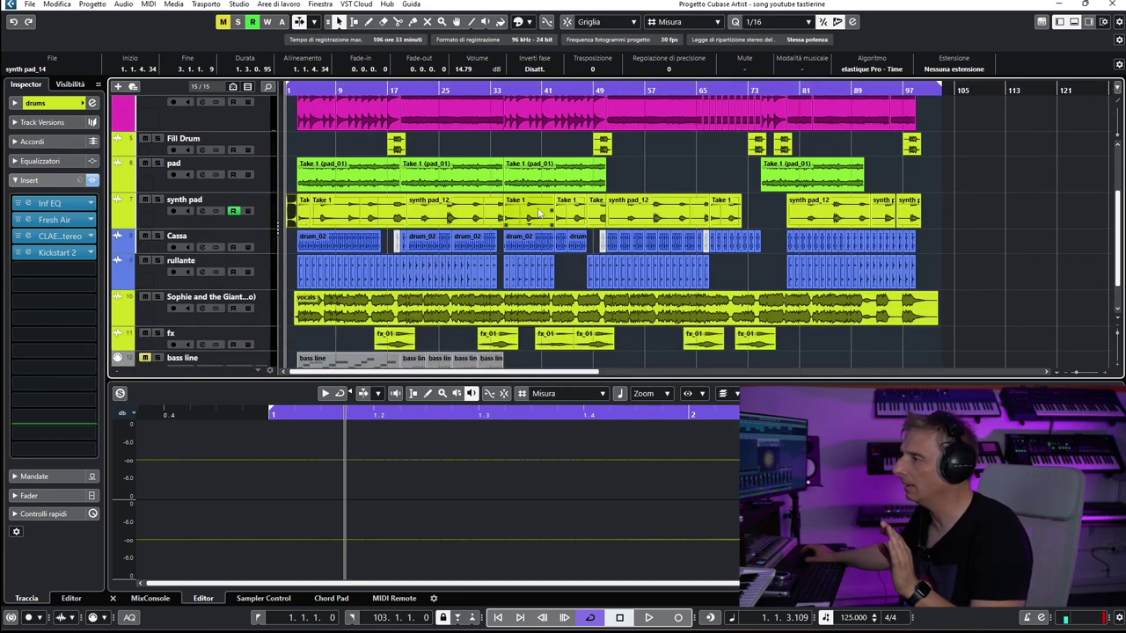
scroll(657, 190, "up", 5)
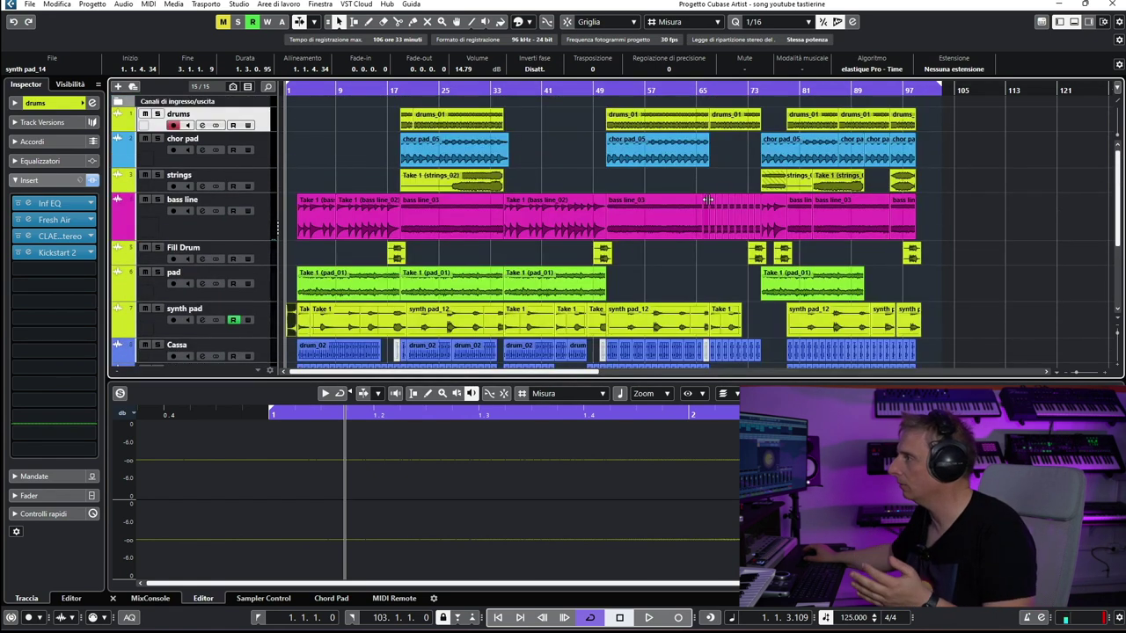
left_click(701, 90)
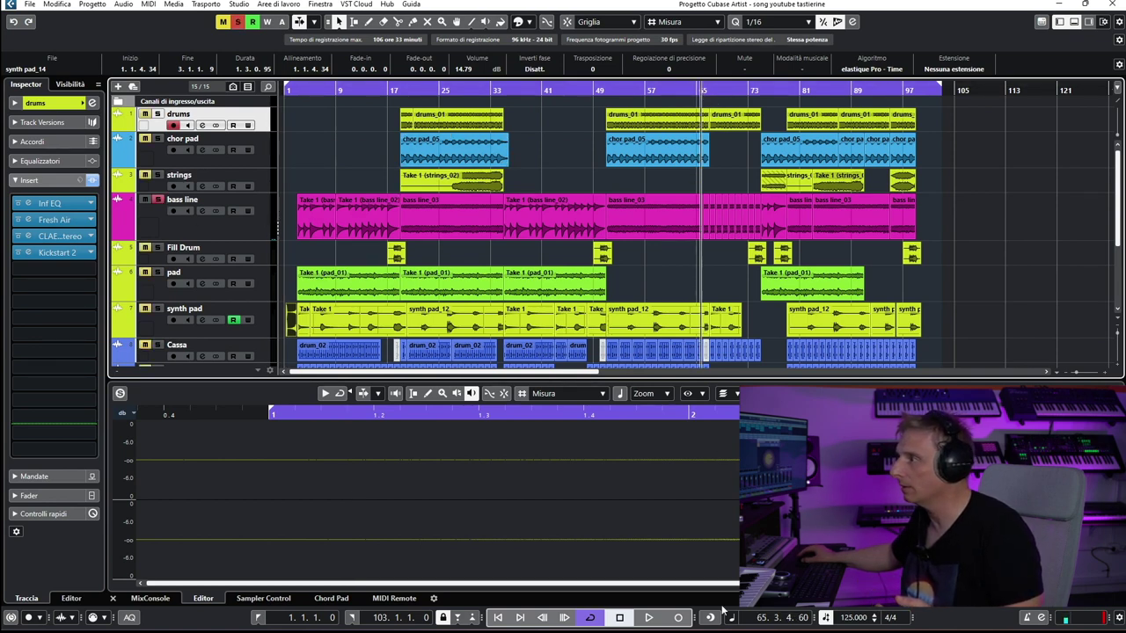
Play the soloed bass line from about bar 65, and play the song opening with the synth pad soloed as well.
left_click(649, 618)
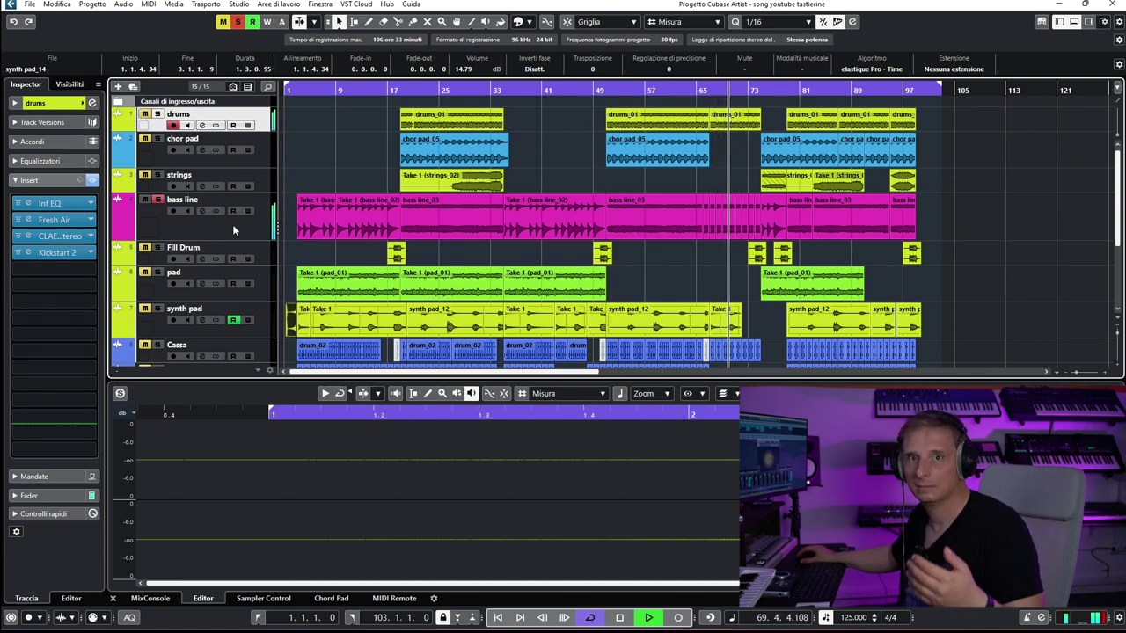
left_click(619, 618)
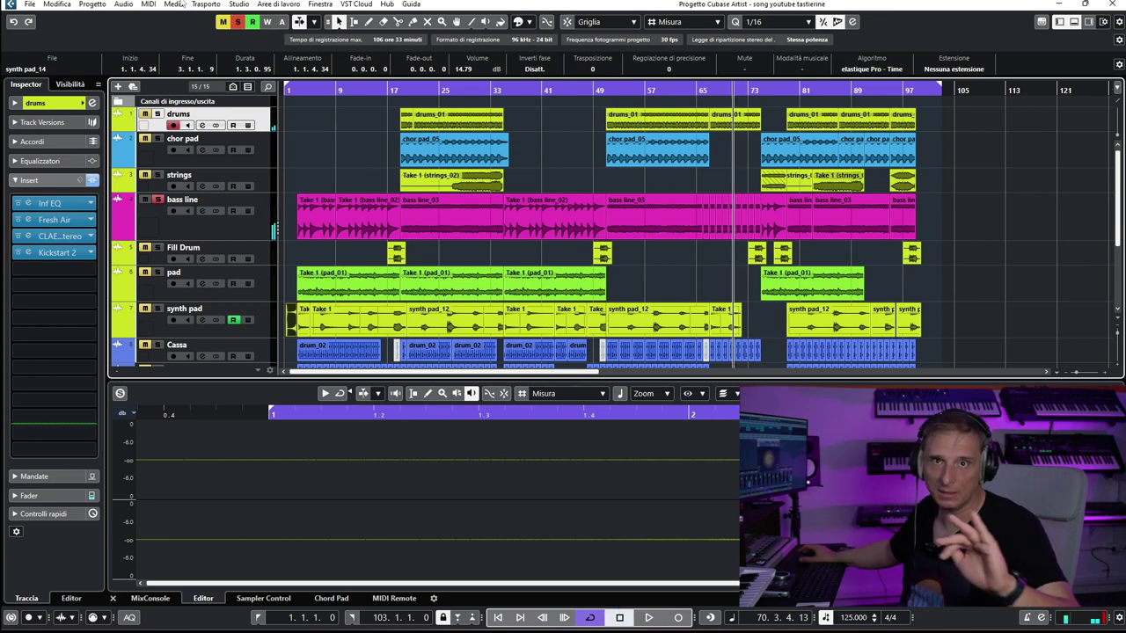
left_click(287, 90)
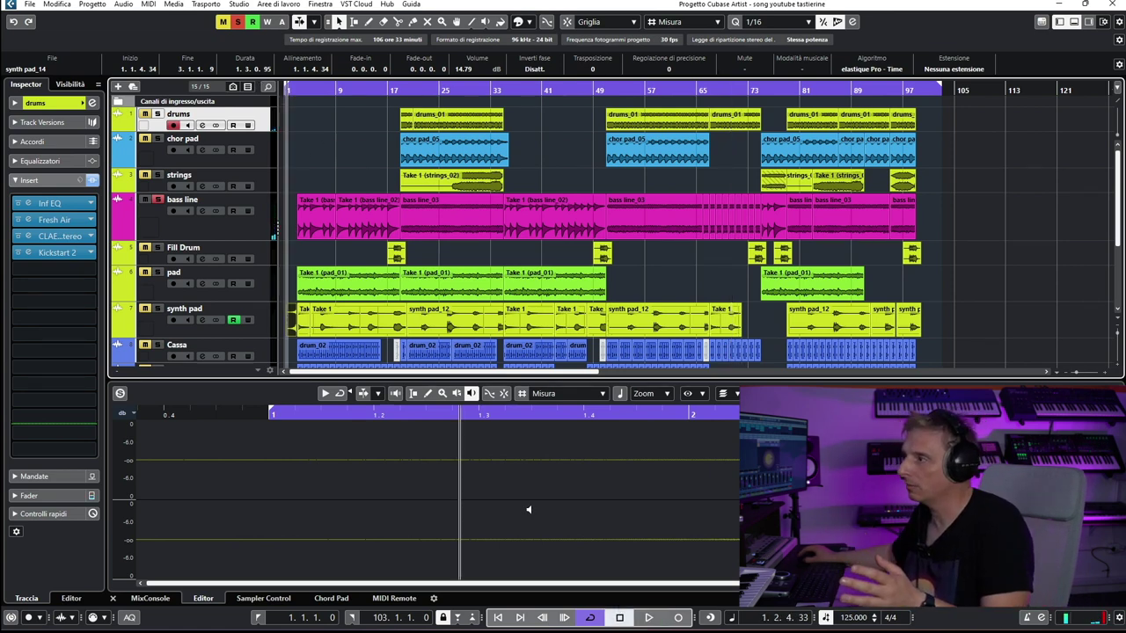
scroll(179, 361, "down", 3)
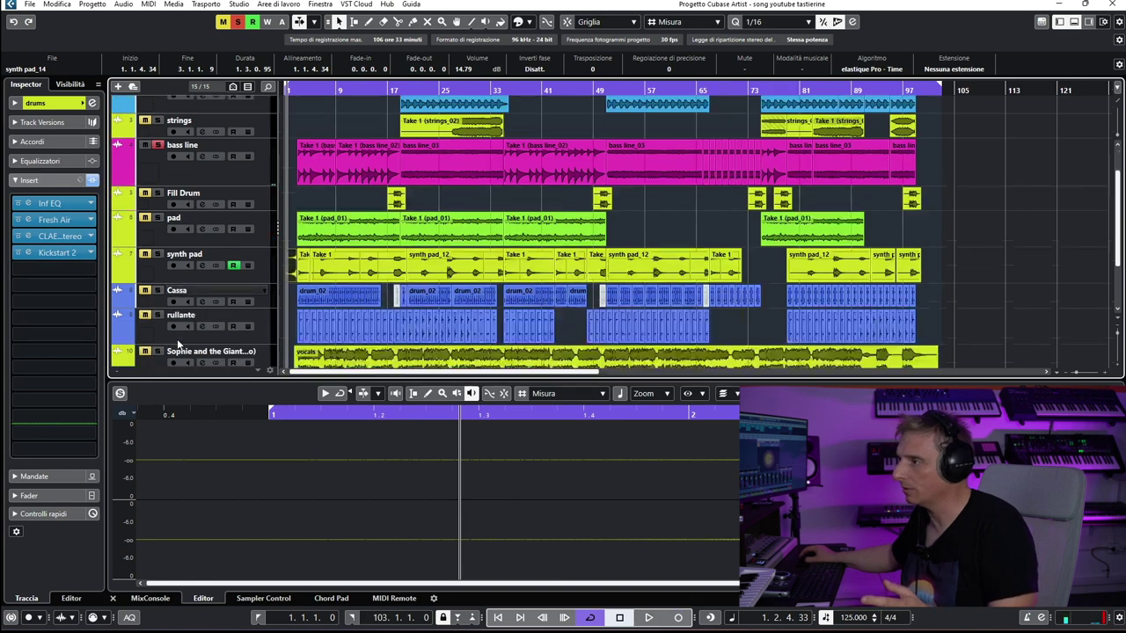
key("space")
left_click(620, 618)
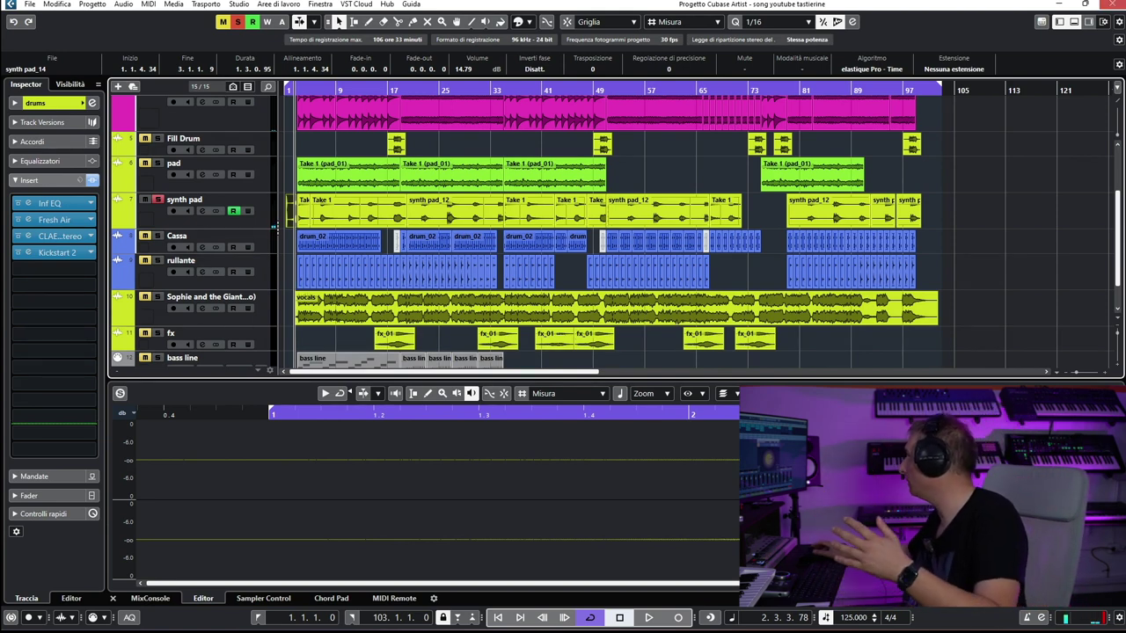
Inspect the Maserati GRP and Imager effects inserted on the Stereo Out channel, and close both effect windows.
key("F3")
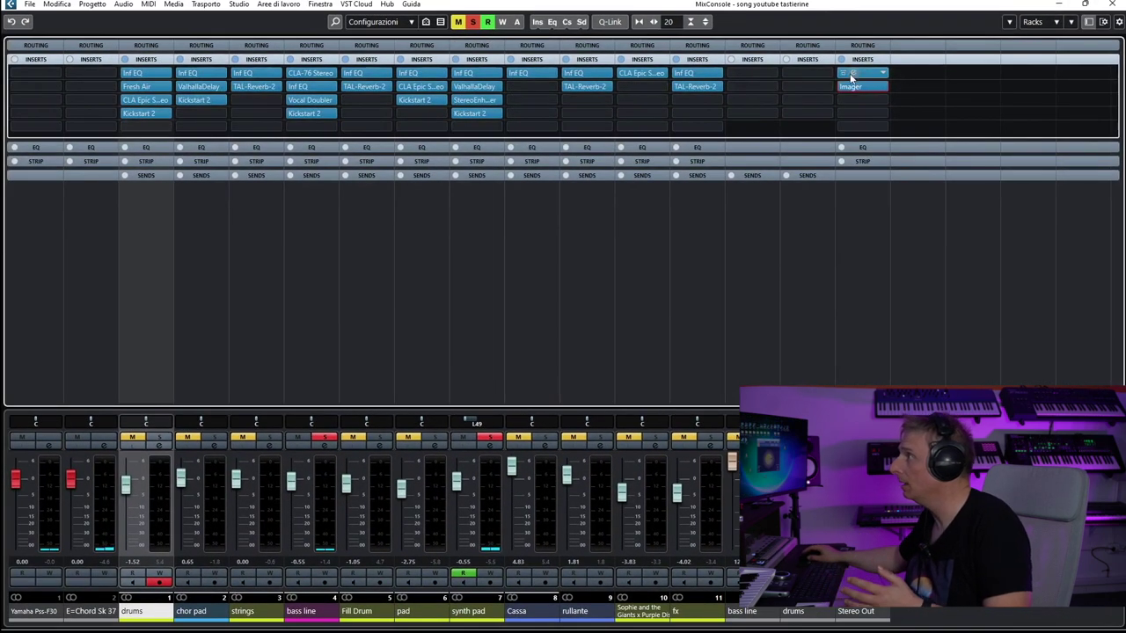
left_click(852, 74)
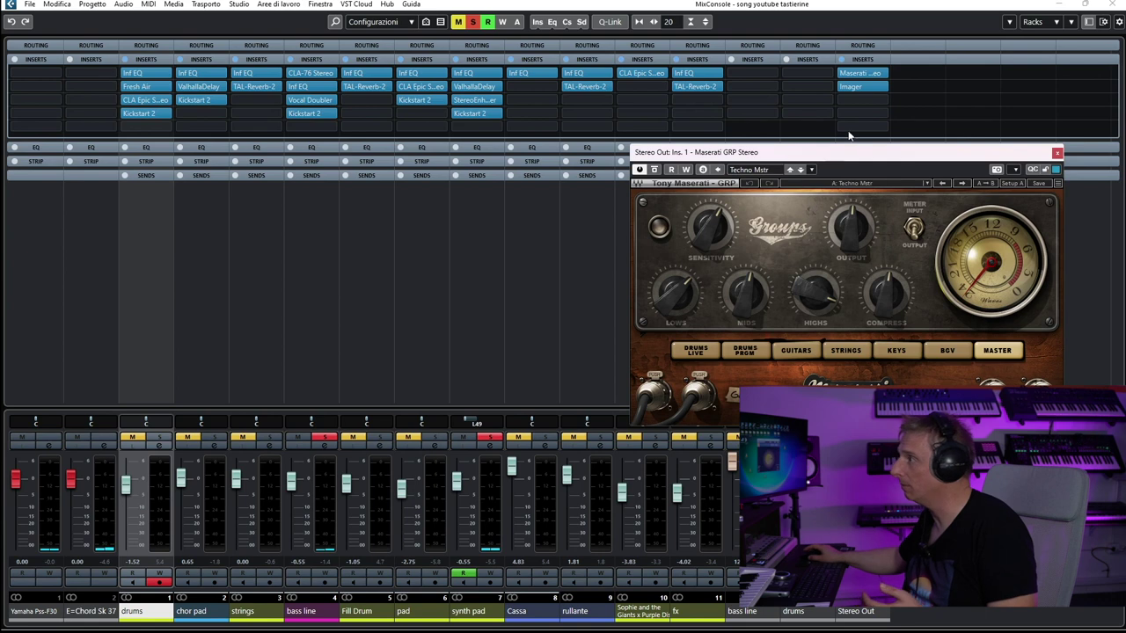
left_click(856, 86)
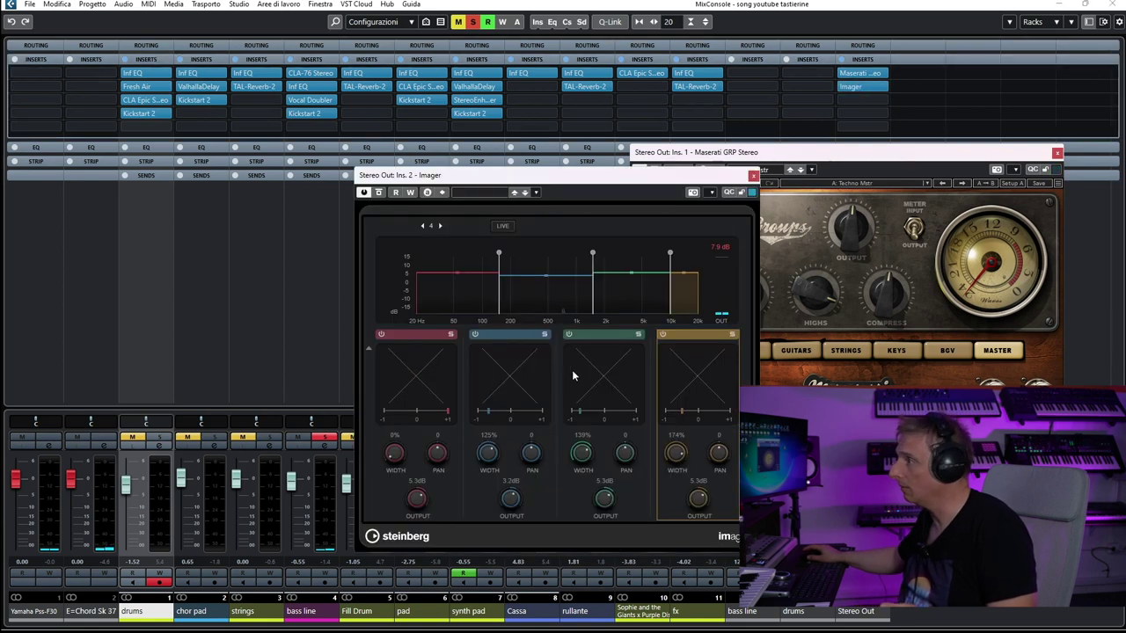
left_click(753, 177)
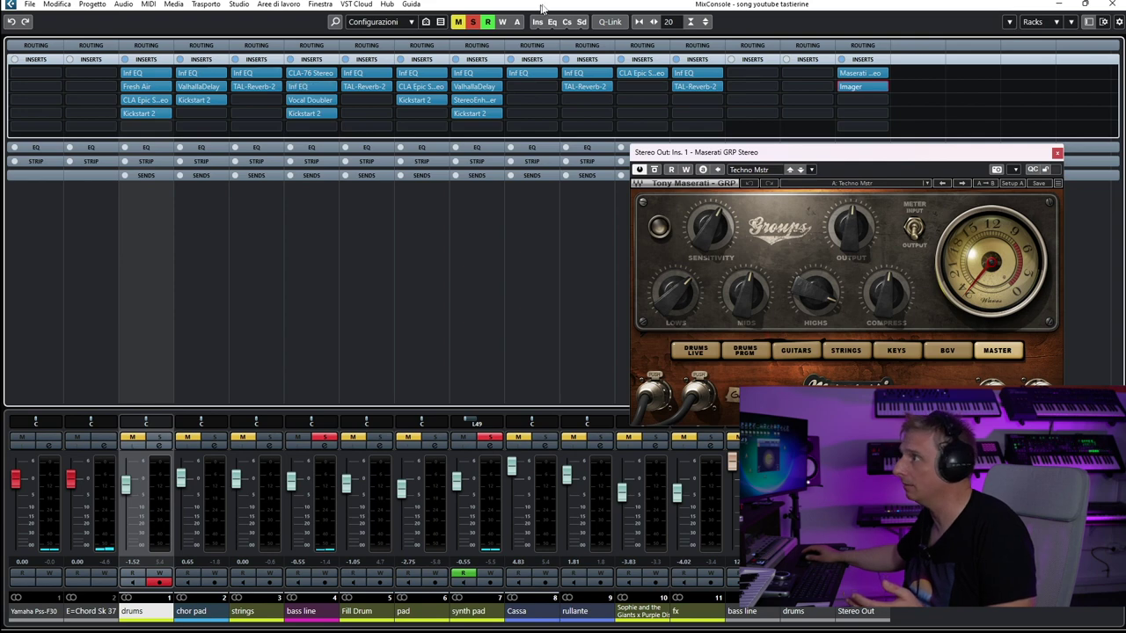
key("F3")
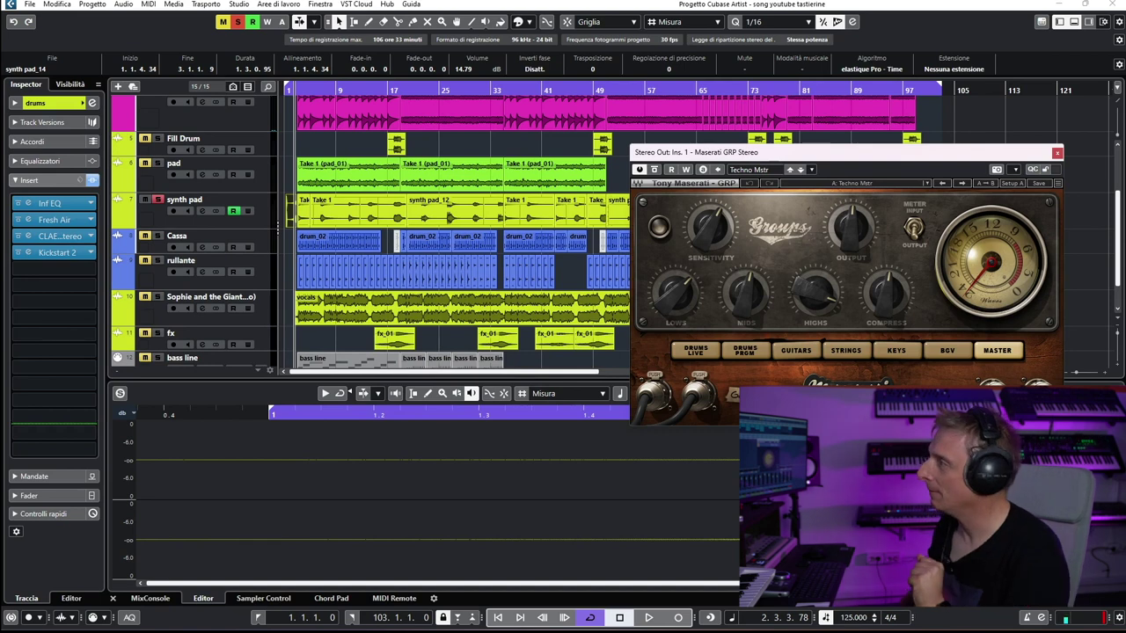
left_click(1057, 153)
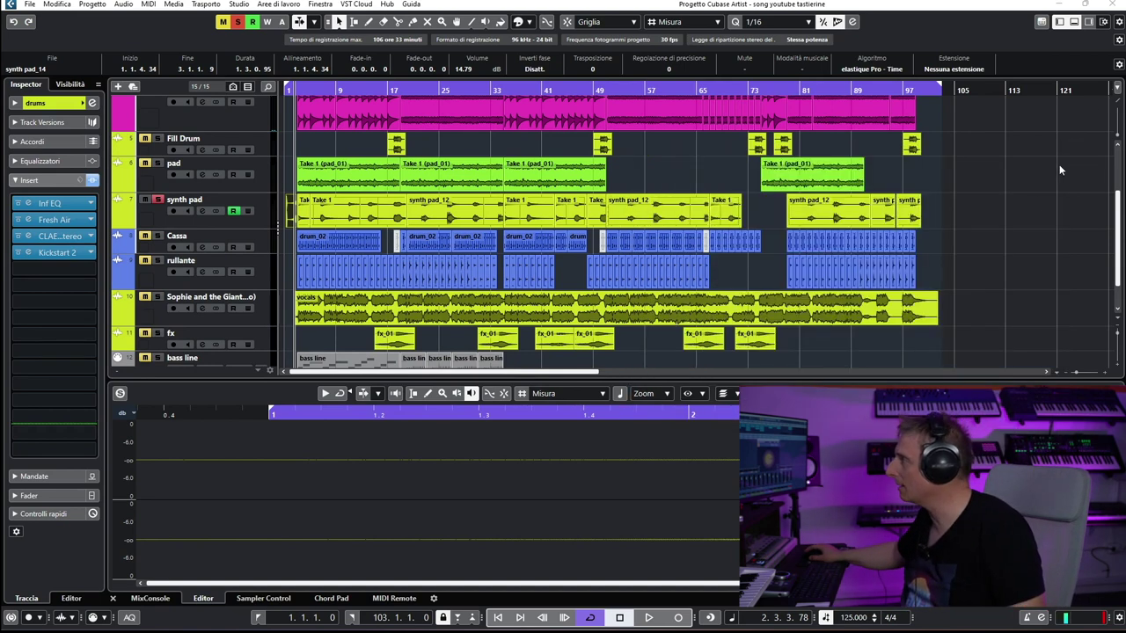
Play the full arrangement from the start of the song and hide the lower editor to show all tracks.
key("Home")
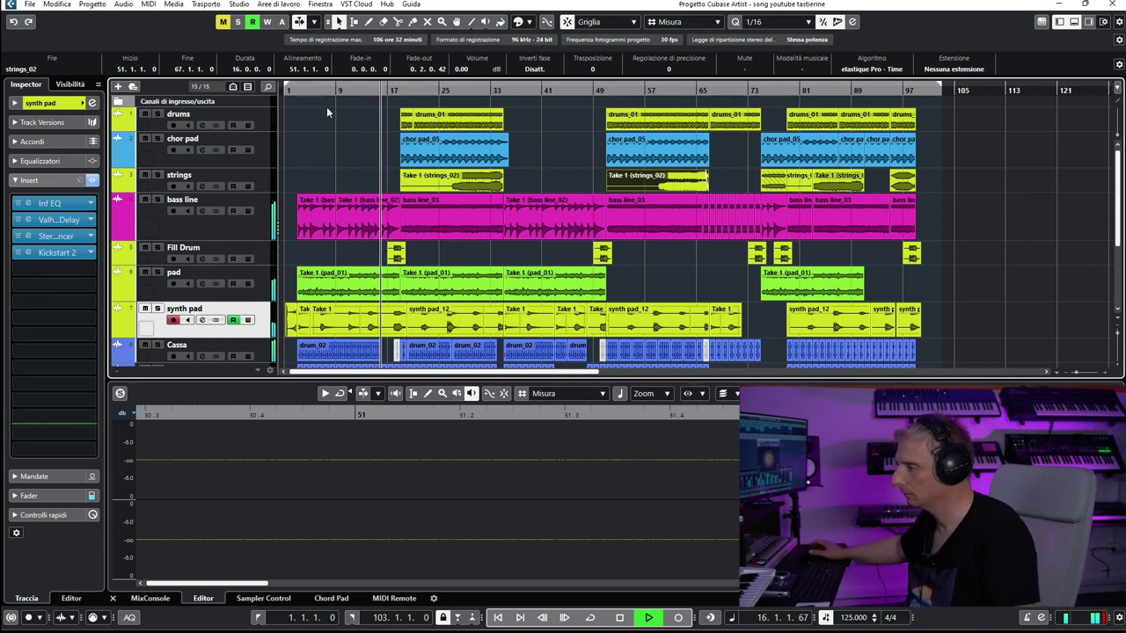
left_click(1074, 22)
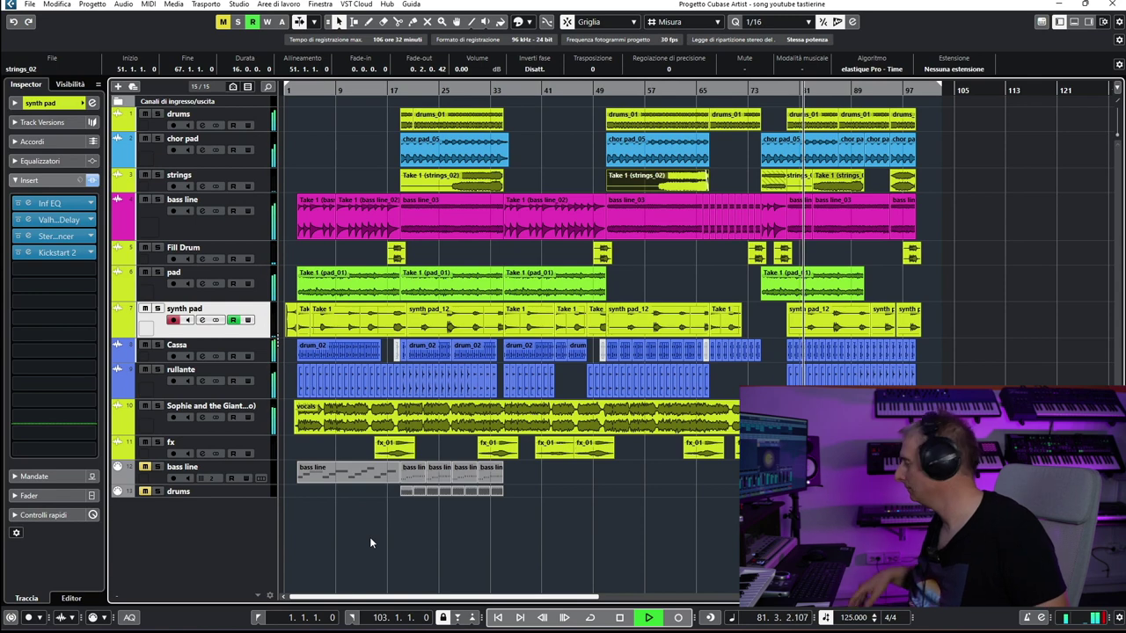
Resize the end of the pad clip that starts at bar 75.
left_click(862, 297)
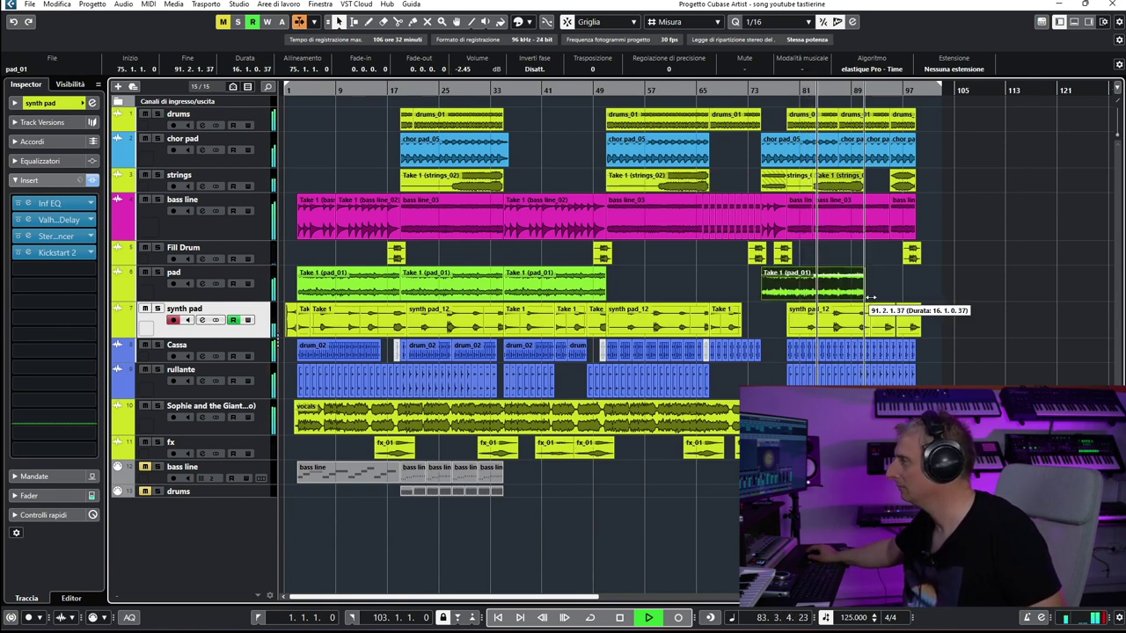